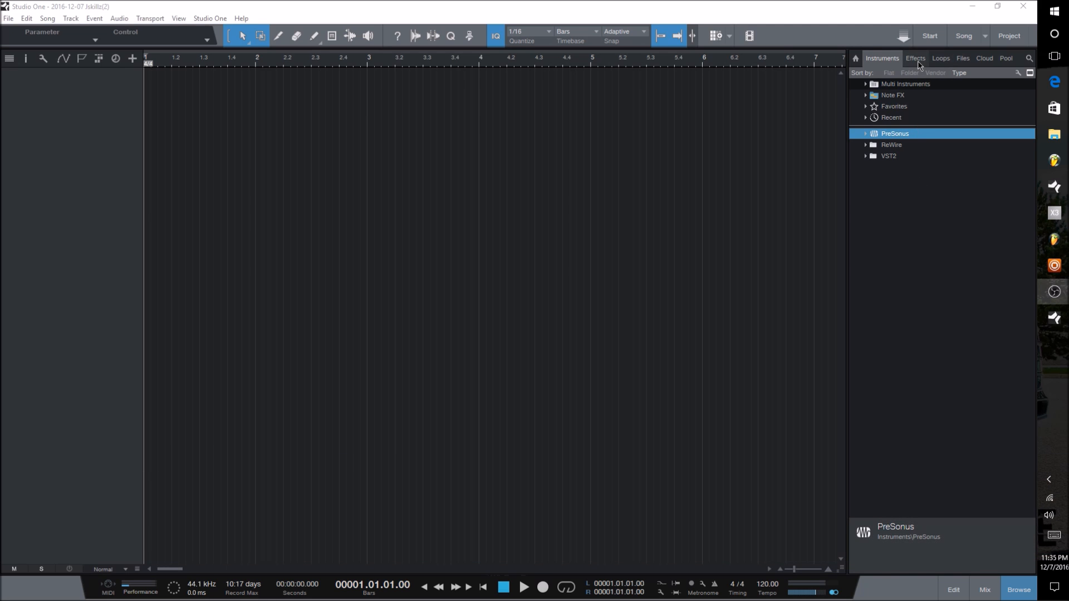
Step: Look through the browser's Effects, Loops and Files collections
click(918, 60)
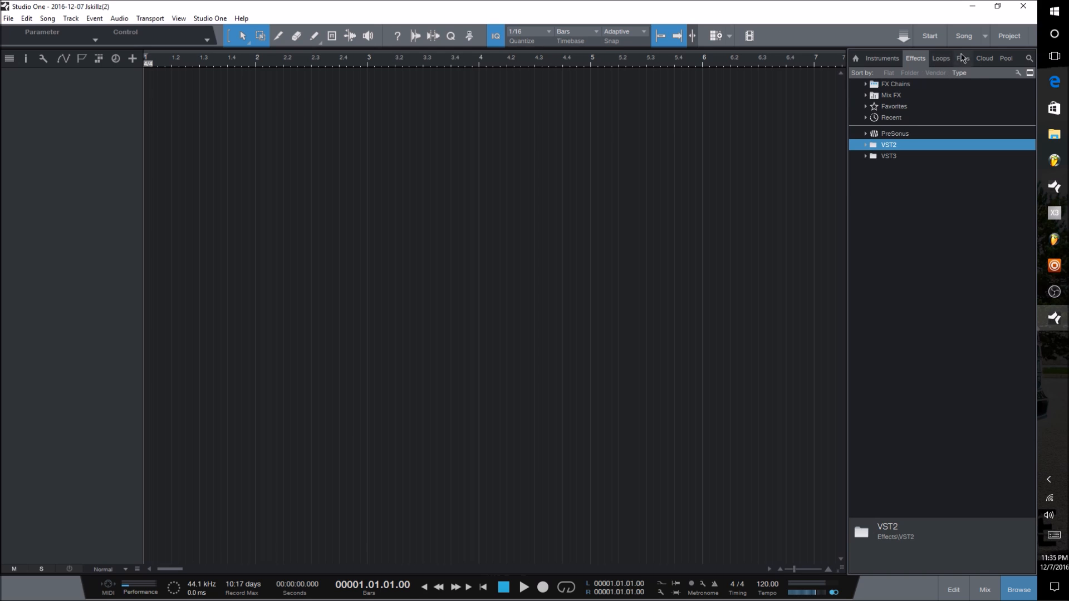
click(940, 60)
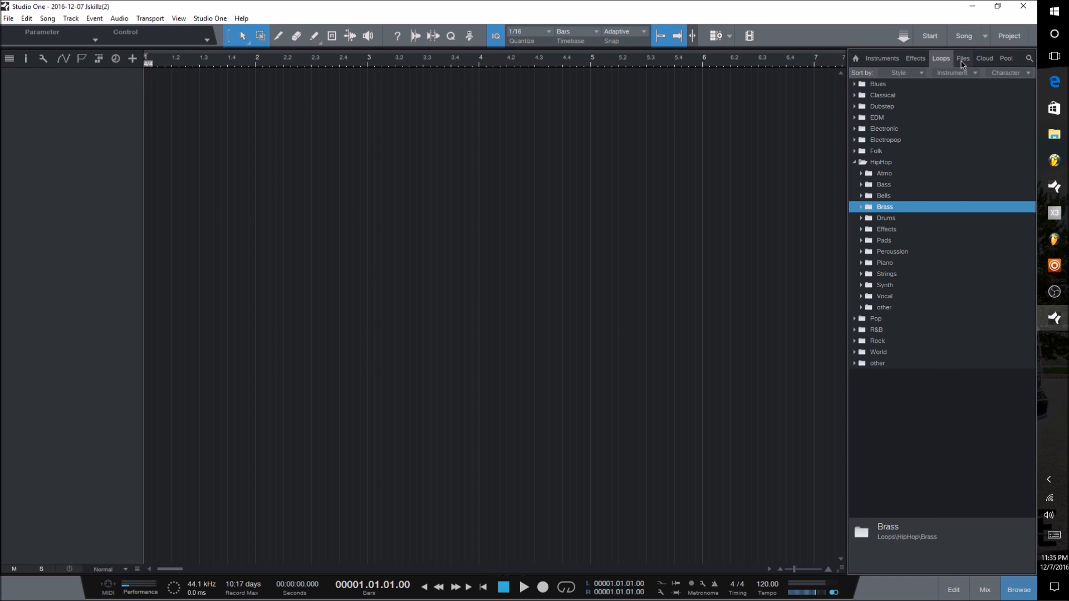
click(963, 60)
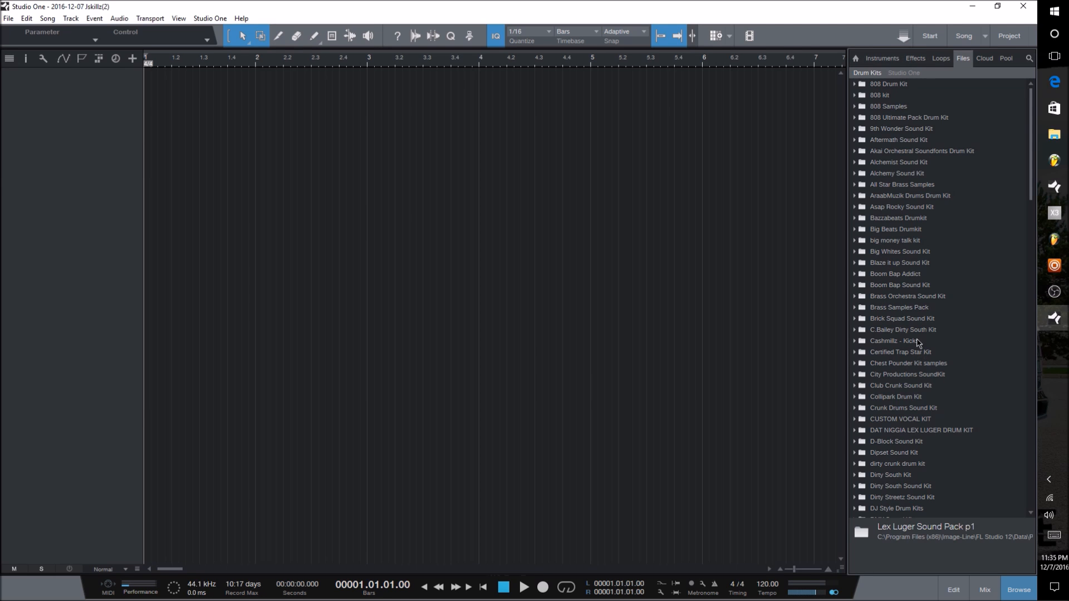
Step: Add the PreSonus instruments Impact and Mai Tai to the song as two new instrument tracks
click(881, 58)
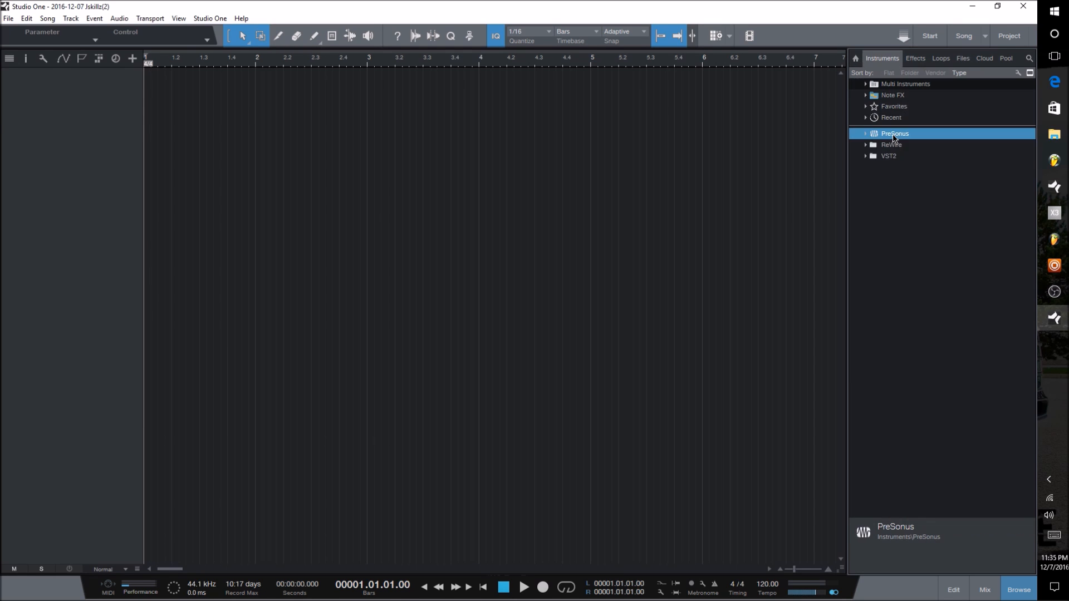
double_click(895, 133)
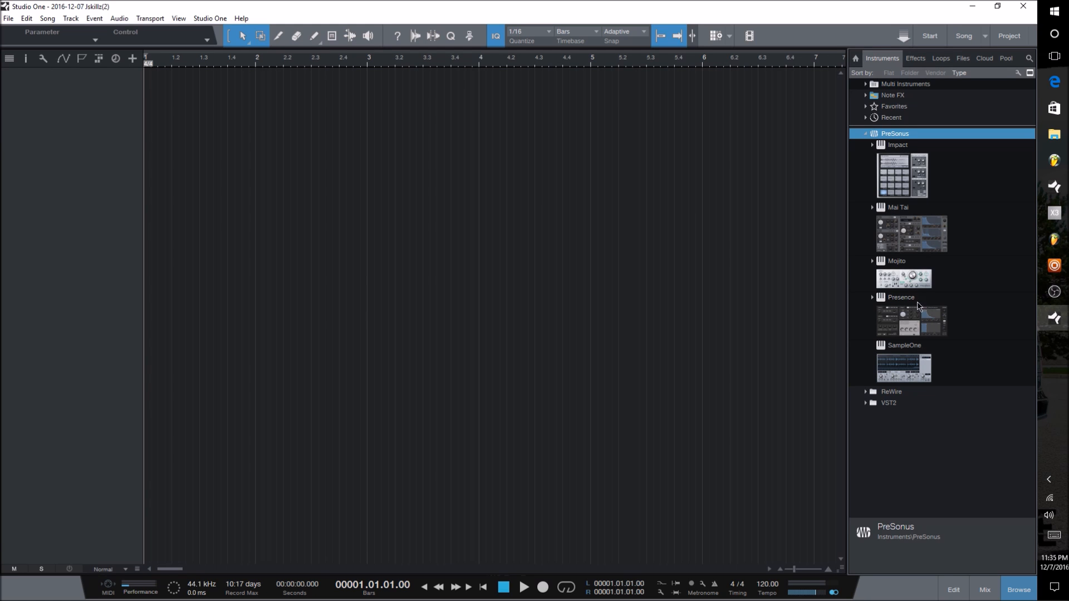
drag(912, 182, 124, 115)
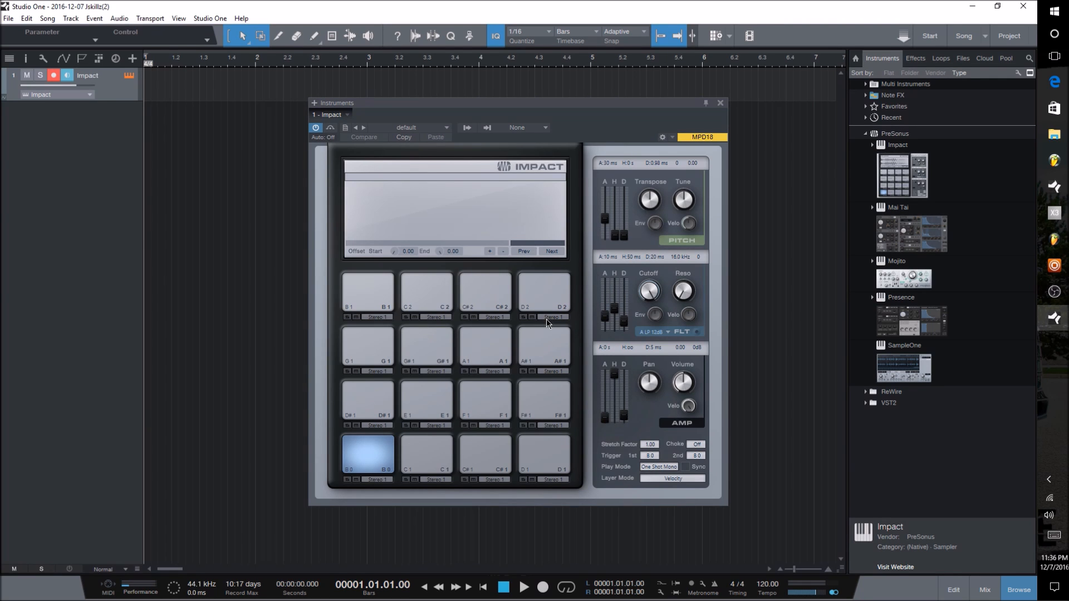
click(721, 103)
drag(922, 233, 98, 142)
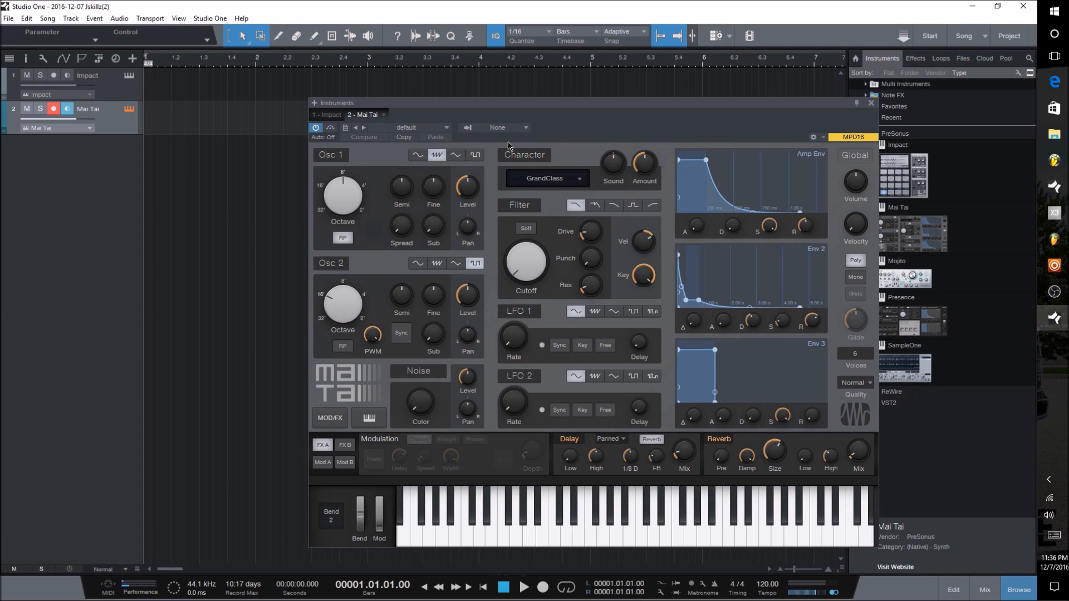
Step: Browse Mai Tai's preset folders from Bass, Bell, Drum and FX through Heavy Artillery Selection, Lead, Pad and Poly
click(417, 128)
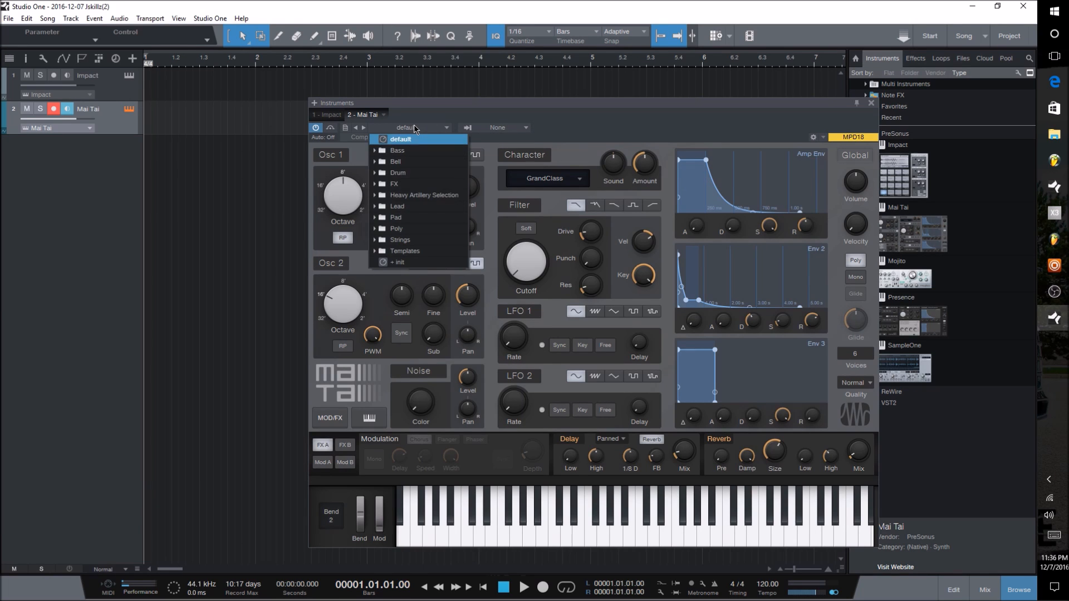
click(383, 151)
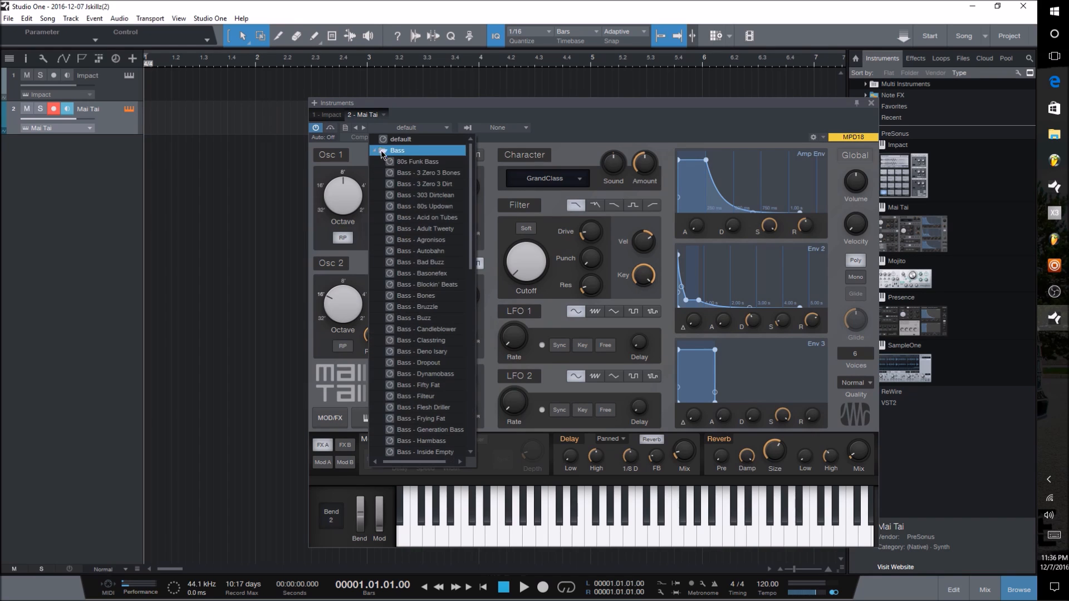
click(387, 152)
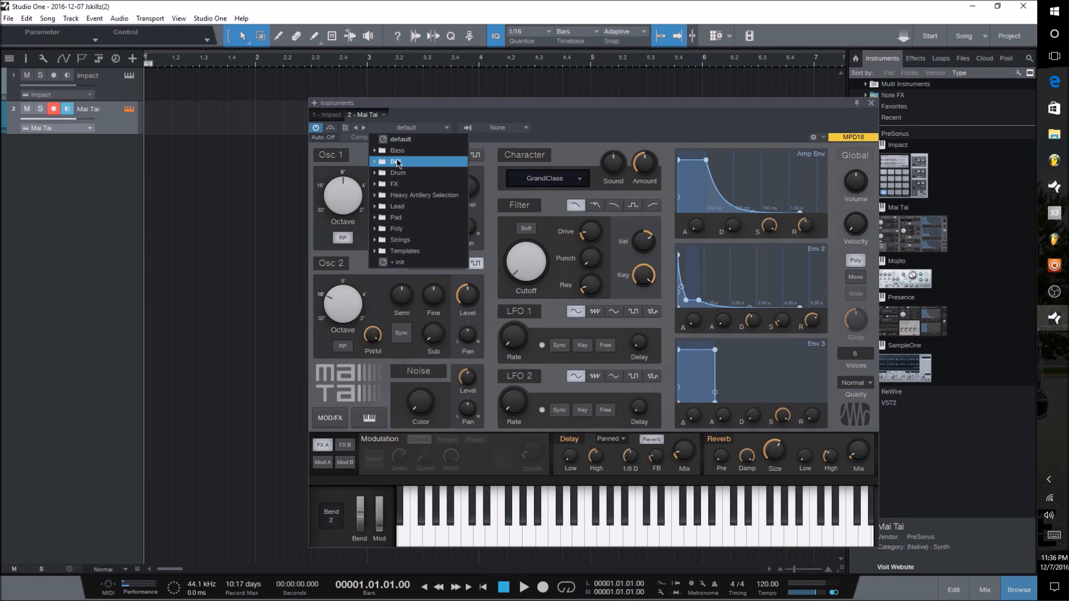
click(397, 161)
click(398, 162)
click(399, 174)
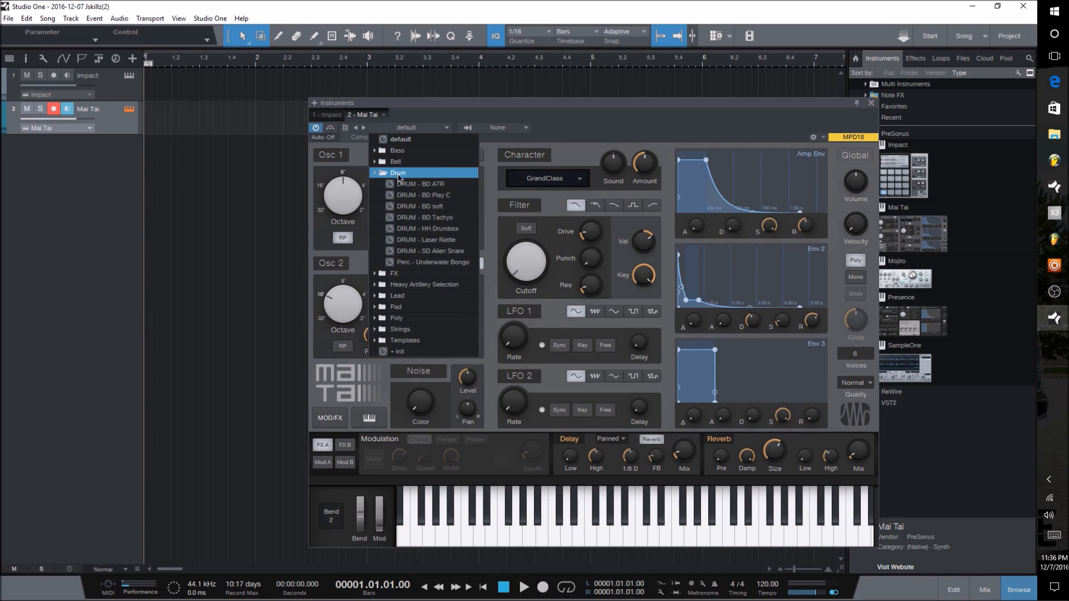
click(400, 173)
click(406, 185)
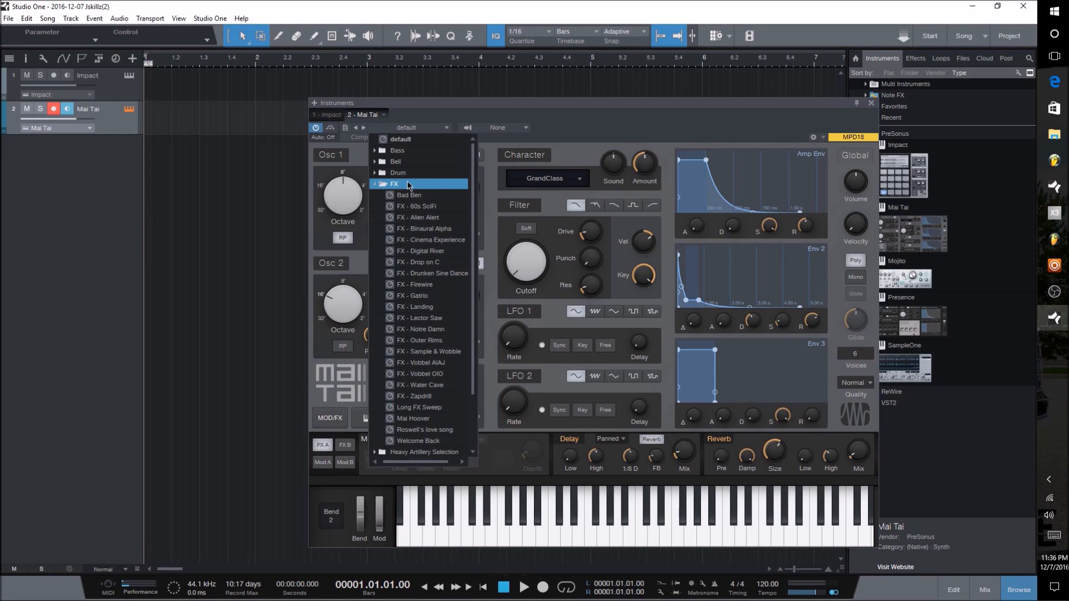
click(407, 184)
click(407, 194)
click(407, 195)
click(409, 206)
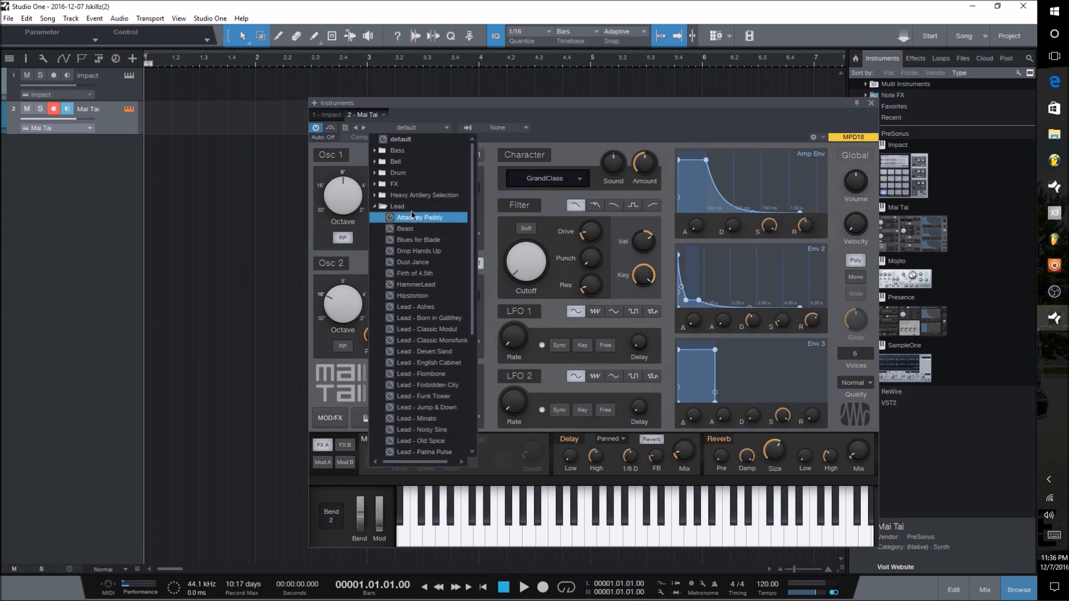
click(411, 208)
click(410, 216)
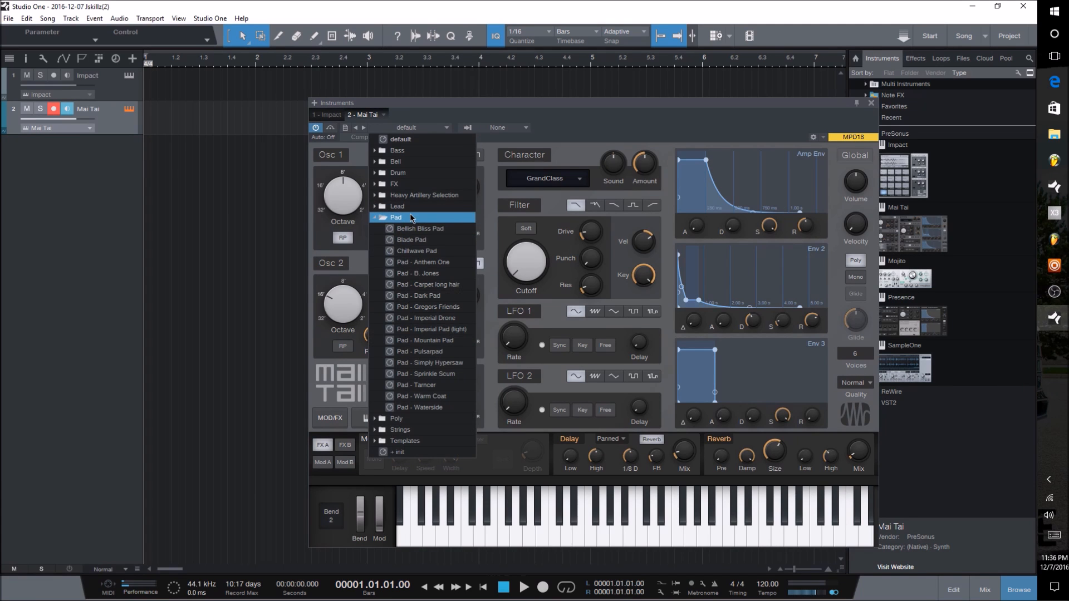
click(410, 217)
click(413, 229)
click(413, 229)
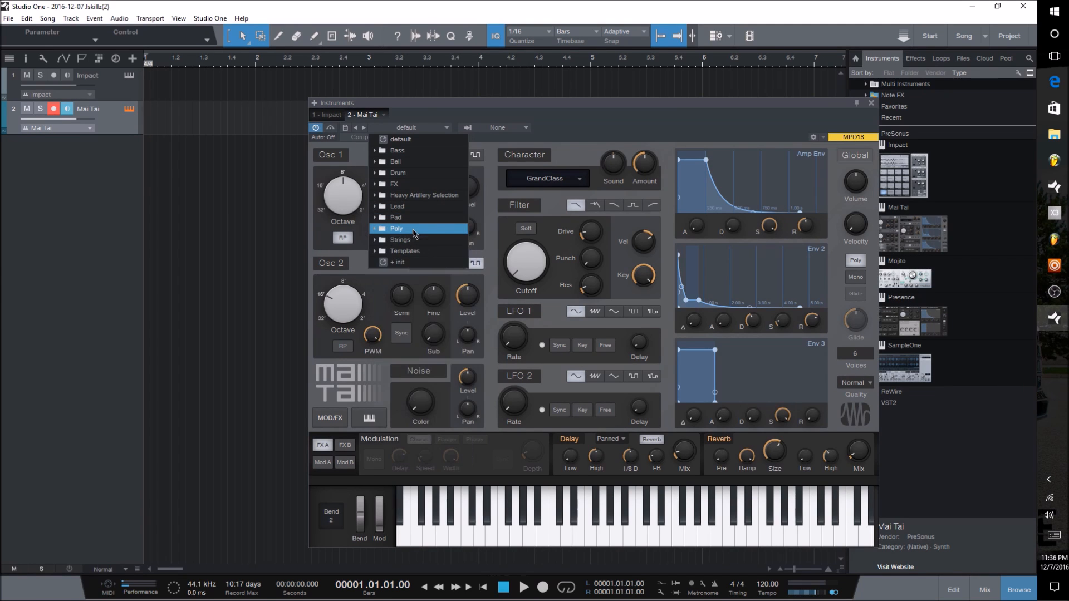
Step: Audition the presets Bell - Bella Donna and Bell - Dee Ex Seven in Mai Tai
click(410, 161)
click(409, 162)
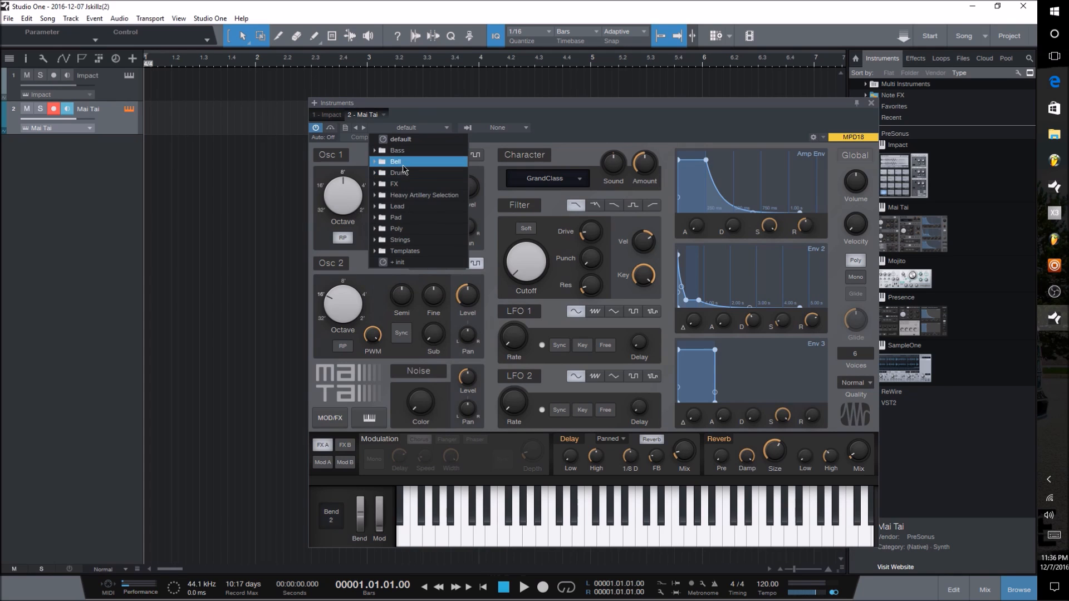
click(412, 163)
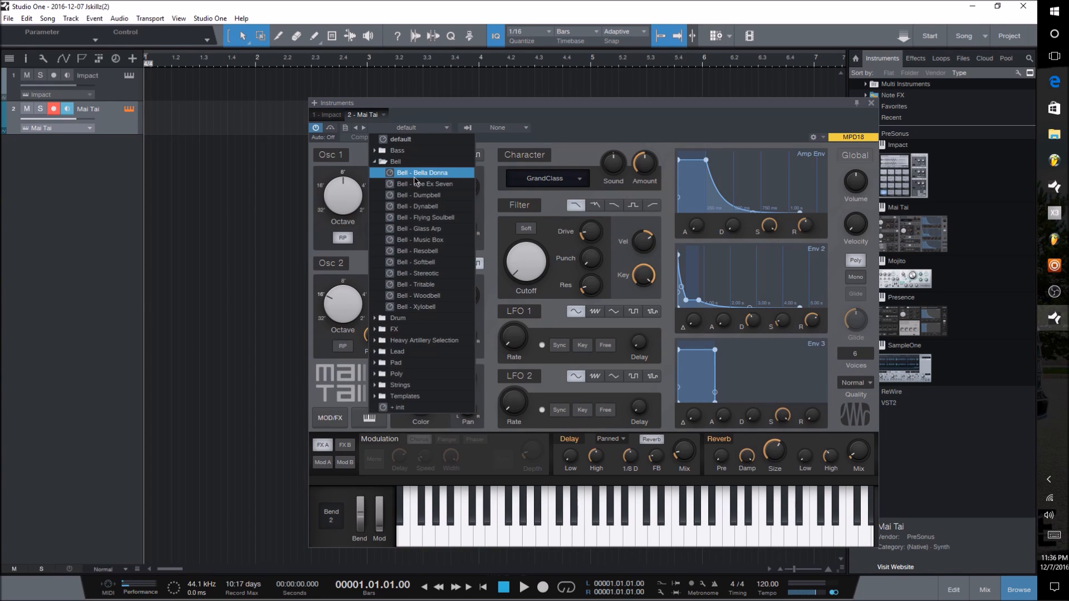
click(414, 174)
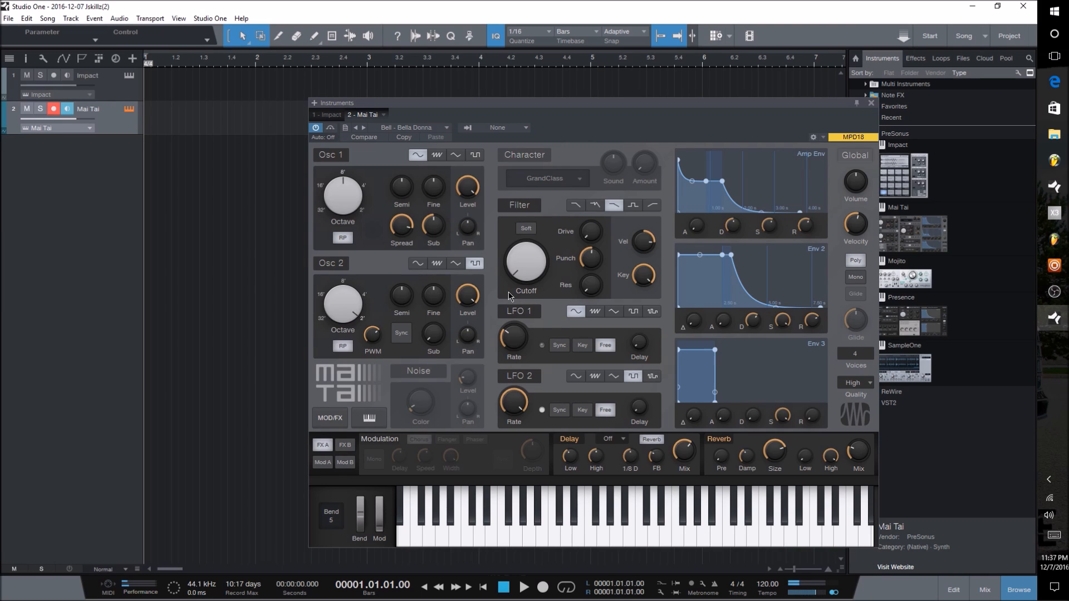
click(422, 128)
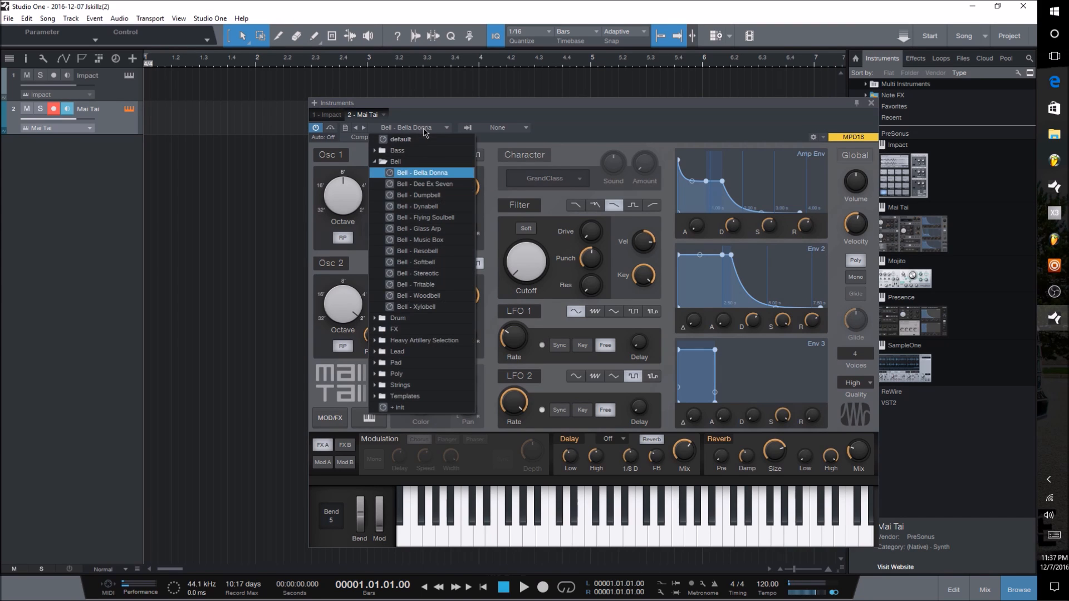
click(423, 184)
click(554, 135)
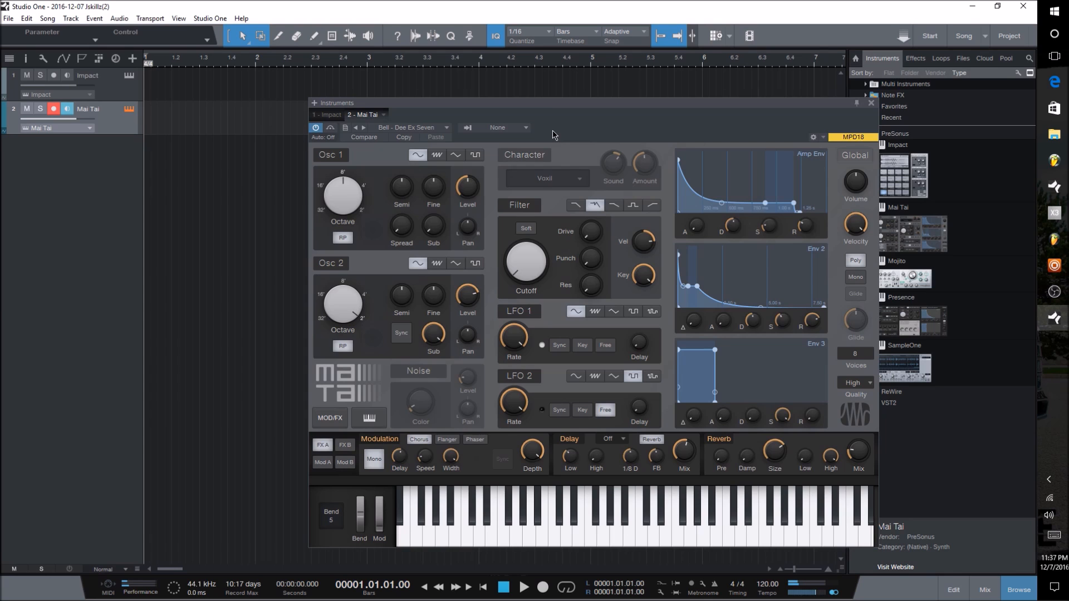
Step: Audition the presets Bass - 3 Zero 3 Dirt and Bass - Bad Buzz in Mai Tai
click(445, 128)
click(406, 161)
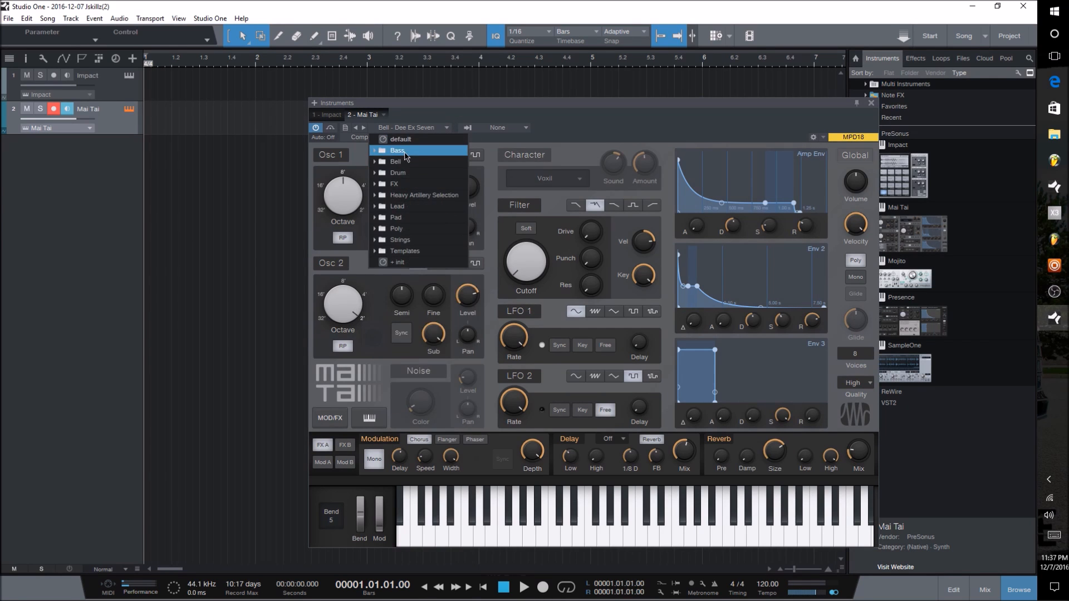
click(407, 151)
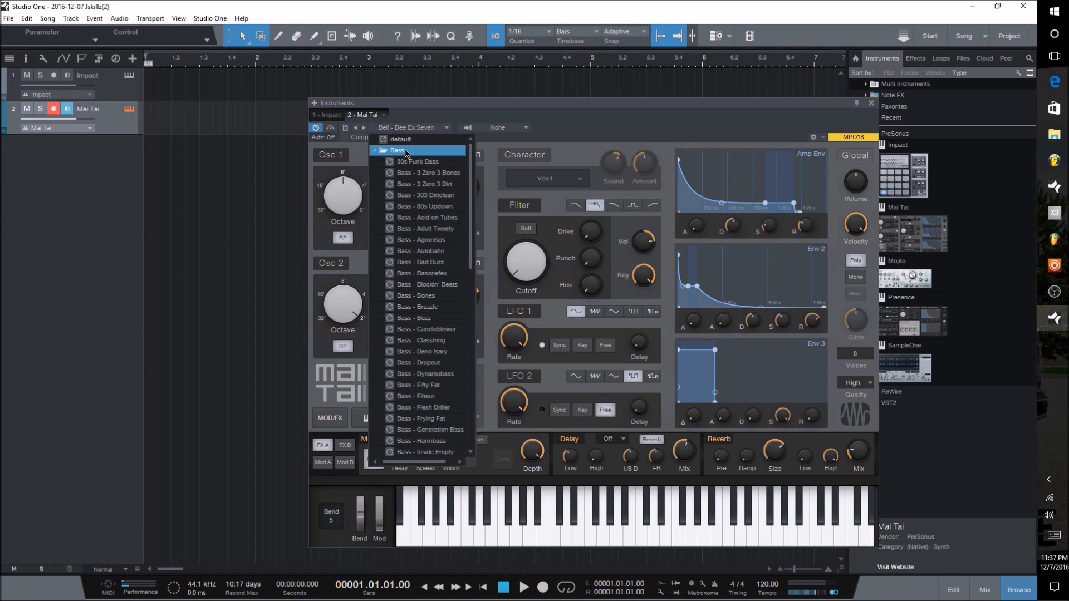
click(425, 186)
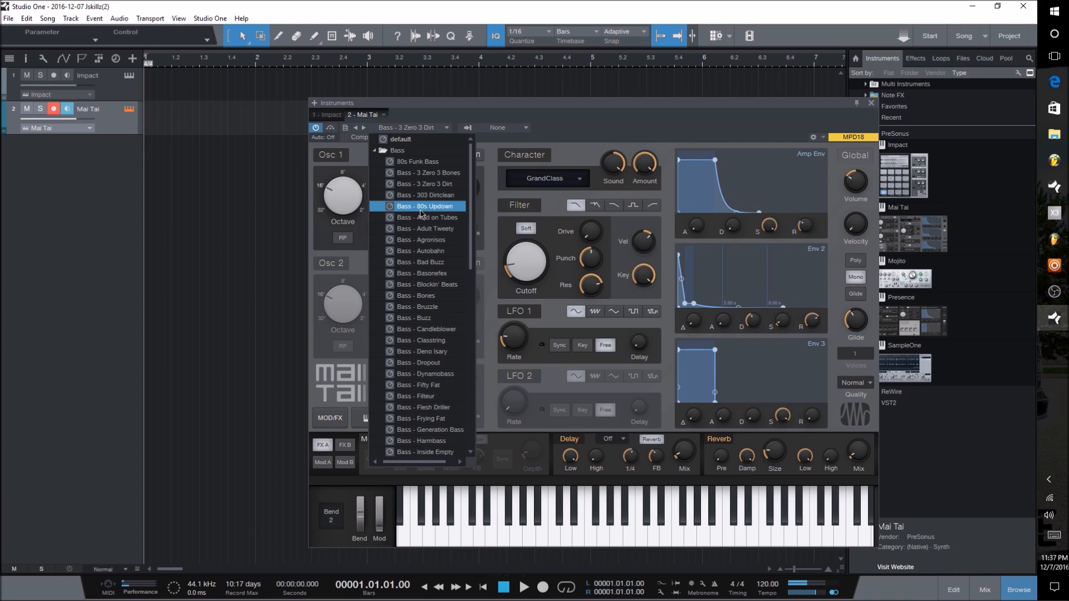
click(416, 266)
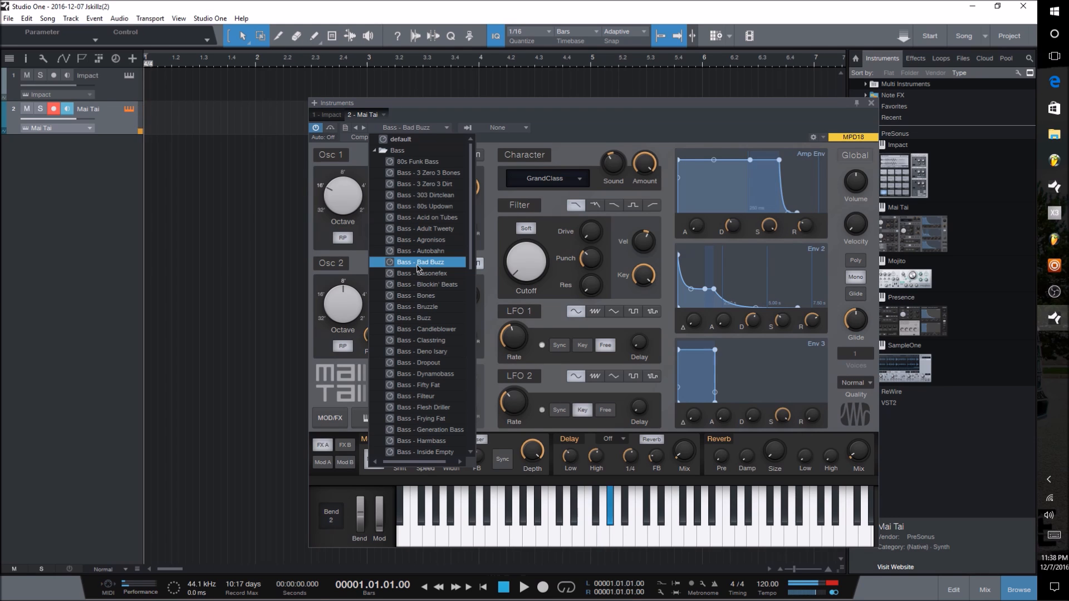
Step: Audition Mai Tai's Drum presets BD ATR, BD Play C, BD soft and BD Tachyo in turn
click(419, 150)
click(419, 174)
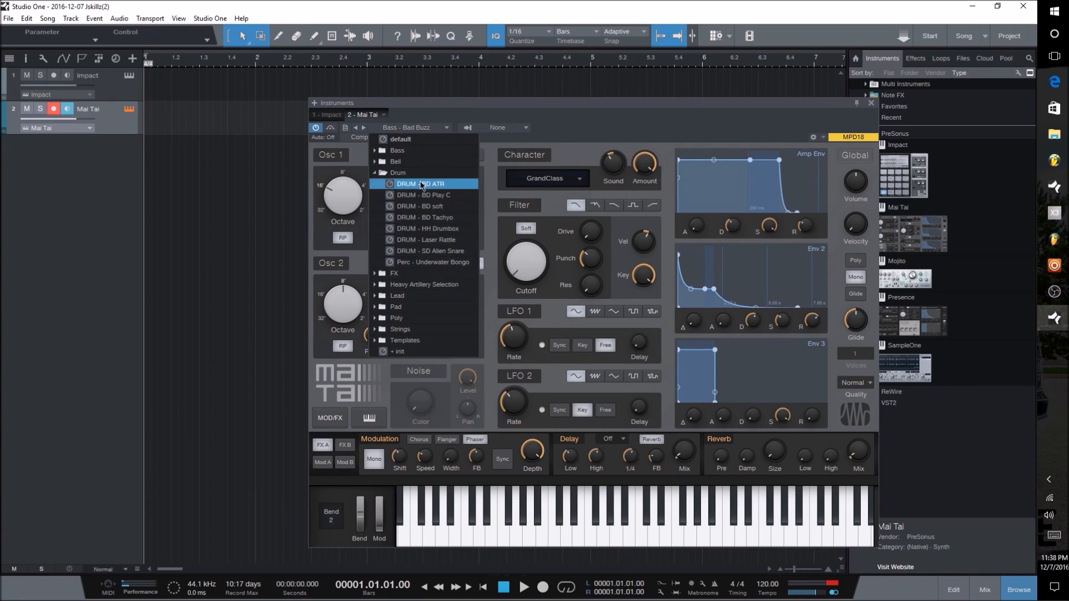
click(430, 184)
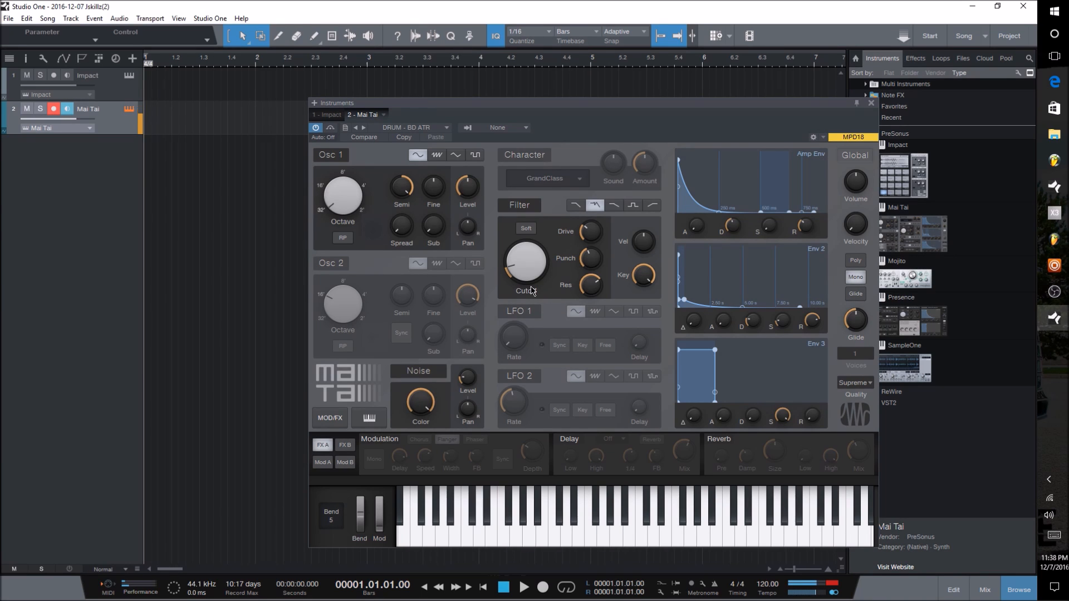
click(444, 128)
click(431, 196)
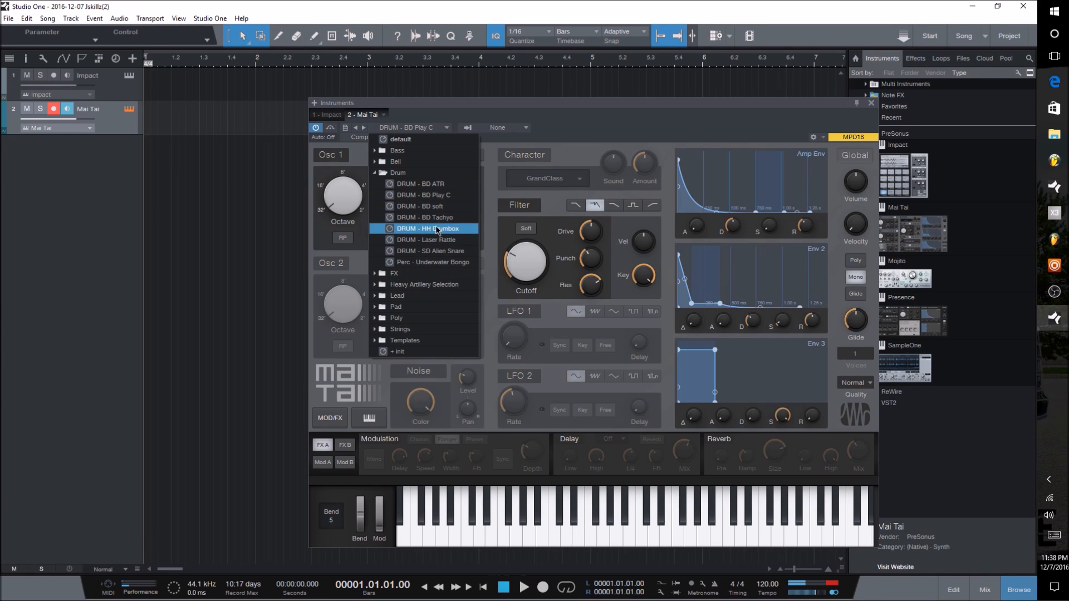
click(443, 208)
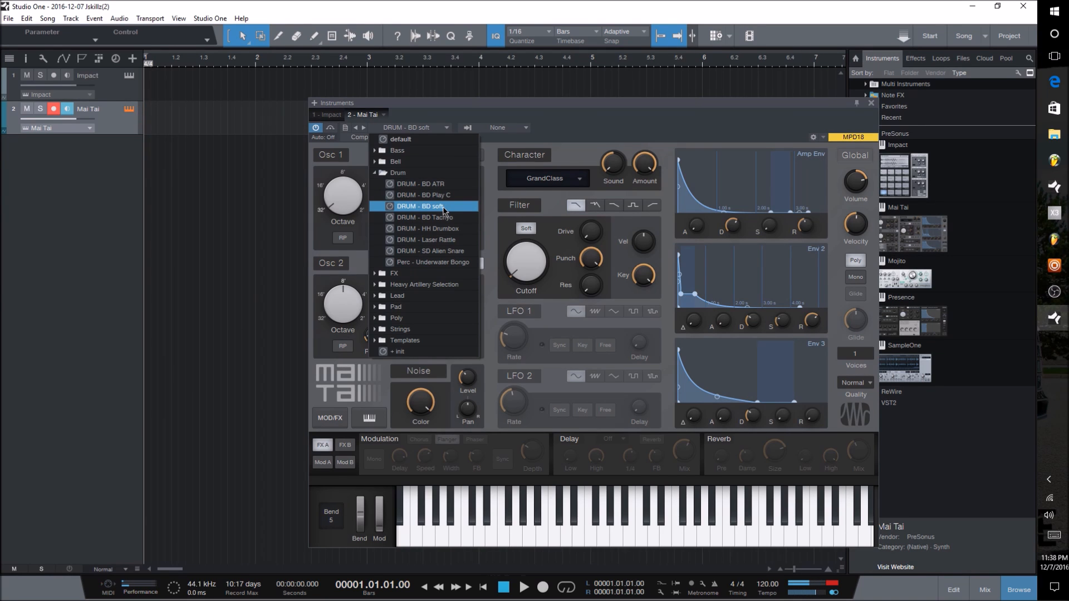
click(443, 218)
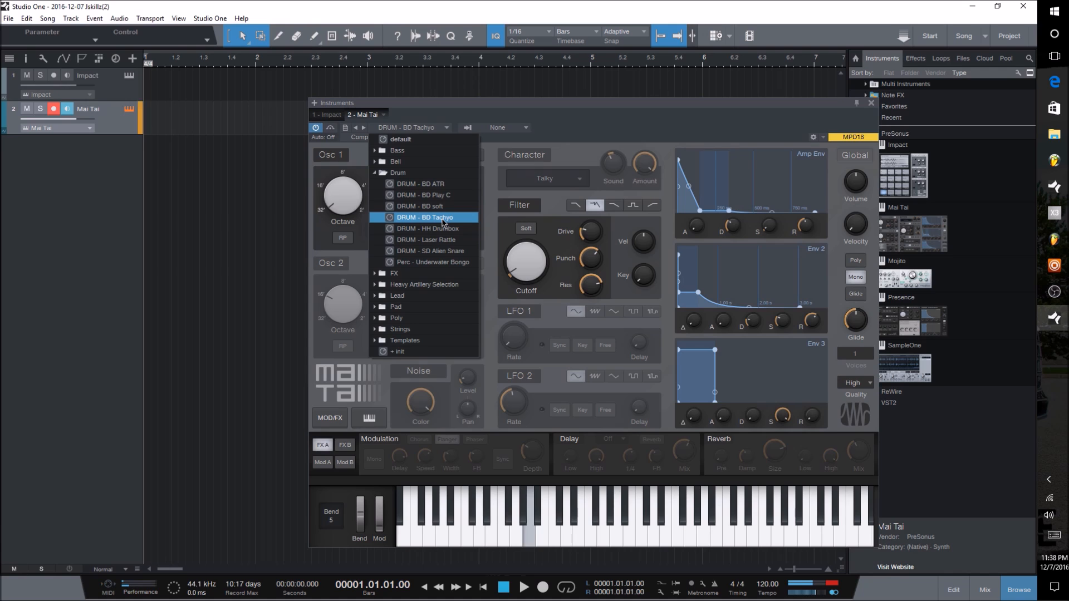
Step: Try the Drum presets HH Drumbox, Laser Rattle and SD Alien Snare, ending with Perc - Underwater Bongo loaded
click(443, 230)
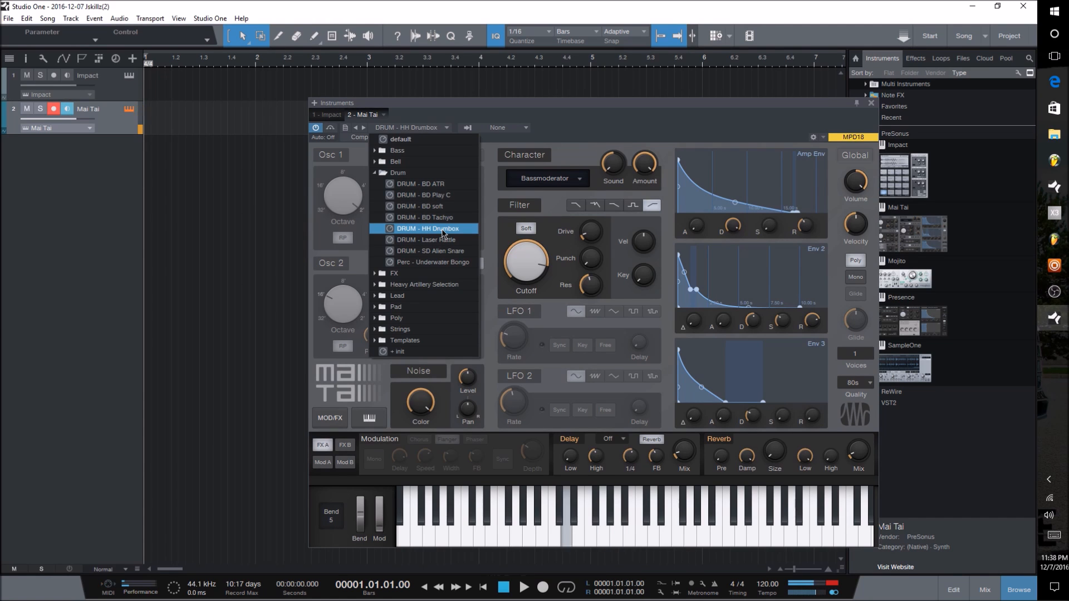
click(461, 244)
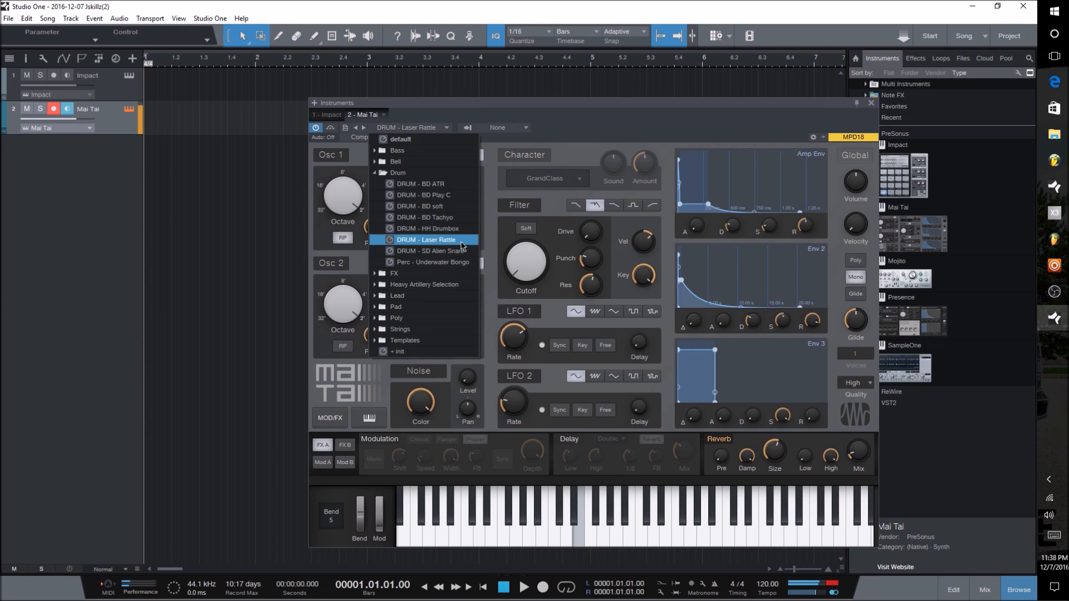
click(446, 253)
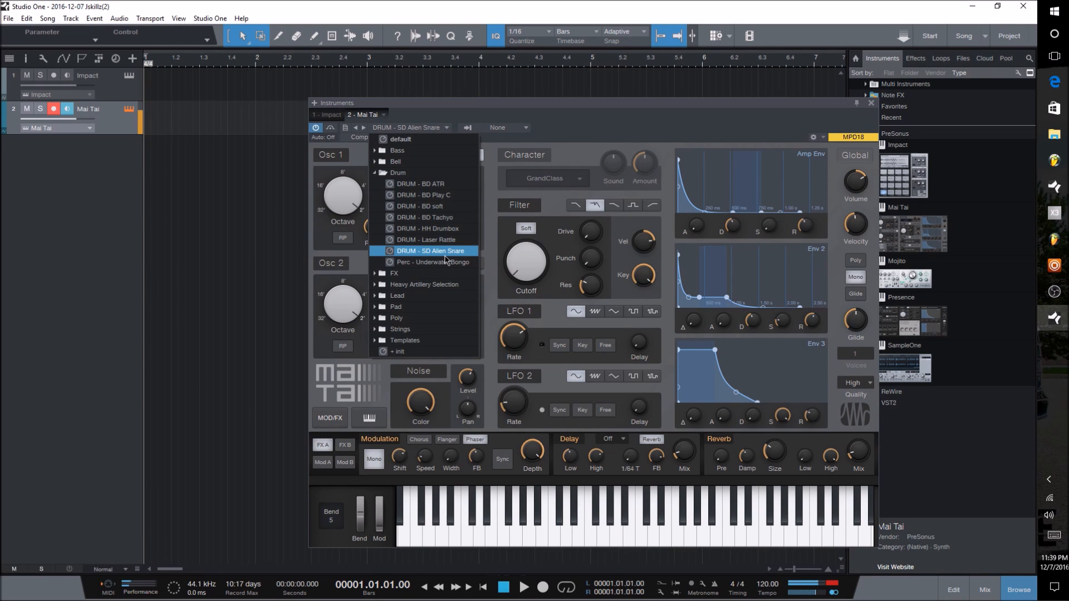
click(445, 261)
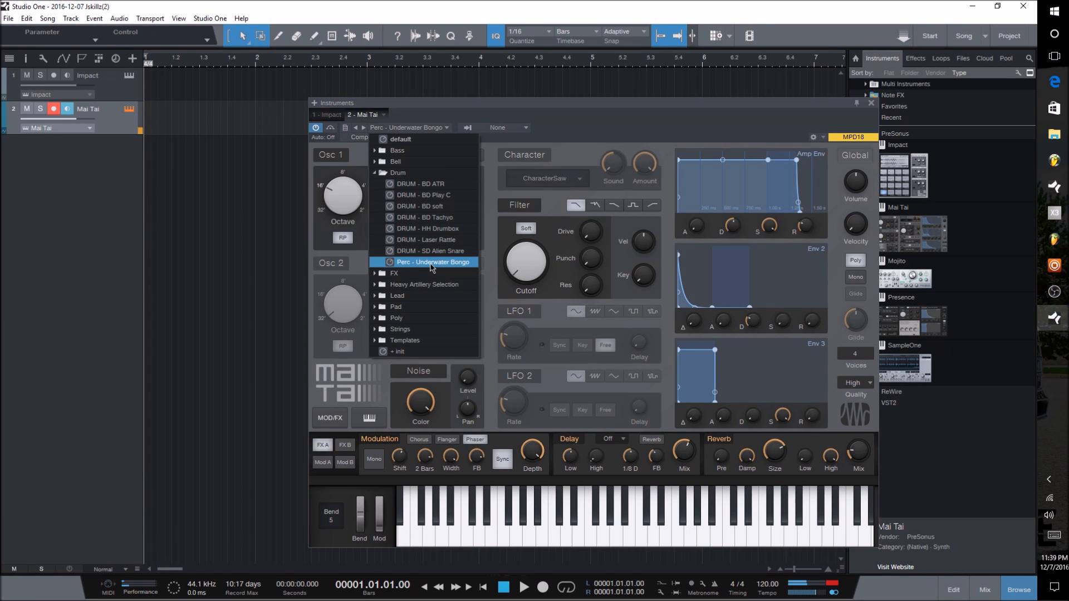
Step: Look through the presets in Mai Tai's FX folder
click(410, 129)
click(409, 129)
click(396, 173)
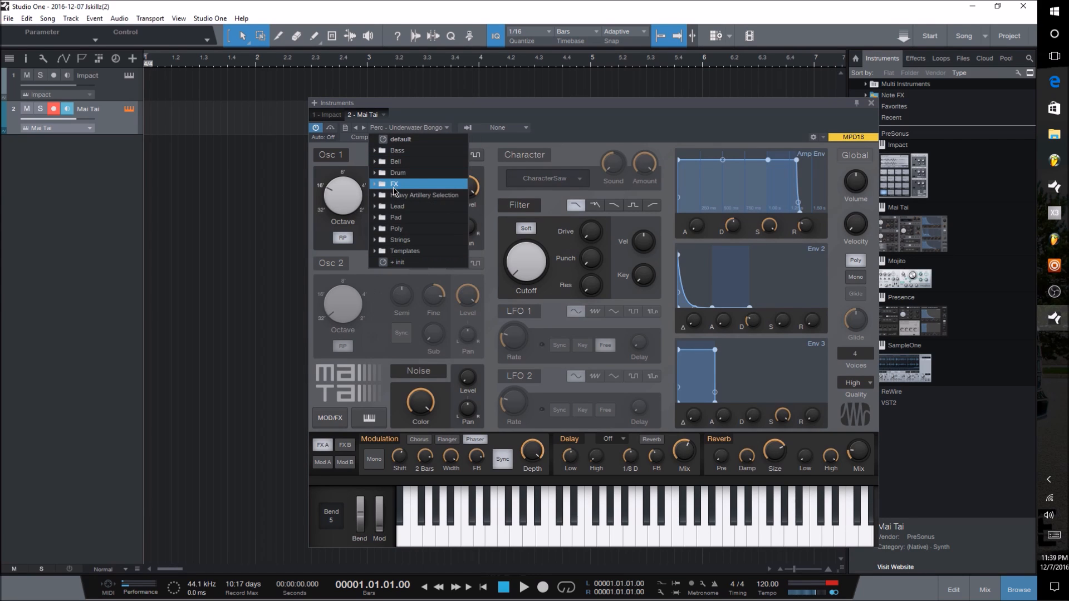
click(395, 184)
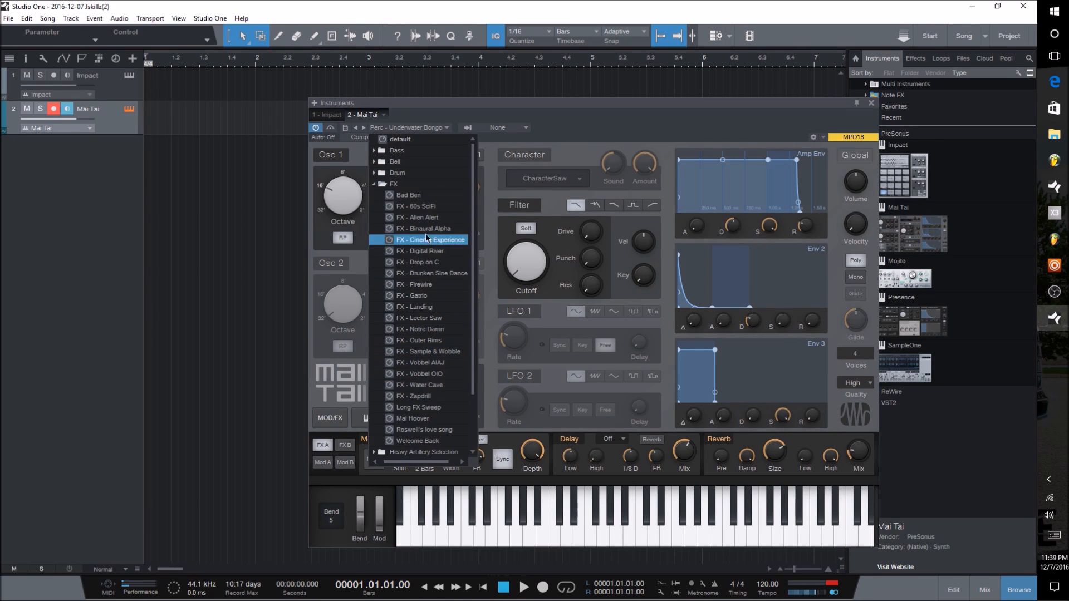
click(406, 184)
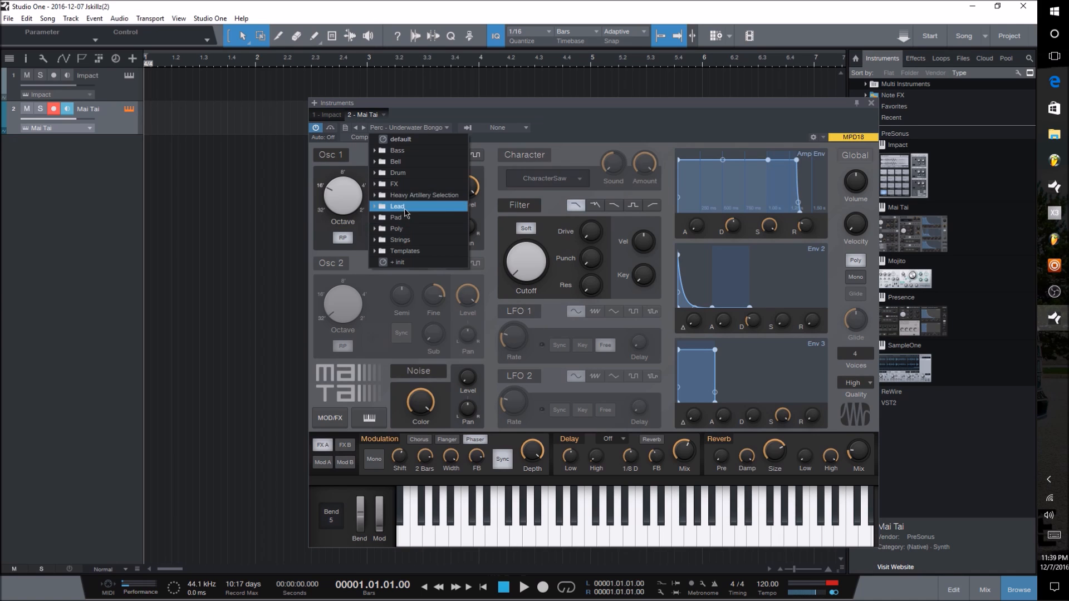
Step: Audition the Lead presets Beast and Hipstortion in Mai Tai
click(398, 206)
click(433, 229)
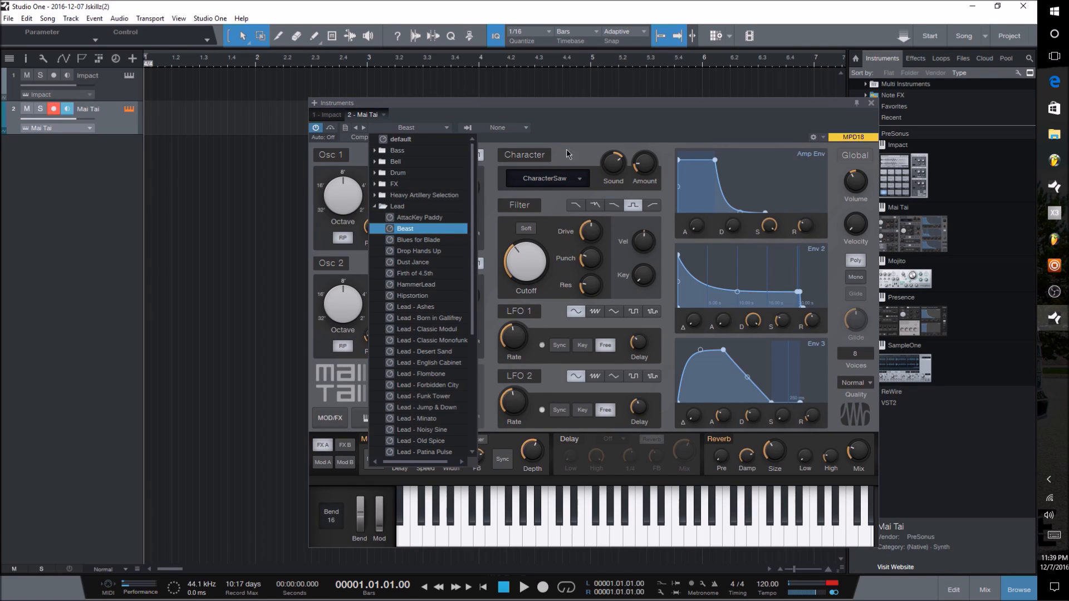
click(430, 300)
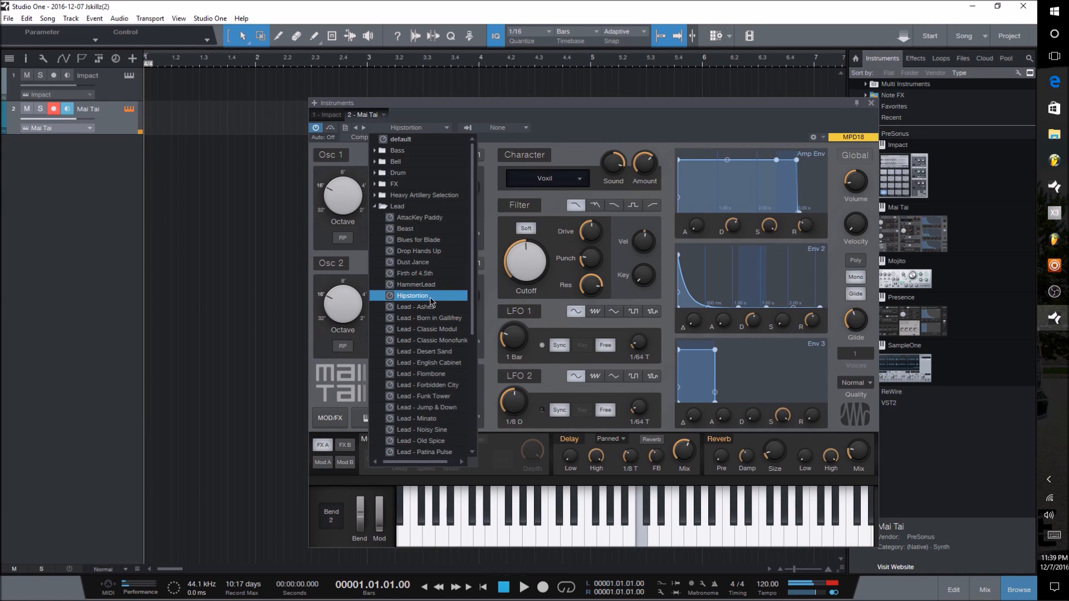
click(430, 205)
Step: Audition the Pad presets Chillwave Pad and Pad - Anthem One in Mai Tai
click(407, 217)
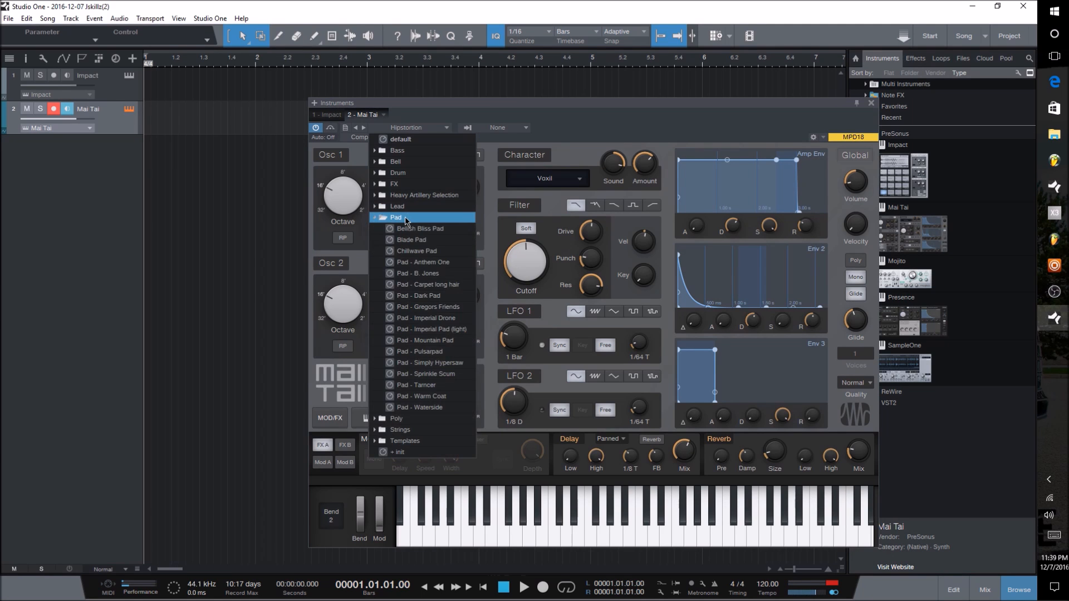
click(420, 252)
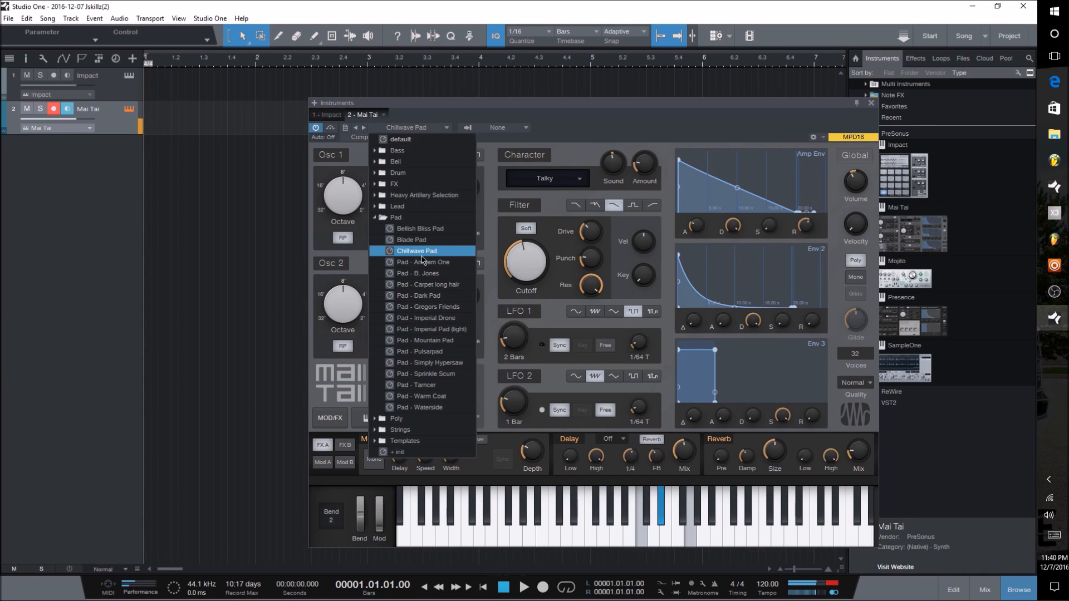
click(435, 263)
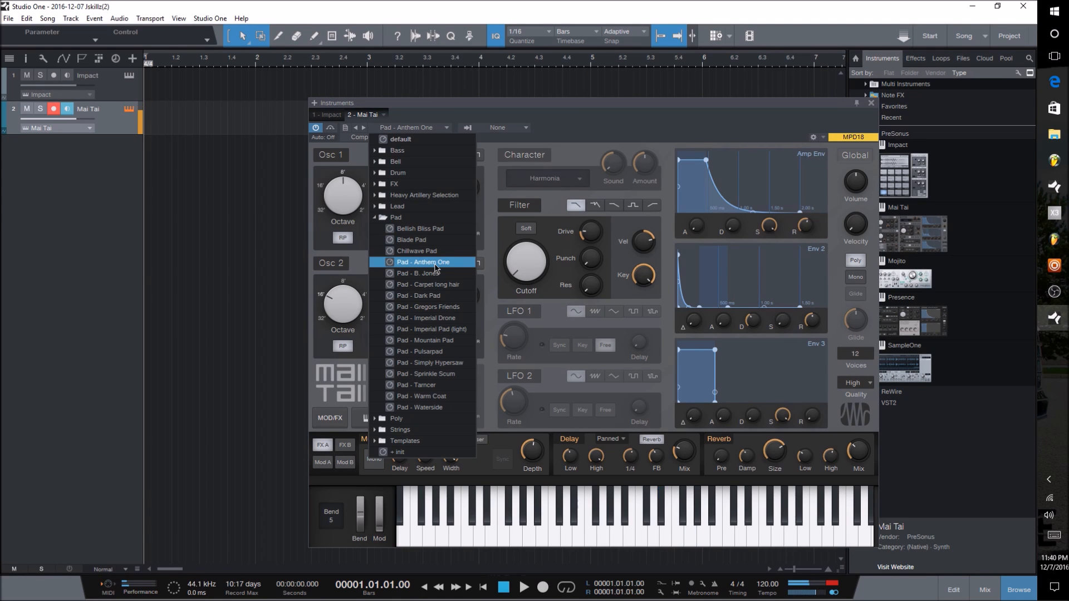
click(394, 218)
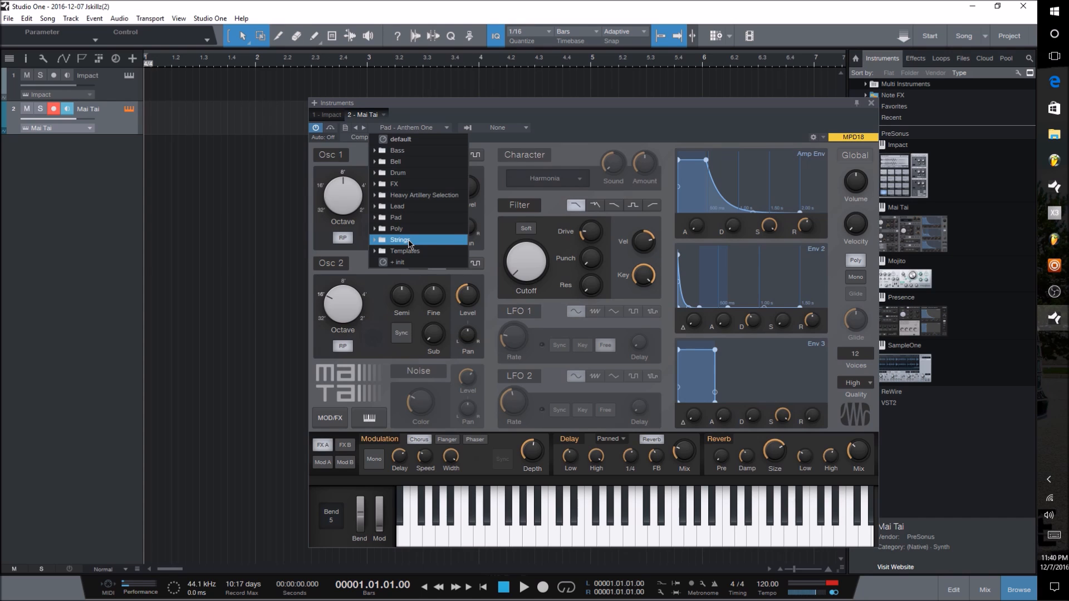
Step: Audition the preset Jean Michel Strings from Mai Tai's Strings folder
click(408, 242)
click(420, 254)
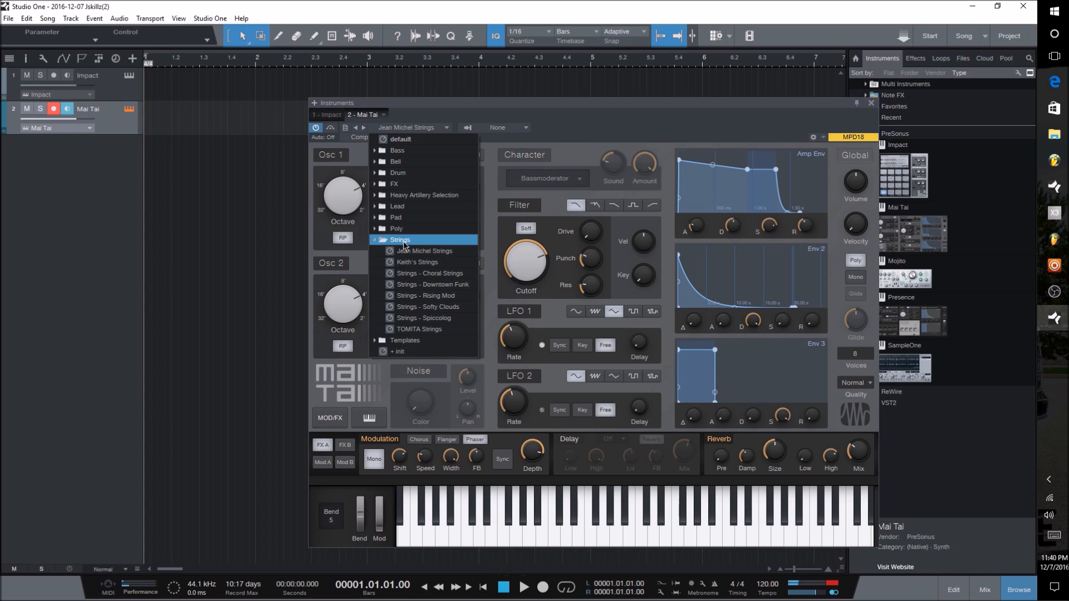
click(412, 240)
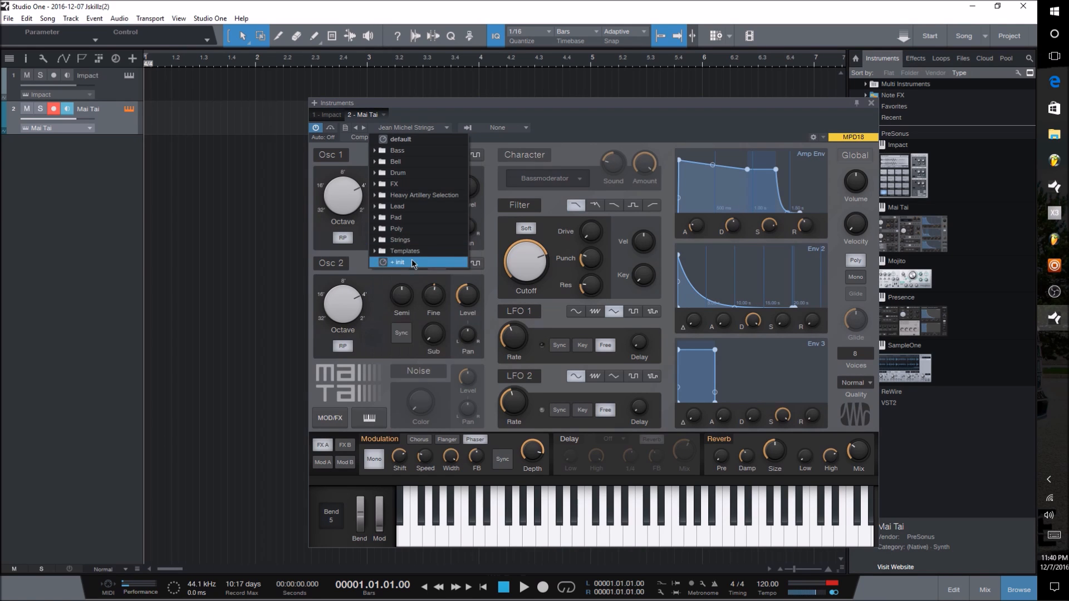
Step: Look through Mai Tai's Templates folder and try the blank + init preset
click(414, 253)
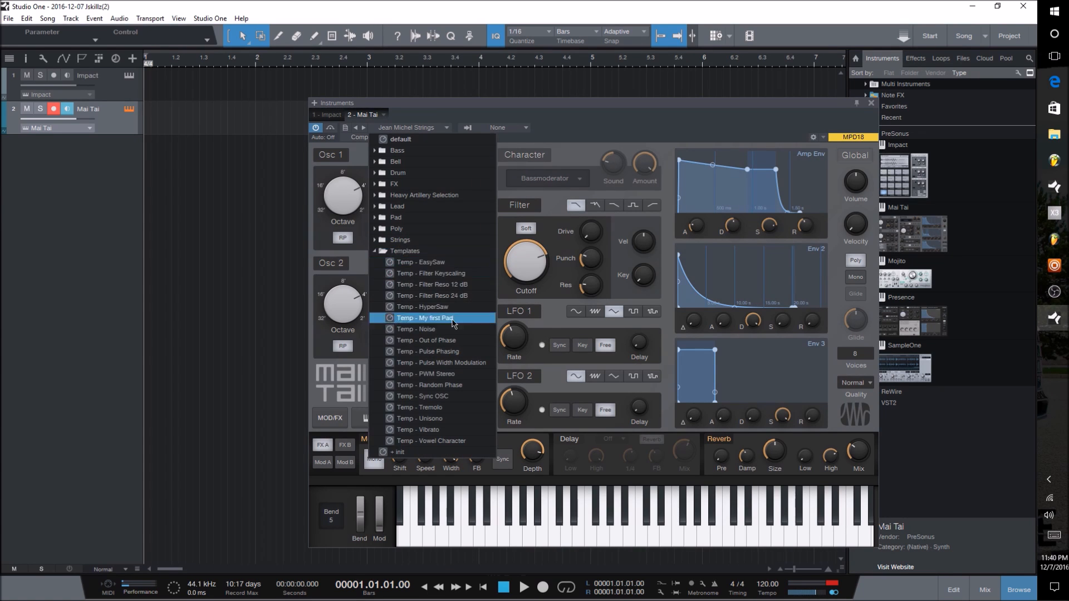
click(415, 251)
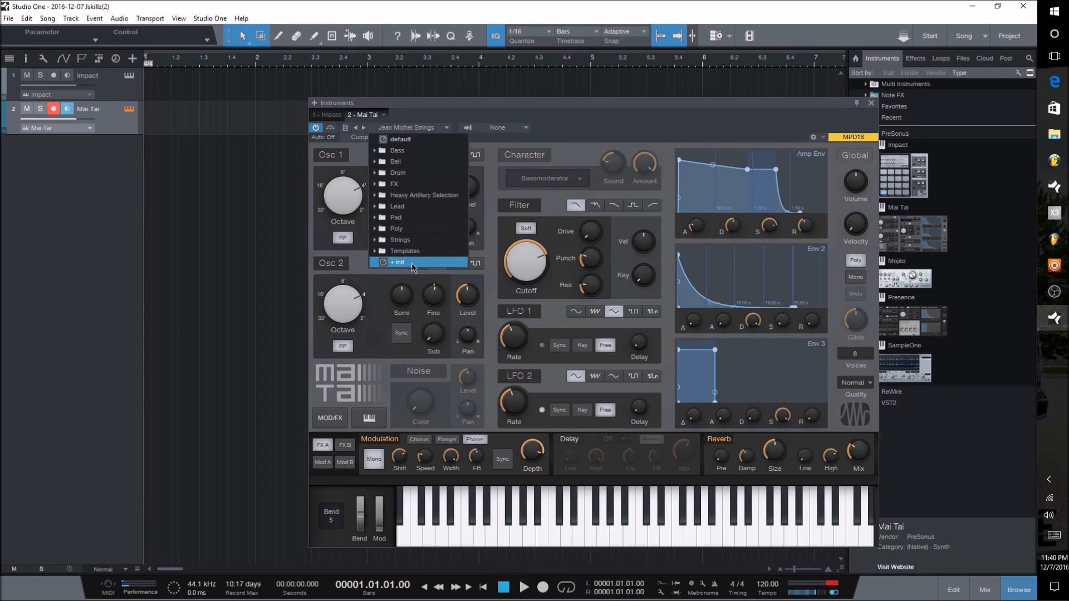
click(401, 260)
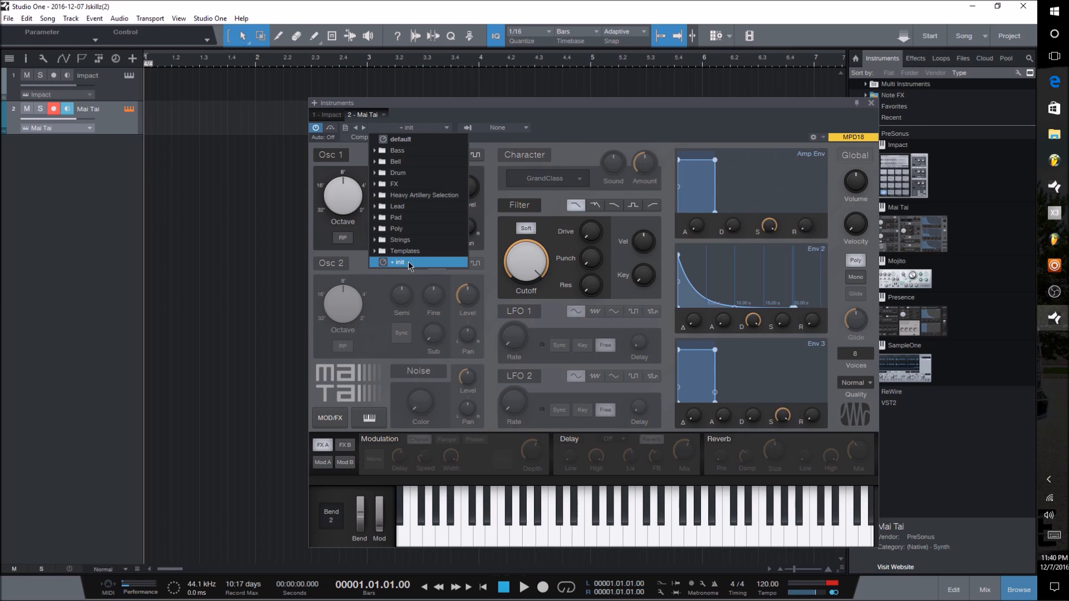
click(580, 135)
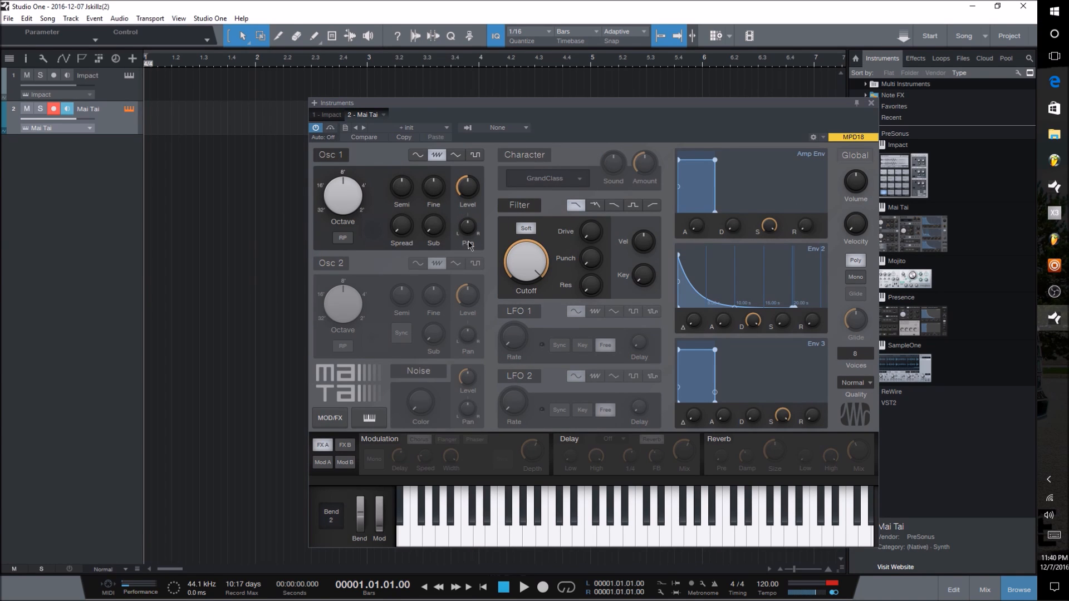
Step: Load the default preset in Mai Tai and close the instrument window
click(441, 129)
click(412, 141)
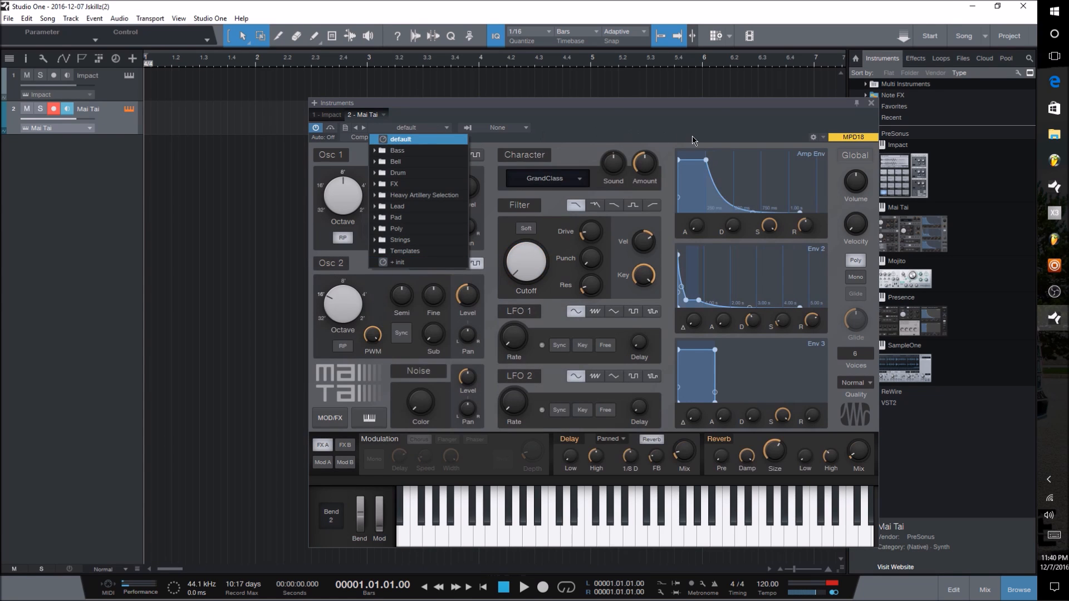
click(871, 104)
Step: Add the Mojito synth on a new instrument track below Mai Tai and collapse its preset list in the browser
click(912, 278)
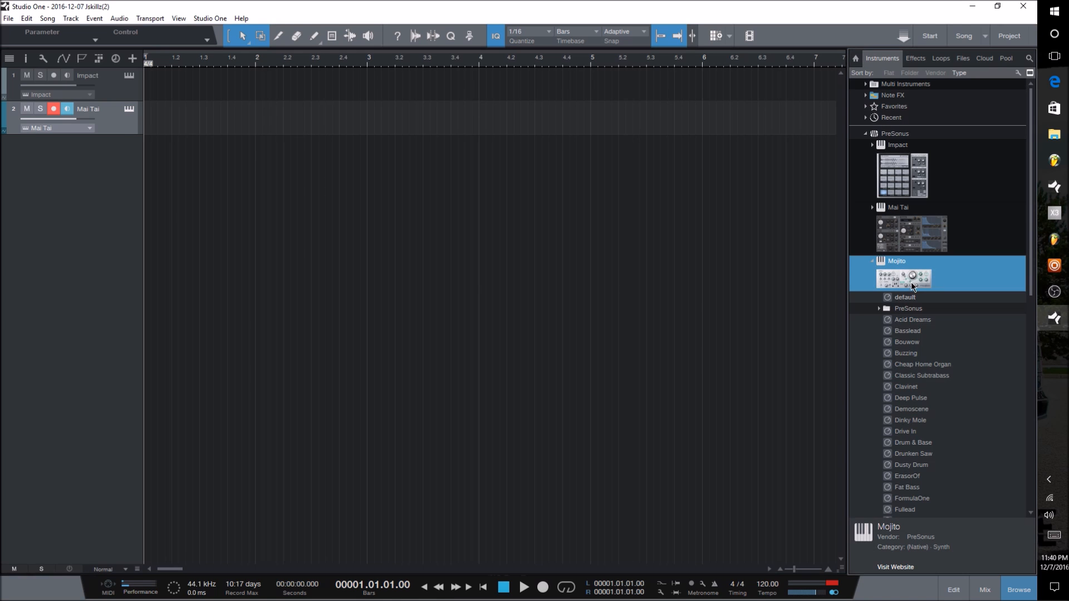
drag(913, 275, 91, 176)
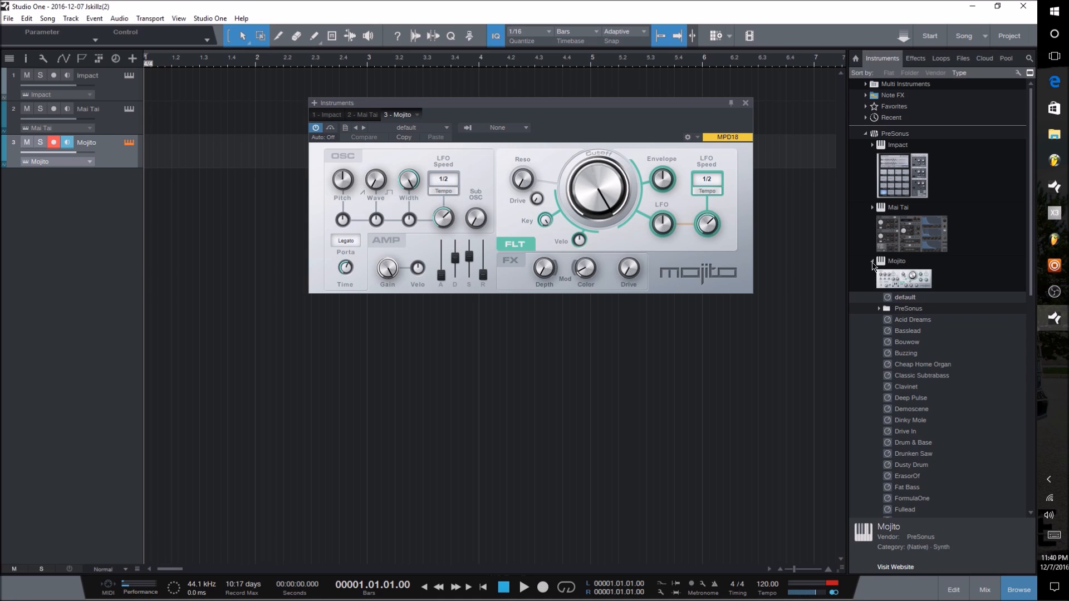
click(872, 262)
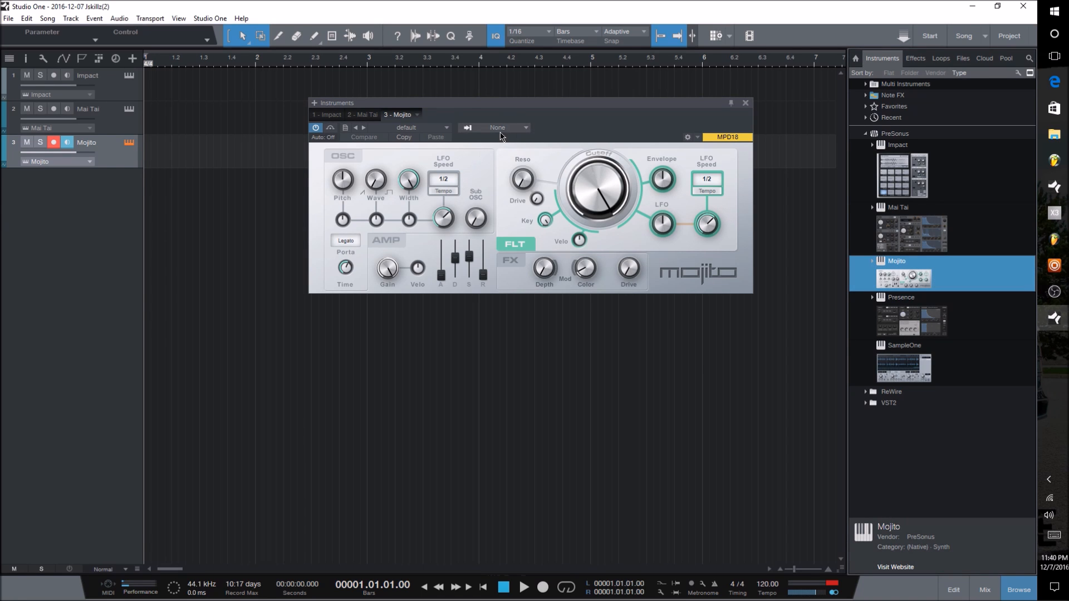
Step: Browse Mojito's presets, load Fat Bass to hear it, and close the instrument window
click(449, 128)
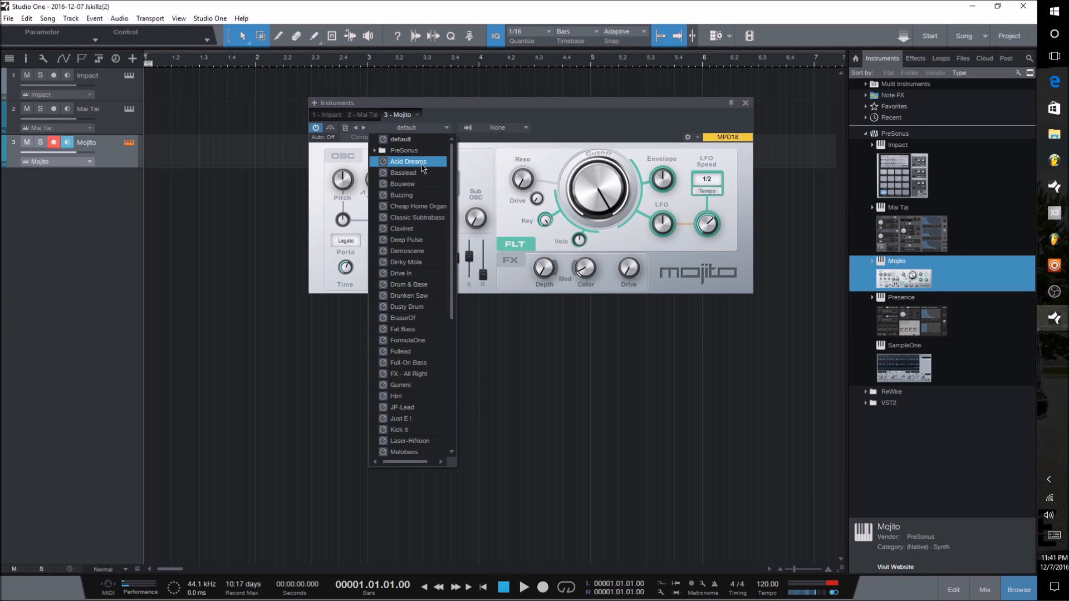
click(407, 152)
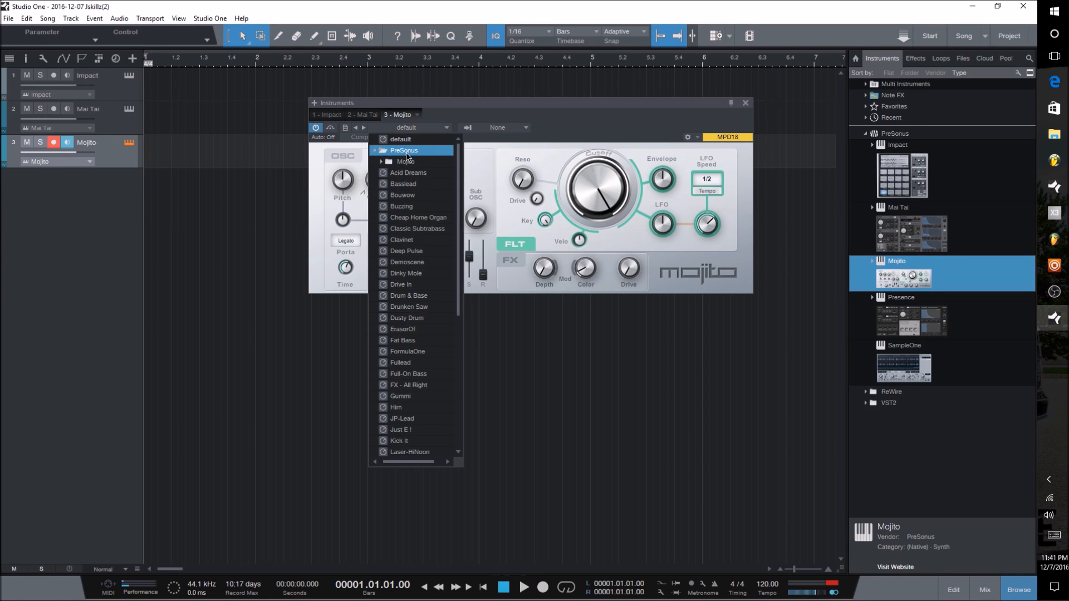
click(403, 150)
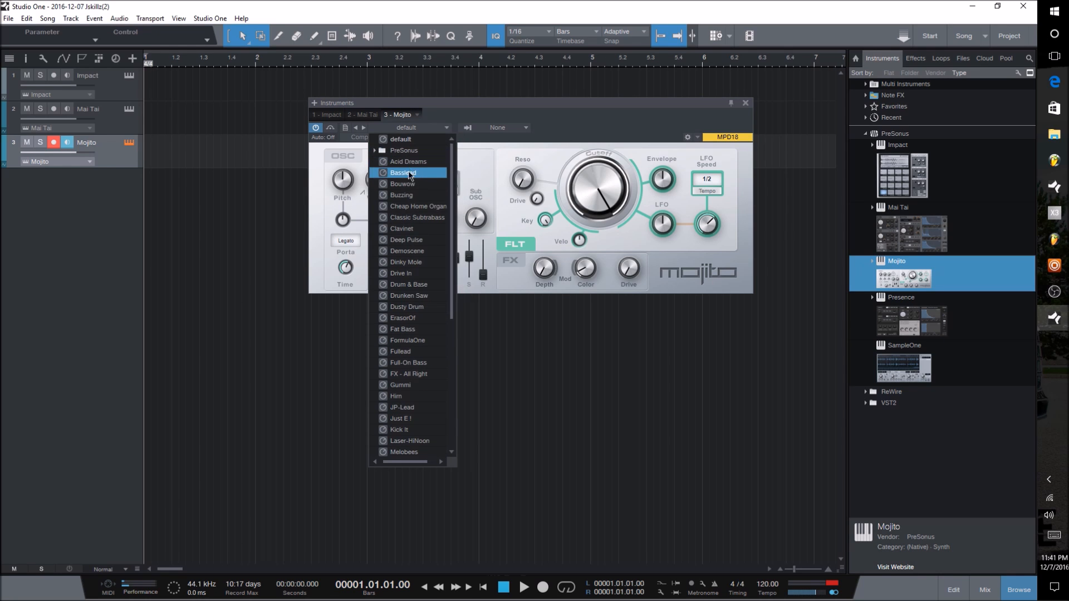
click(416, 329)
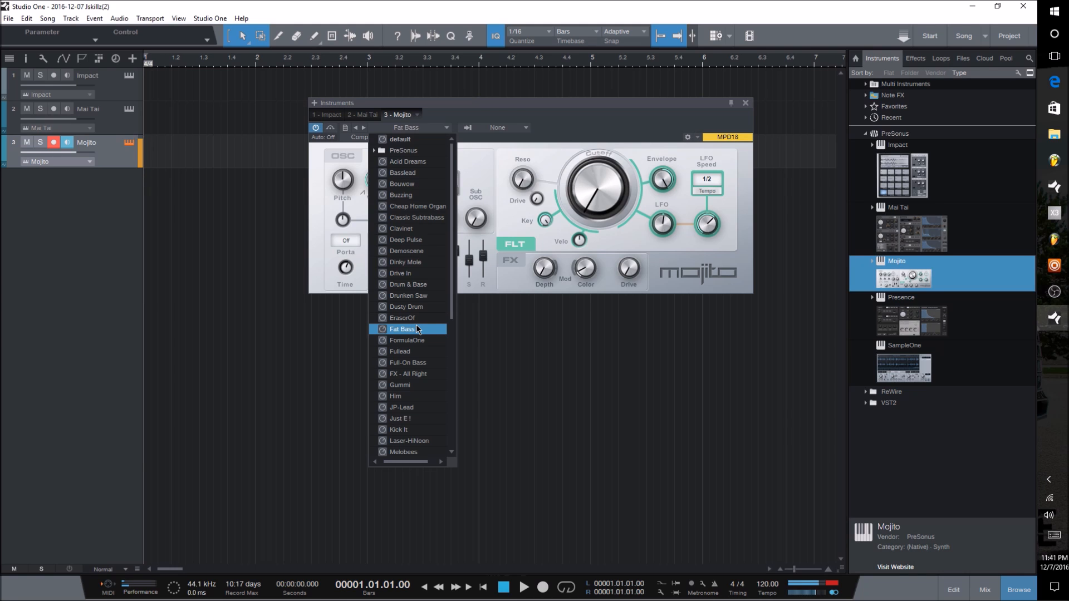
scroll(427, 451, down, 2)
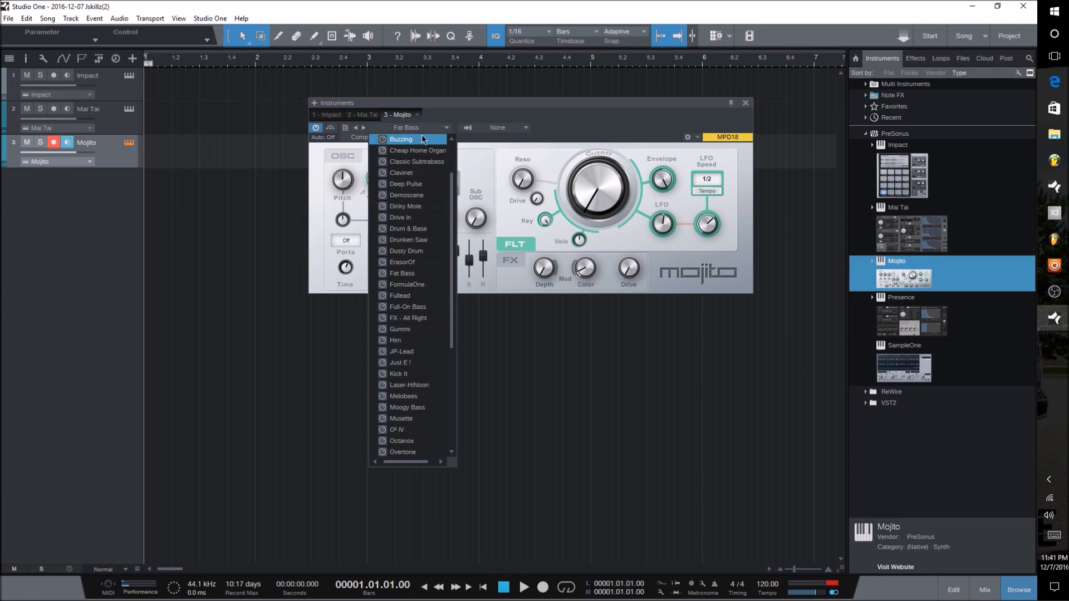
click(432, 129)
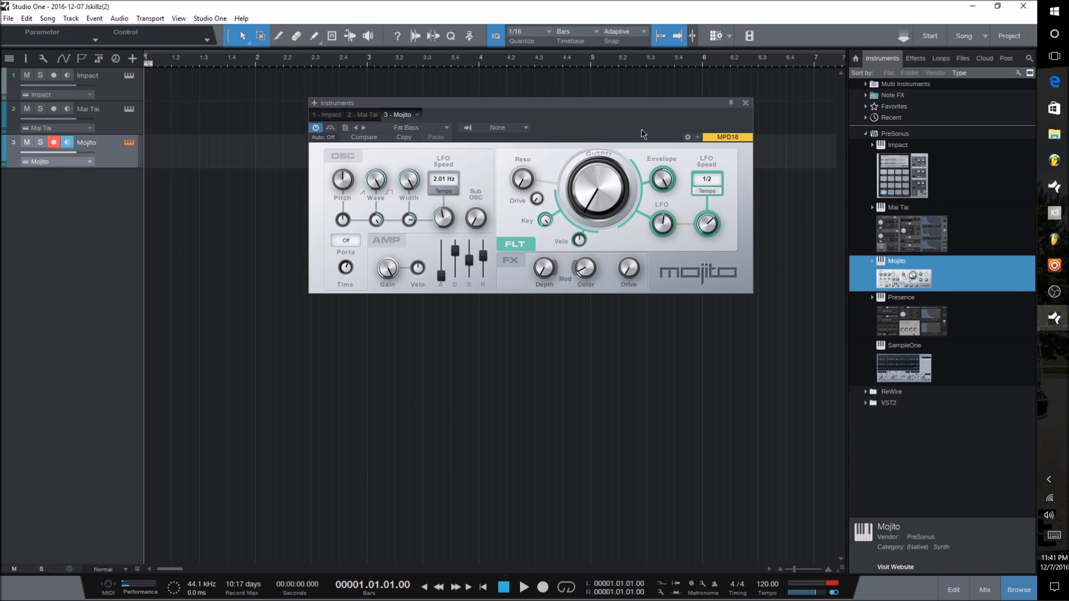
click(746, 103)
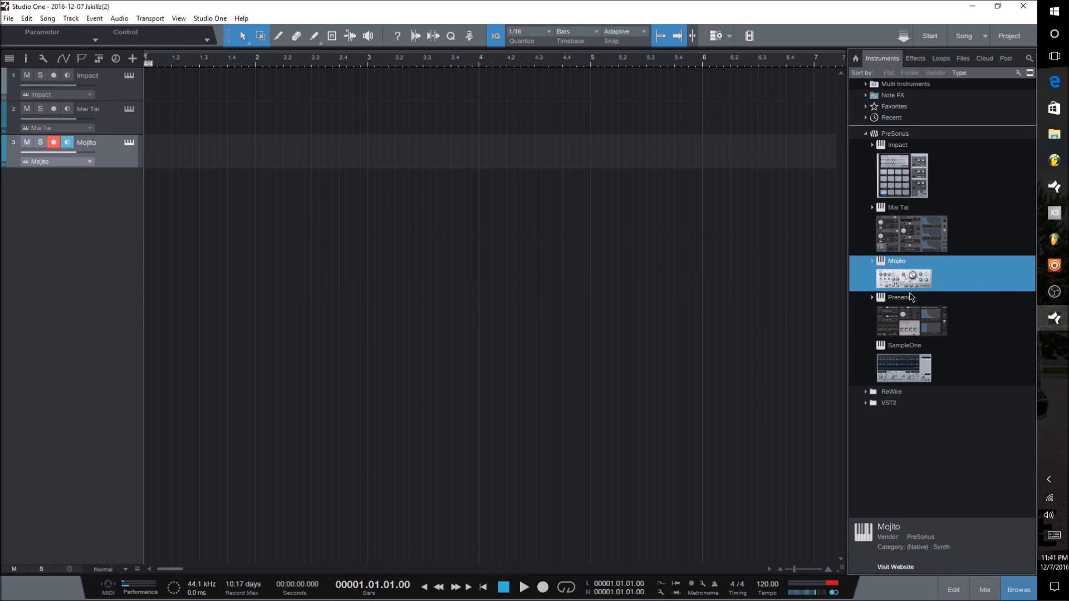
Step: Add the Presence sampler on a new instrument track below Mojito and reposition its window so it is fully visible
drag(923, 323, 94, 190)
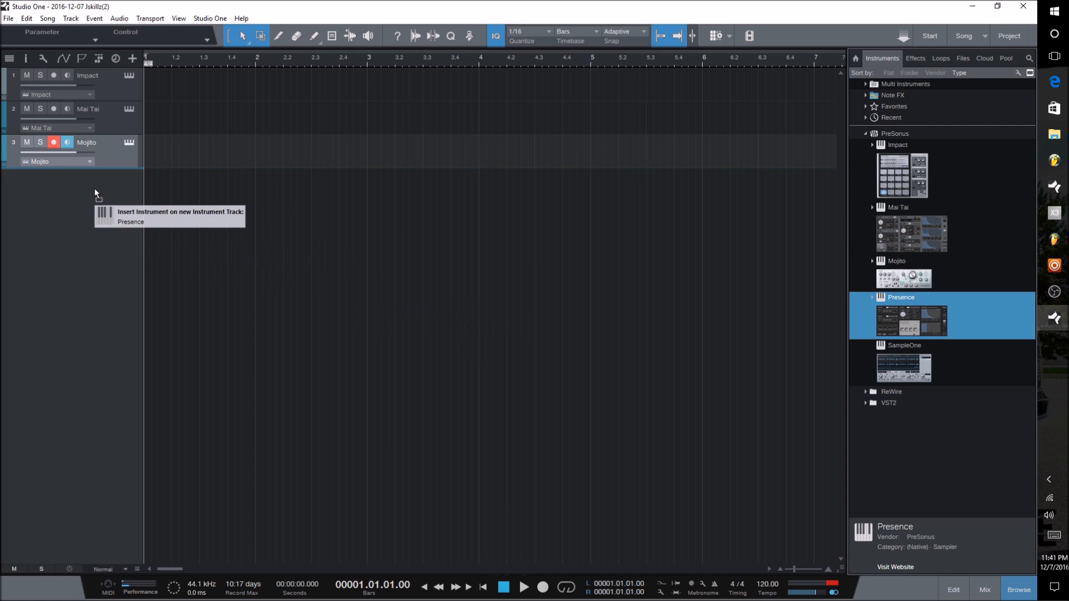
drag(593, 103, 509, 141)
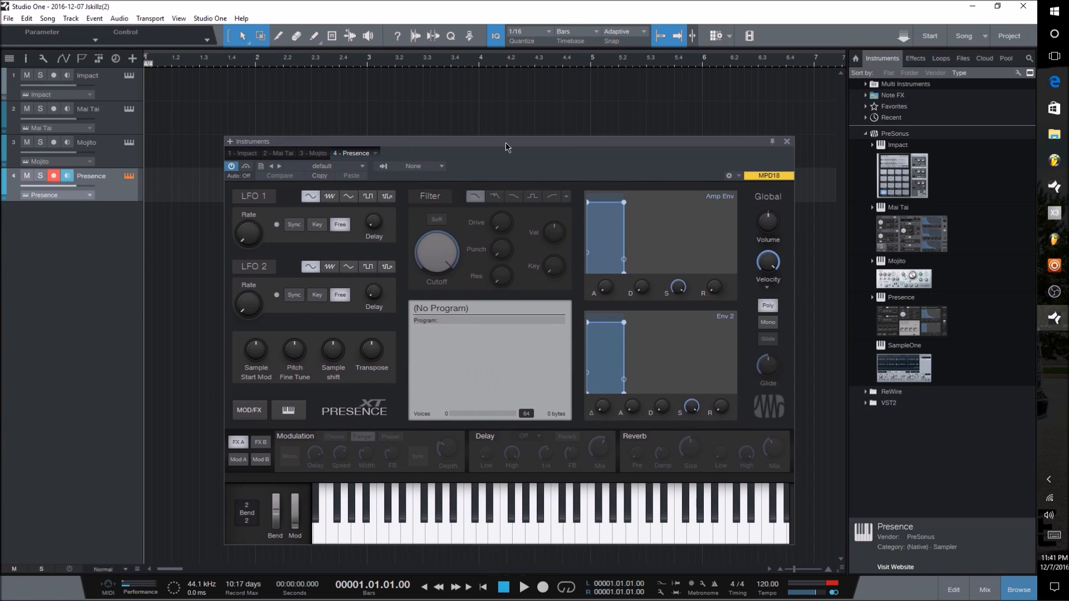
Step: Look through the Combinations folder of the Artist Instruments presets in Presence
click(352, 167)
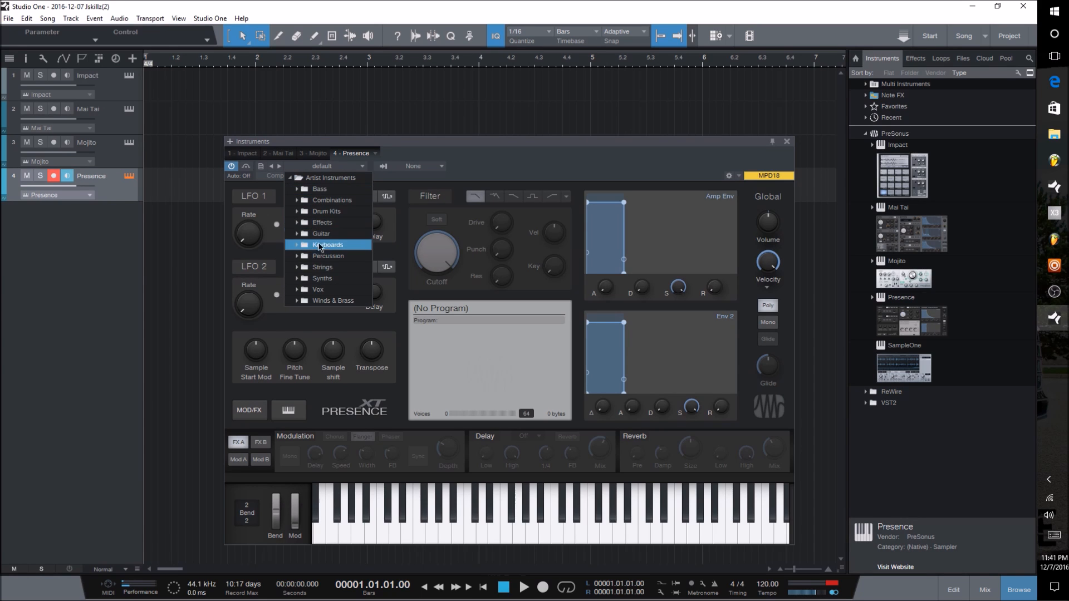
click(345, 200)
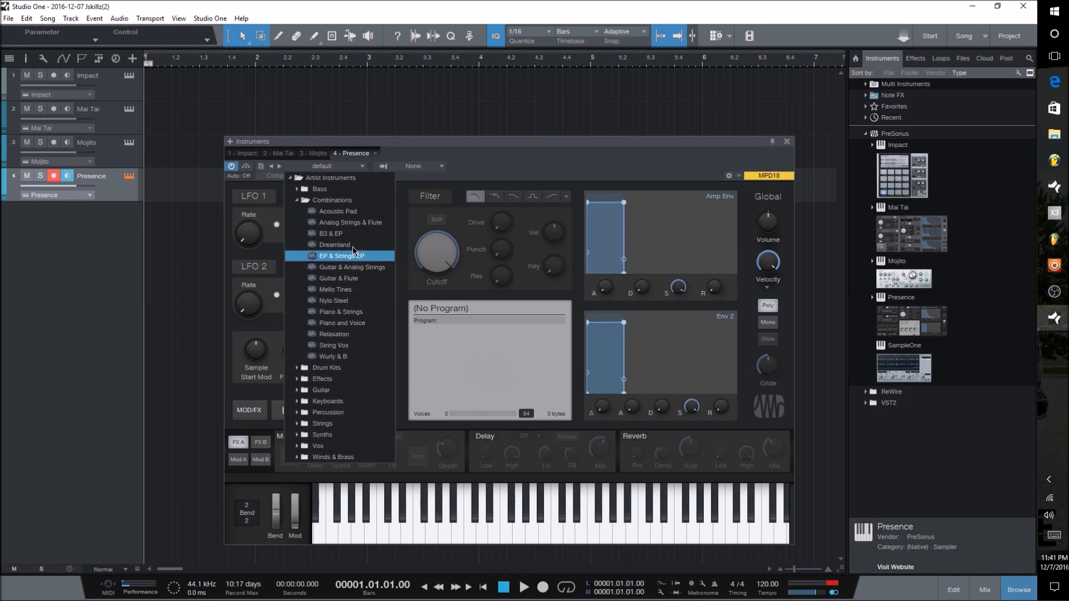
click(347, 202)
Step: Audition the Drum Kits presets Classic Kit and Hip Hop Kit in Presence, leaving Hip Hop Kit loaded
click(340, 214)
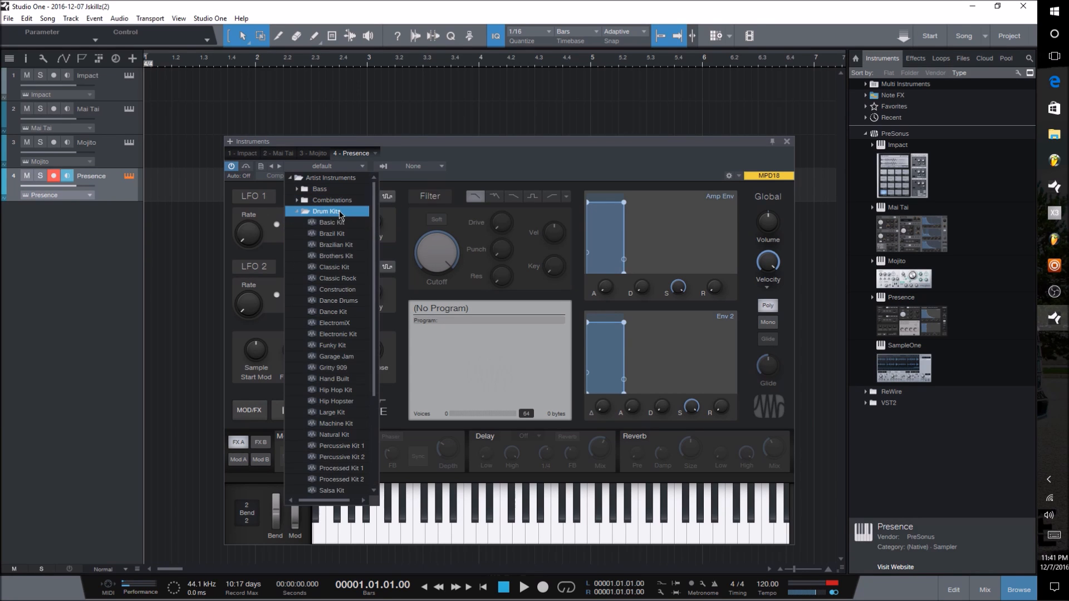
click(344, 268)
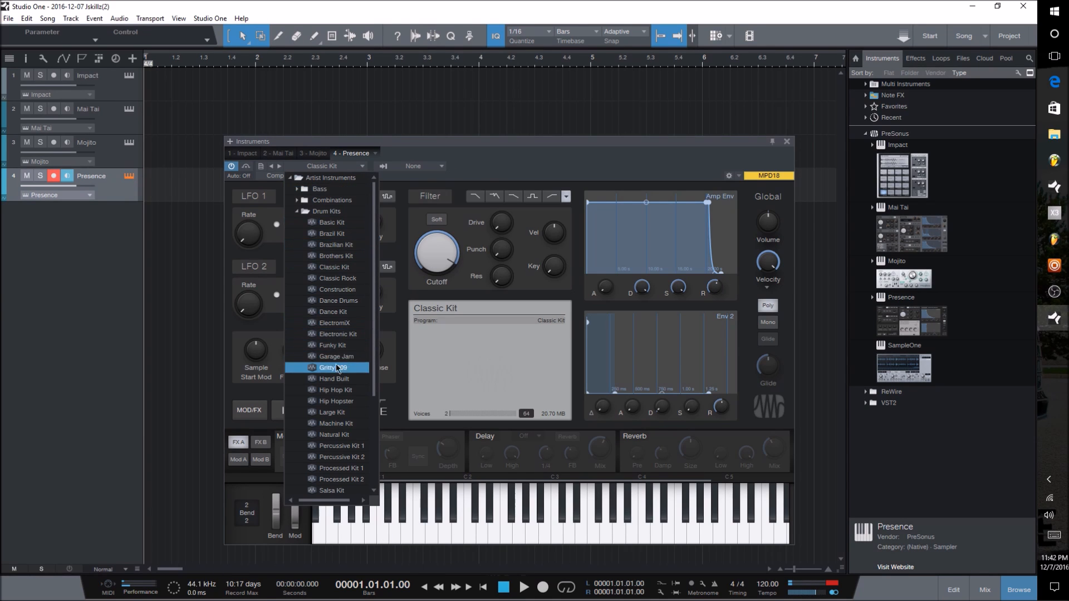
click(361, 390)
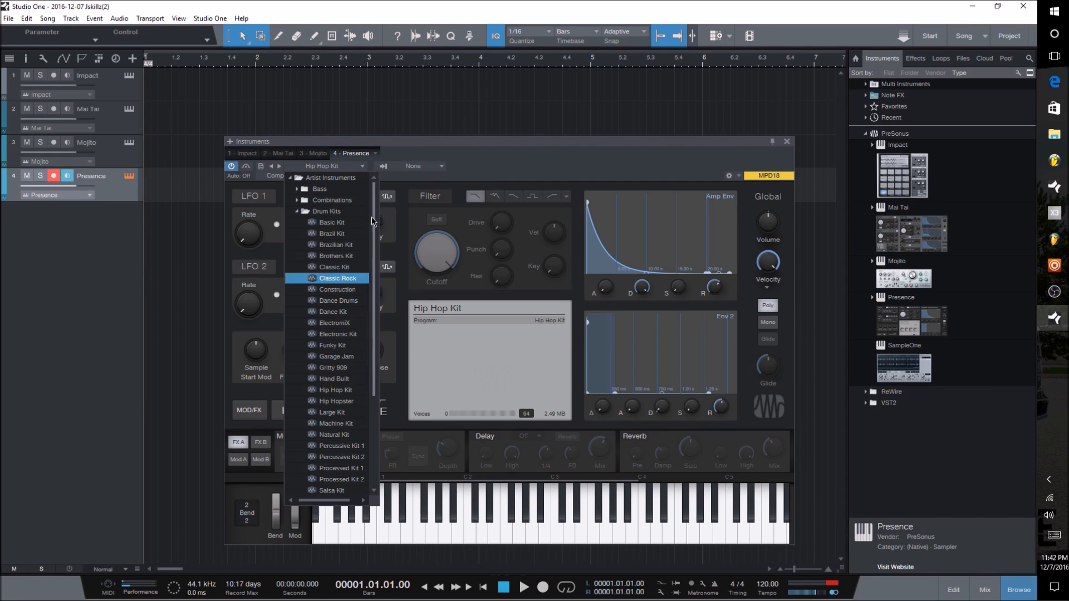
click(308, 213)
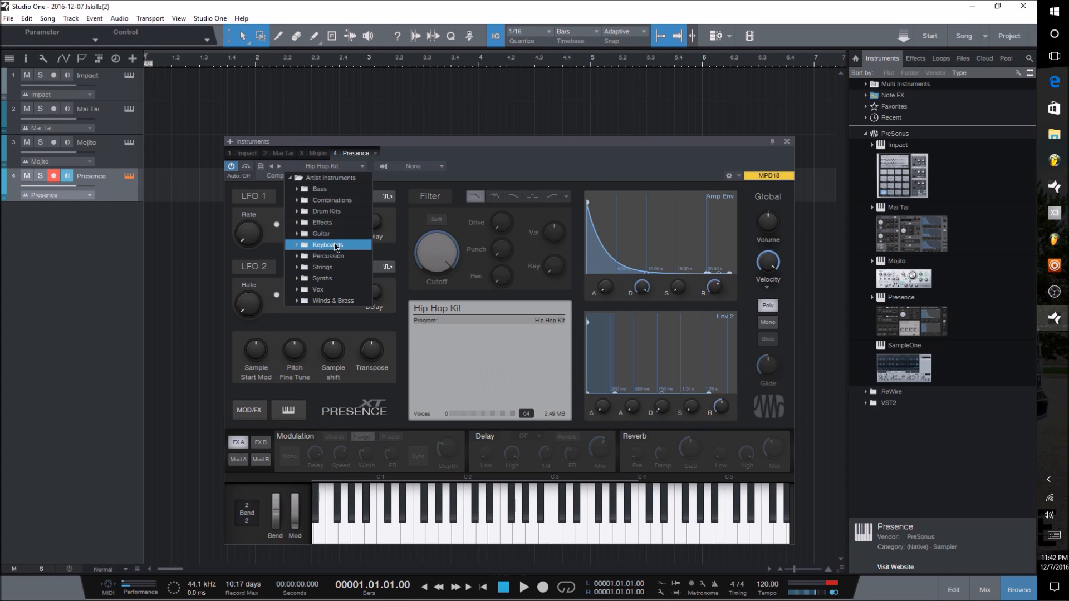
Step: Look through the Guitar and Synths preset folders of the Artist Instruments library in Presence
click(325, 234)
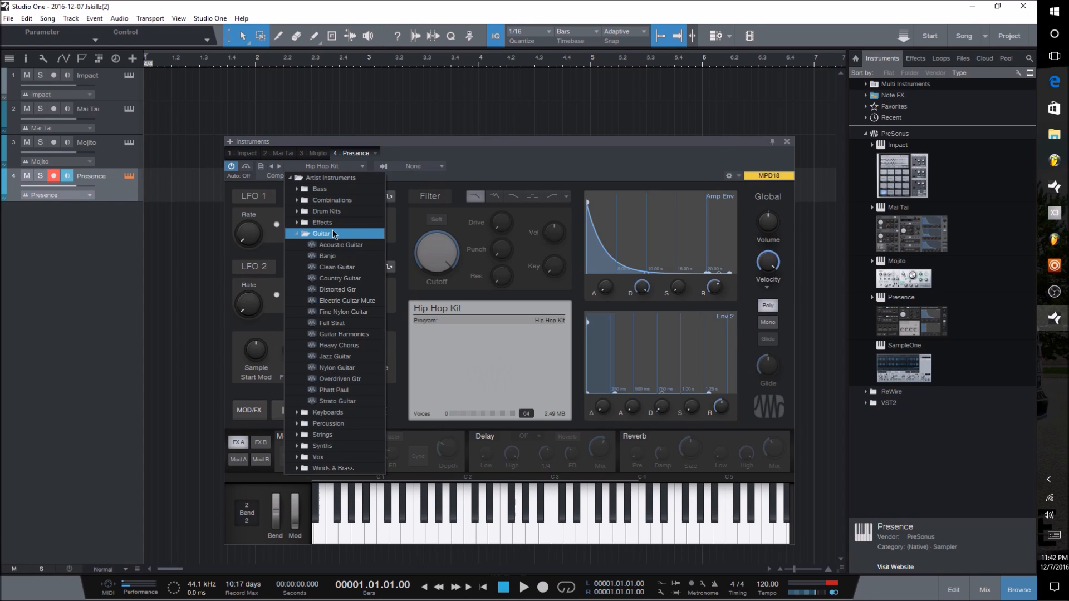
click(334, 234)
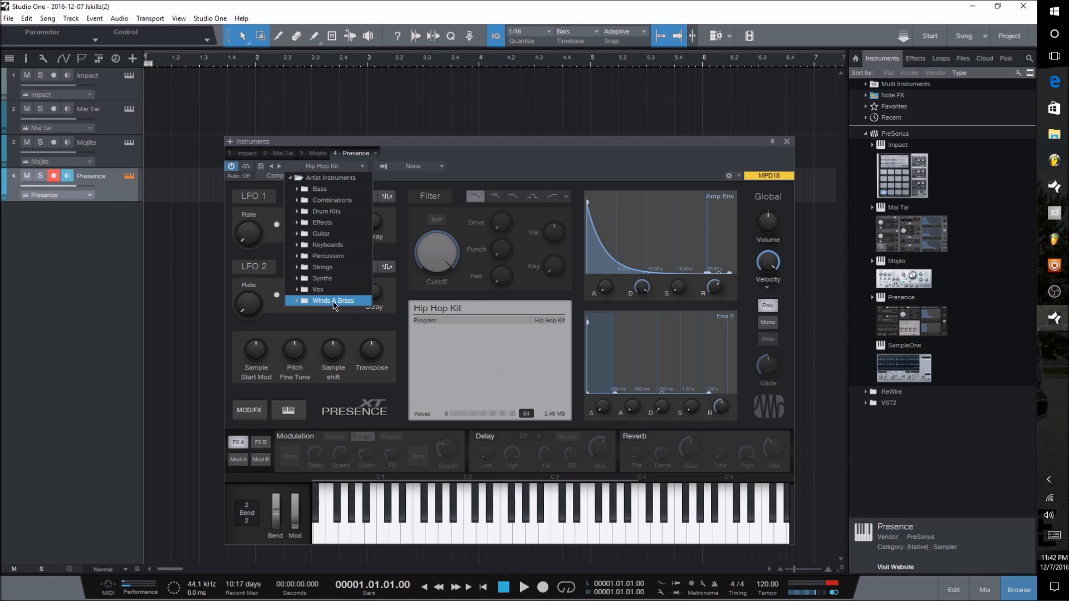
click(327, 279)
click(331, 280)
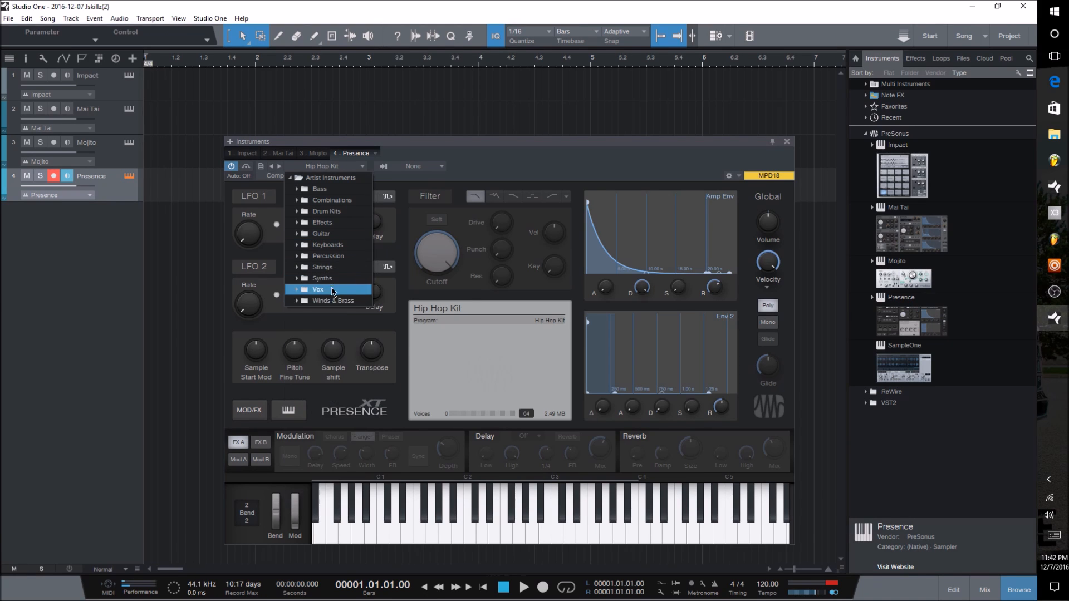
Step: Audition the Choir Girls preset from Presence's Vox folder, then collapse that folder
click(339, 290)
click(345, 324)
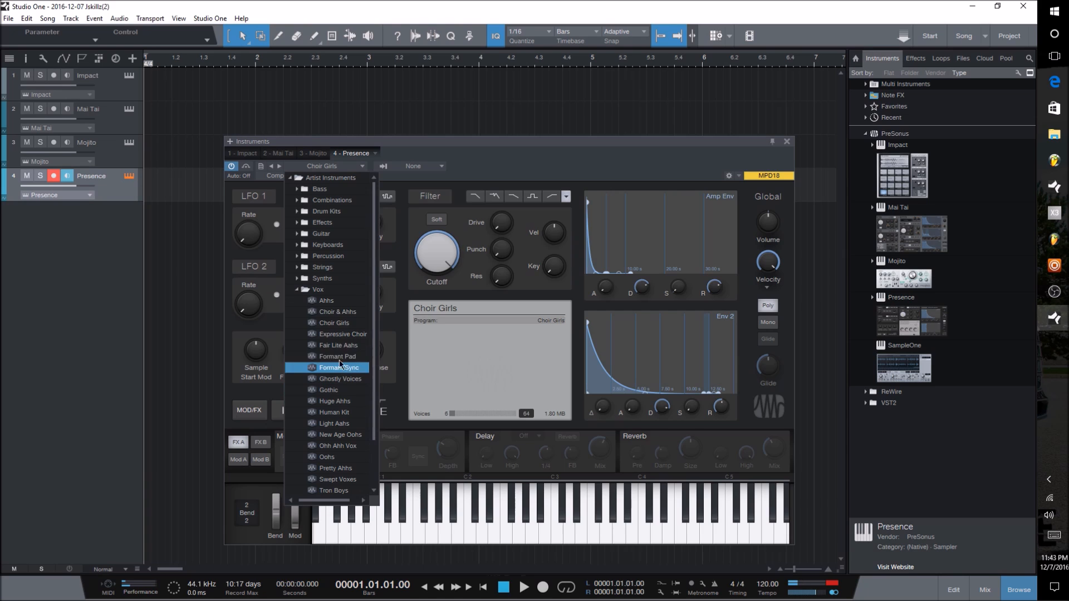
click(319, 290)
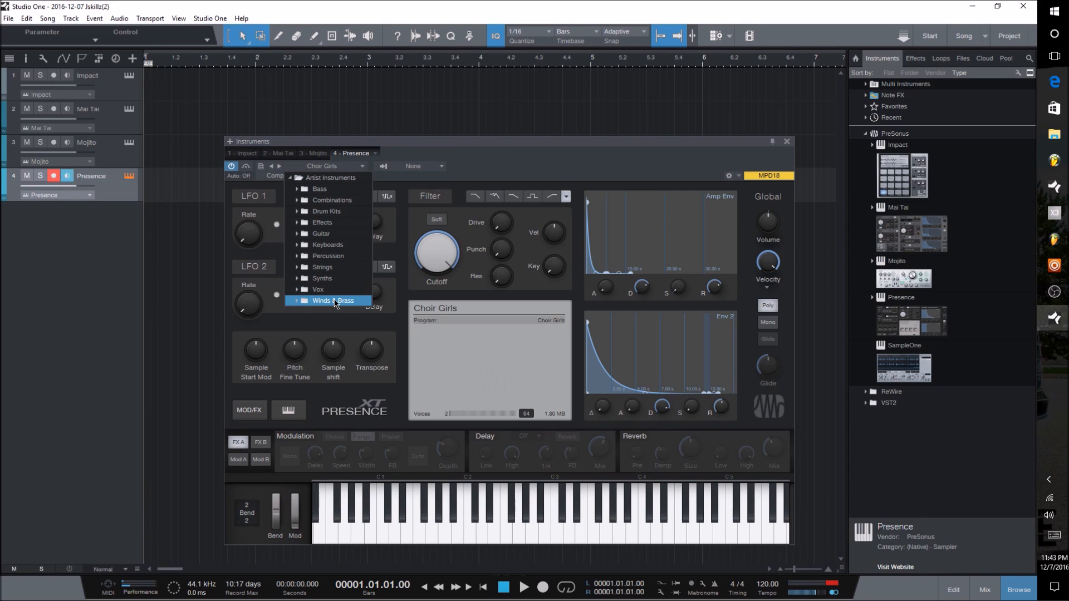
Step: Load the French Horn Section preset from the Winds & Brass folder in Presence and collapse the preset folders
click(335, 302)
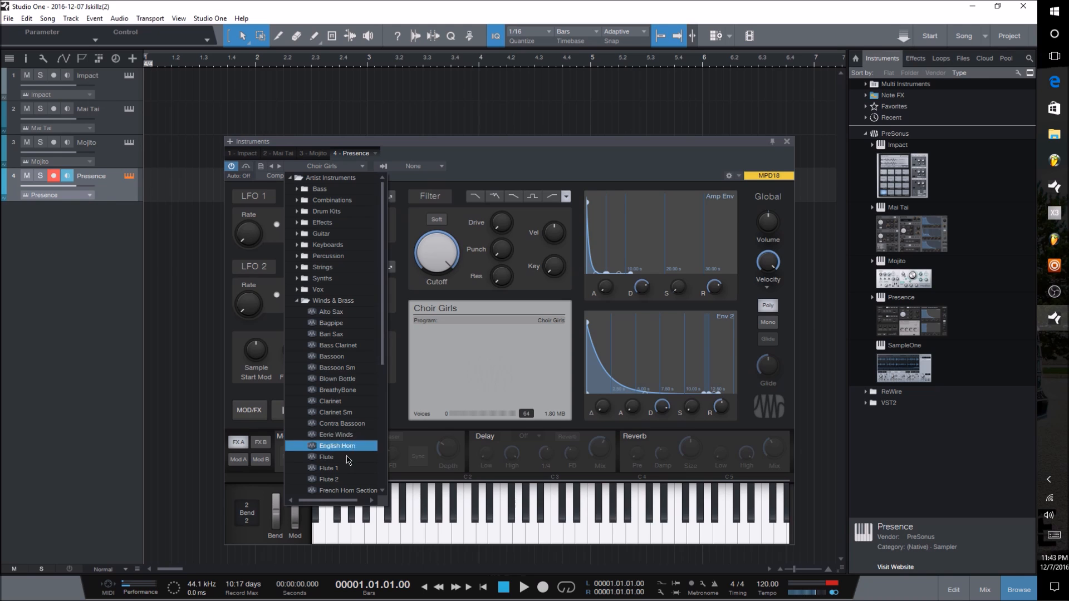
scroll(351, 473, down, 5)
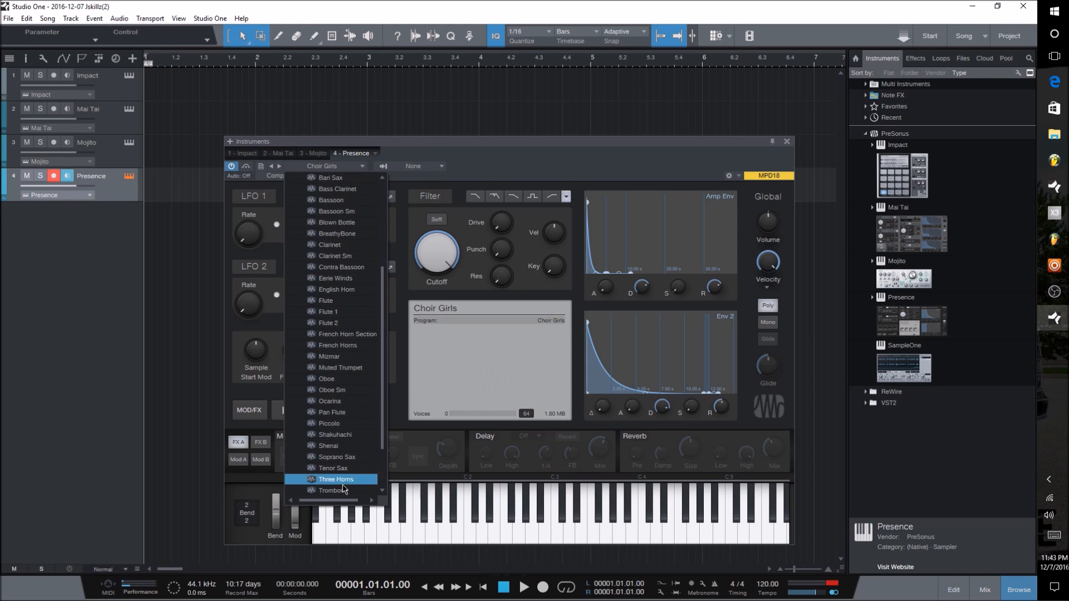
click(357, 337)
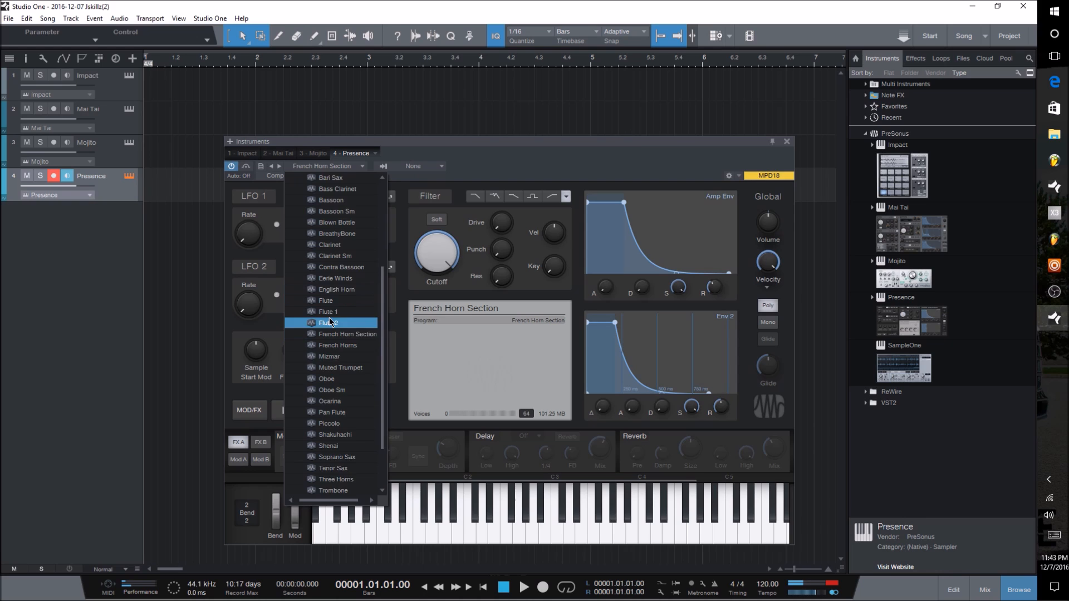
scroll(328, 423, up, 3)
click(321, 278)
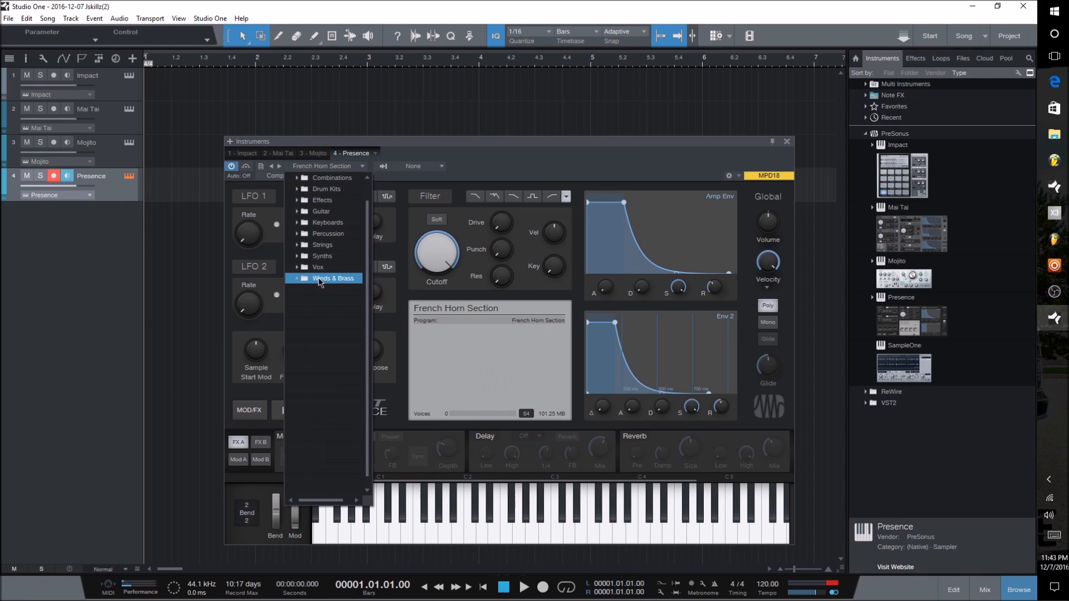
scroll(336, 182, up, 2)
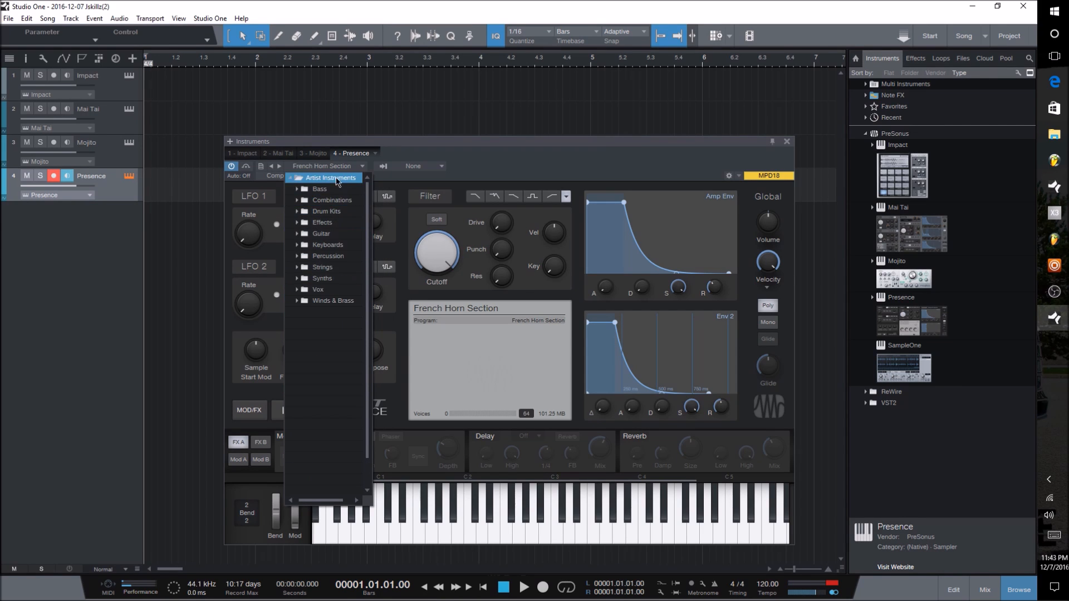
click(336, 178)
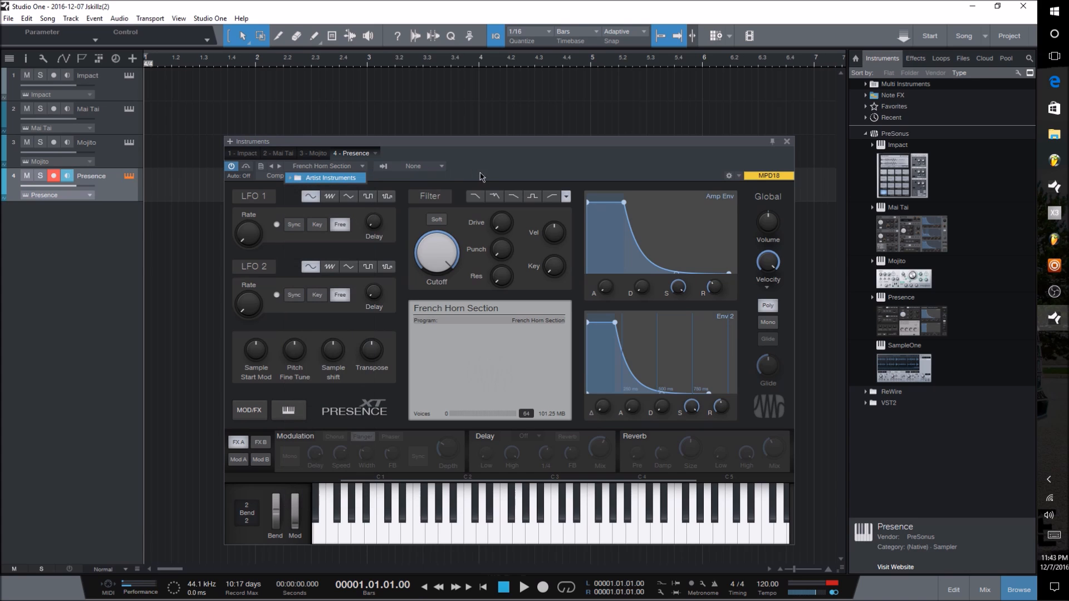
Step: Close the Presence window and add SampleOne on a new instrument track below Presence, repositioning its window nearer the middle of the arrangement
click(789, 141)
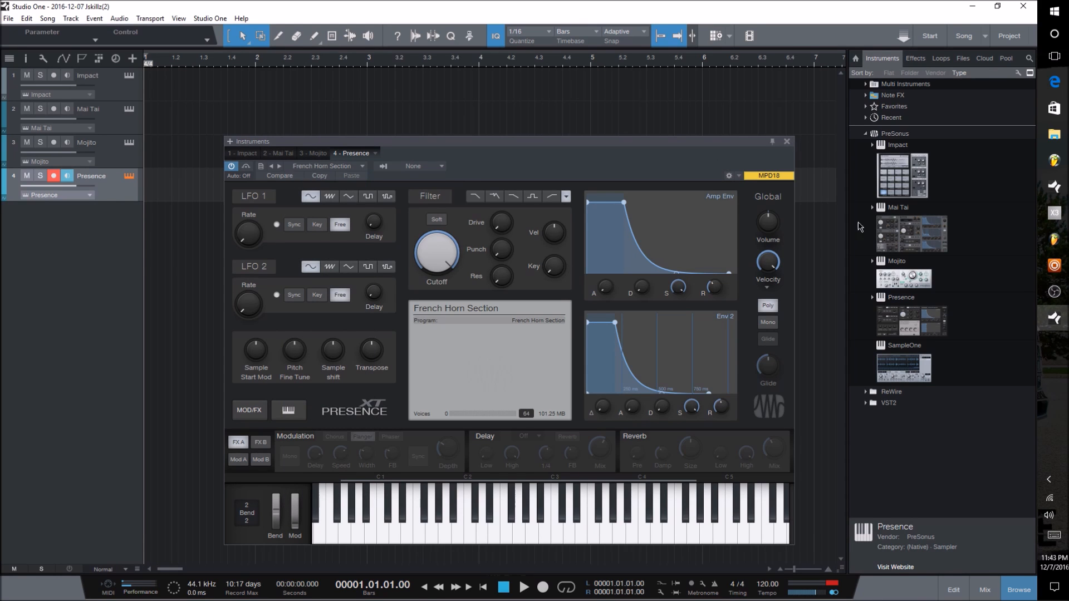
click(787, 141)
drag(927, 377, 126, 246)
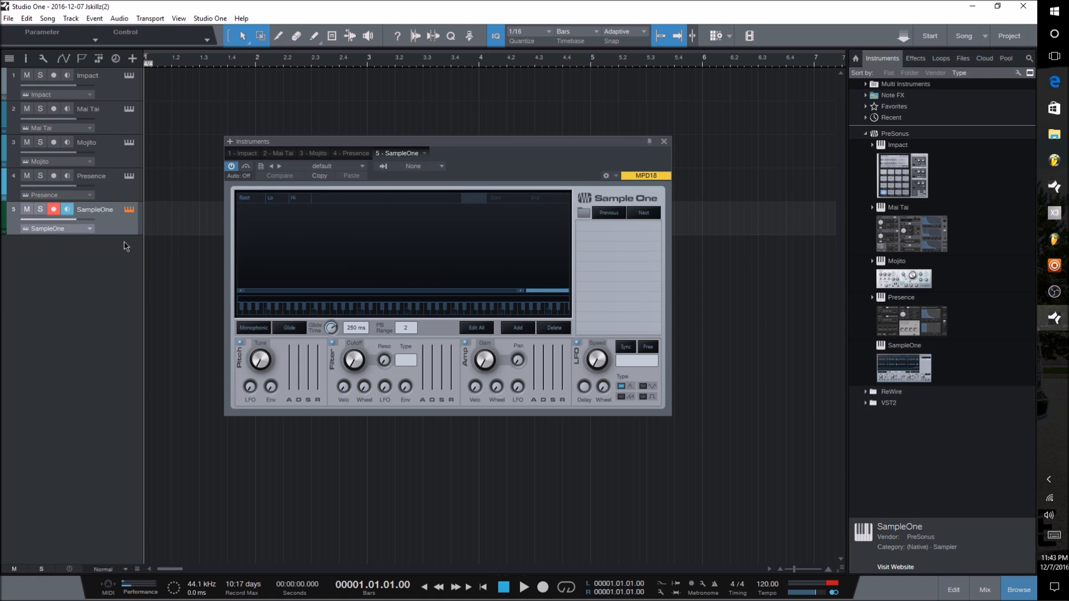
drag(442, 144, 503, 145)
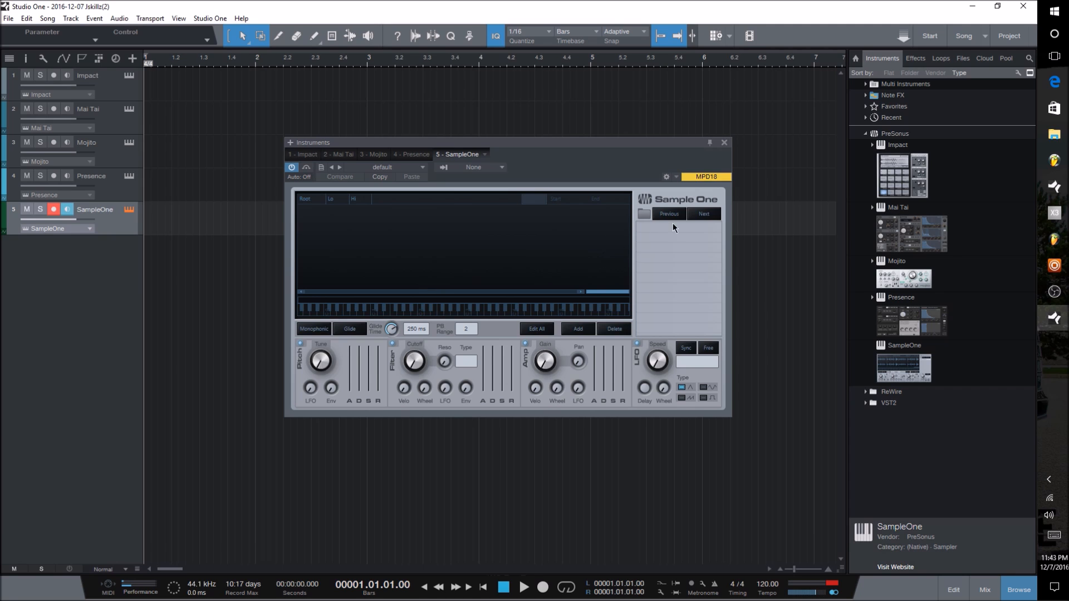
Step: Browse the Drum Kits folder in the file browser, looking inside the Alchemist Sound Kit and through the other sound kits
click(964, 59)
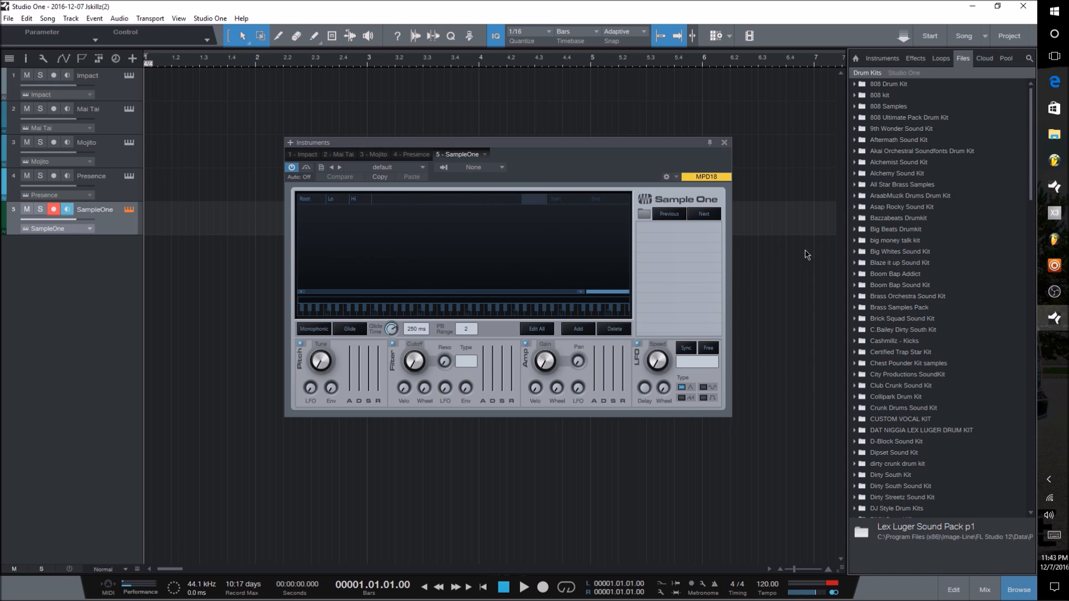
double_click(907, 165)
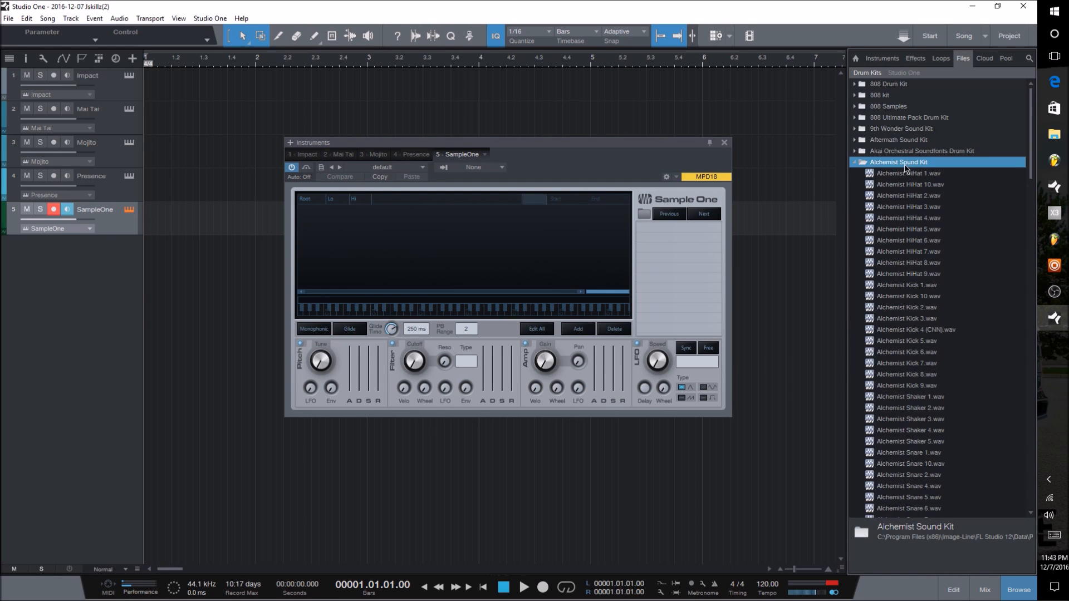
double_click(893, 163)
scroll(939, 243, down, 8)
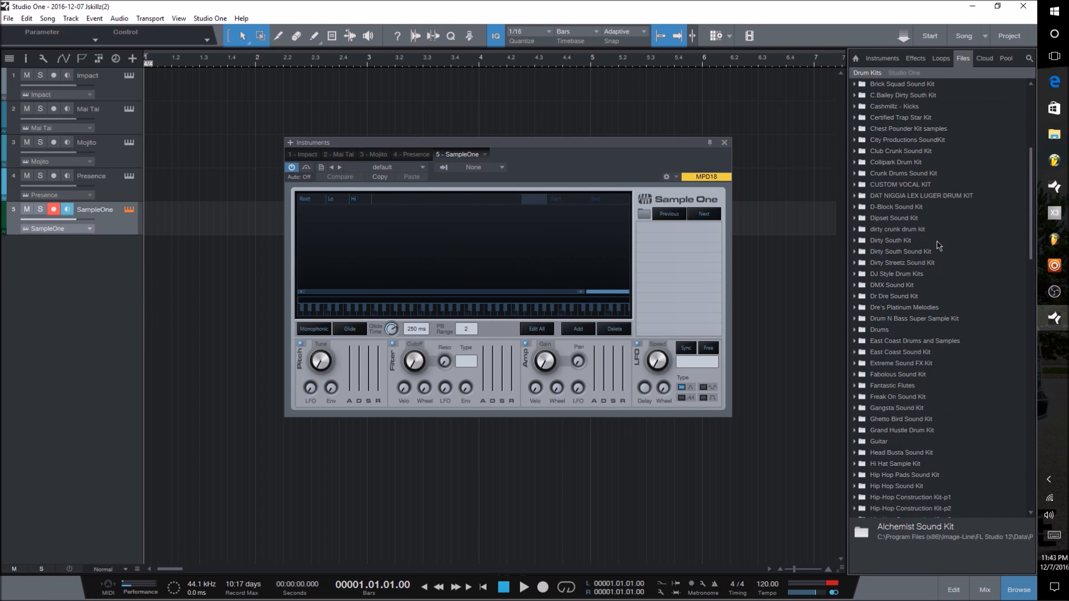
scroll(939, 245, down, 1)
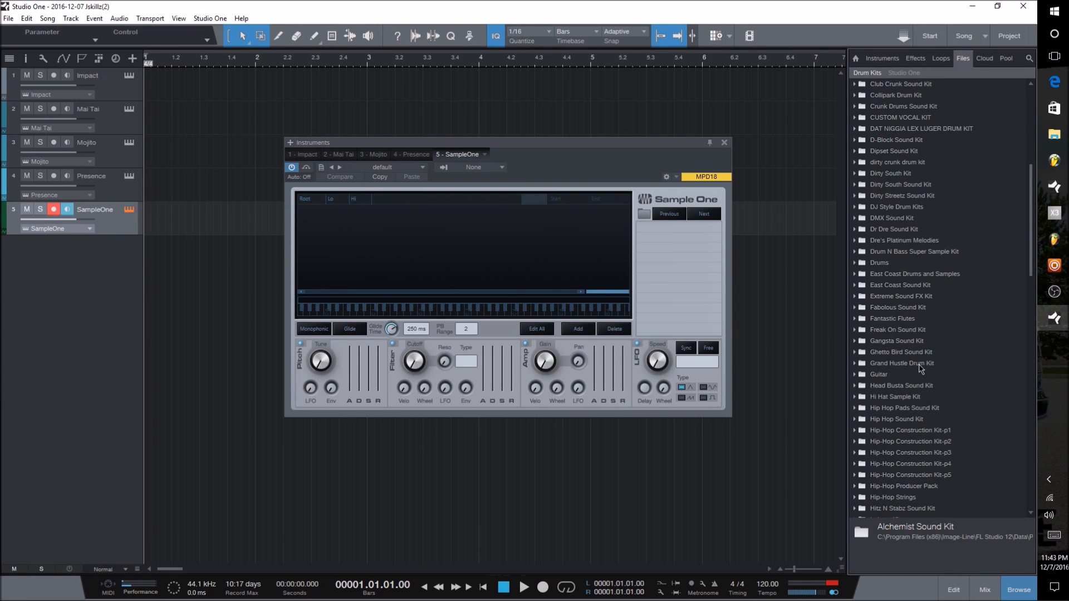
scroll(903, 385, down, 1)
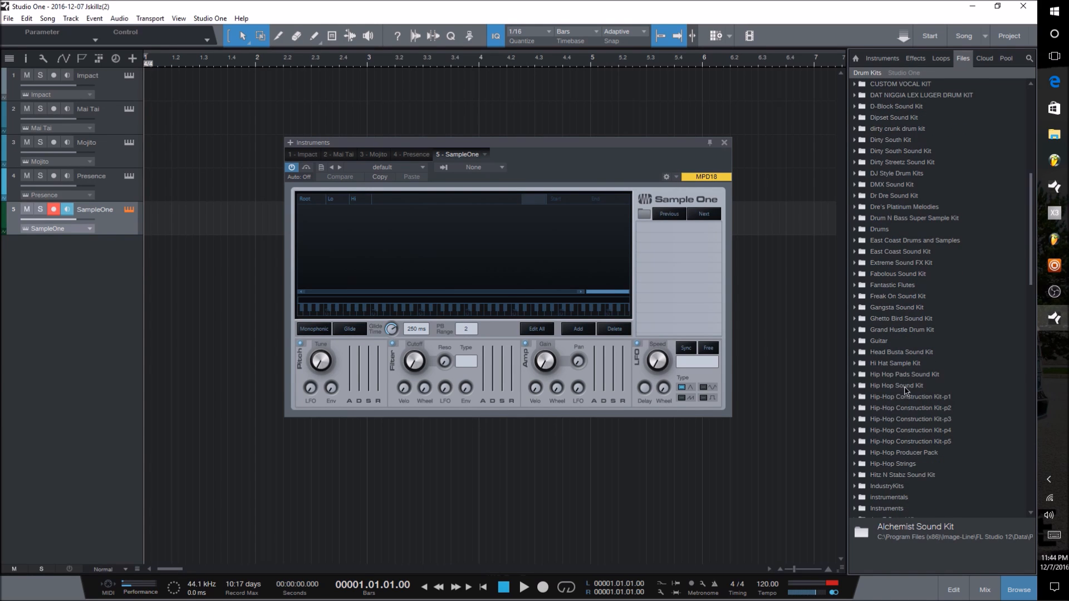
Step: Expand the Hip Hop Sound Kit folder and preview the Crisp Snares (1) sample
double_click(905, 386)
scroll(934, 397, down, 1)
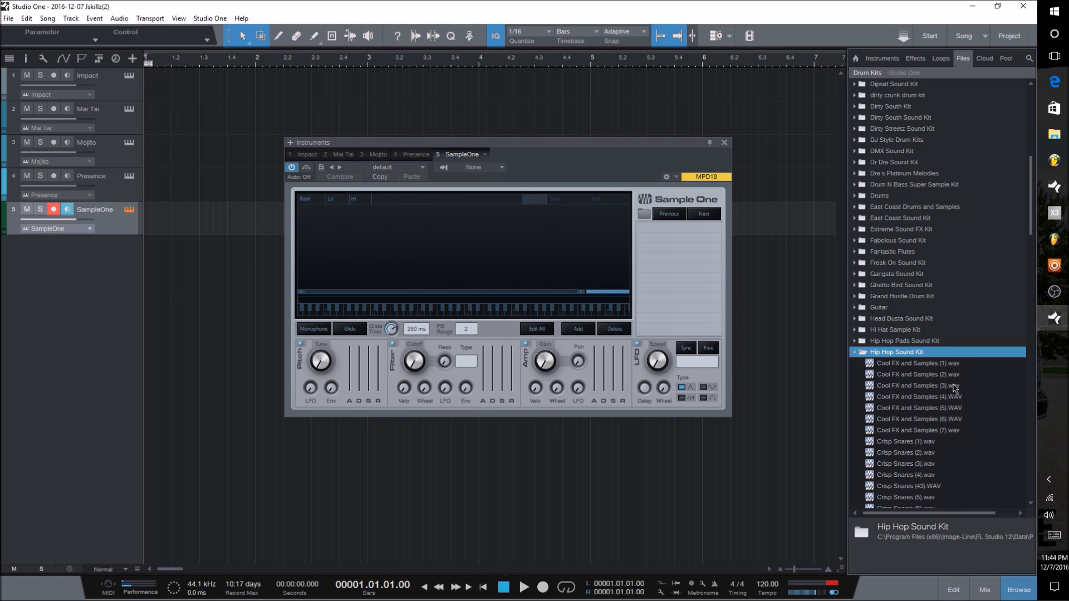
scroll(934, 397, down, 1)
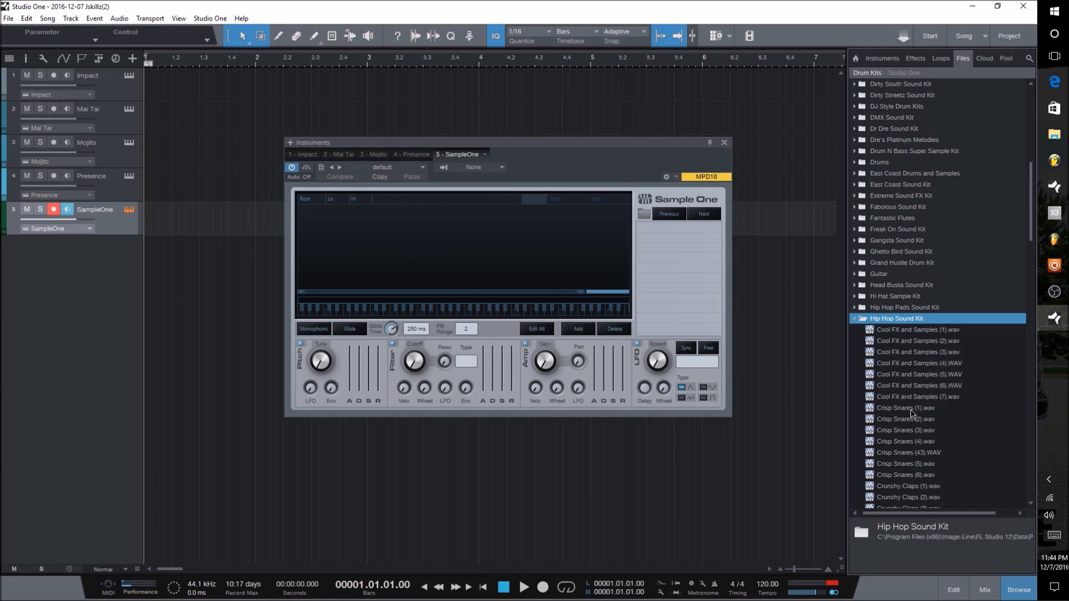
click(913, 411)
click(857, 566)
click(856, 565)
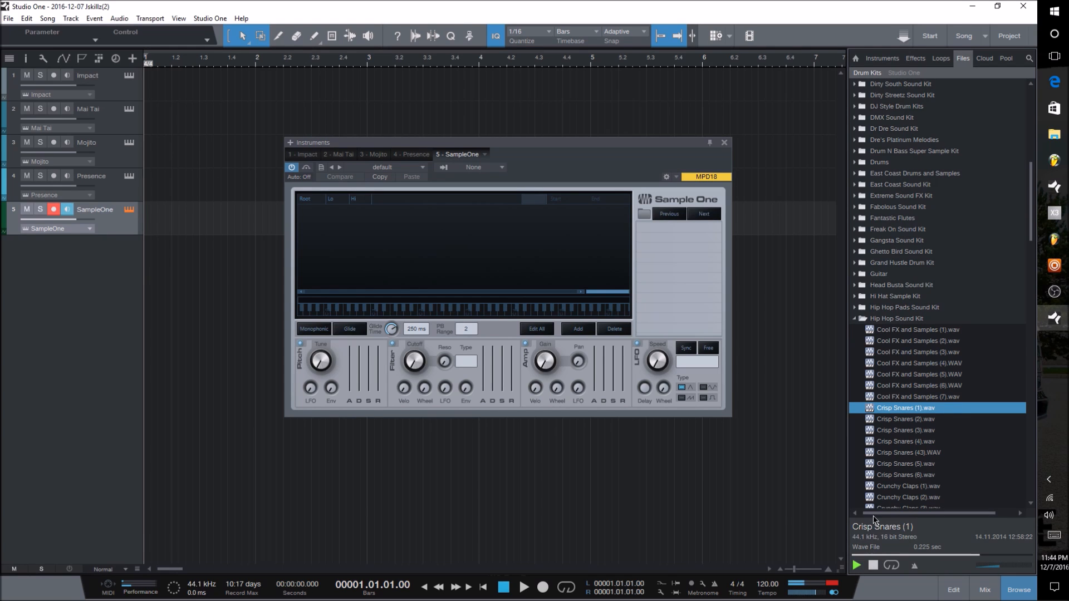
Step: Preview the Crisp Snares samples (2), (4), (43), (5) and (6) from the Hip Hop Sound Kit
click(916, 422)
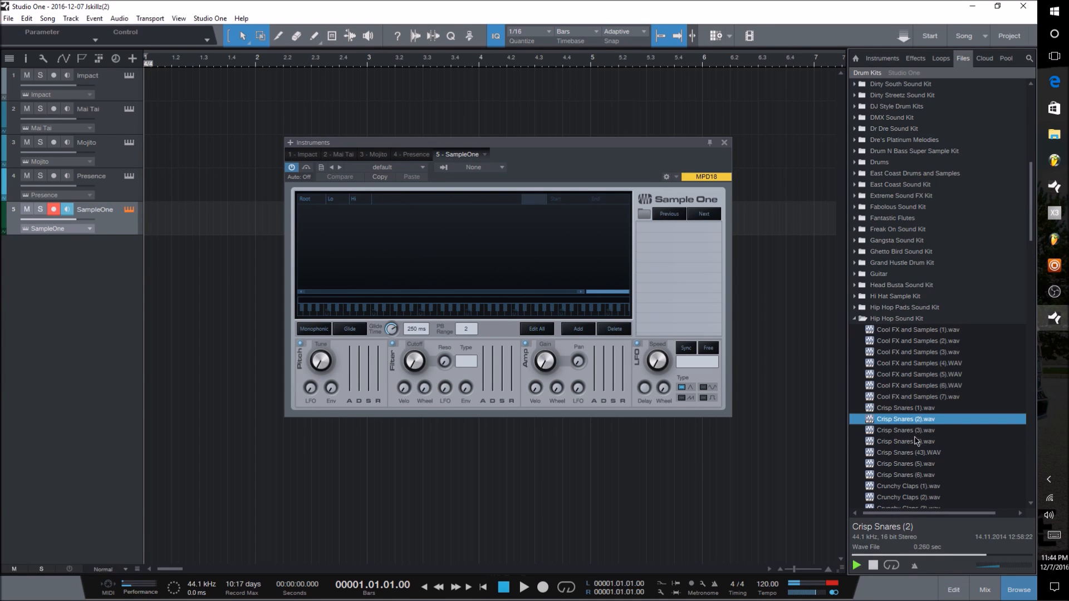
click(916, 442)
click(911, 453)
click(908, 464)
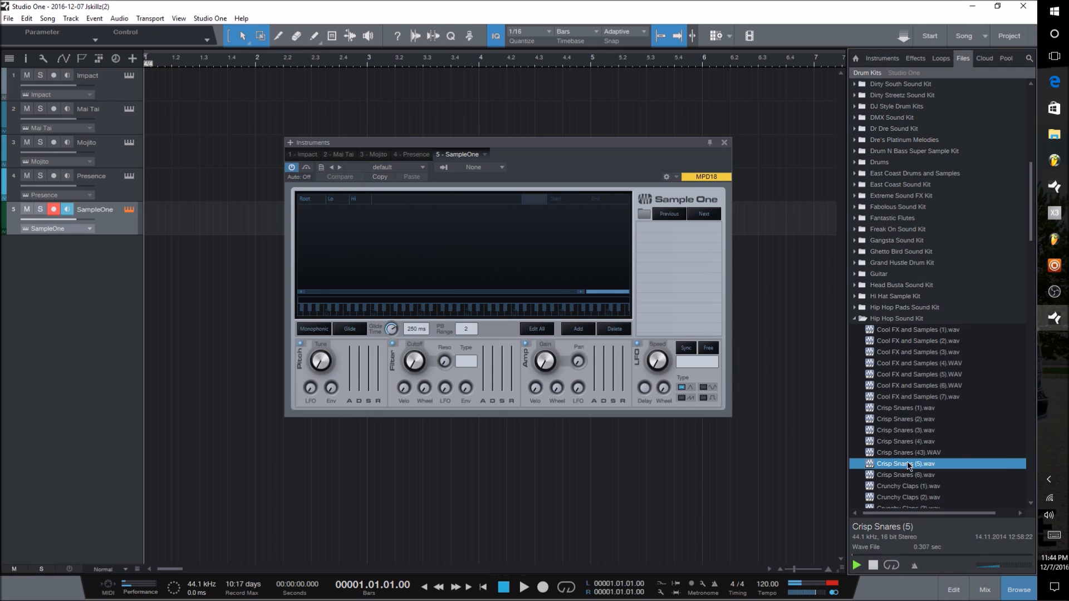
click(907, 475)
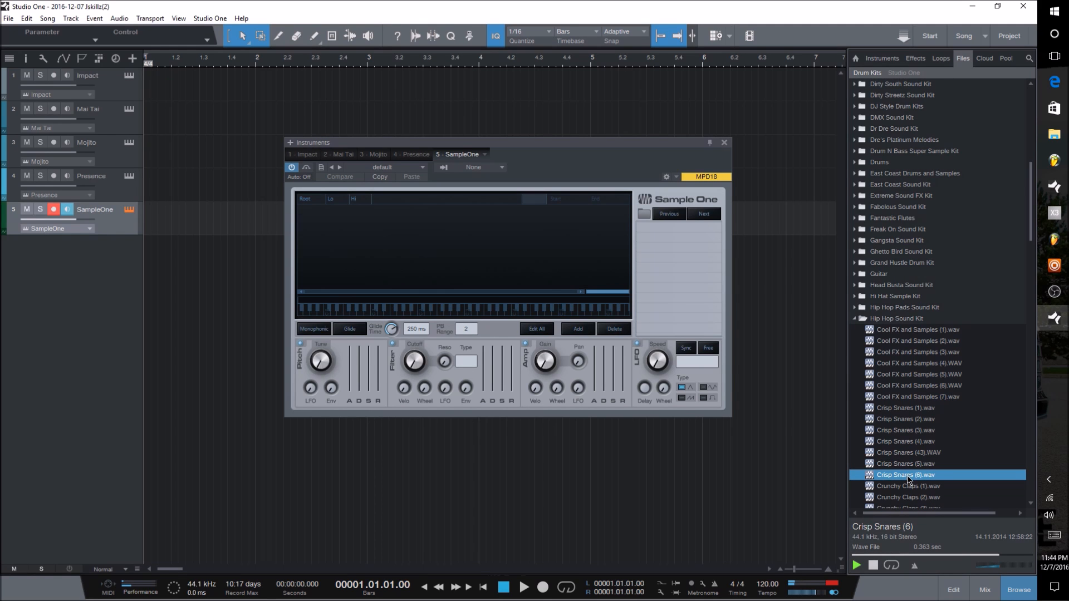
Step: Place the Crisp Snares (6) sample at the start of the song on a new audio track below SampleOne
drag(907, 478, 162, 271)
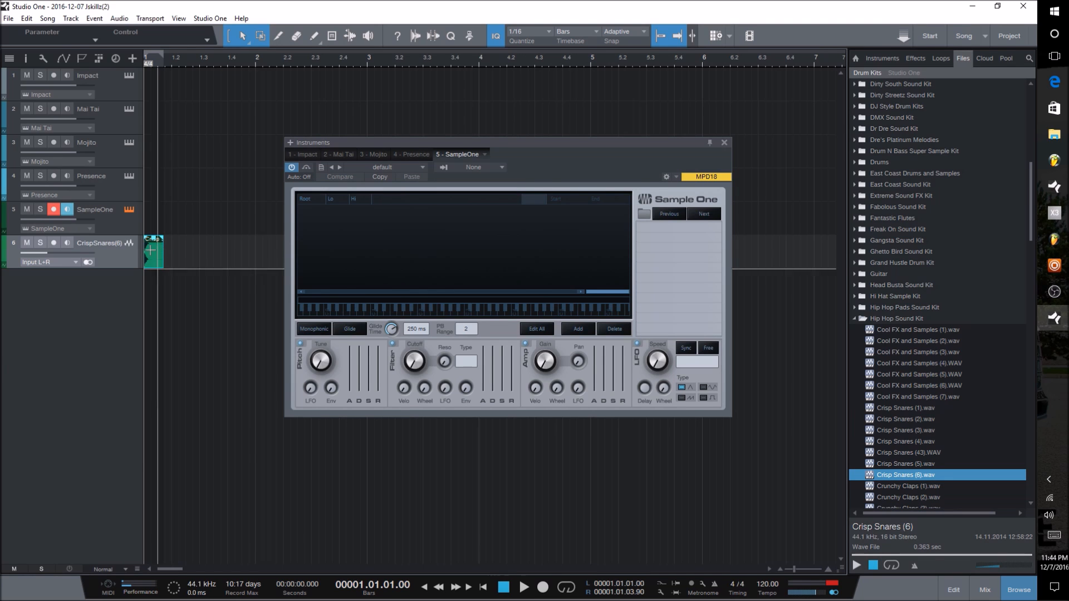
Step: Load the Crisp Snares (6) sample into SampleOne and lower the SampleOne track volume to -15.7 dB
click(128, 226)
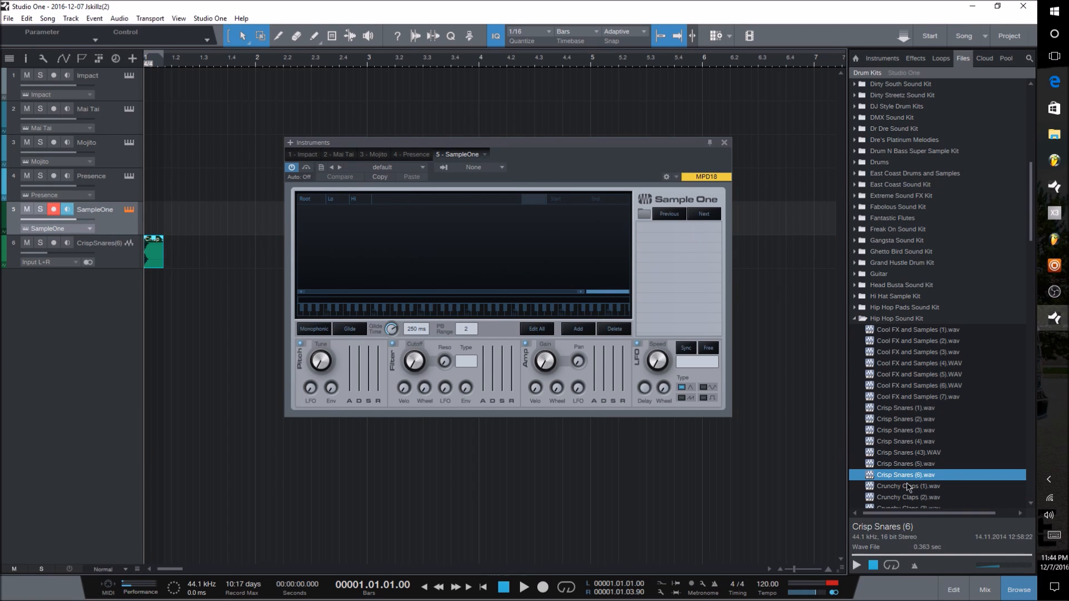
drag(906, 475, 668, 243)
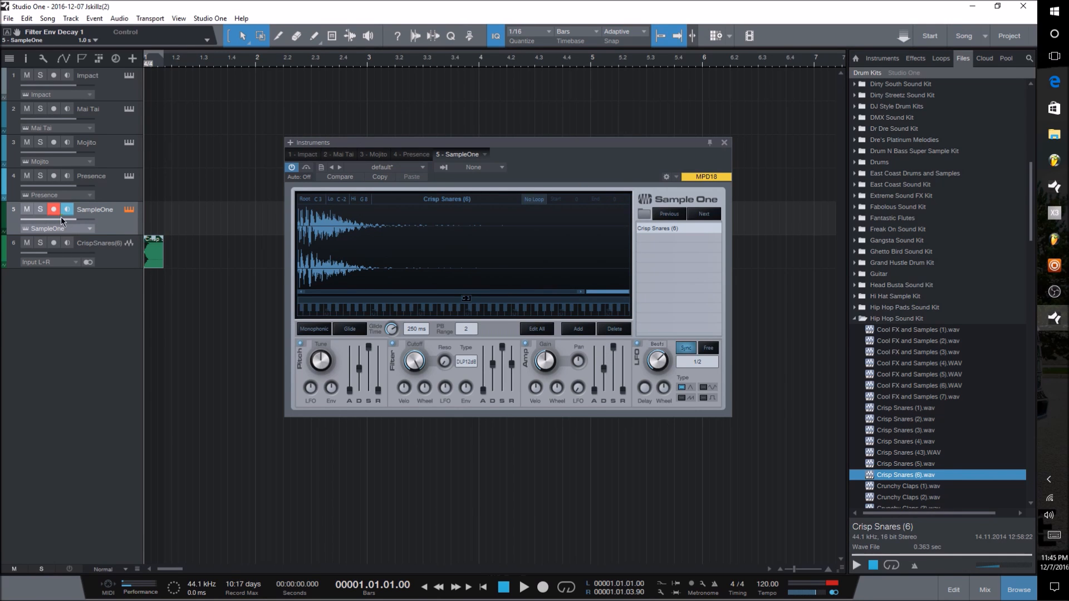
drag(78, 221, 51, 221)
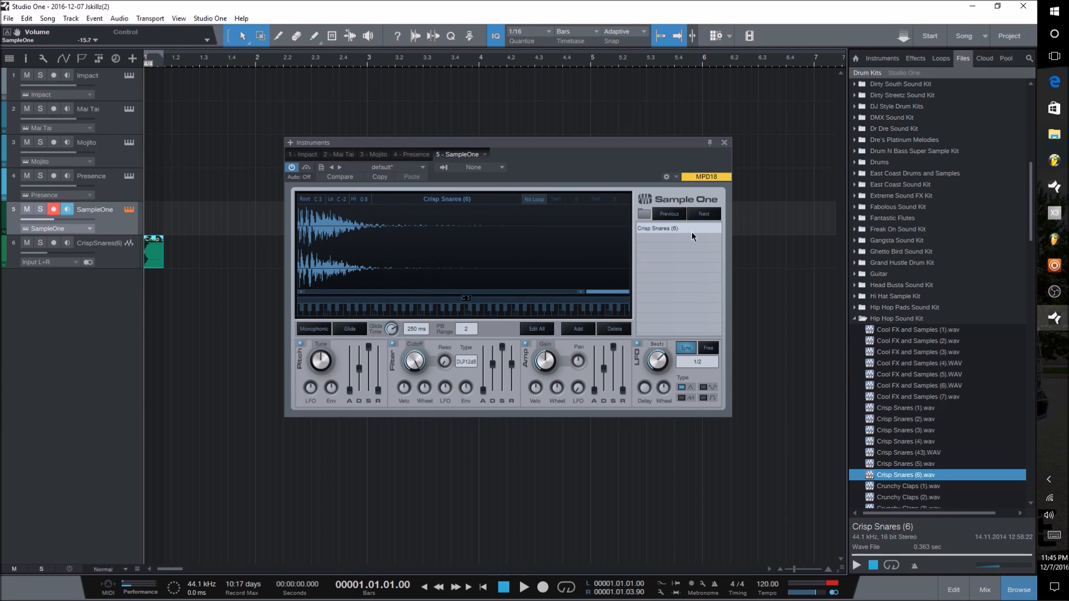
Step: Step SampleOne forward through the Crunchy Claps samples of the Hip Hop Sound Kit, stopping at Crunchy Claps (5)
click(700, 215)
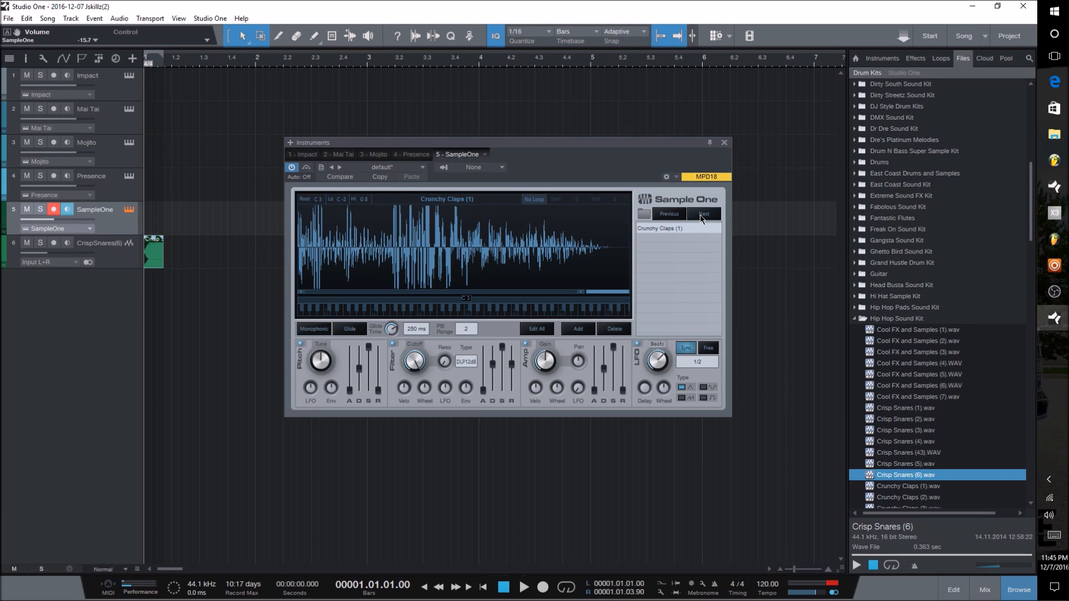
click(687, 216)
click(695, 216)
click(695, 216)
click(696, 216)
click(695, 216)
click(695, 216)
scroll(920, 414, down, 4)
scroll(919, 413, up, 4)
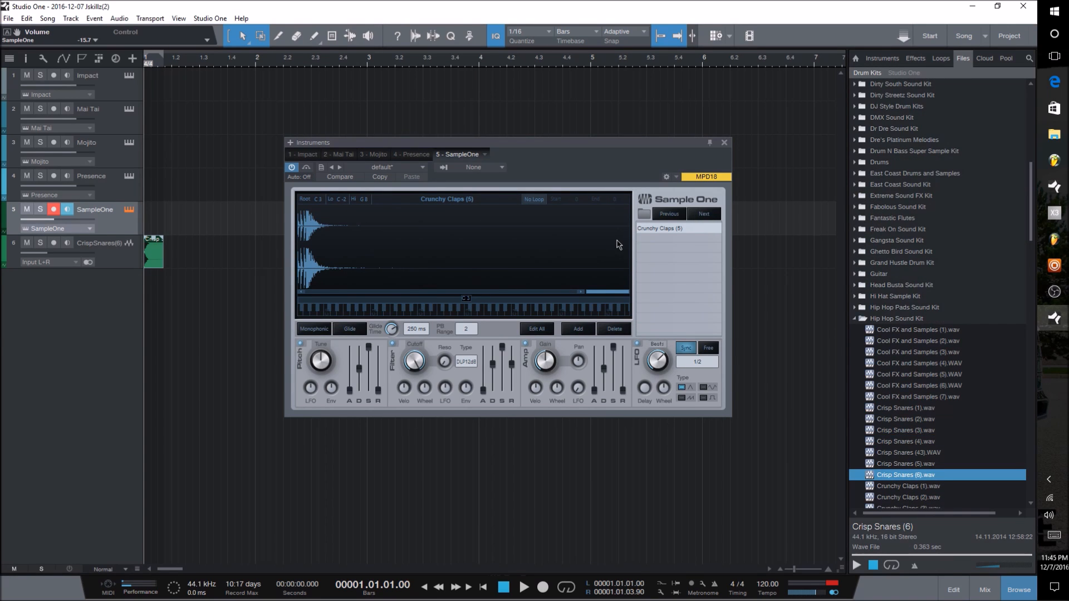
Step: Advance SampleOne through the Dope Kicks samples to audition them, leaving Dope Kicks (4) loaded
click(472, 167)
click(472, 168)
click(705, 217)
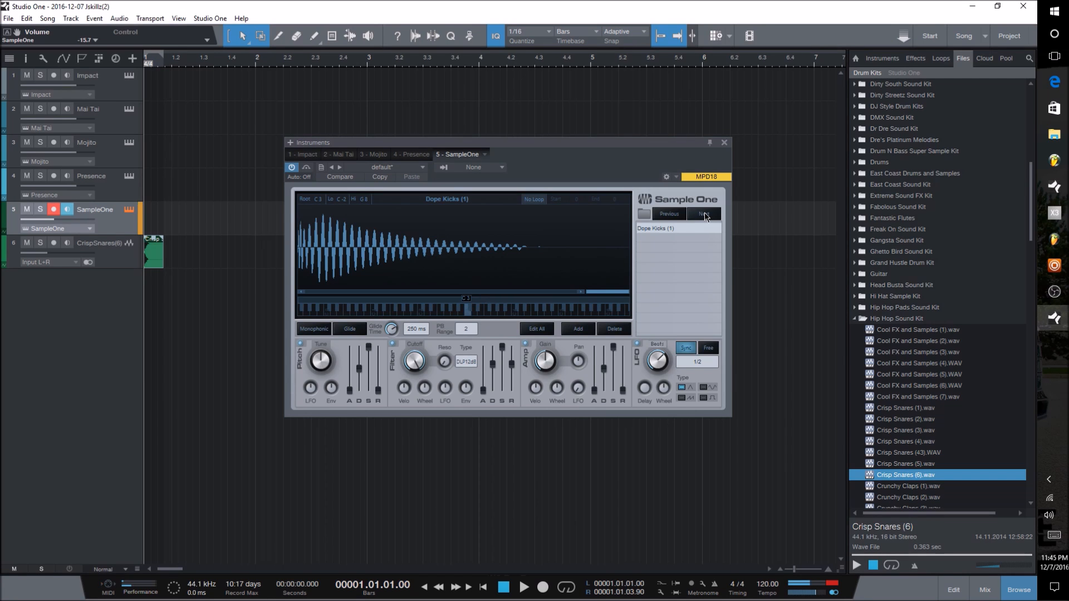
click(705, 216)
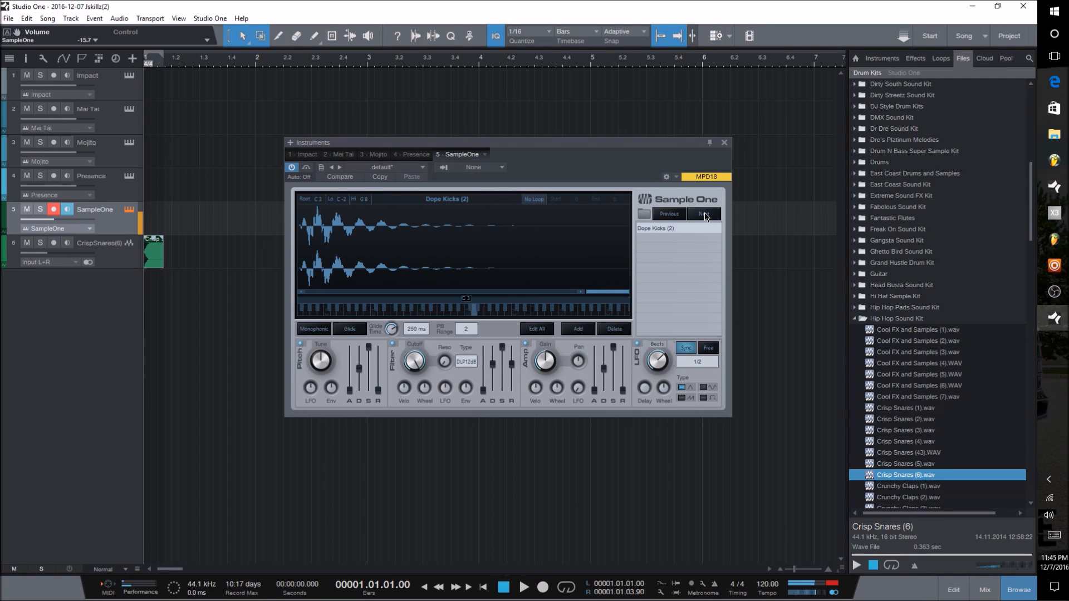
click(705, 216)
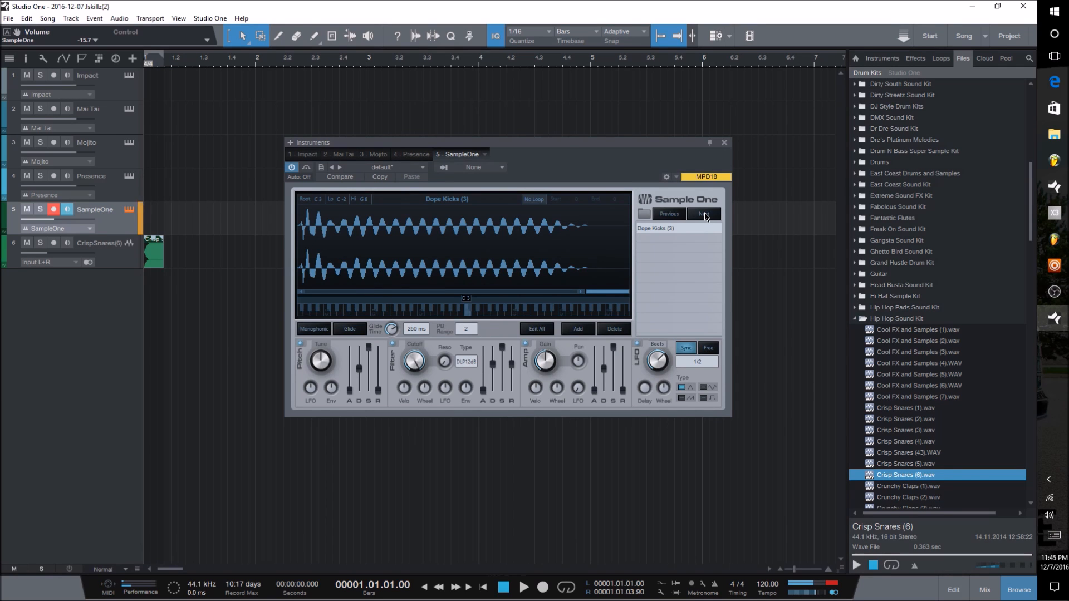
click(706, 216)
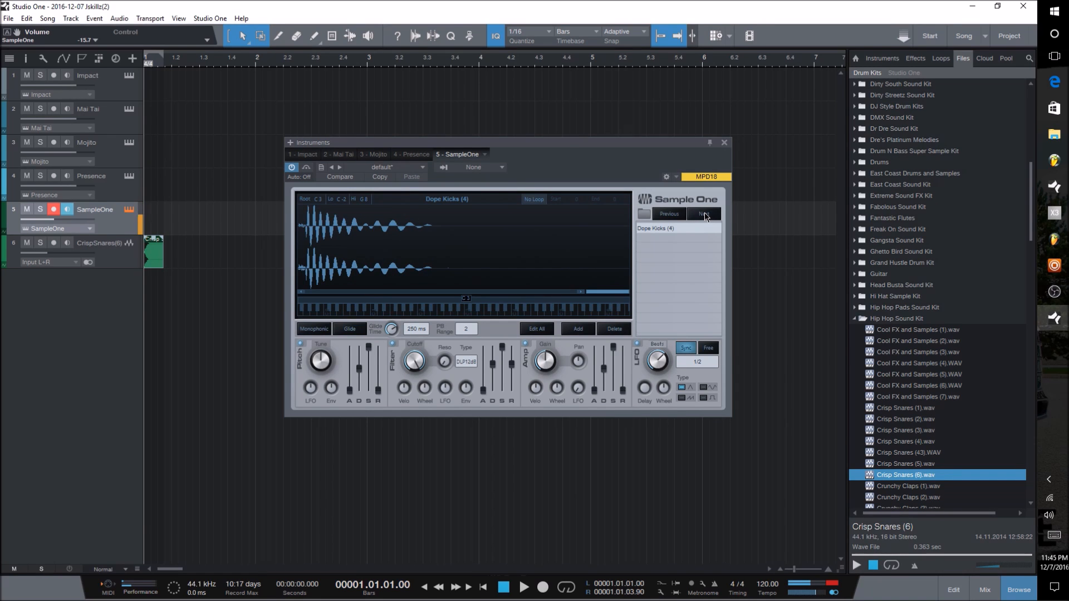
Step: Advance SampleOne through the remaining Dope Kicks samples, stopping at Dope Kicks (7)
click(706, 217)
click(706, 216)
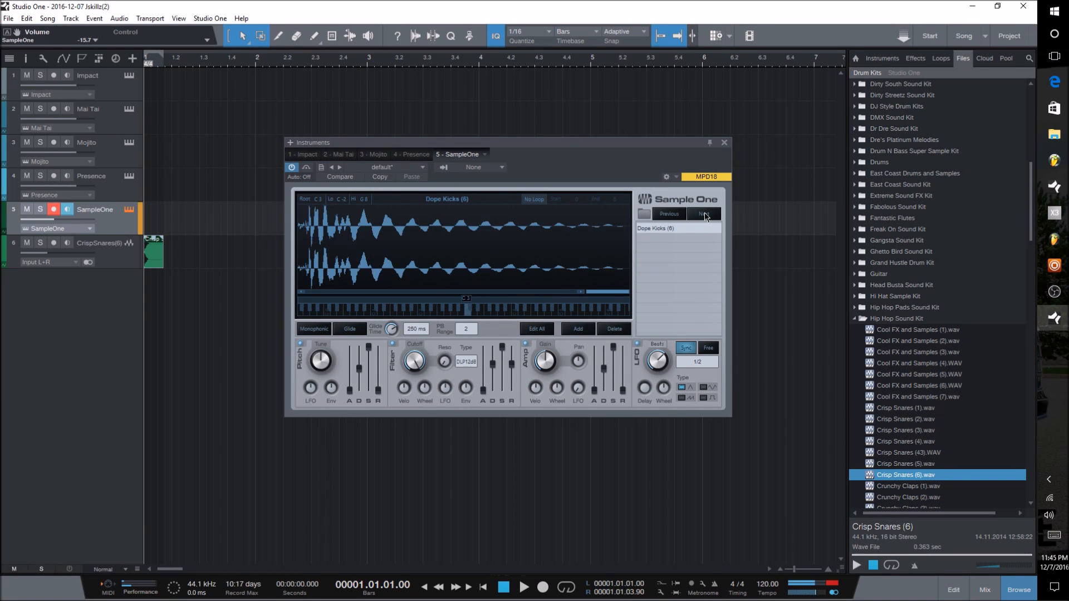
click(705, 216)
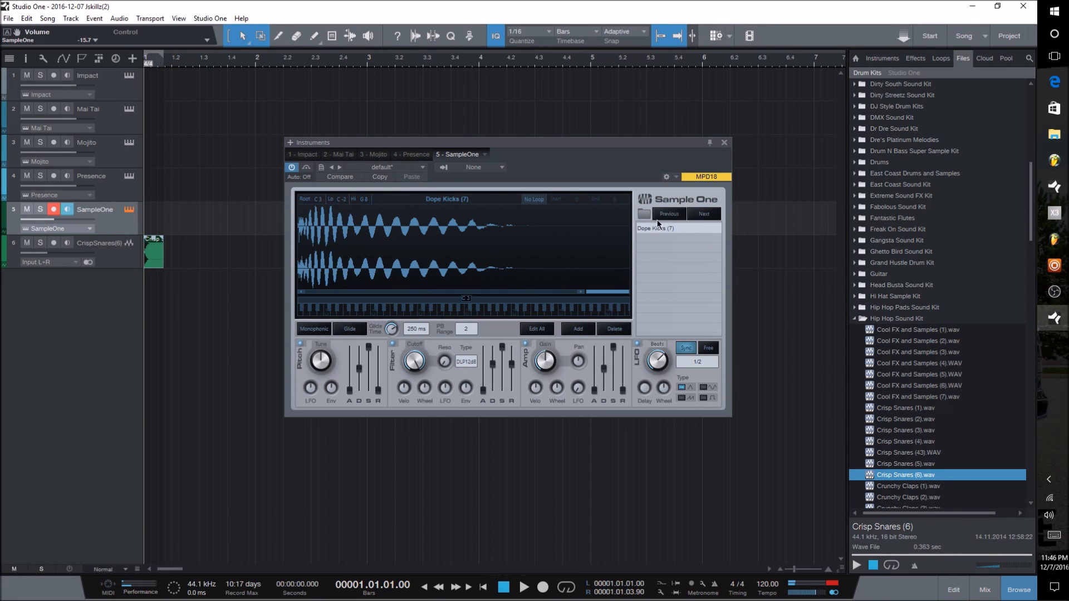
Step: Close the SampleOne window and remove the CrispSnares(6) audio track from the song
click(724, 143)
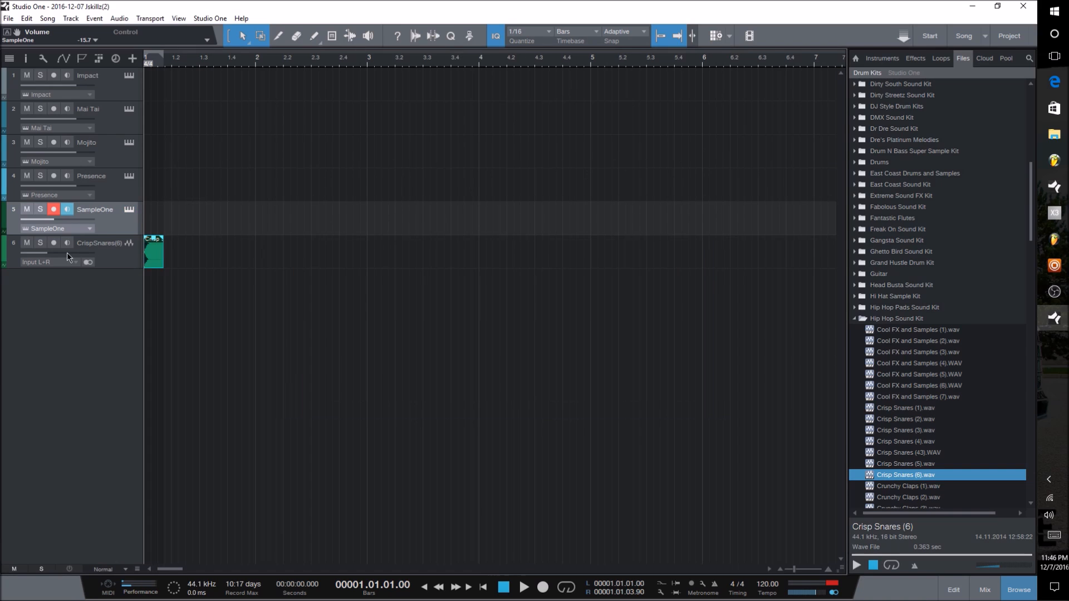
right_click(116, 259)
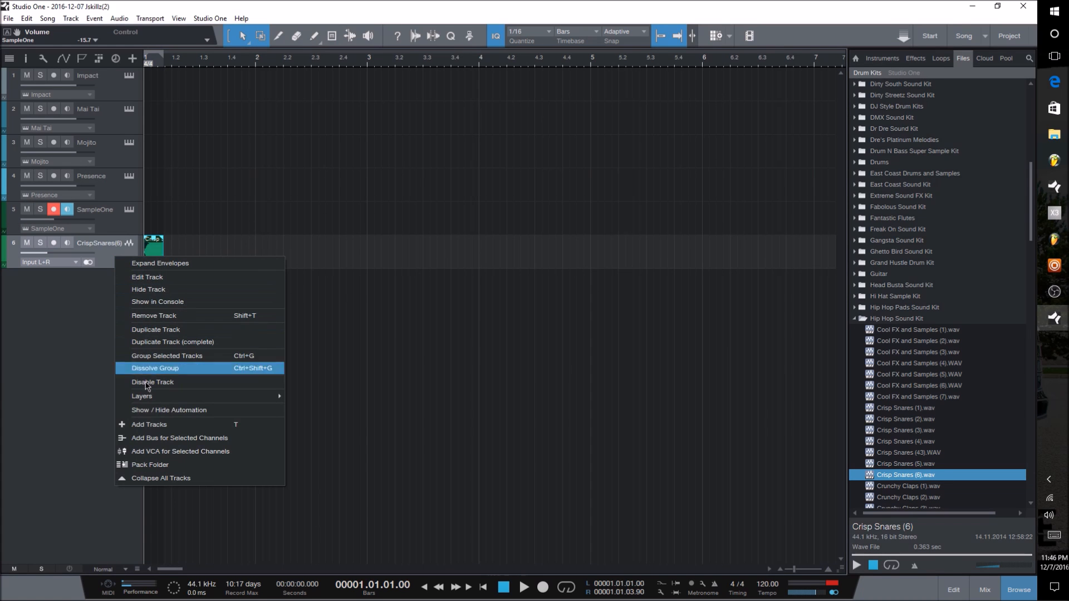
click(172, 316)
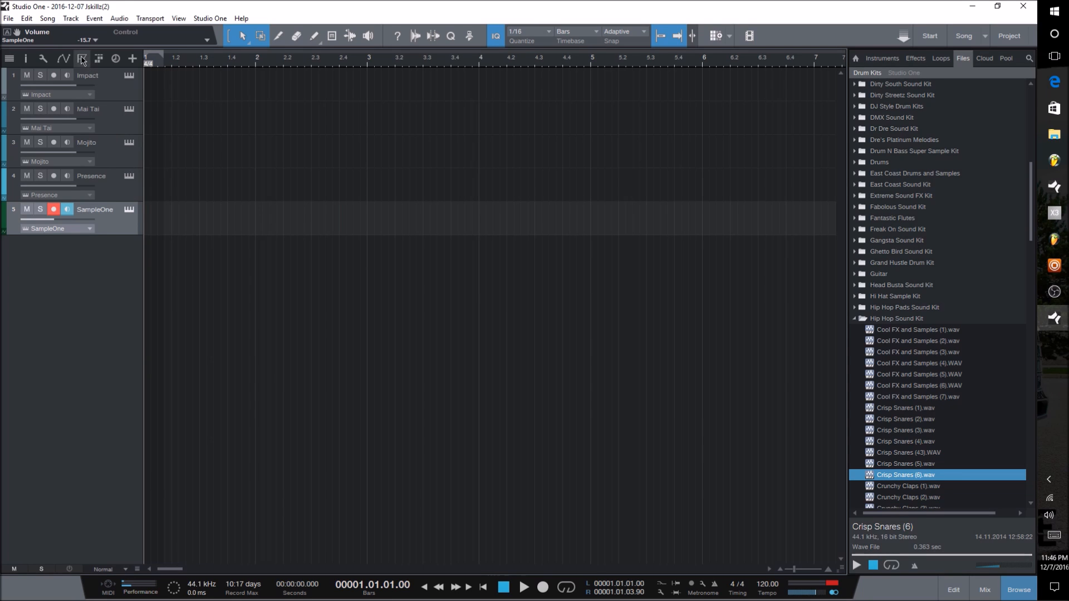
Step: Collapse the Hip Hop Sound Kit folder and the PreSonus instruments, and list the installed VST2 instruments
double_click(898, 320)
scroll(899, 178, up, 6)
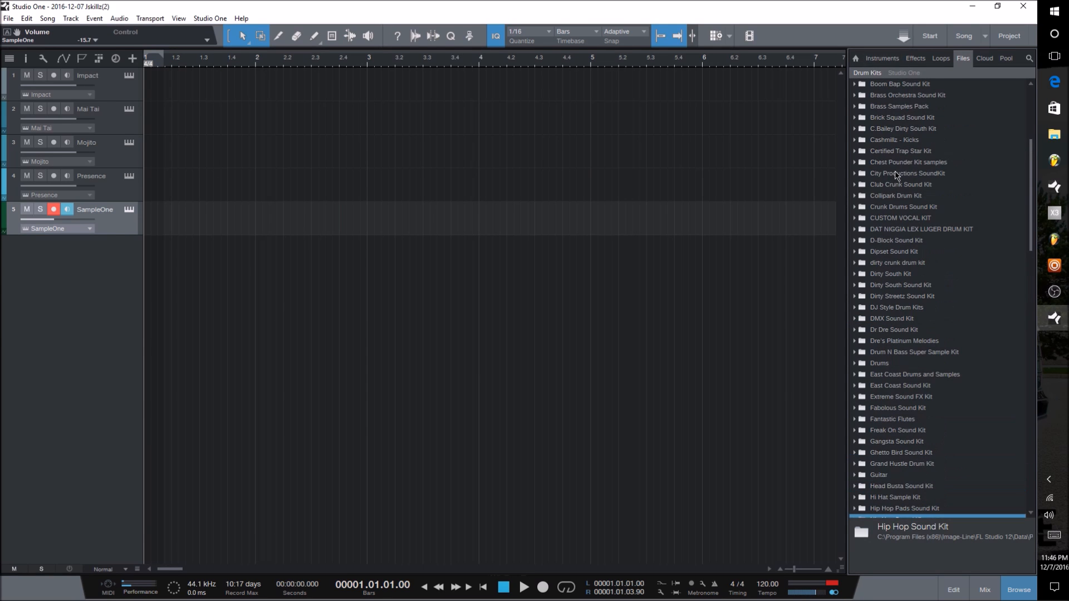
click(887, 59)
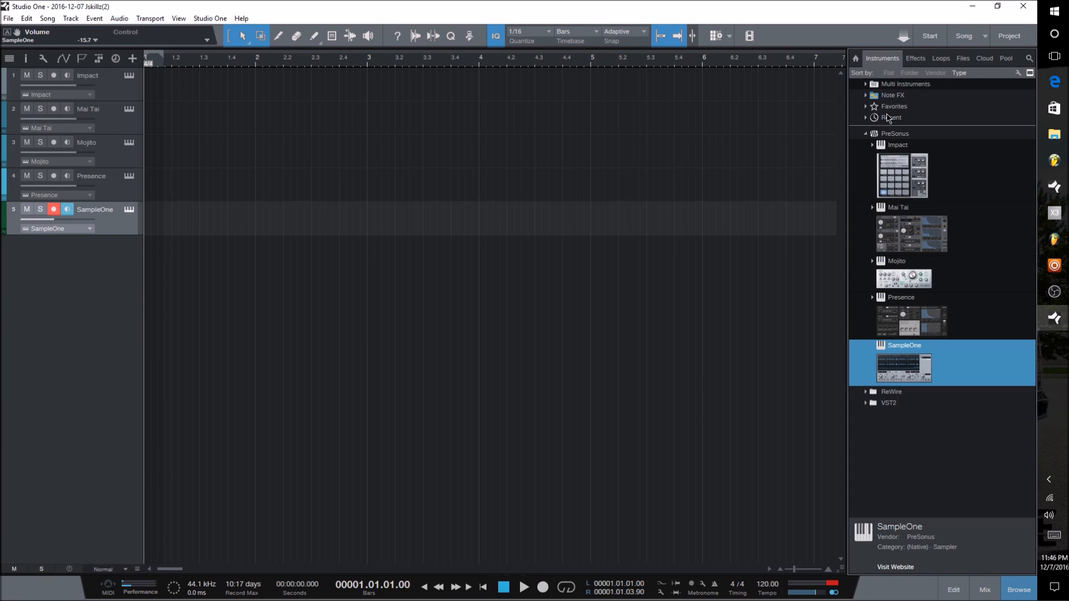
double_click(896, 133)
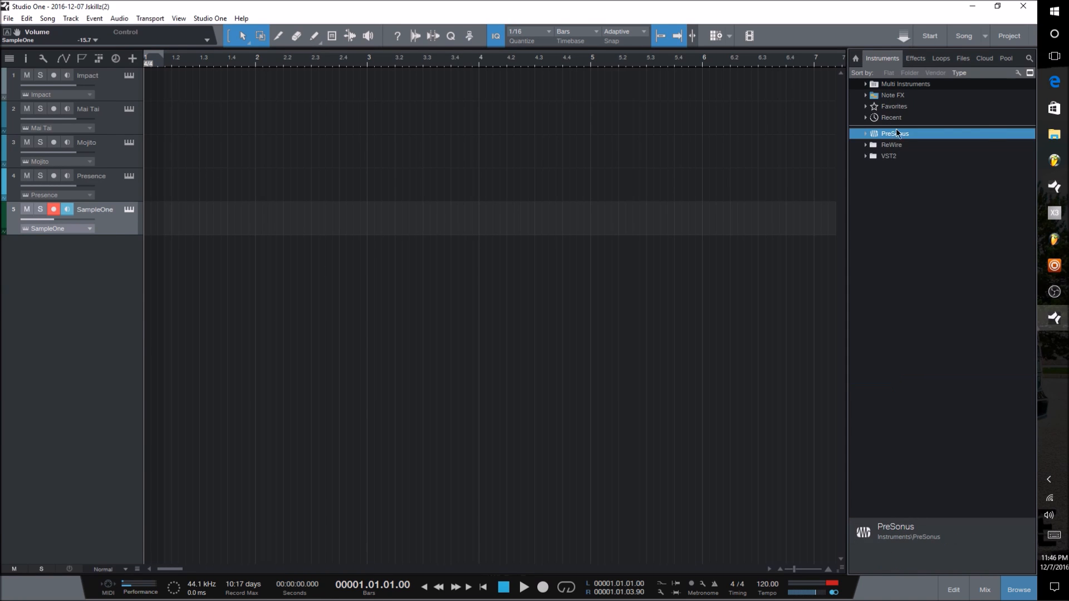
double_click(888, 158)
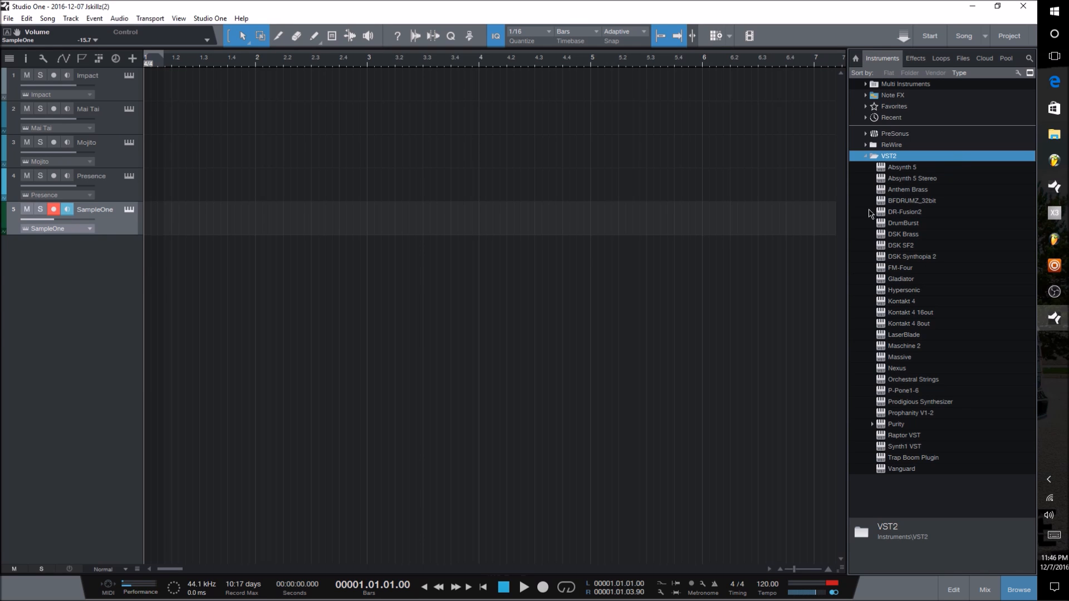
click(885, 157)
click(885, 157)
Step: Bring up the program options and view the VST plug-in folder locations
click(215, 19)
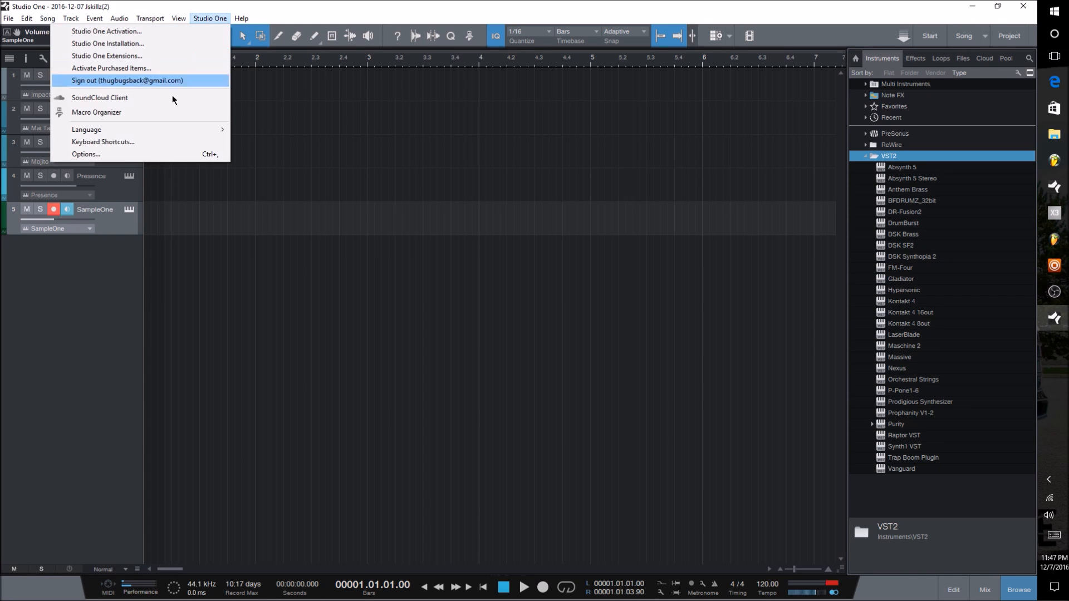
click(112, 158)
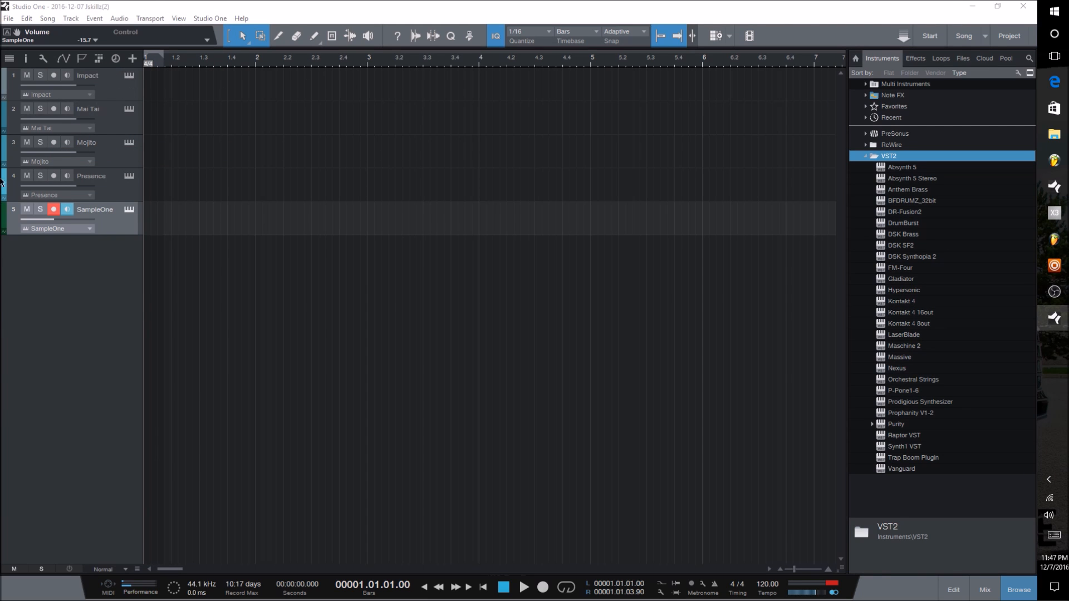
drag(599, 600, 419, 123)
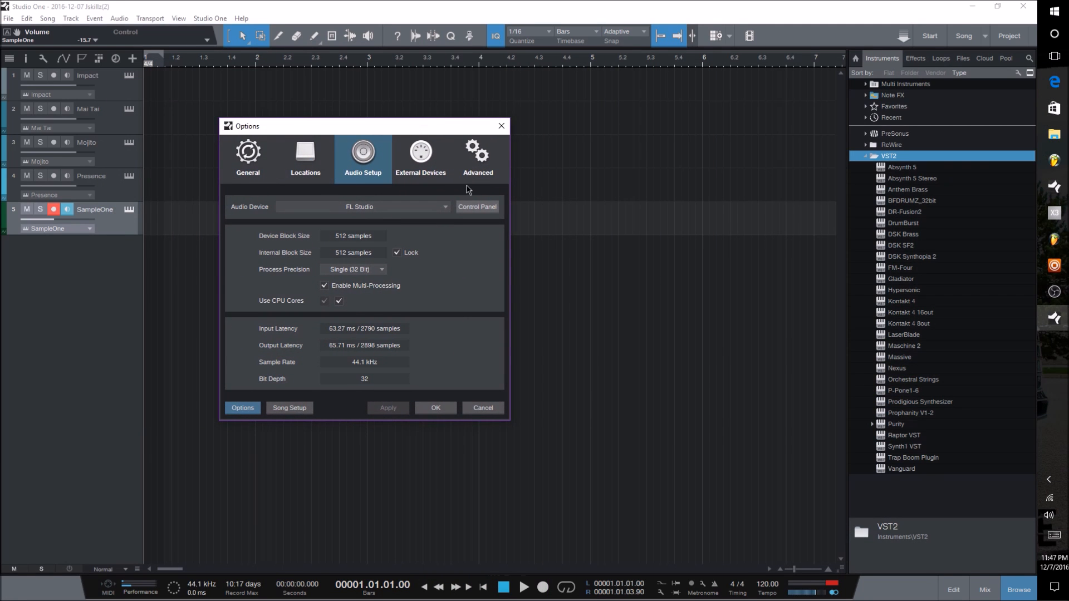
click(312, 178)
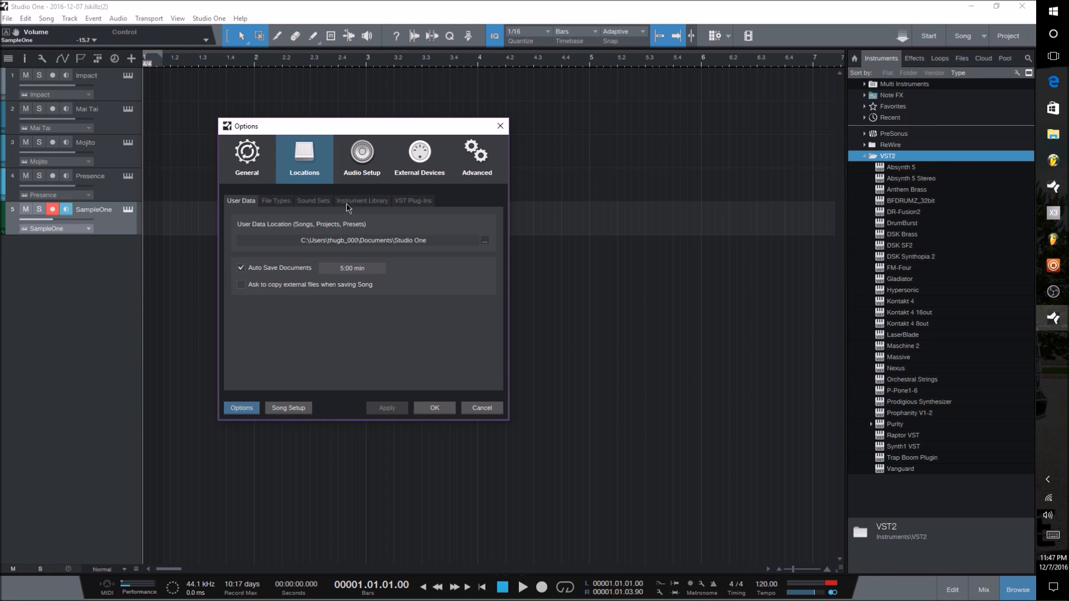
click(405, 204)
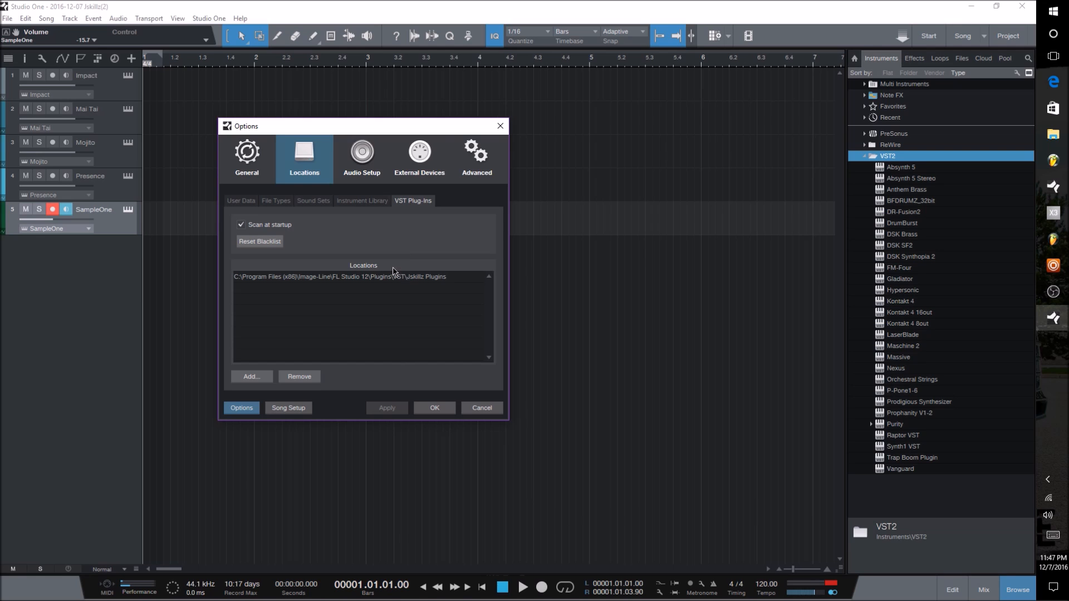
Step: View the folder chooser for adding a VST plug-in location, cancel it and close the options
click(254, 379)
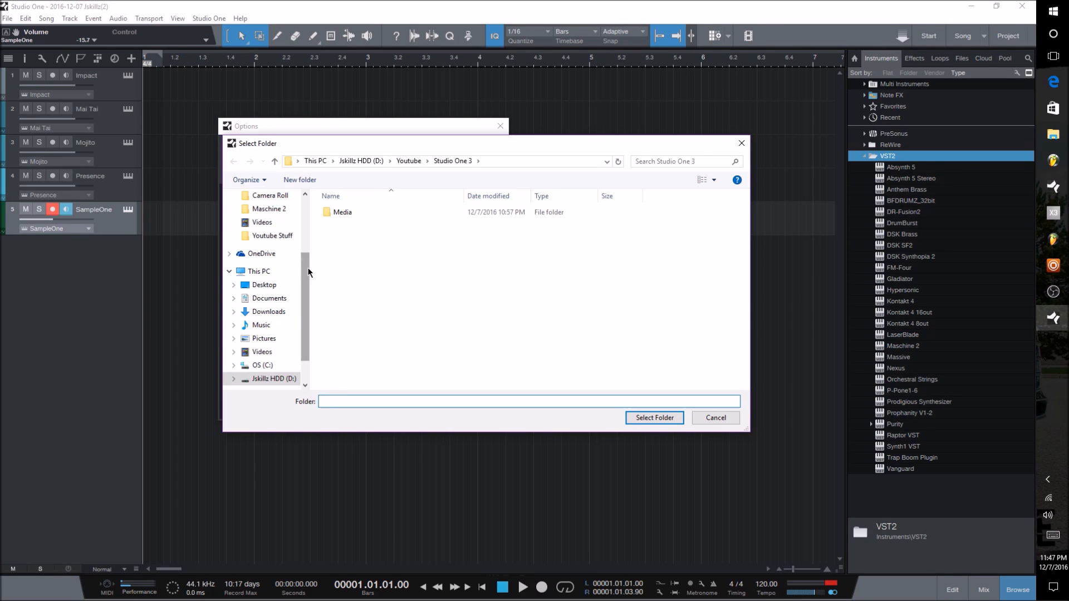
click(741, 143)
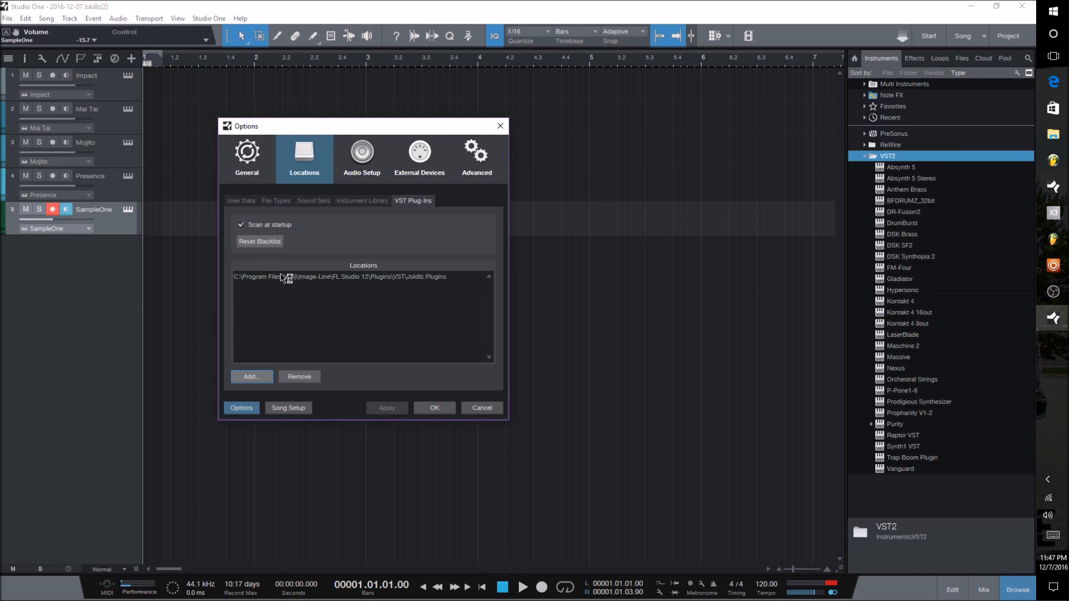
click(440, 409)
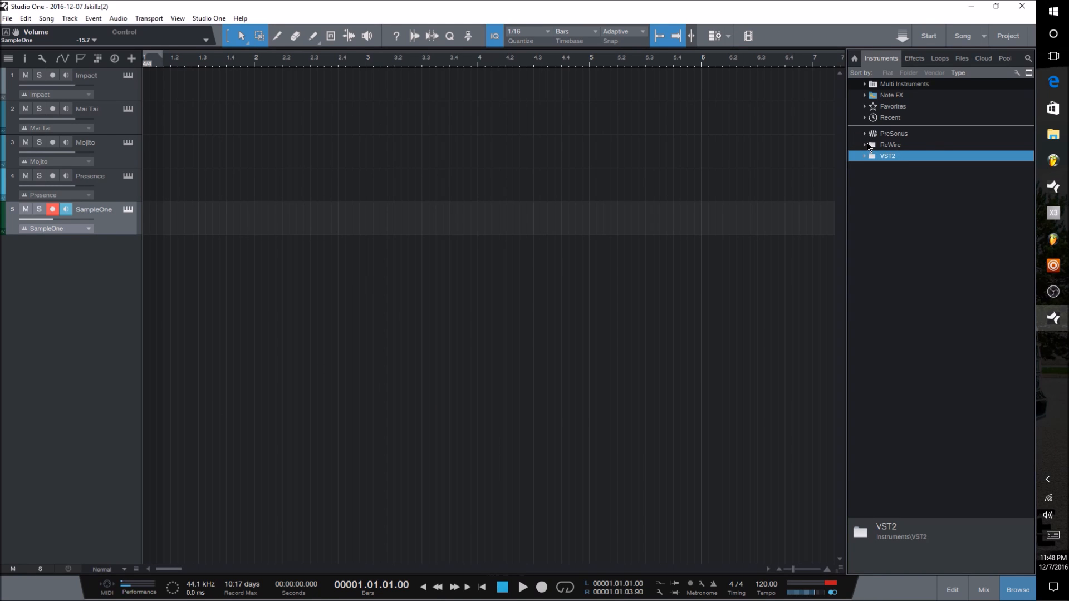
Step: Add the VST2 instrument Kontakt 4 as a new track below SampleOne and close its plug-in window
double_click(878, 153)
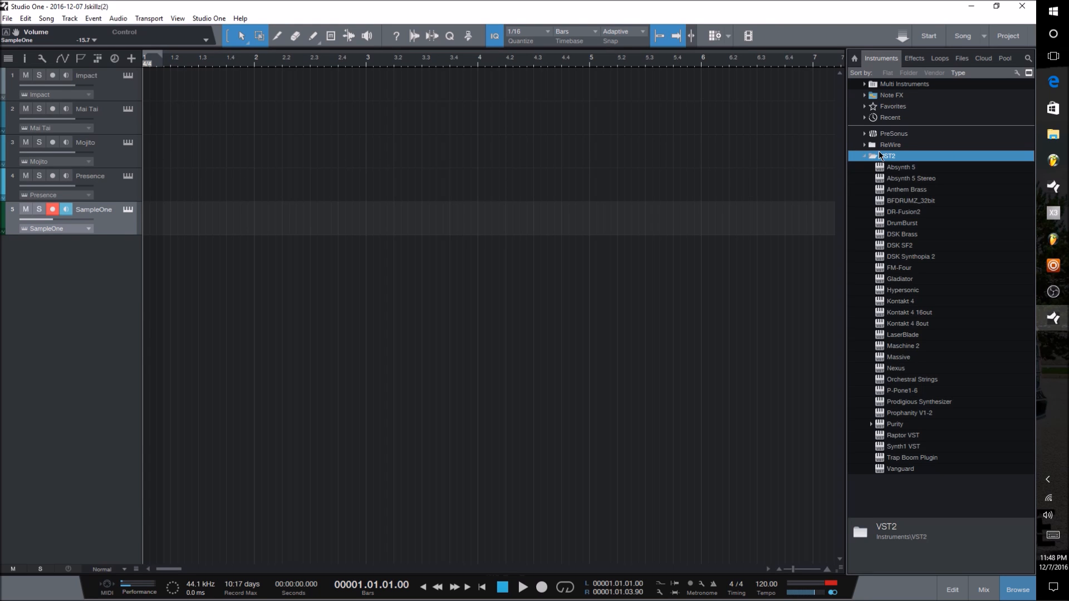
click(907, 303)
drag(907, 306, 30, 249)
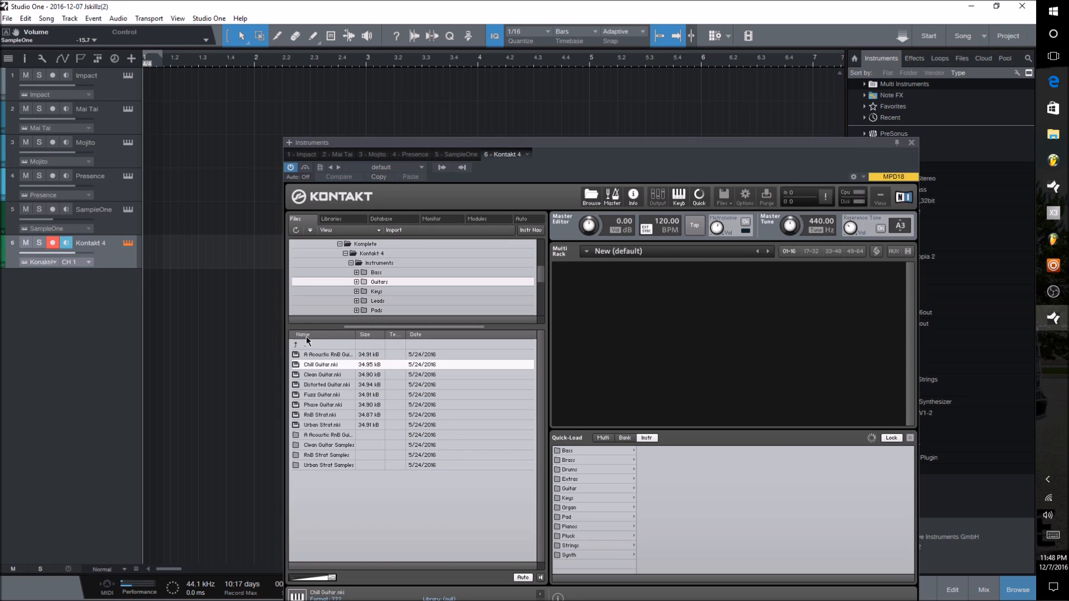
click(911, 143)
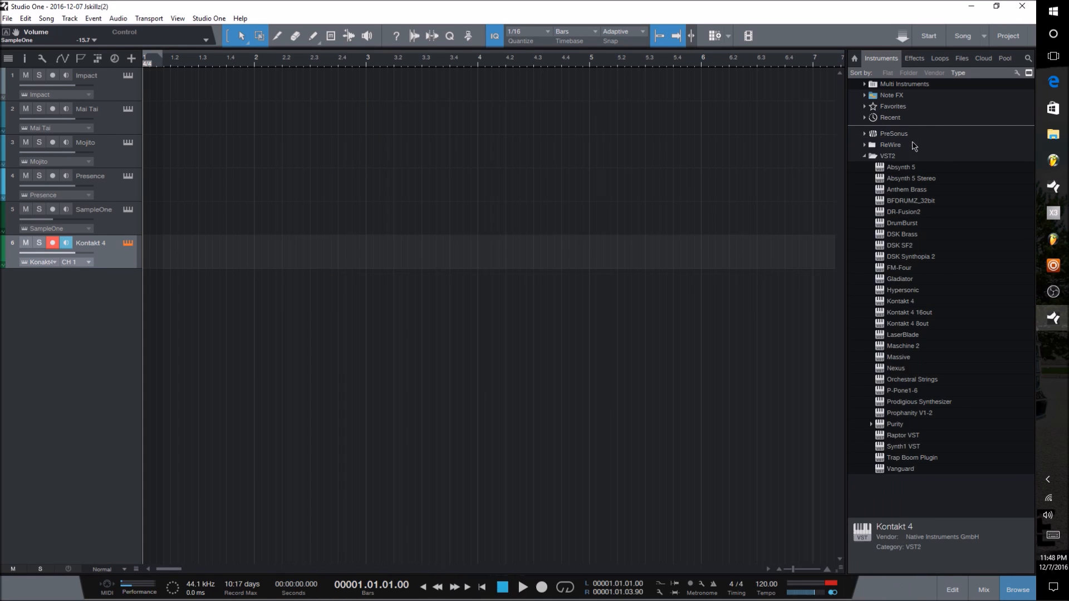
Step: Collapse the VST2 instruments and view the ReWire entries FL Studio and Ableton Live, closing the ReWire folder again
double_click(887, 157)
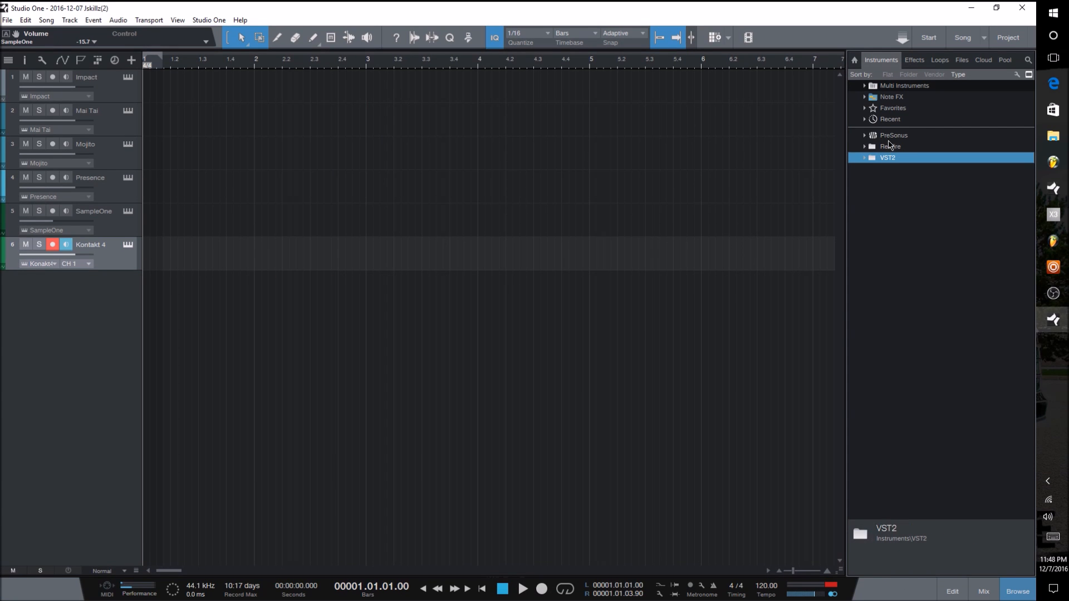
double_click(884, 146)
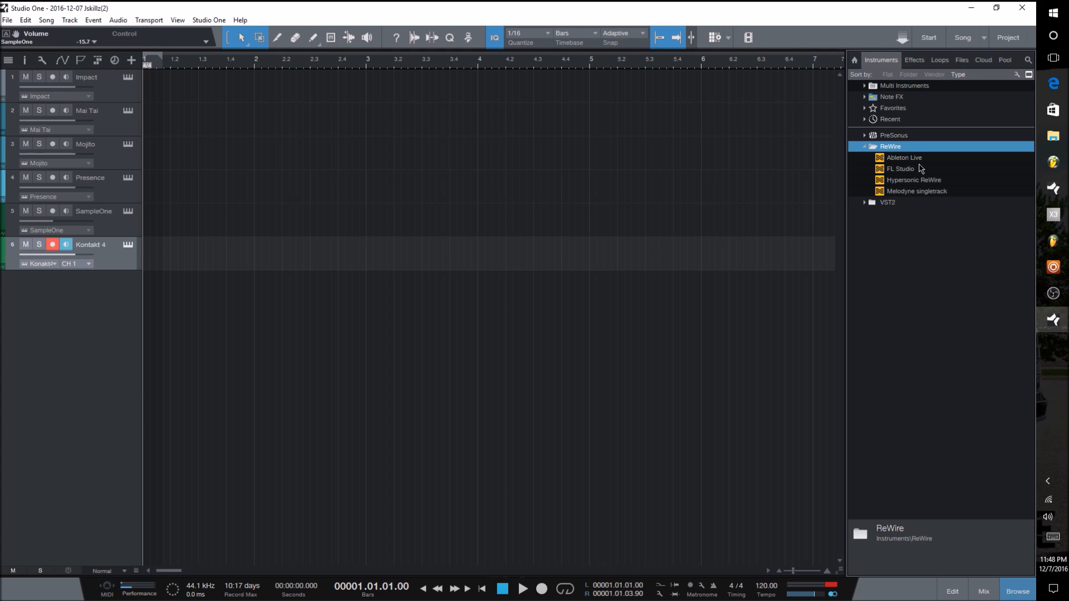
click(904, 169)
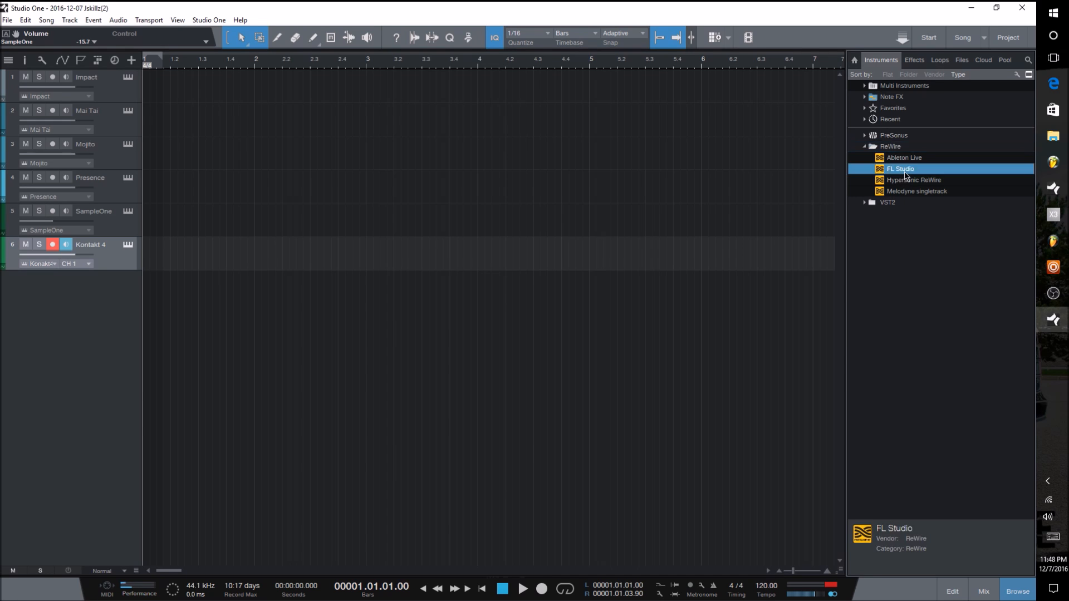
click(910, 158)
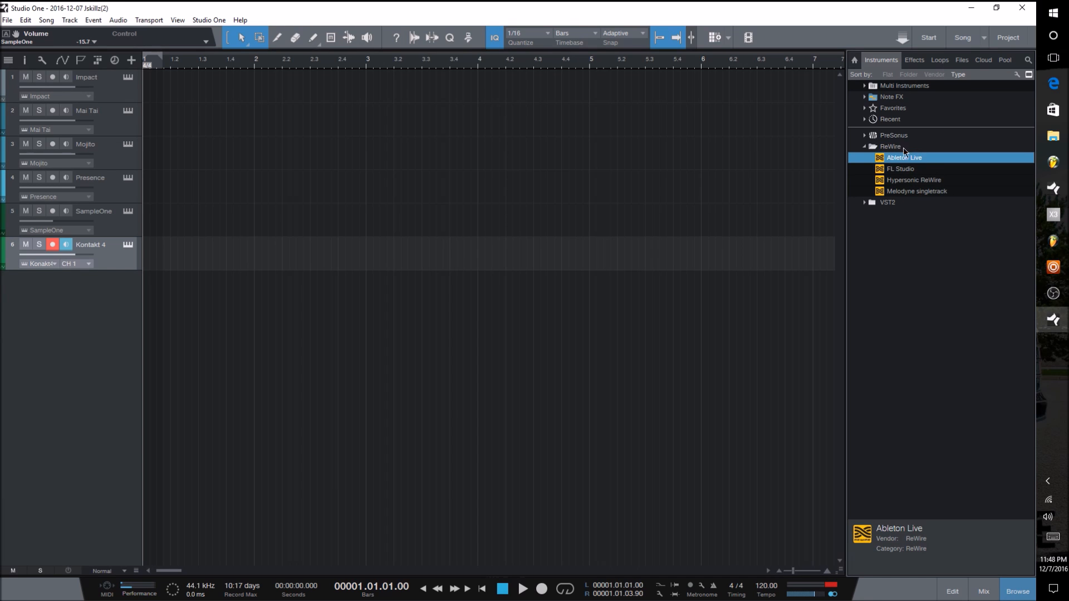
double_click(869, 145)
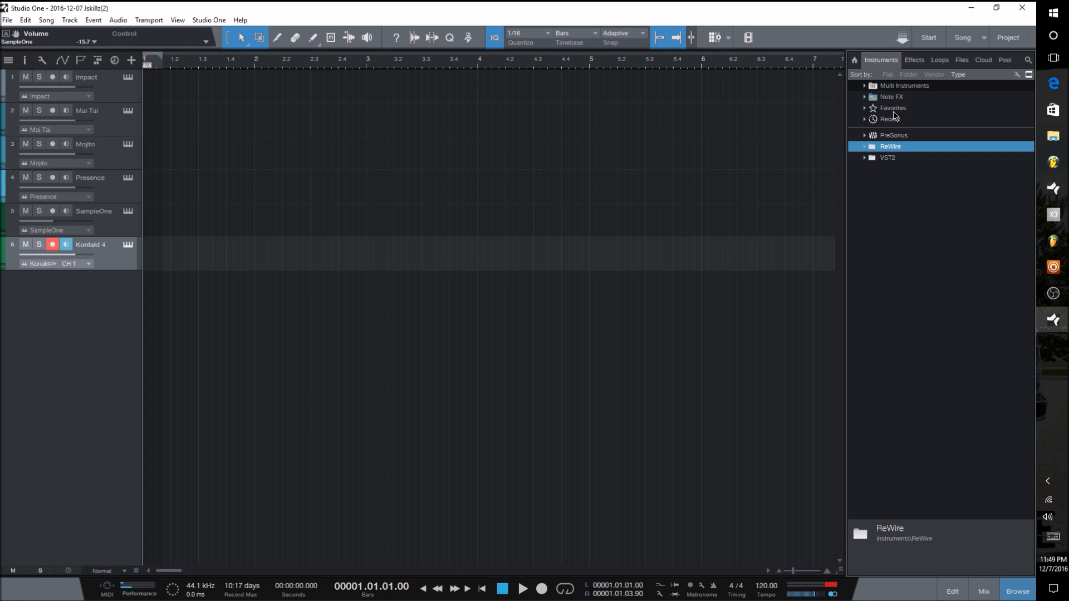
Step: Examine the list of built-in PreSonus effects, from Ampire through to X-Trem
click(914, 60)
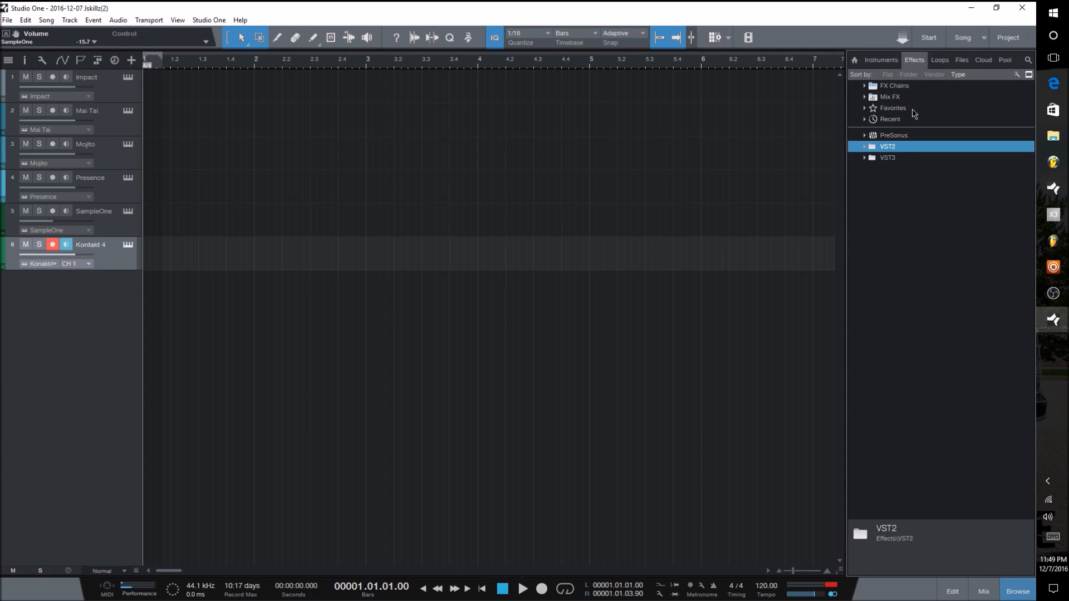
double_click(892, 137)
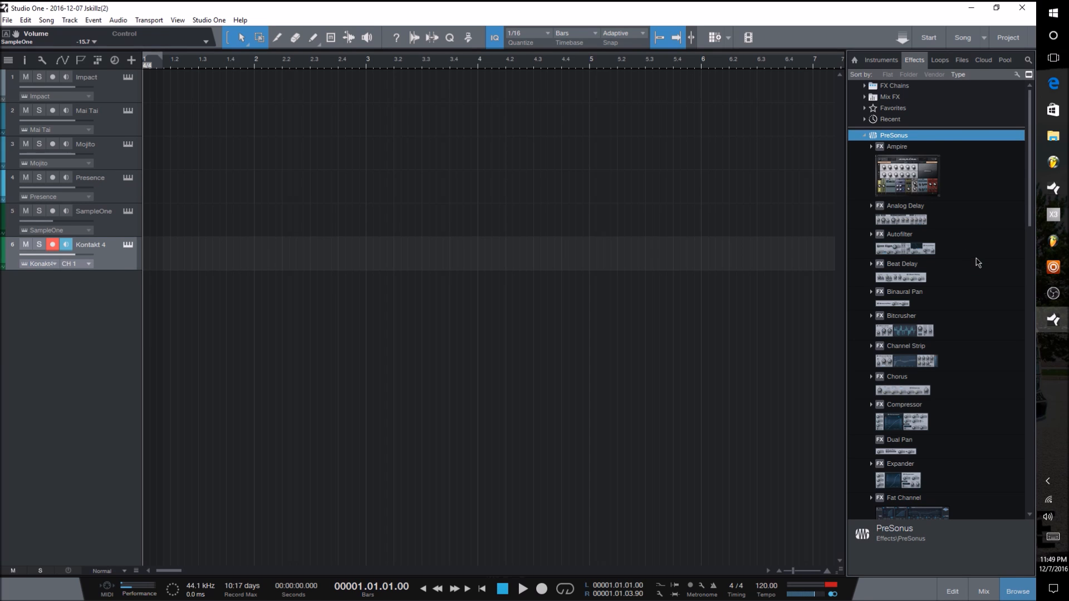
scroll(952, 218, down, 10)
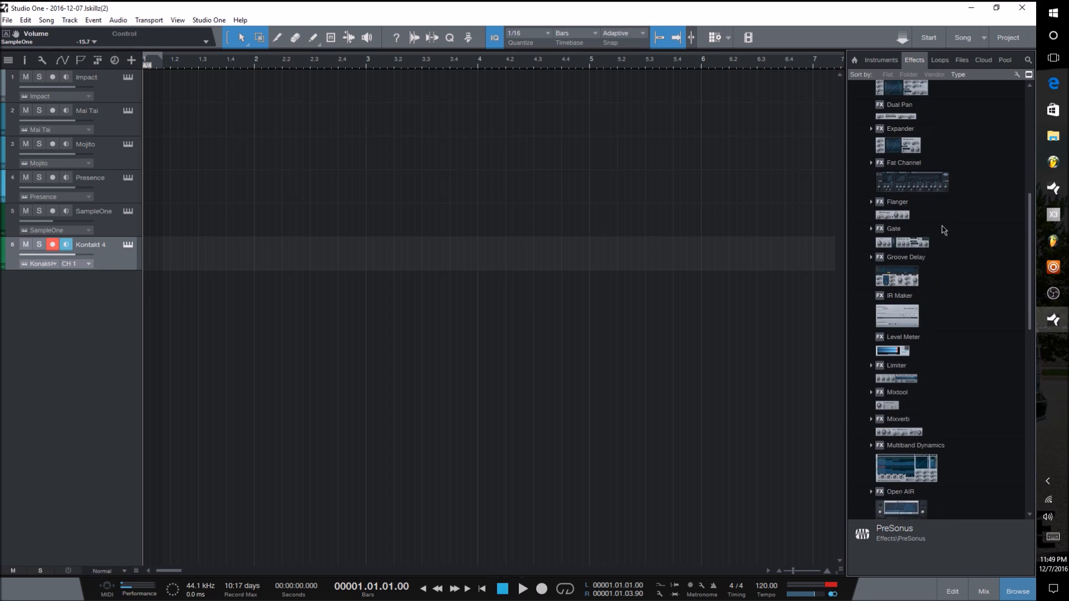
scroll(940, 233, down, 10)
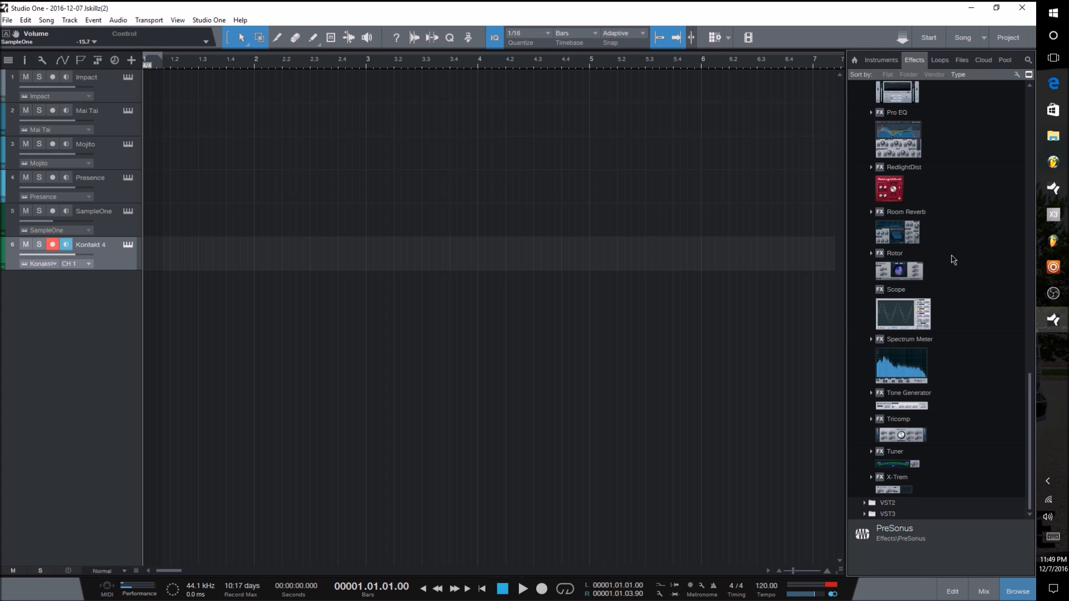
scroll(952, 261, up, 12)
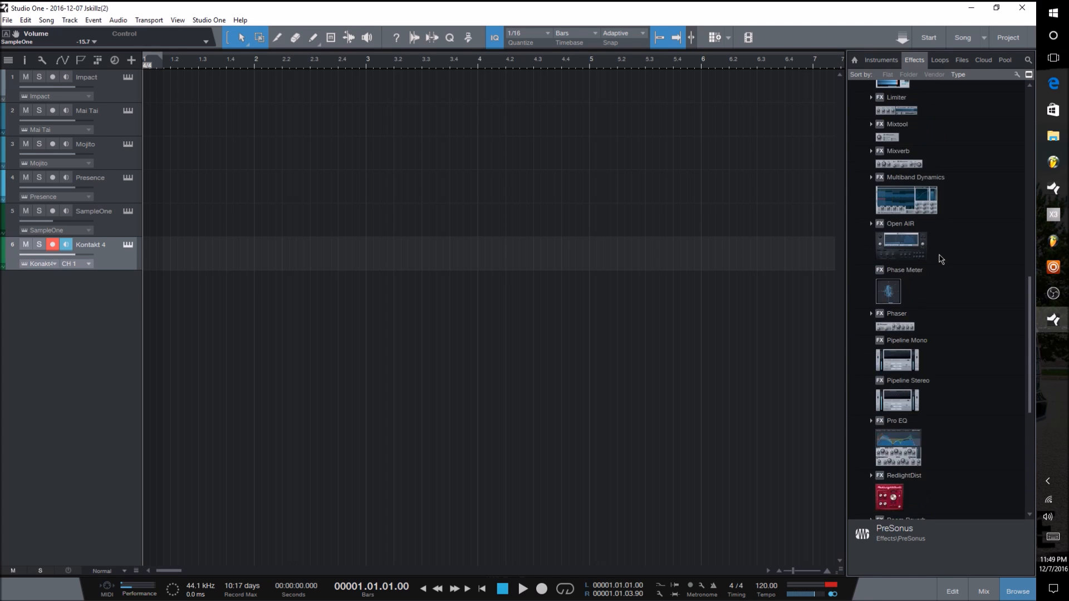
scroll(940, 260, up, 10)
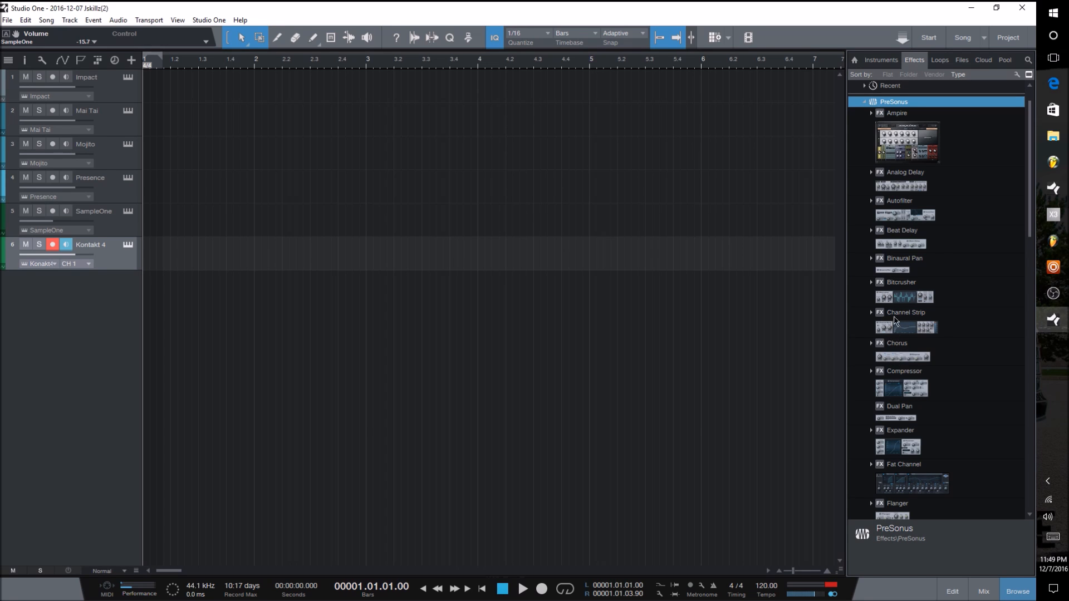
scroll(922, 314, down, 2)
scroll(922, 313, down, 3)
scroll(921, 313, down, 6)
scroll(922, 314, down, 2)
scroll(922, 313, up, 6)
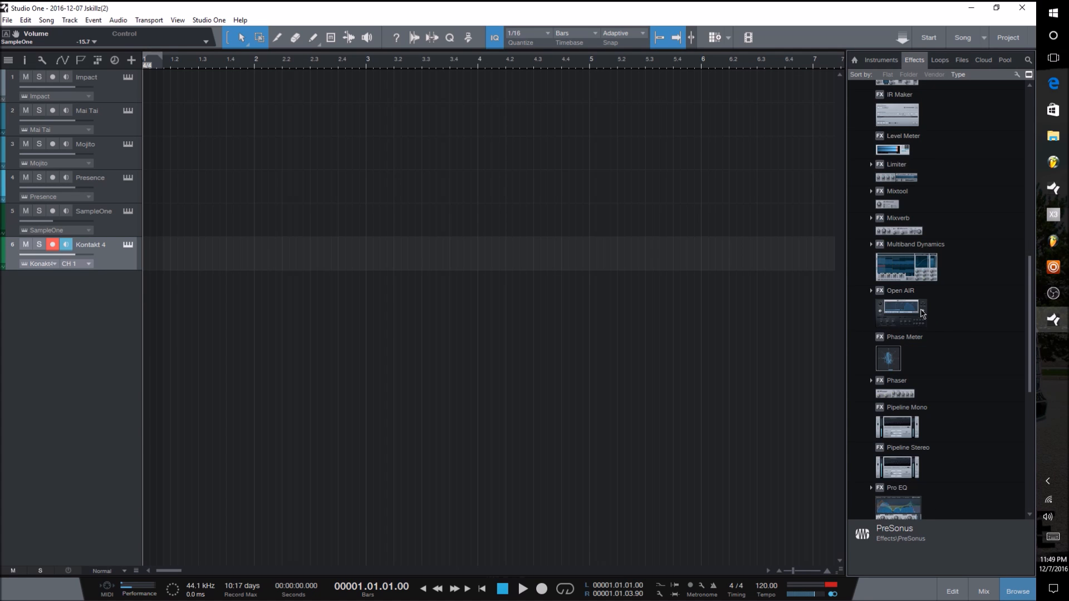
scroll(921, 313, down, 3)
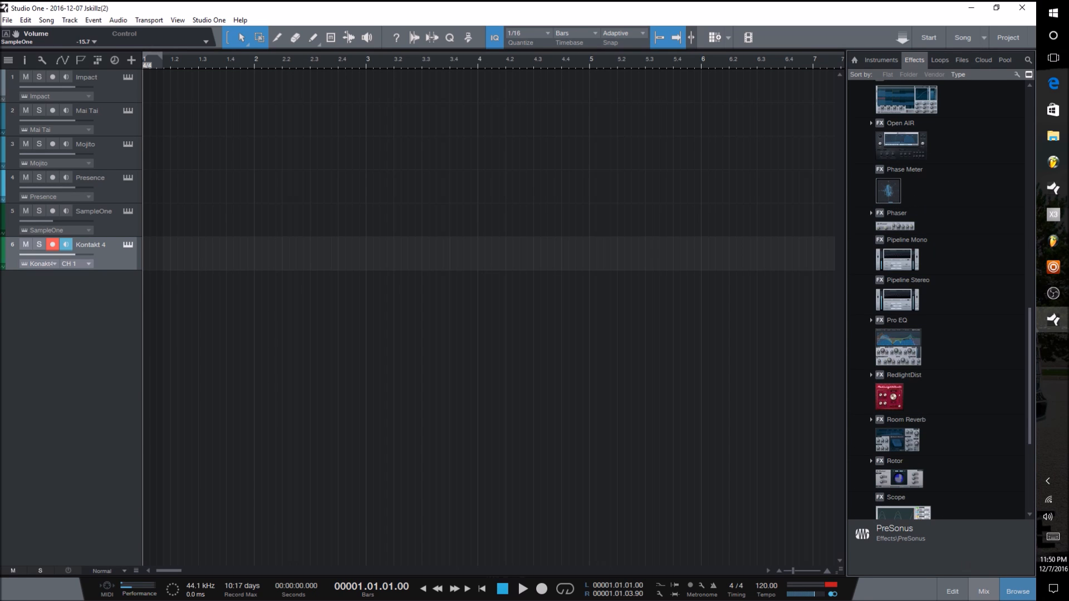
Step: Show the mix console, expand the Mai Tai channel and insert the Pro EQ effect on it
click(978, 590)
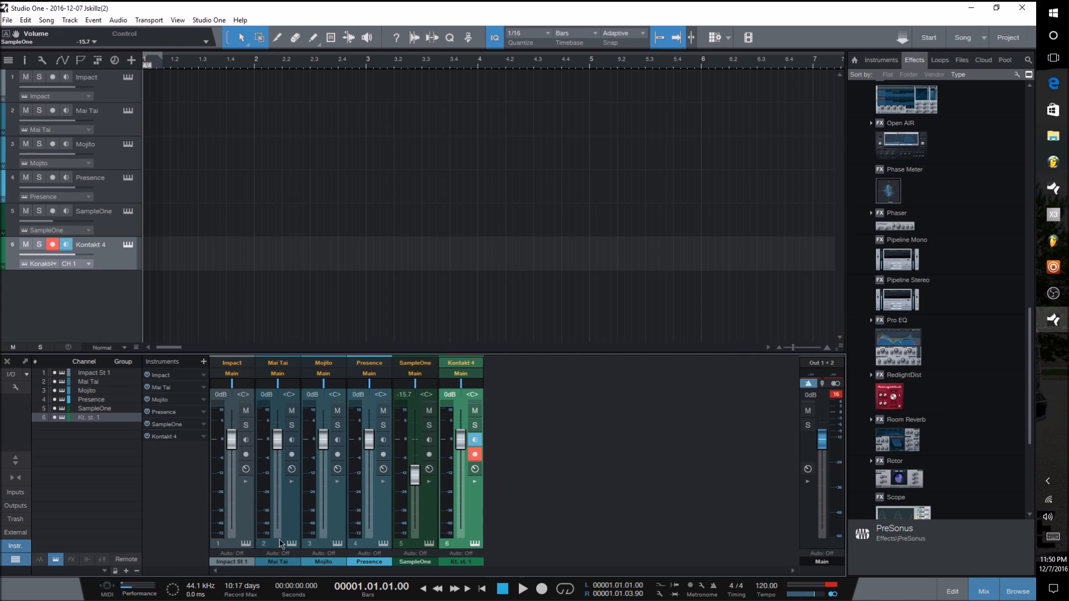
click(291, 482)
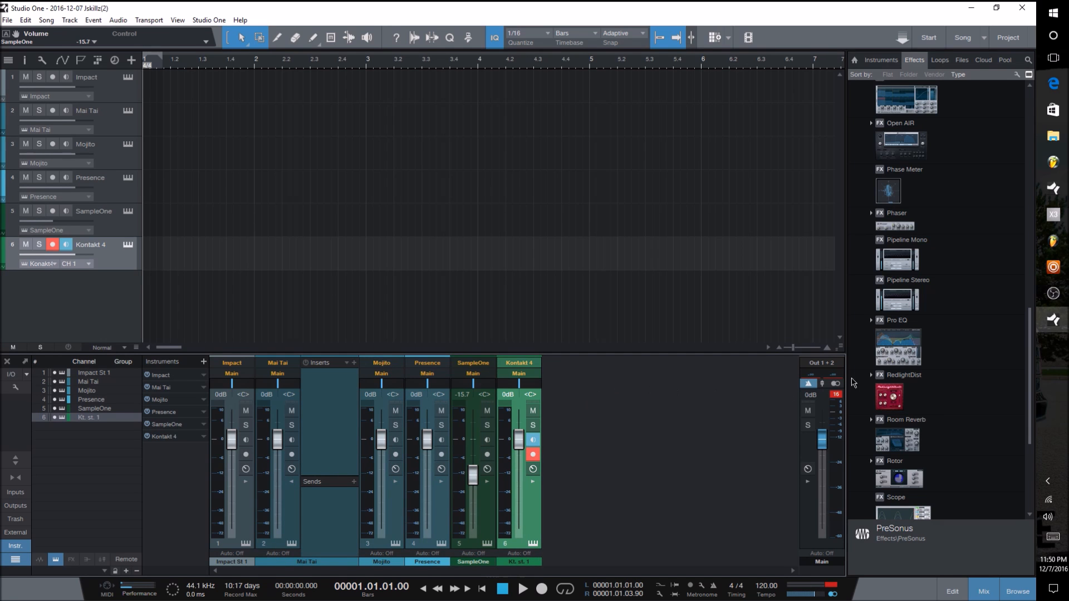
drag(905, 334, 324, 390)
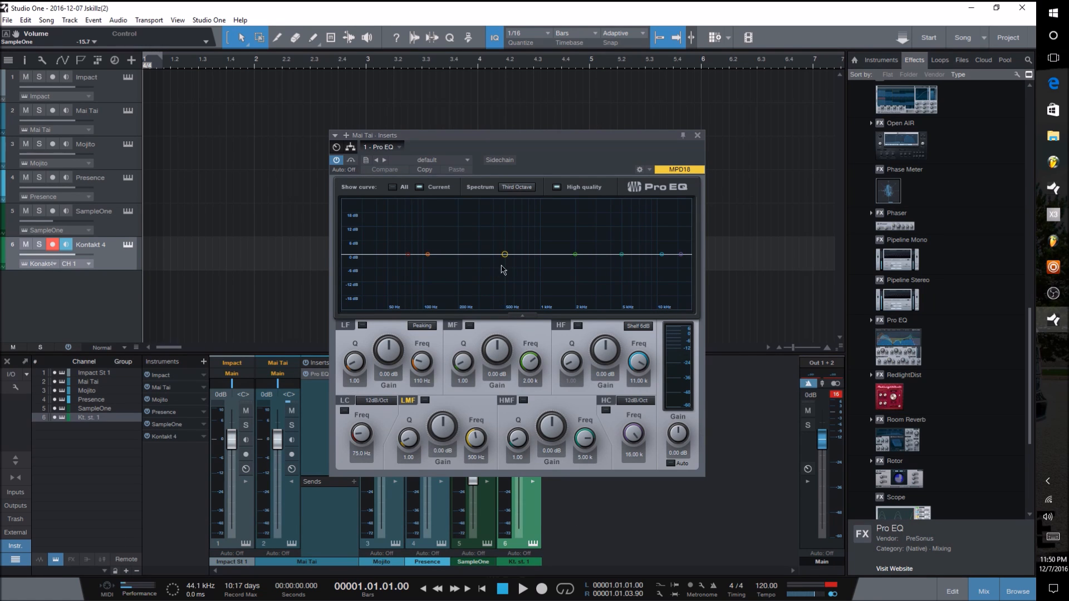
Step: In Pro EQ, enable the low cut, boost LF, LMF and HMF about 13 dB and HF 4.47 dB, and cut MF 13.41 dB
drag(506, 255, 506, 223)
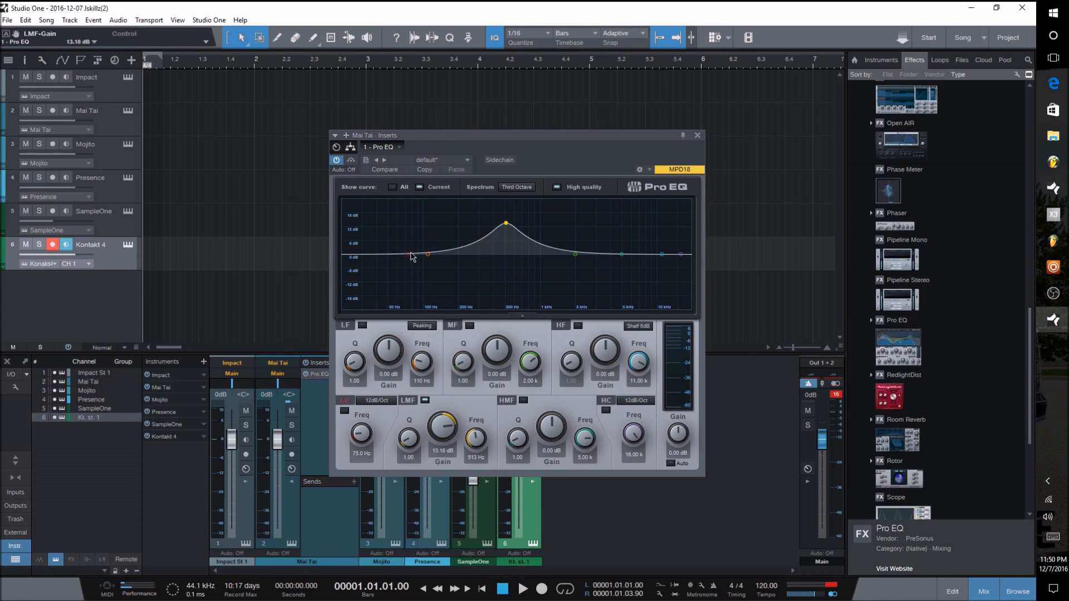
drag(405, 256, 441, 225)
drag(576, 254, 574, 286)
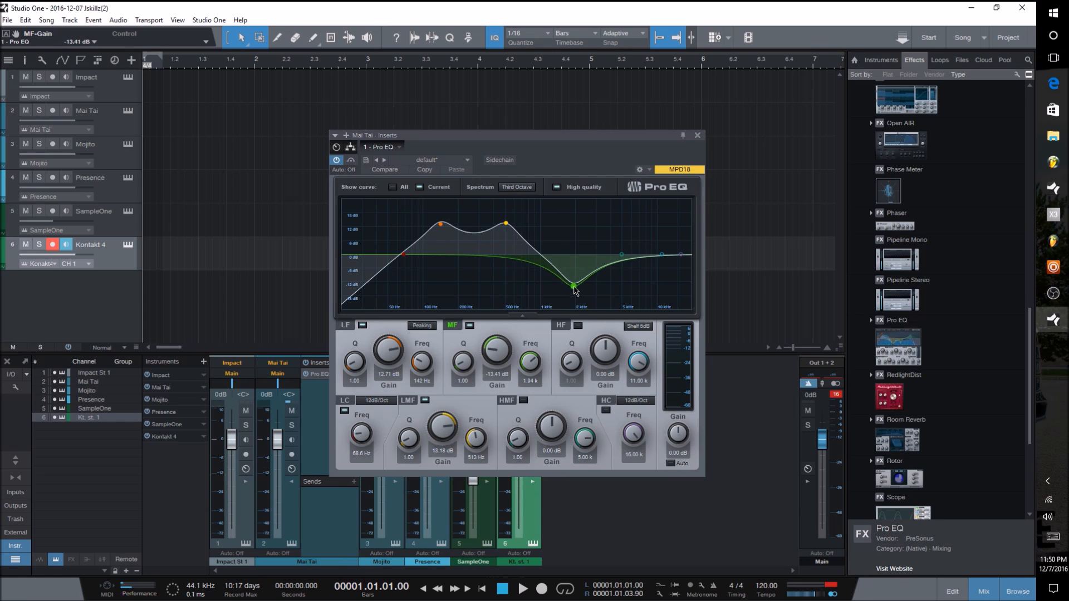
mouse_move(621, 256)
mouse_down()
mouse_move(630, 224)
mouse_move(666, 288)
mouse_move(638, 244)
mouse_up()
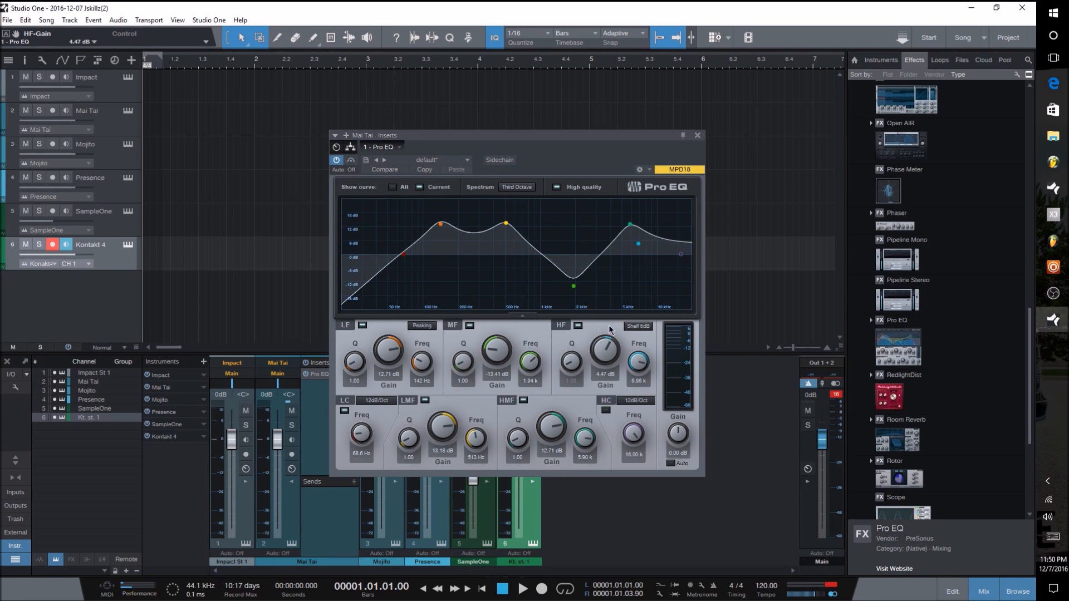
Step: Set the Pro EQ gains to -18.02 dB for LMF, -11.53 dB for HMF and 24 dB for LF, and switch the low cut off
drag(447, 441, 448, 464)
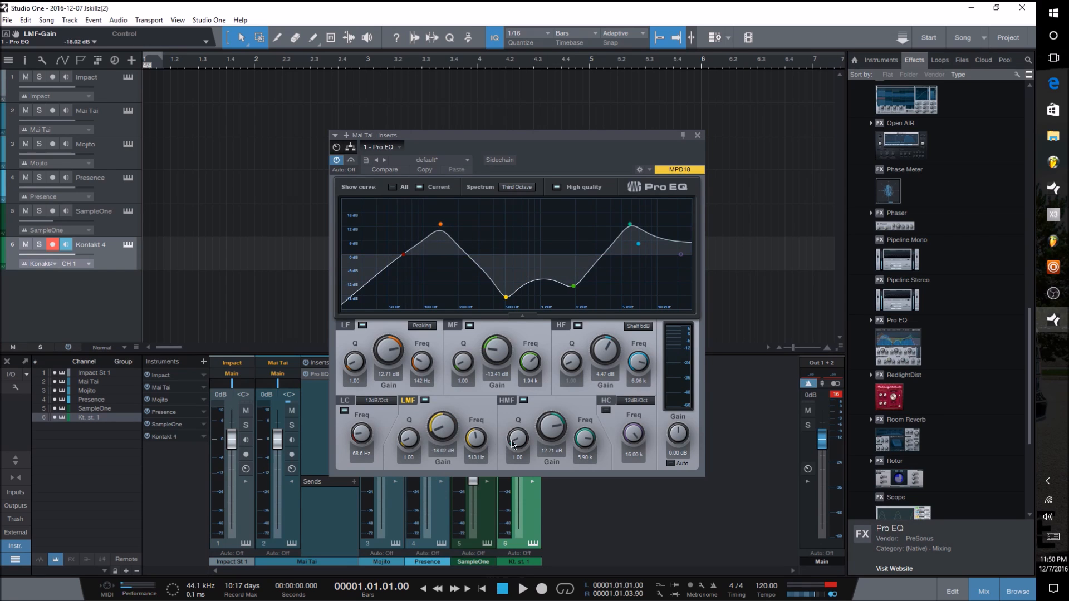
drag(562, 426, 570, 505)
click(345, 411)
click(344, 411)
click(345, 411)
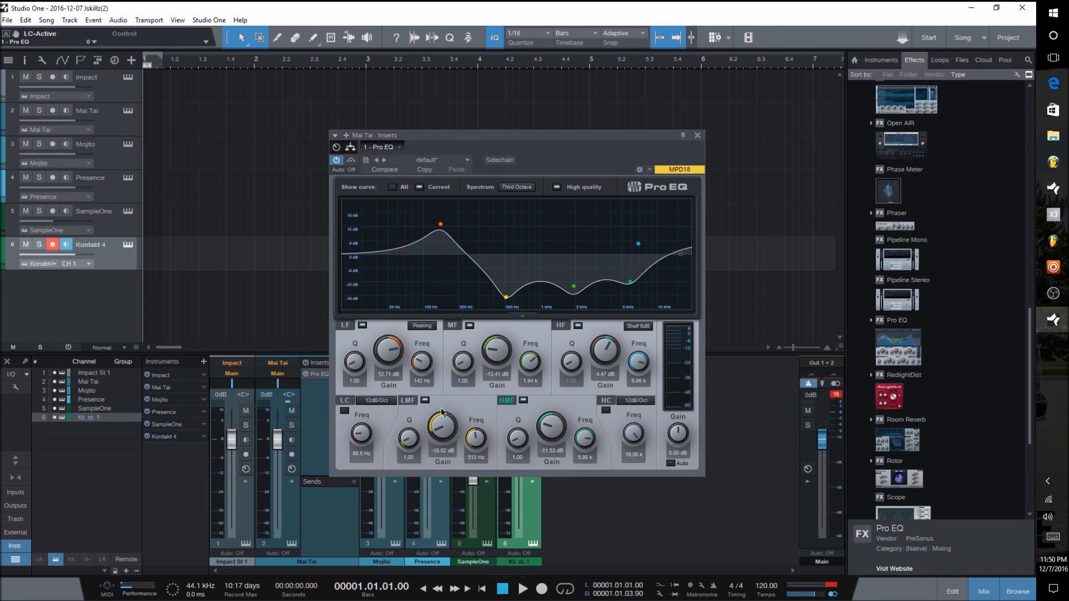
click(606, 411)
click(606, 411)
mouse_move(396, 356)
mouse_down()
mouse_move(384, 345)
mouse_move(409, 339)
mouse_up()
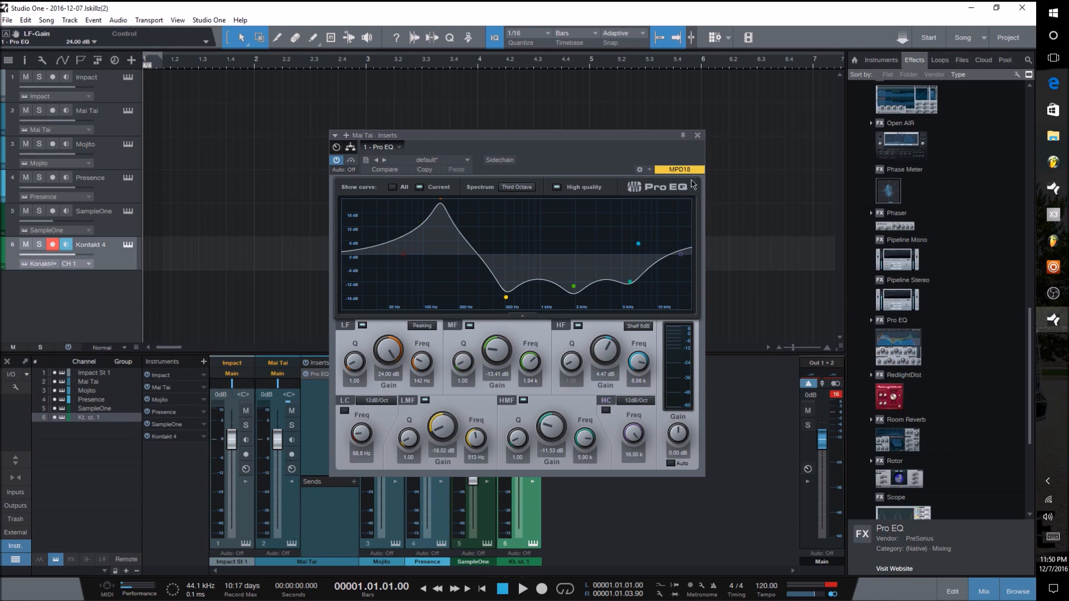
Step: View the Pro EQ presets in the Drums, Instruments, Misc, PreSonus and Vocal folders without loading one, and close the effect window
click(468, 162)
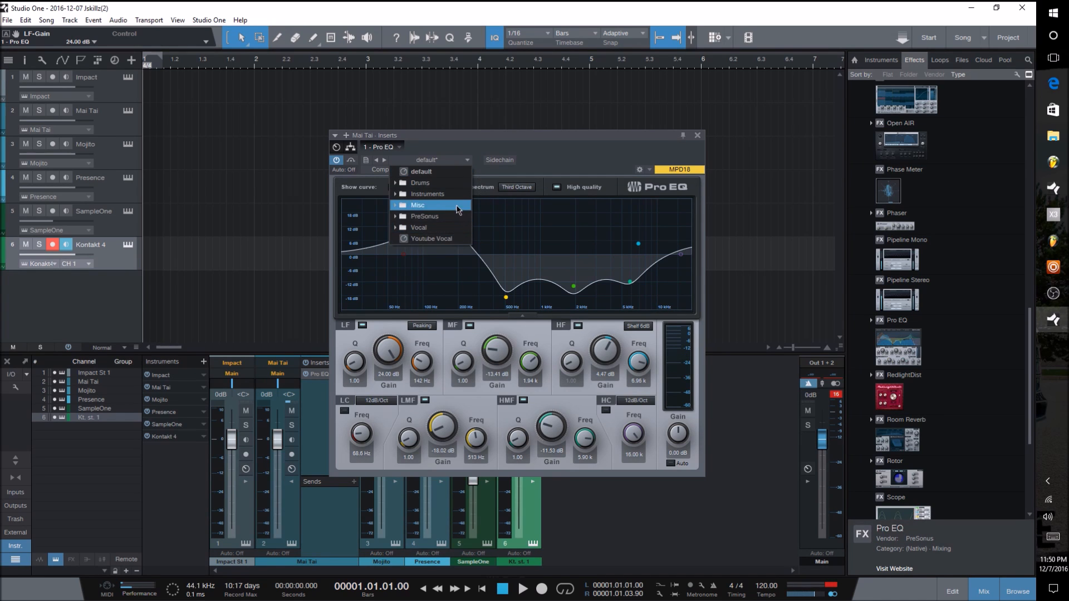
click(430, 187)
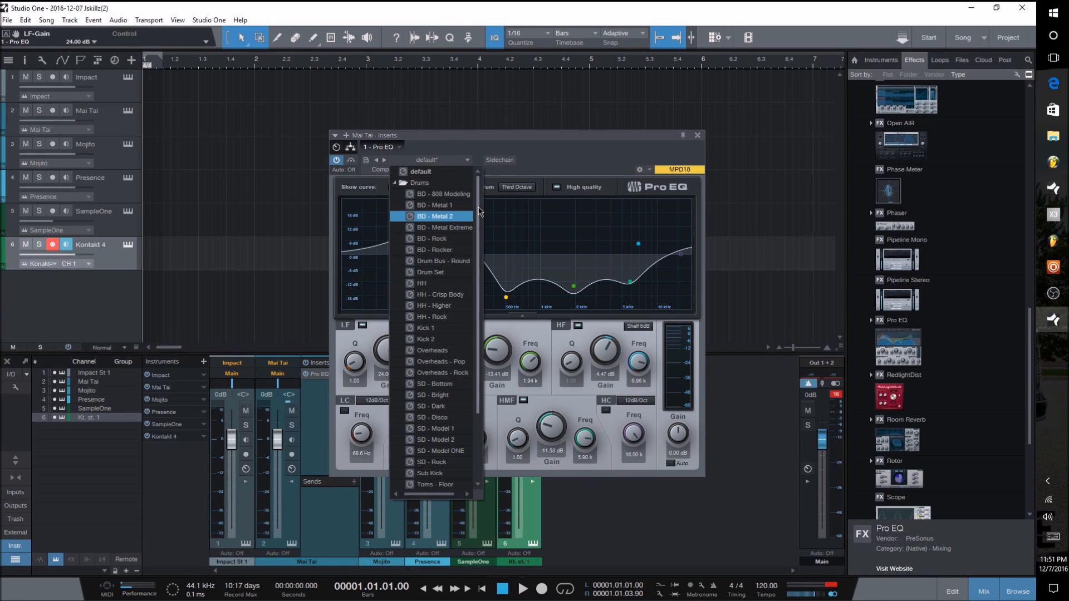
click(433, 185)
click(428, 194)
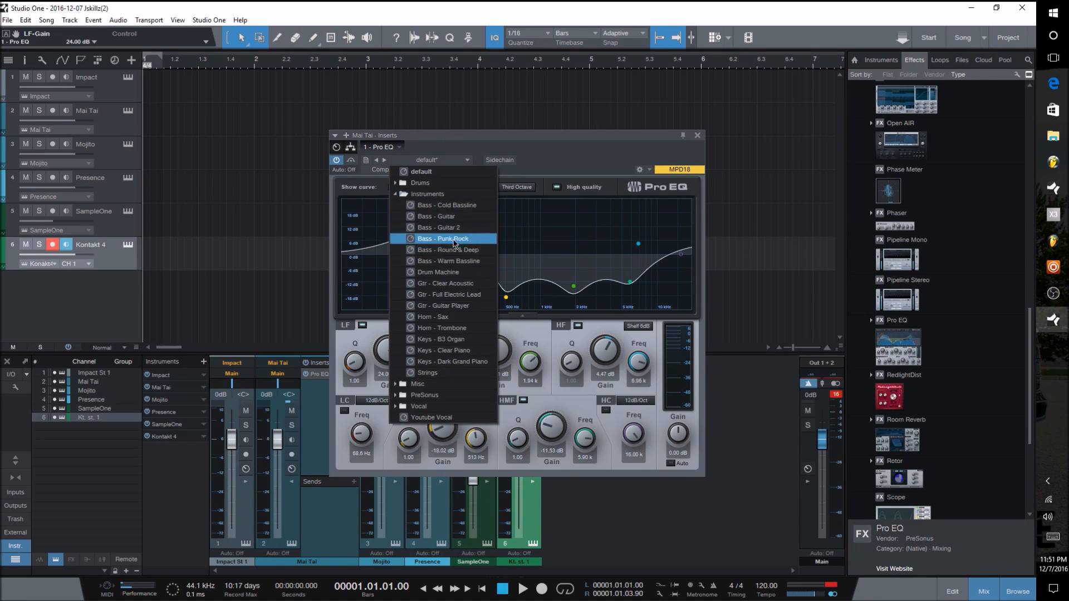
click(428, 194)
click(429, 207)
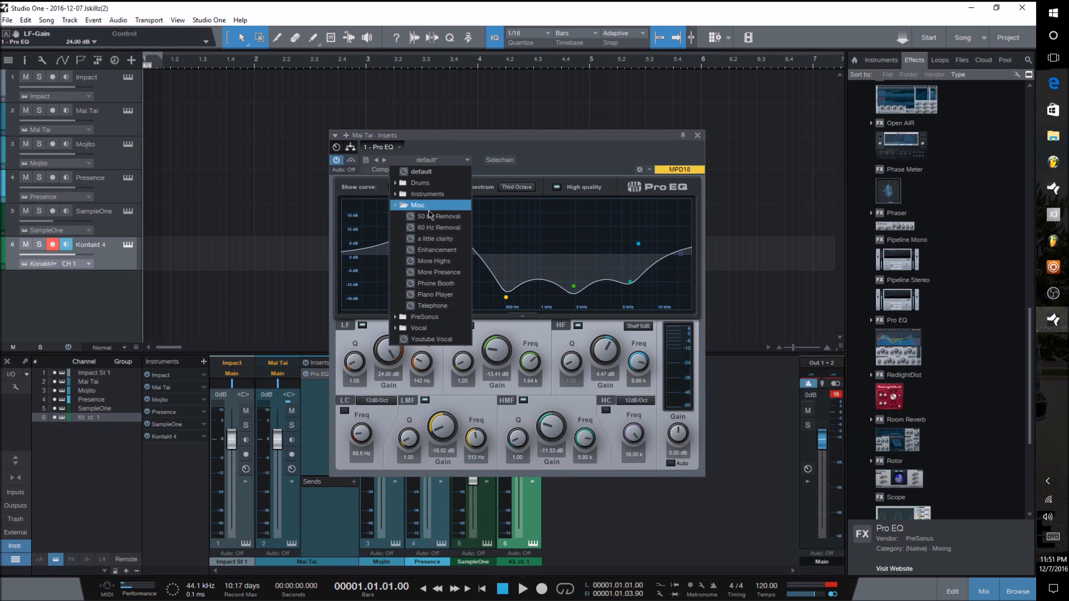
click(429, 206)
click(428, 218)
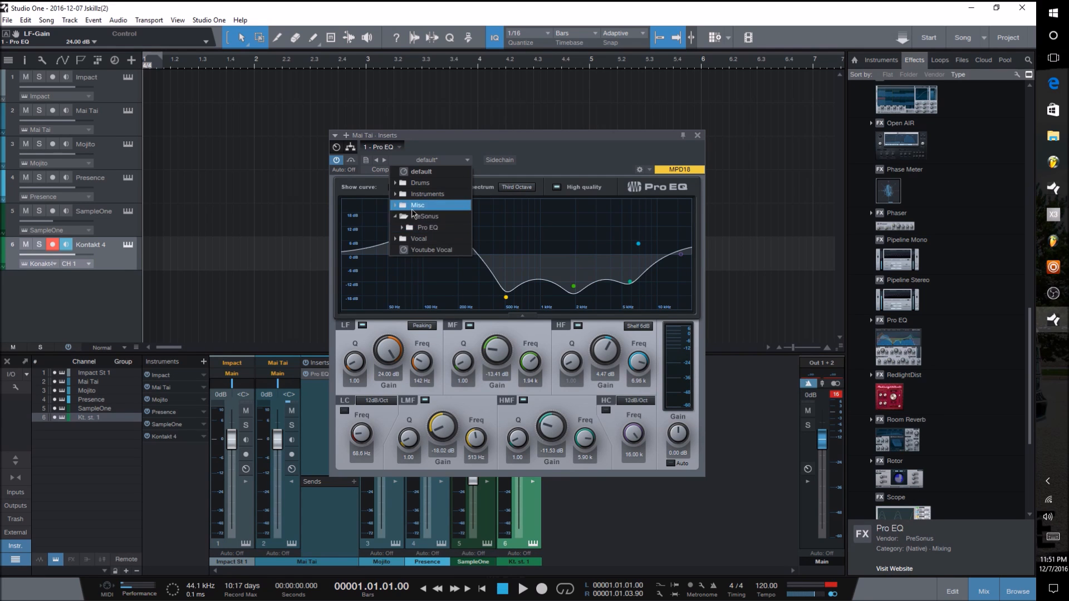
click(420, 216)
click(427, 228)
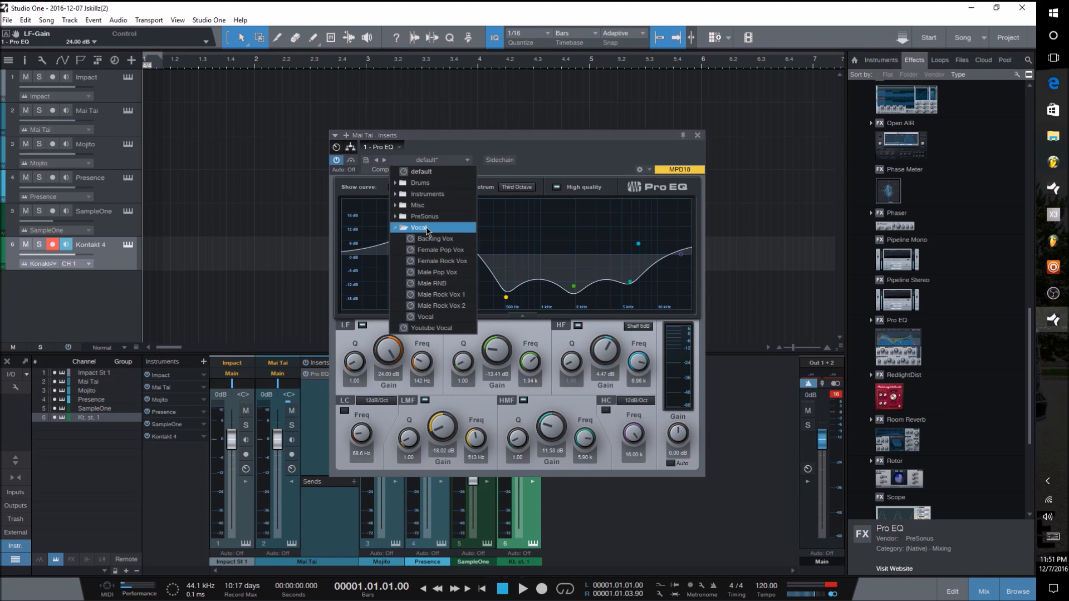
click(427, 229)
click(435, 161)
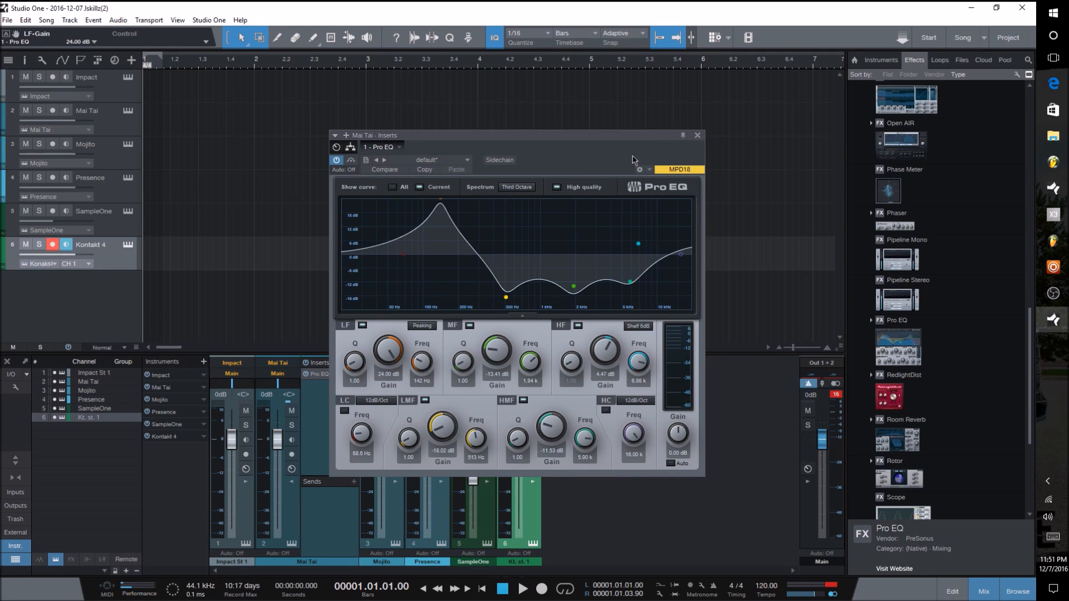
click(697, 135)
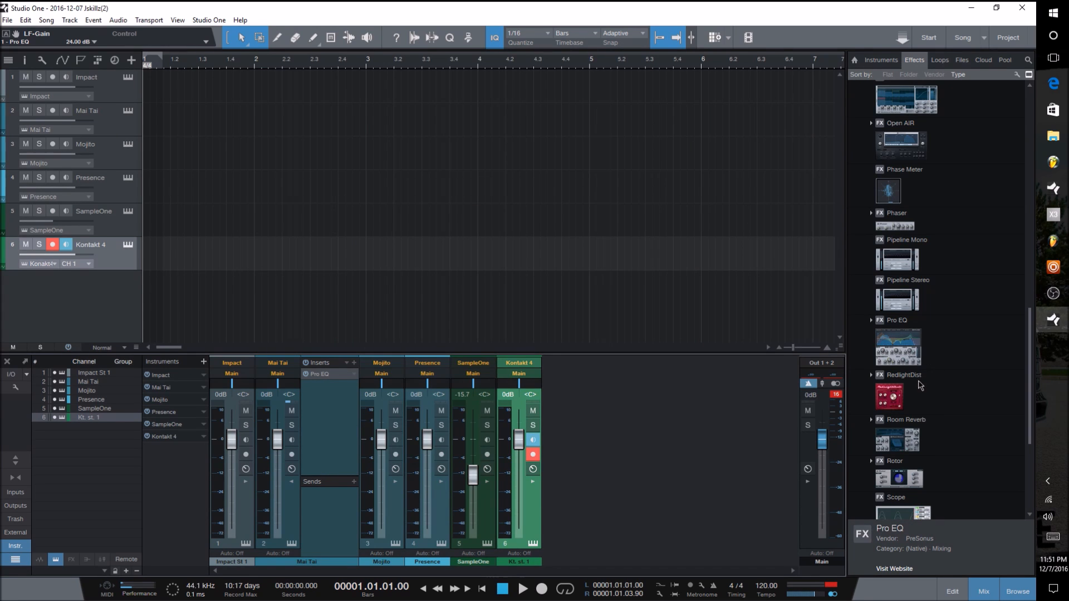
Step: Insert RedlightDist after Pro EQ on the Mai Tai channel and view its preset list
drag(895, 397, 332, 393)
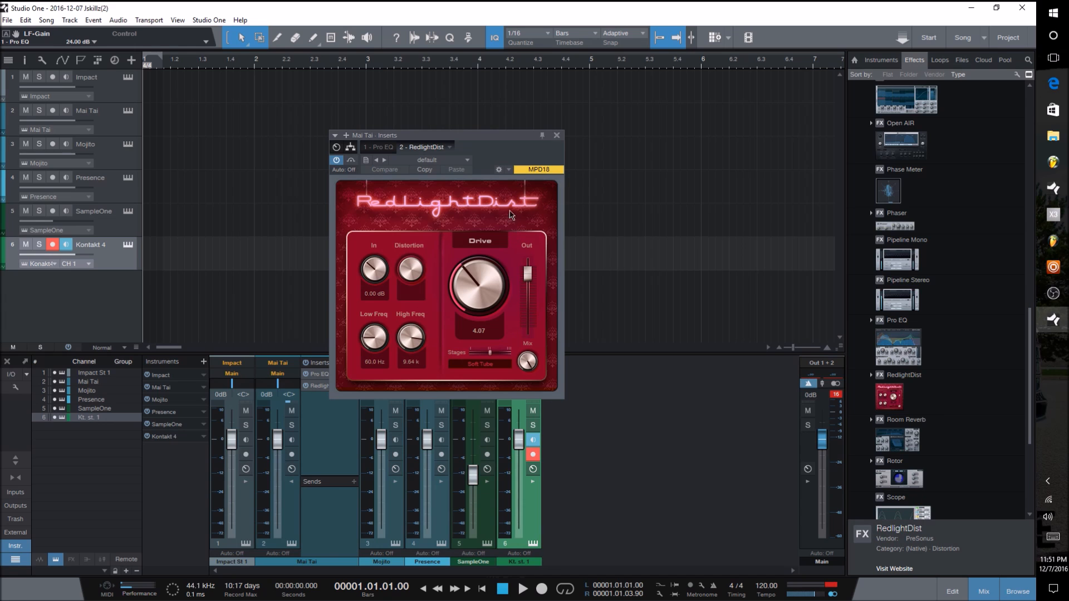
click(467, 160)
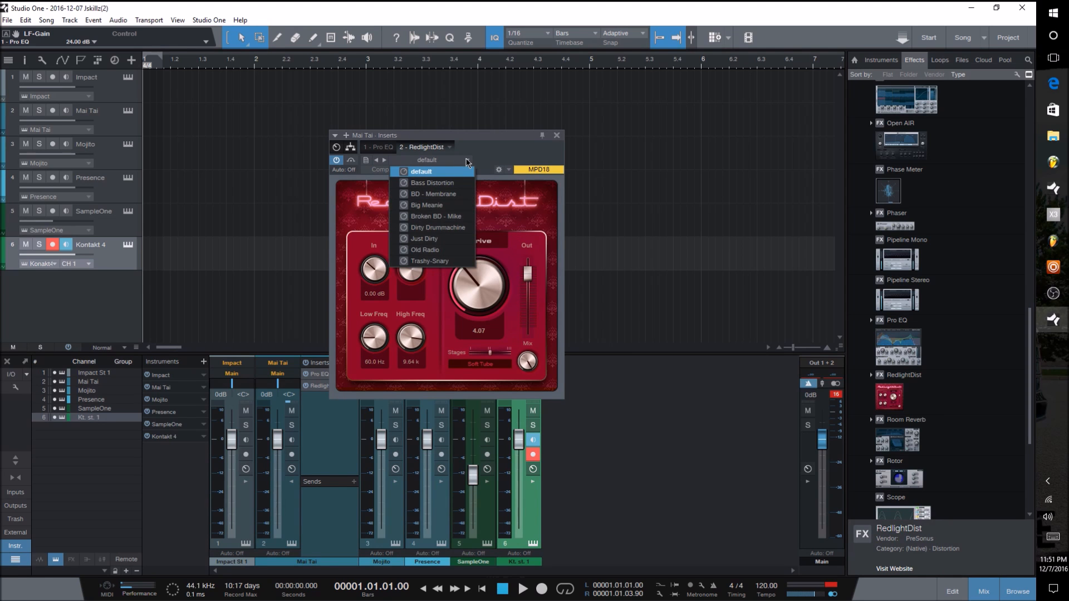
click(457, 160)
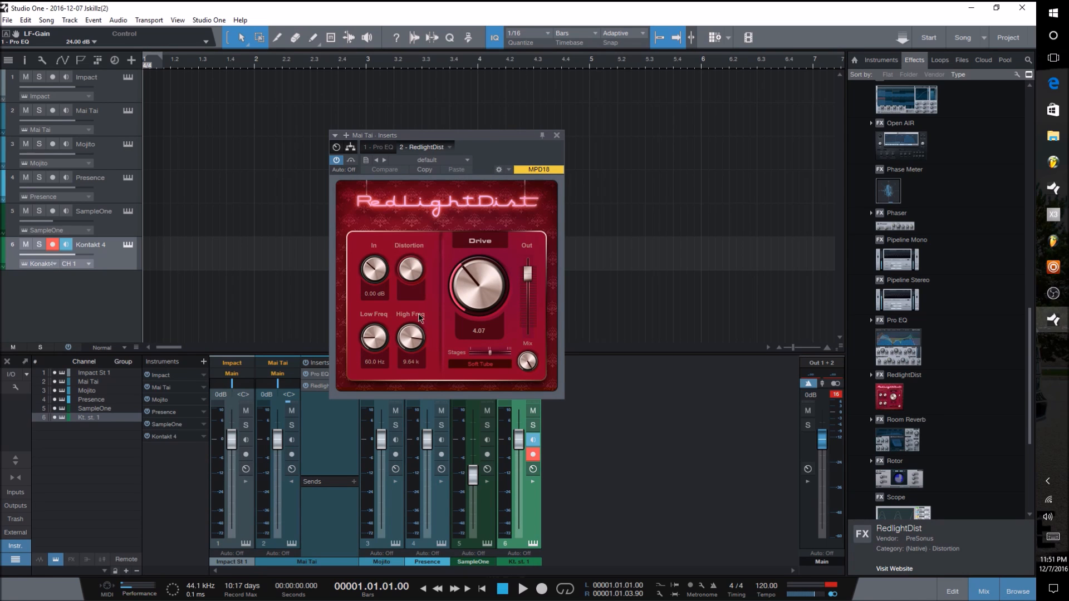
Step: Set the RedlightDist Drive to 0.33 and its distortion type to Hard Tube
drag(468, 295, 474, 343)
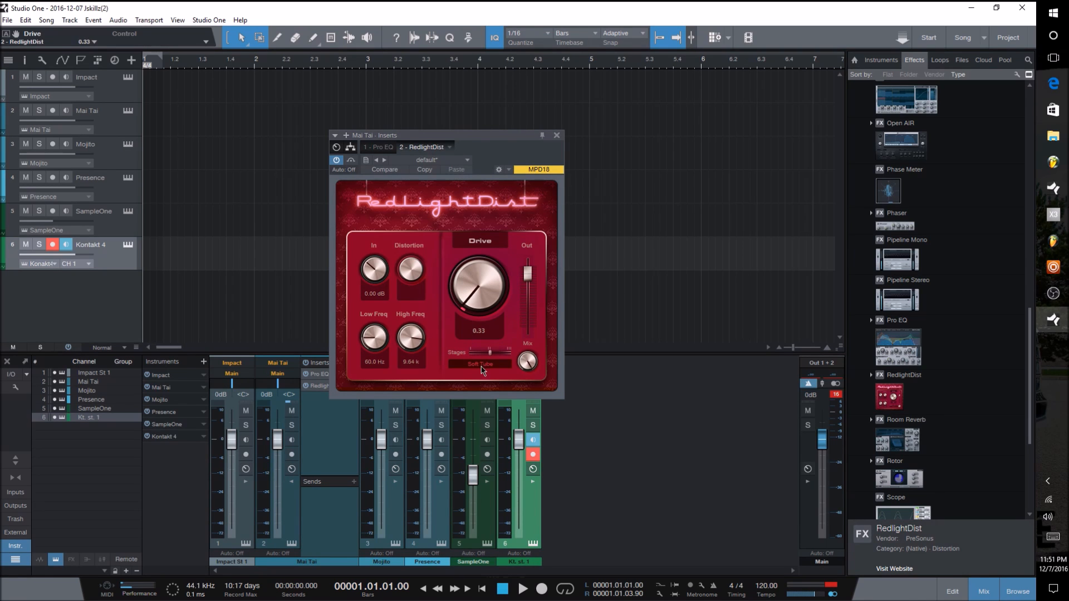
click(480, 364)
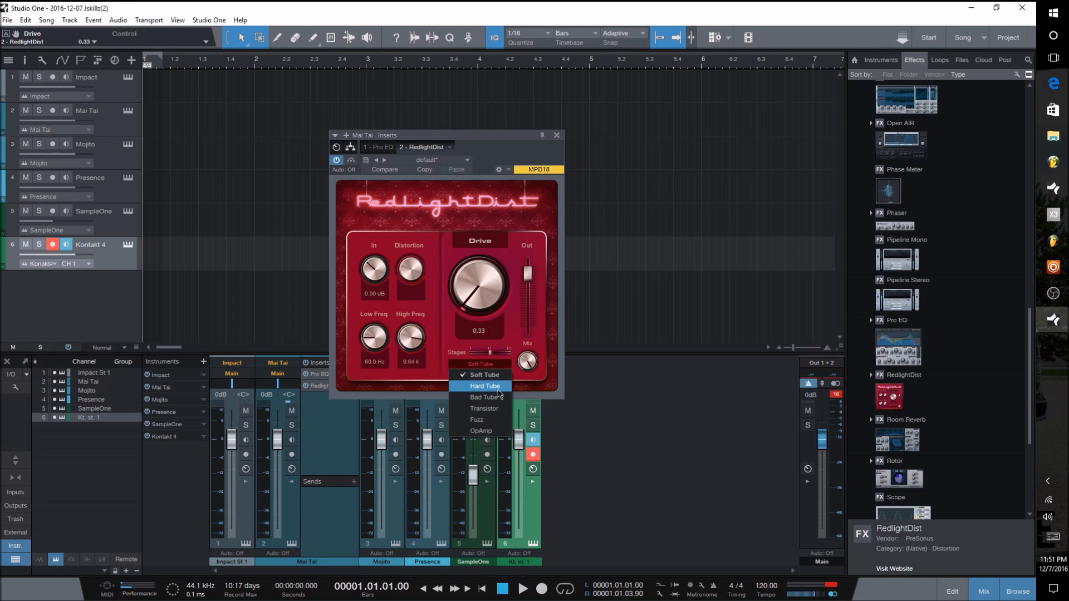
click(499, 394)
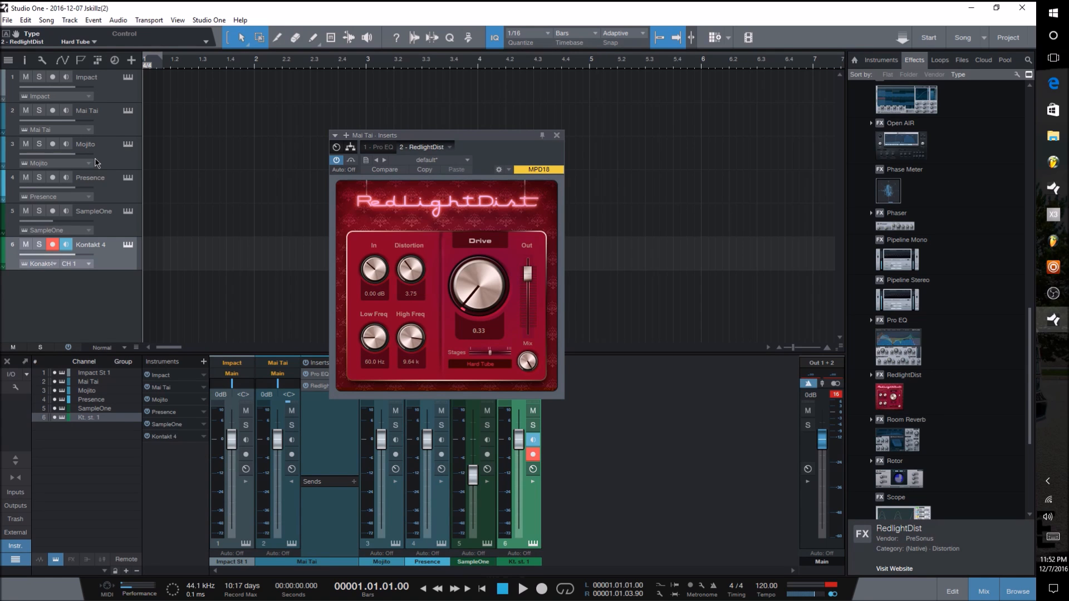
Step: Select the Mai Tai track for playing and bypass RedlightDist to compare the sound
click(111, 131)
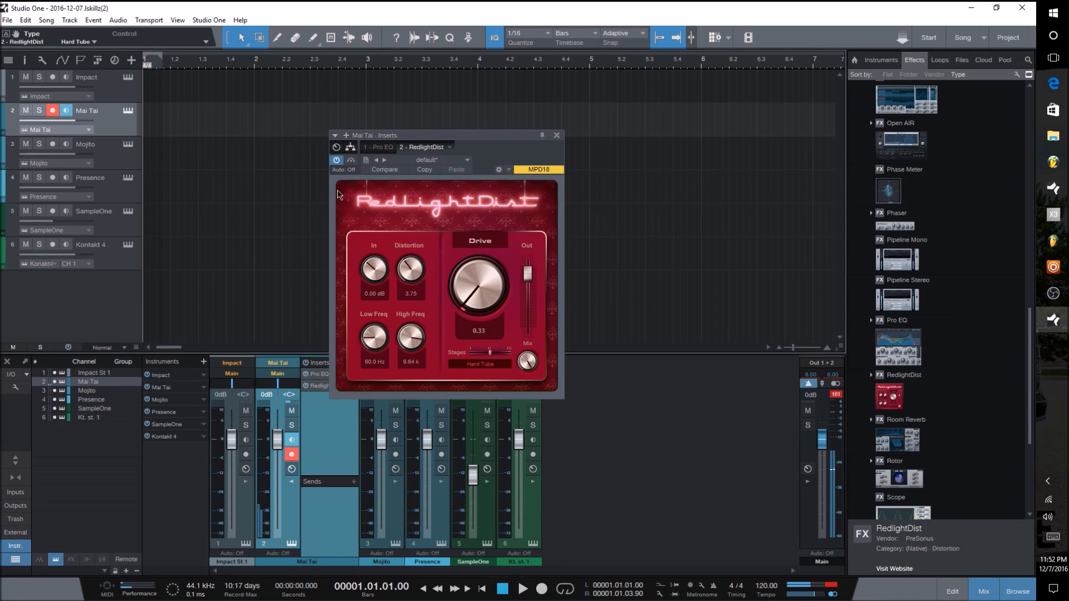
click(337, 161)
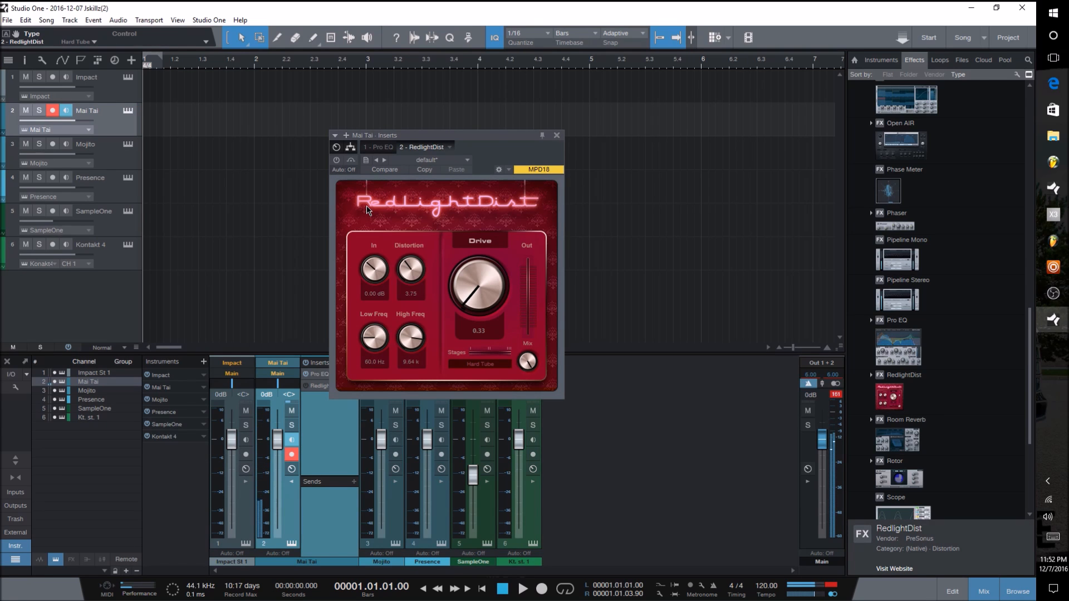
Step: View the Mai Tai channel's macro controls, effect routing and Pro EQ settings, and return to RedlightDist
click(337, 147)
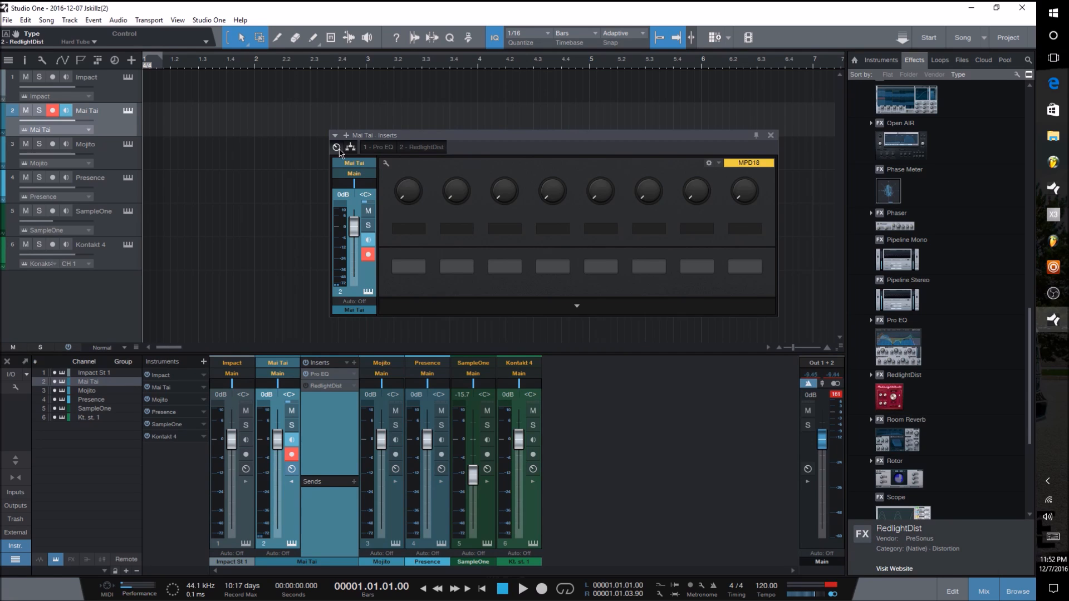
click(349, 147)
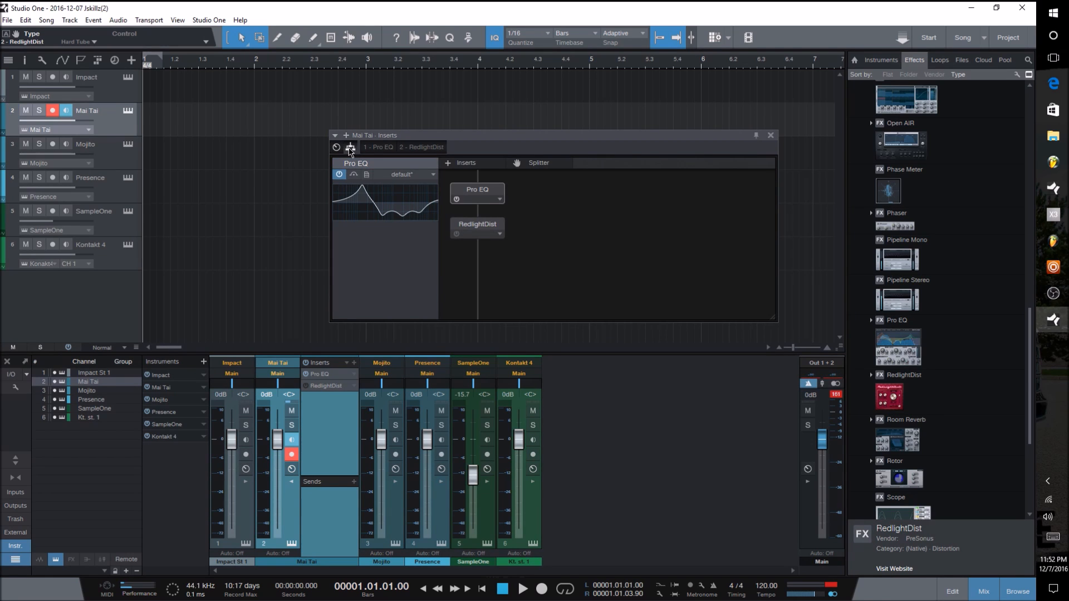
click(337, 148)
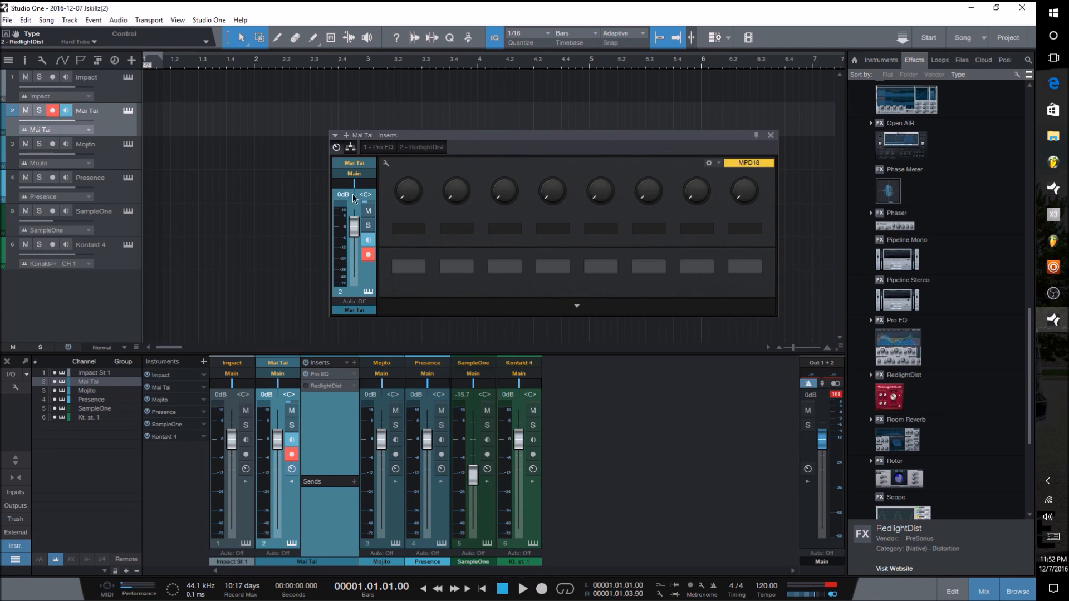
click(377, 149)
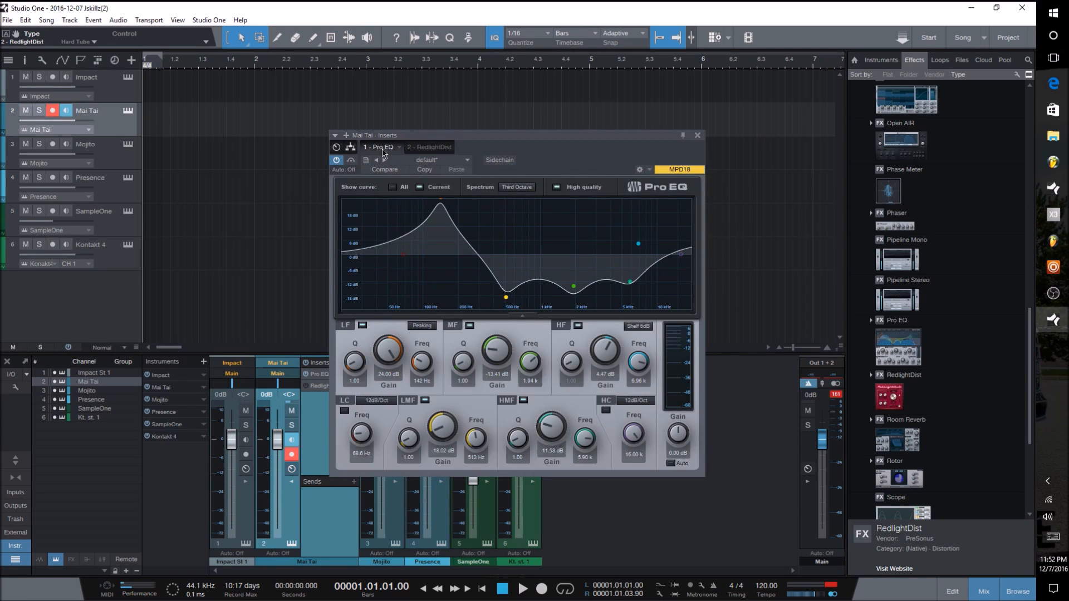
click(419, 147)
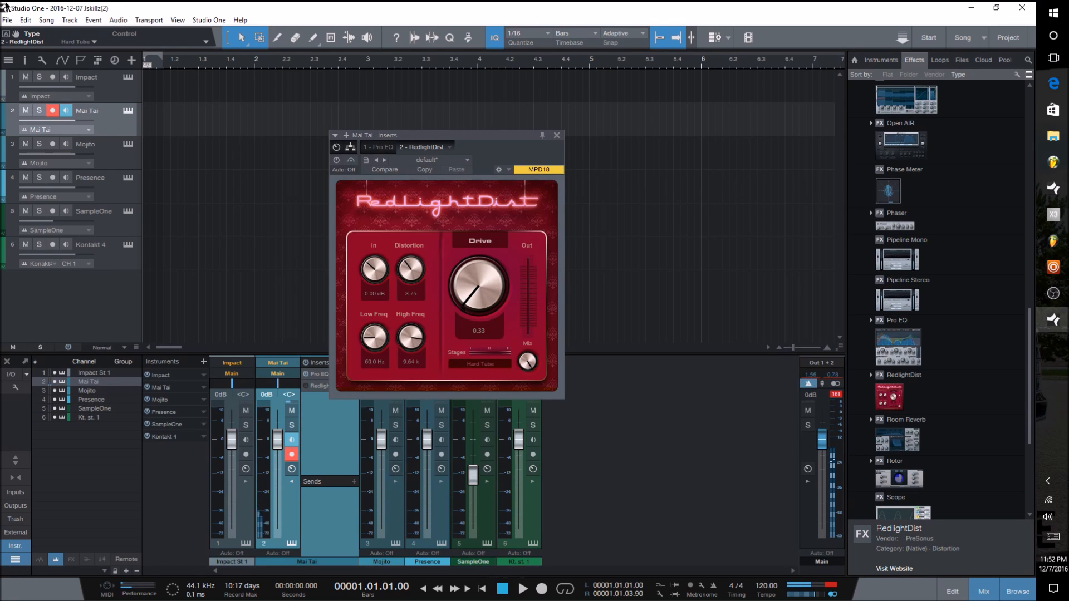
Step: Reactivate RedlightDist on the Mai Tai channel and close its window
click(336, 160)
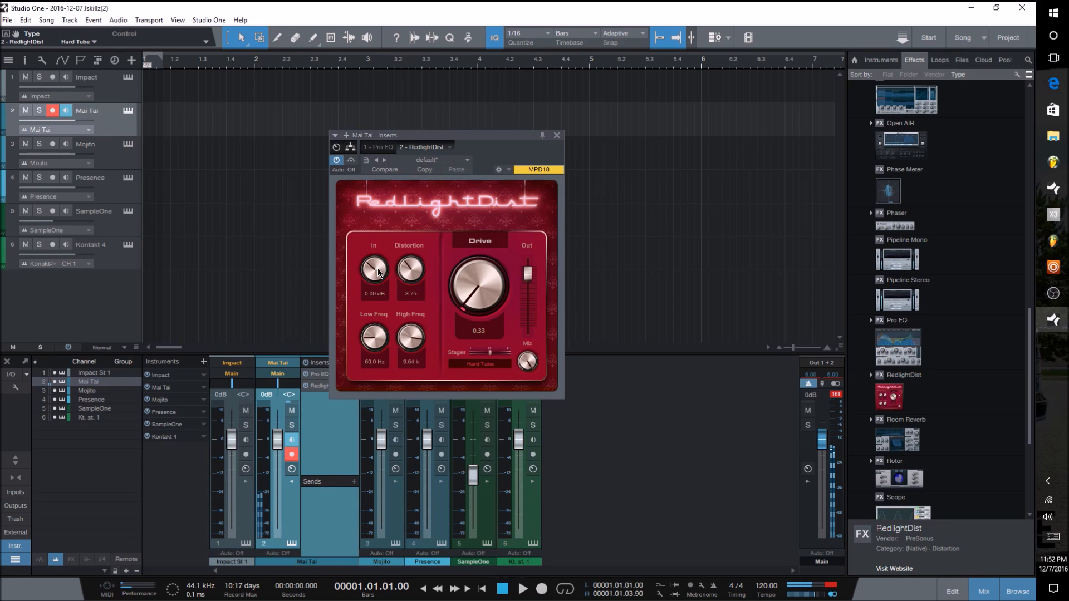
click(557, 135)
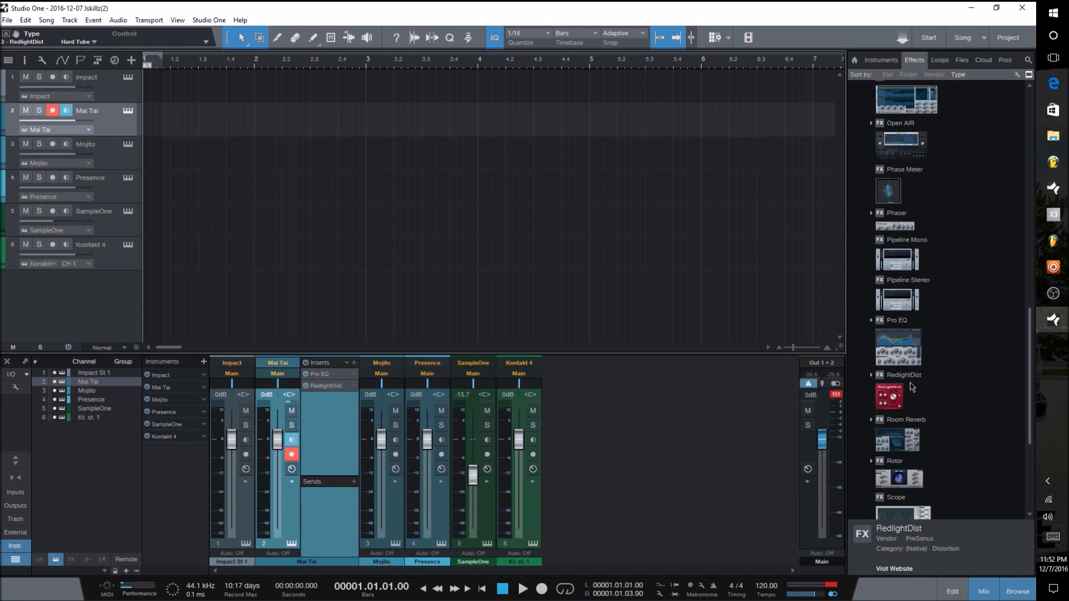
Step: Browse the built-in PreSonus effects from Fat Channel down to X-Trem
scroll(905, 396, up, 5)
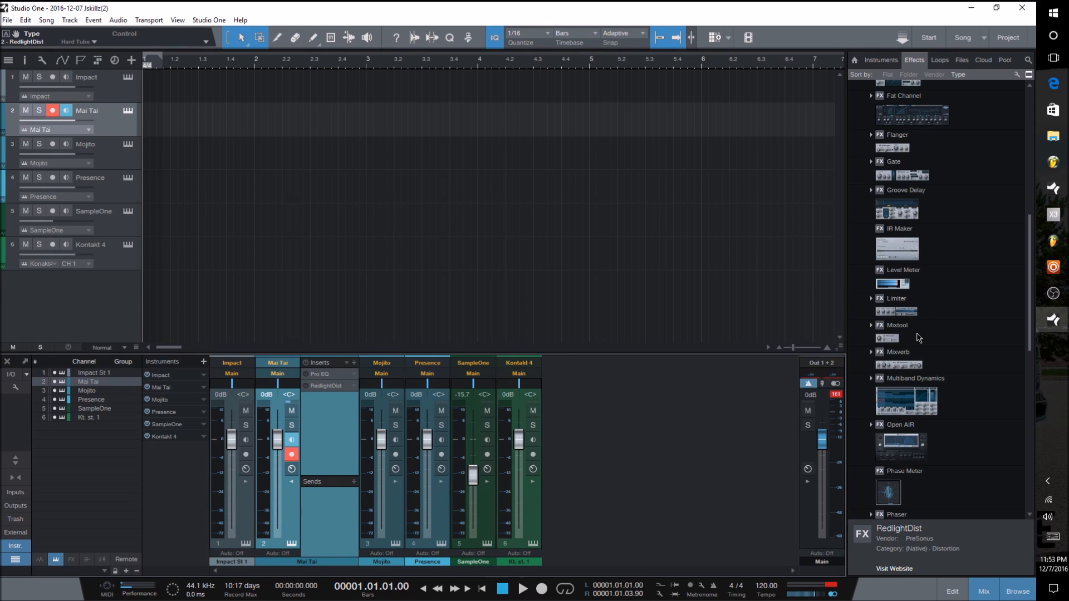
scroll(919, 338, down, 4)
scroll(921, 329, down, 6)
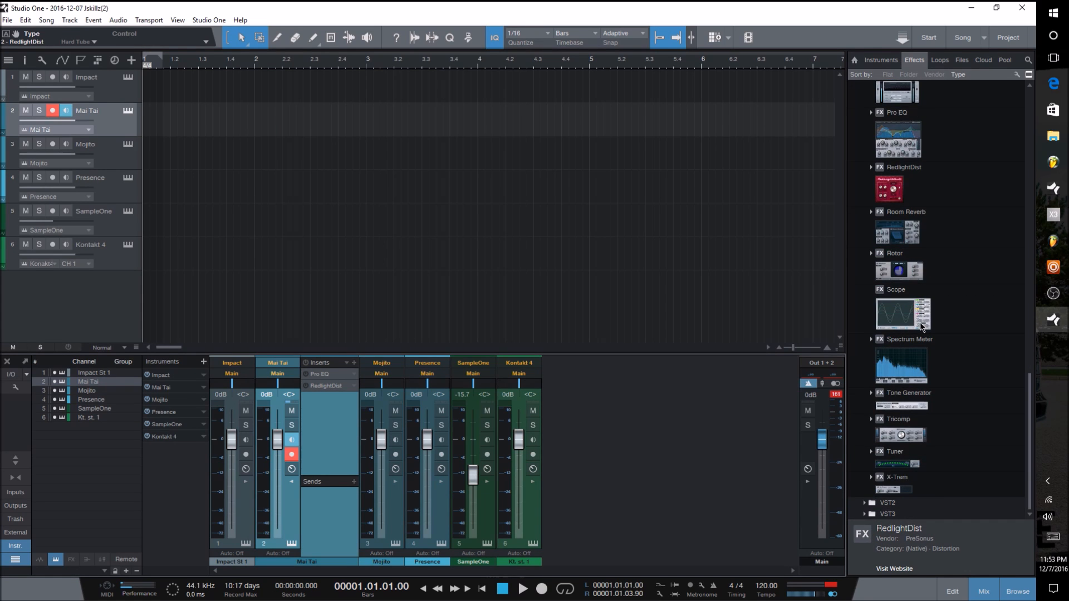
scroll(922, 327, up, 2)
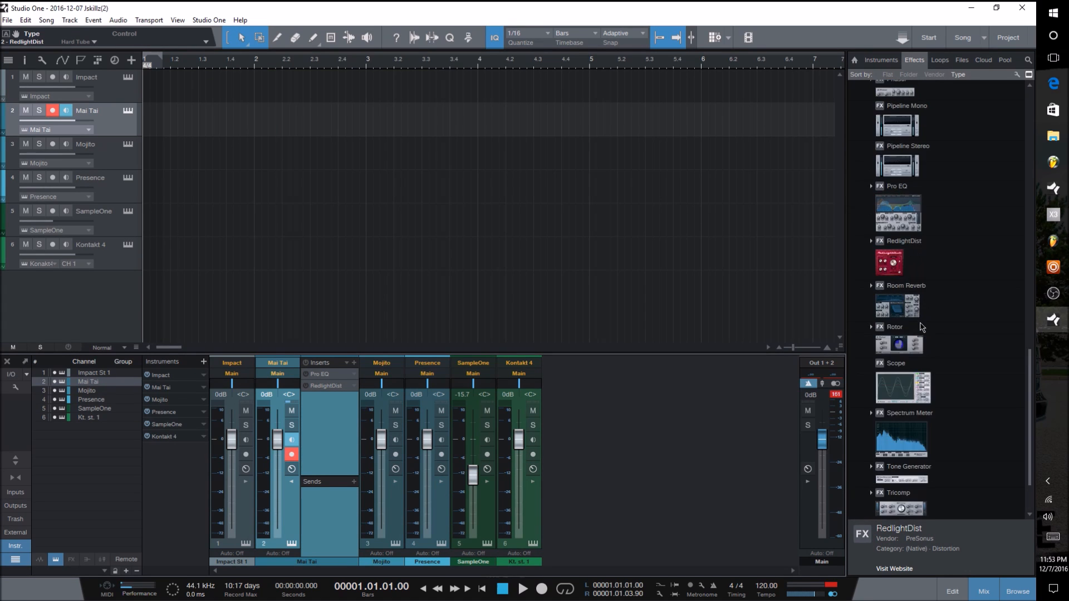
Step: Insert Room Reverb with the Cathedral preset on the Mai Tai channel, and bypass the effect
drag(911, 309, 322, 406)
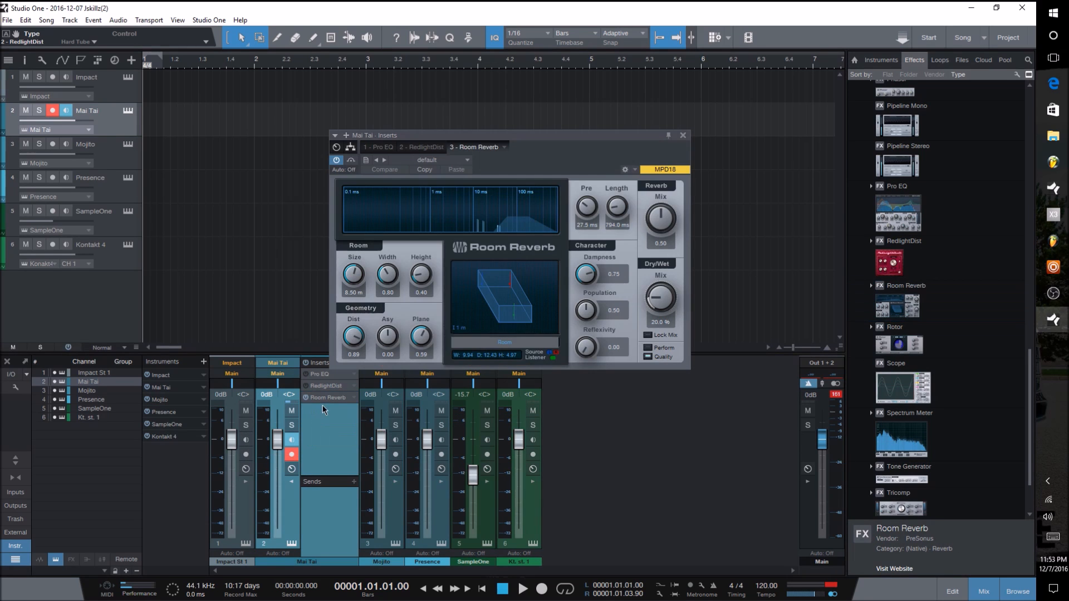
click(445, 161)
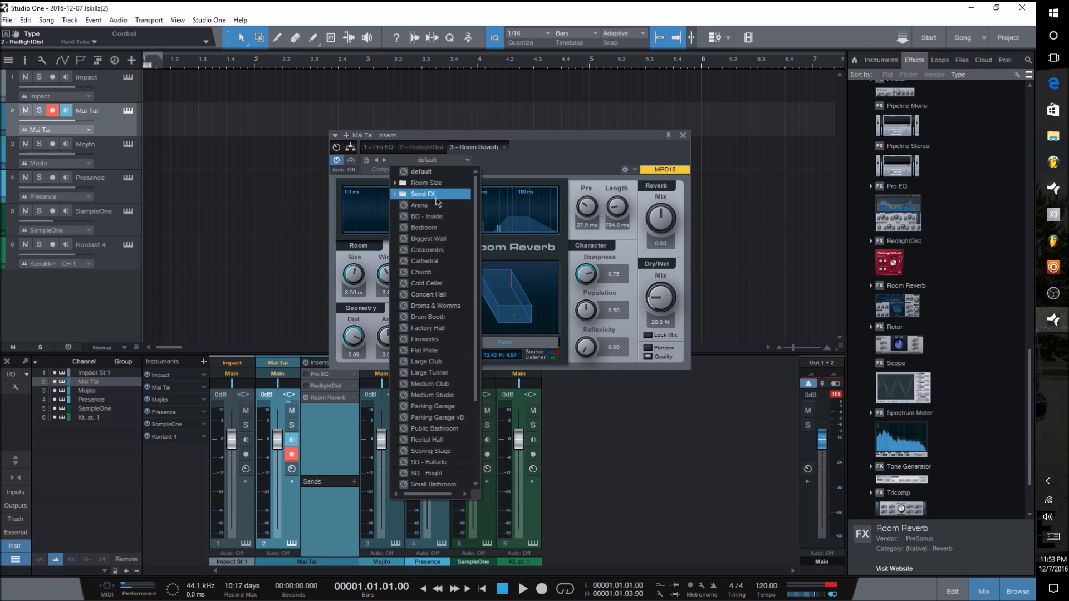
scroll(437, 322, down, 5)
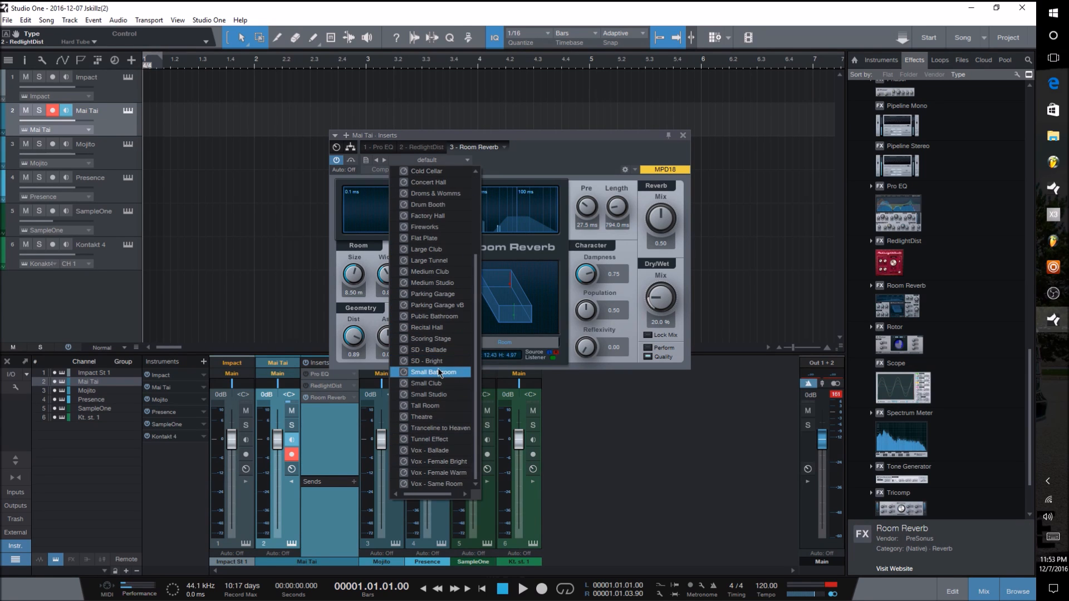
scroll(443, 369, up, 5)
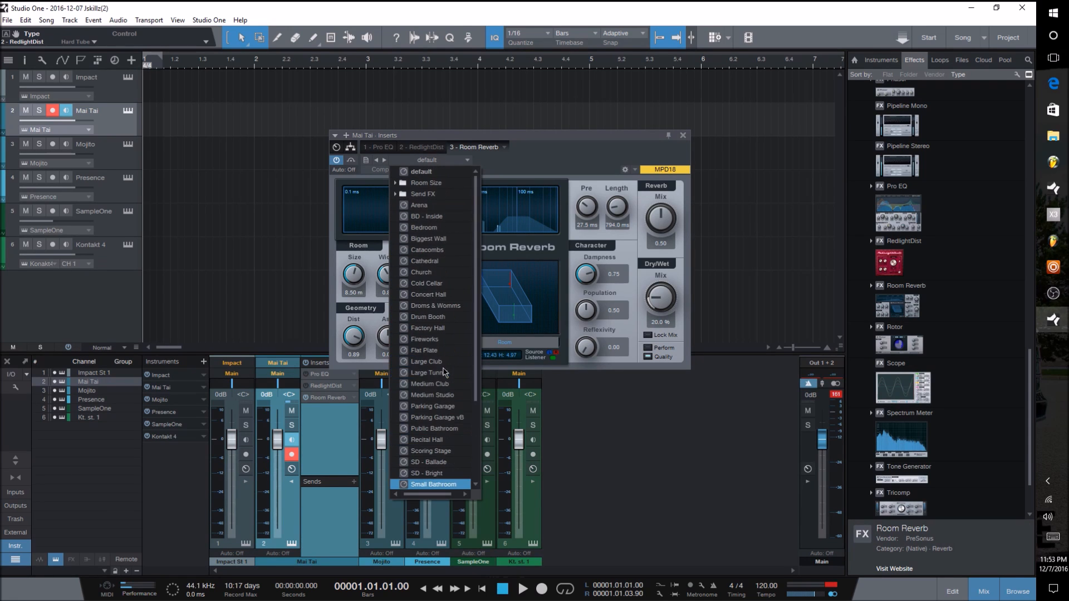
click(454, 261)
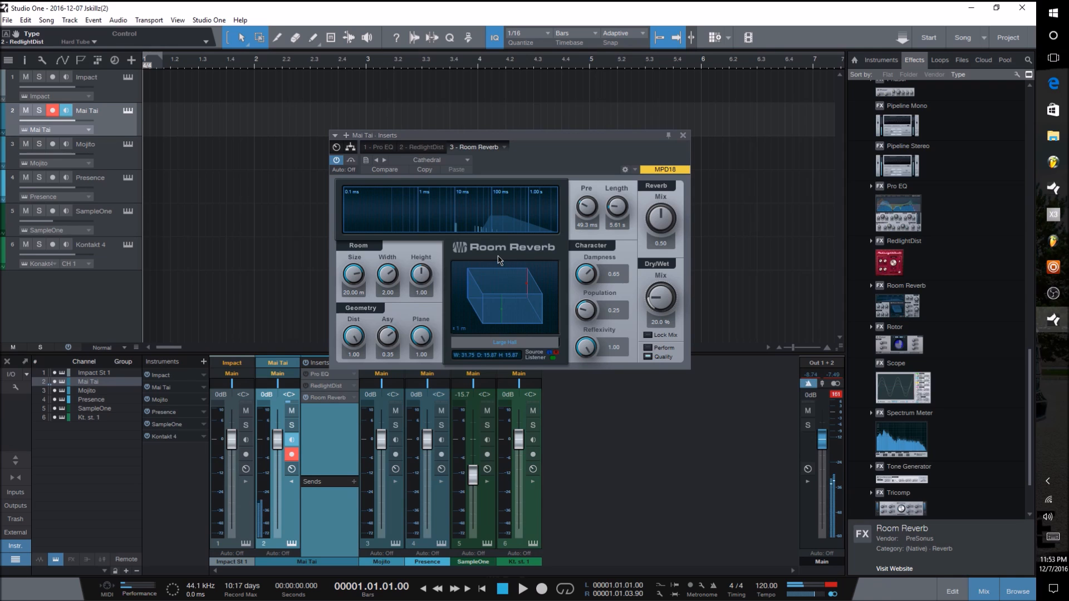
click(306, 397)
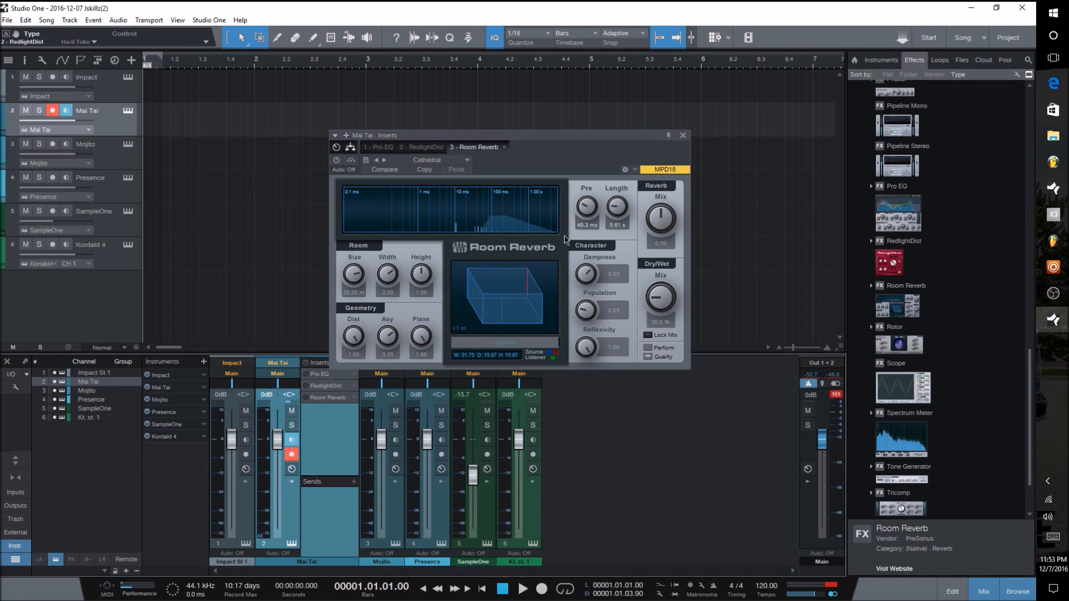
click(683, 136)
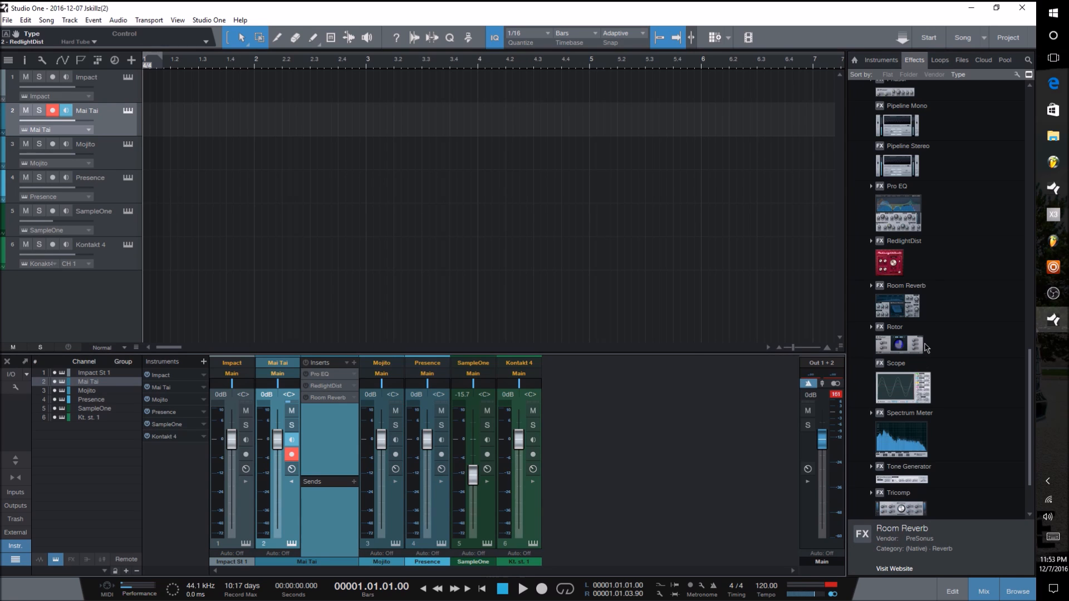
Step: Insert the Mixverb effect on the Mai Tai channel and view its presets
scroll(925, 348, up, 5)
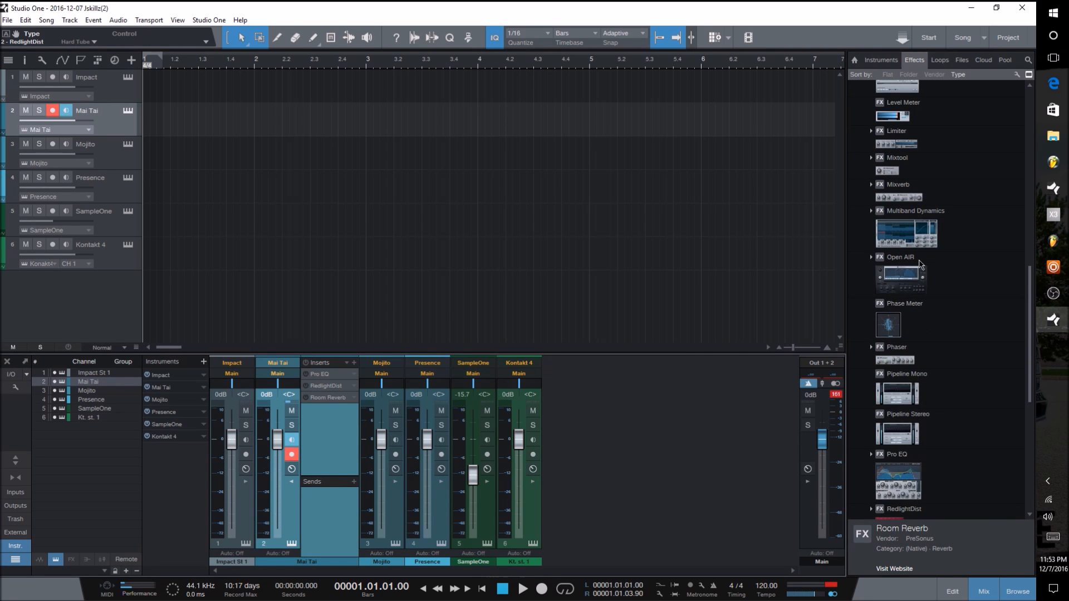
drag(918, 203, 326, 424)
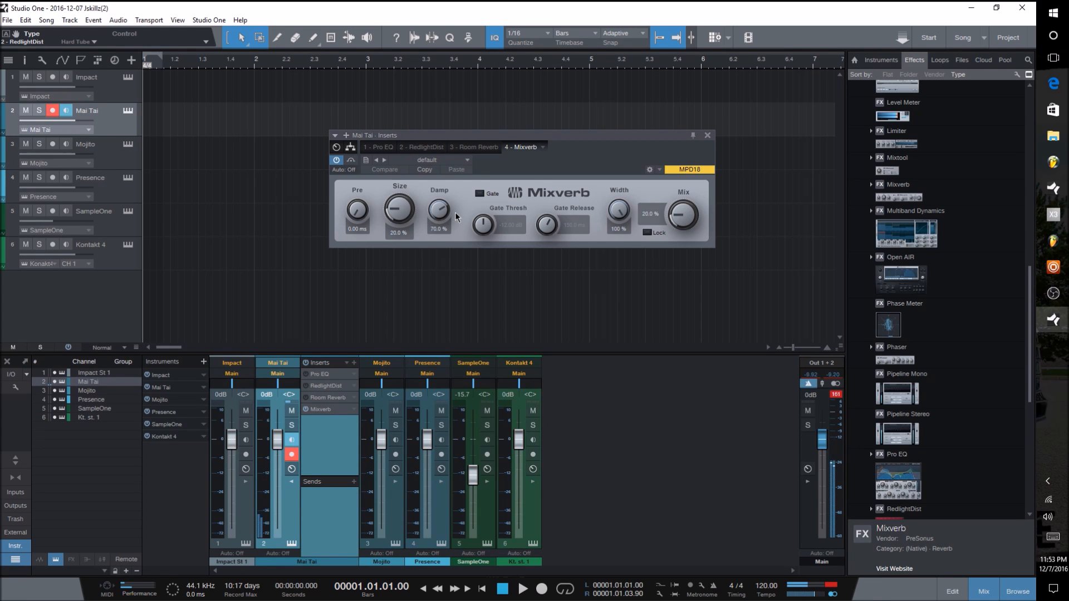
click(457, 163)
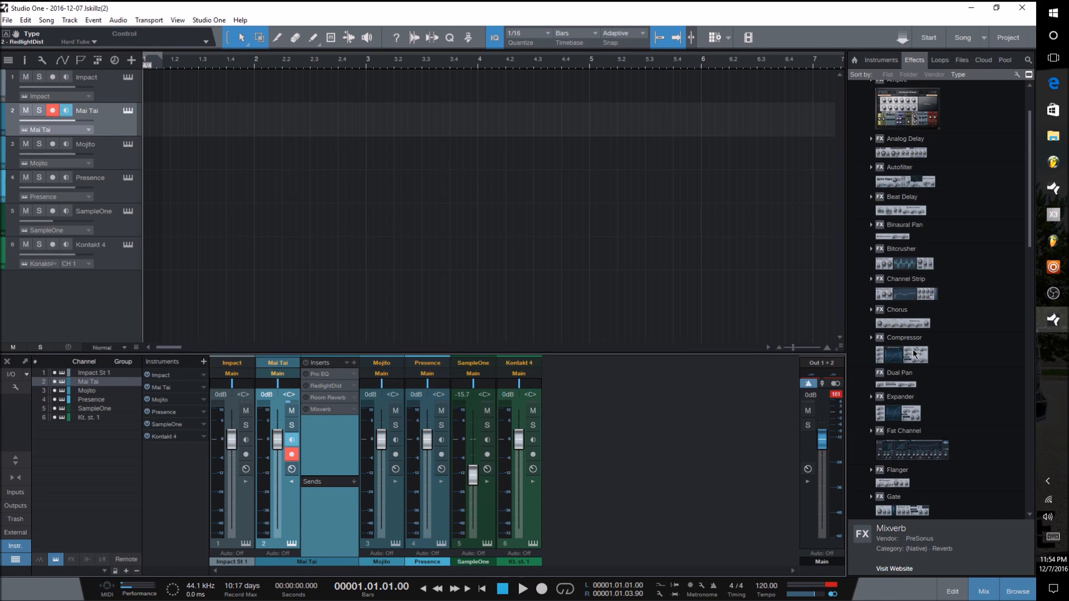
Step: Insert a Compressor on the Mai Tai channel with ratio 20.0:1, threshold -9.48 dB and knee 0.10 dB
drag(913, 354, 334, 426)
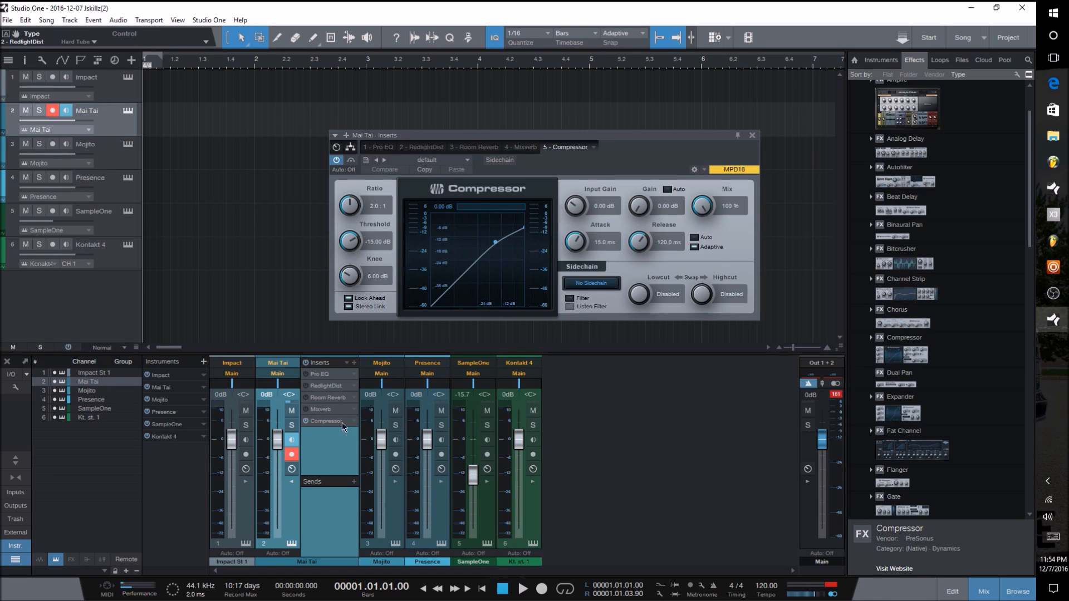
mouse_move(551, 145)
mouse_down()
mouse_move(490, 146)
mouse_move(563, 147)
mouse_move(517, 140)
mouse_move(447, 163)
mouse_up()
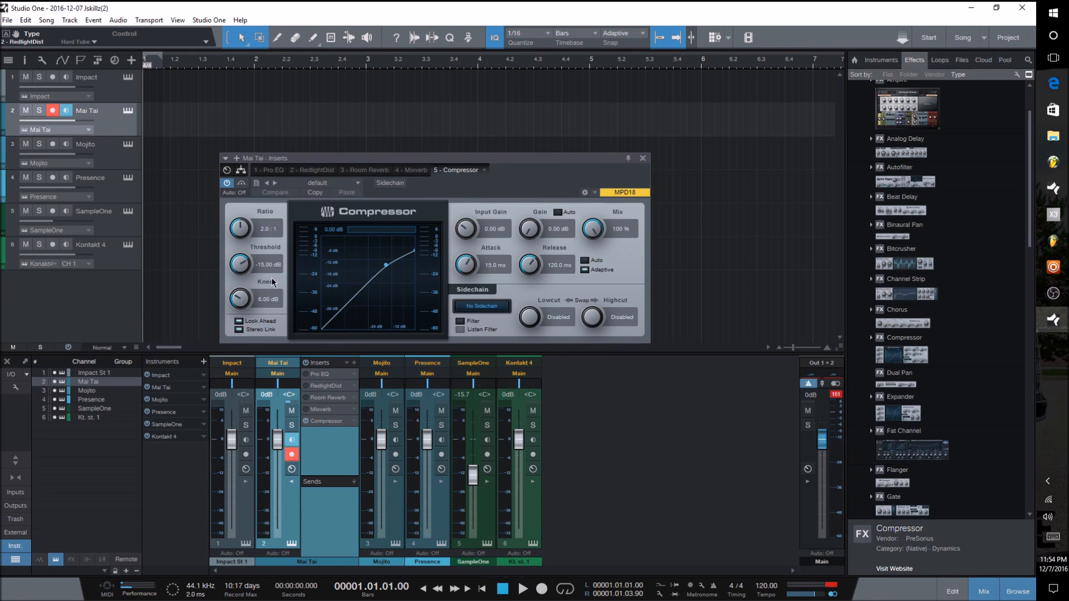
drag(247, 267, 241, 291)
drag(244, 218, 259, 175)
mouse_move(244, 309)
mouse_down()
mouse_move(243, 231)
mouse_move(237, 305)
mouse_up()
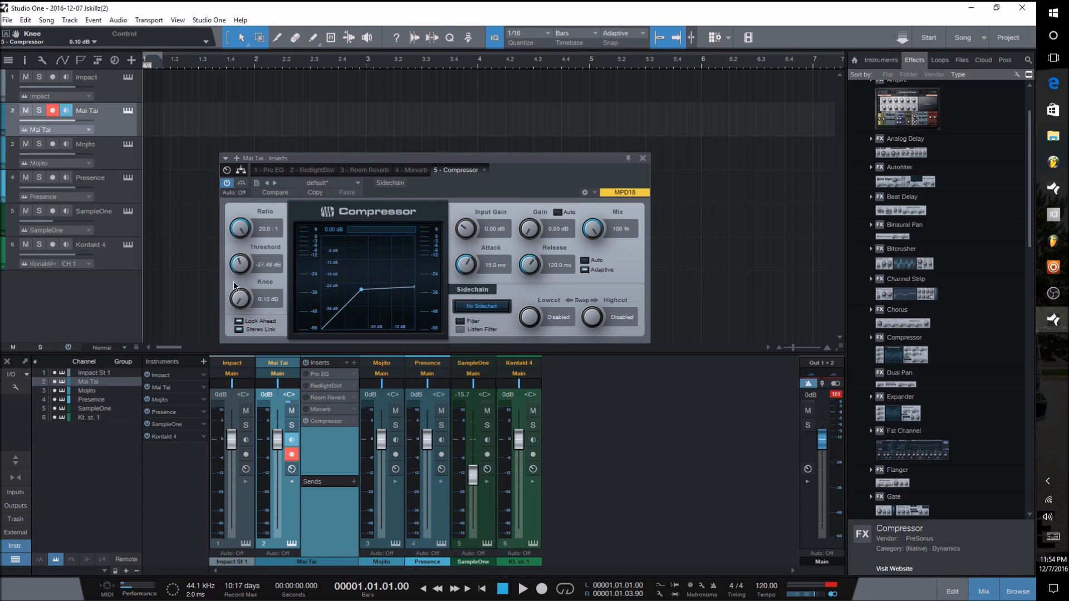
drag(237, 263, 243, 227)
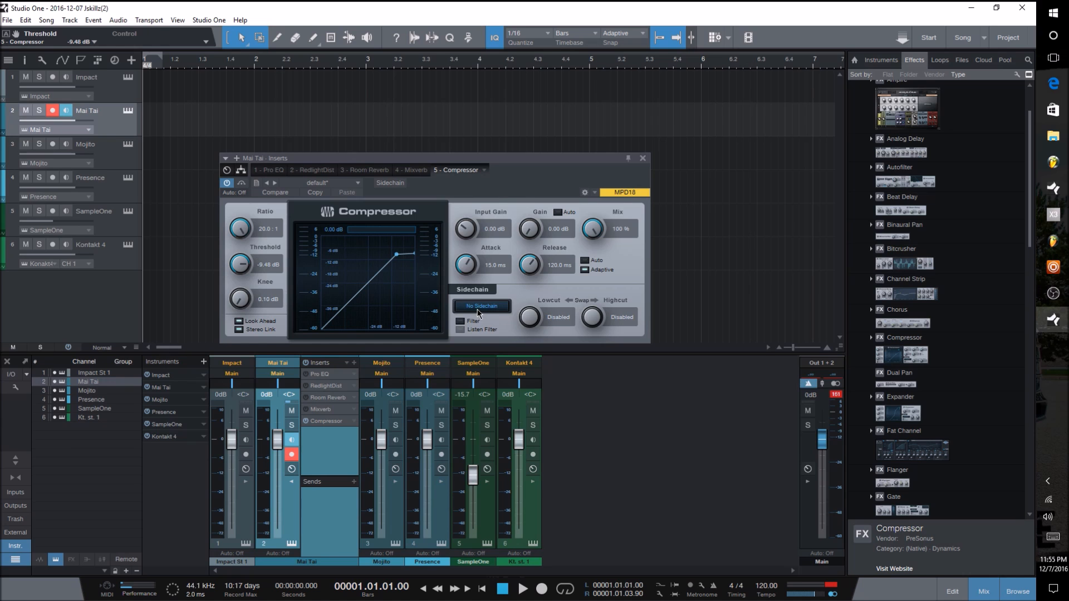
drag(442, 161, 445, 78)
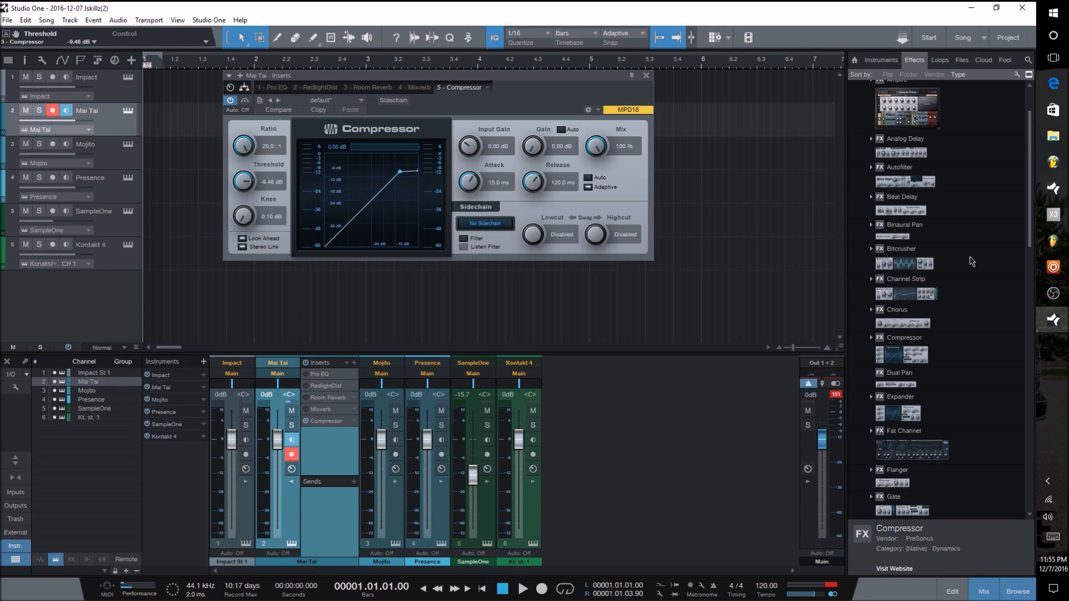
Step: Place JB Kick 15.wav from the Dipset Sound Kit's Kick folder on a new audio track at the start of the song
click(961, 60)
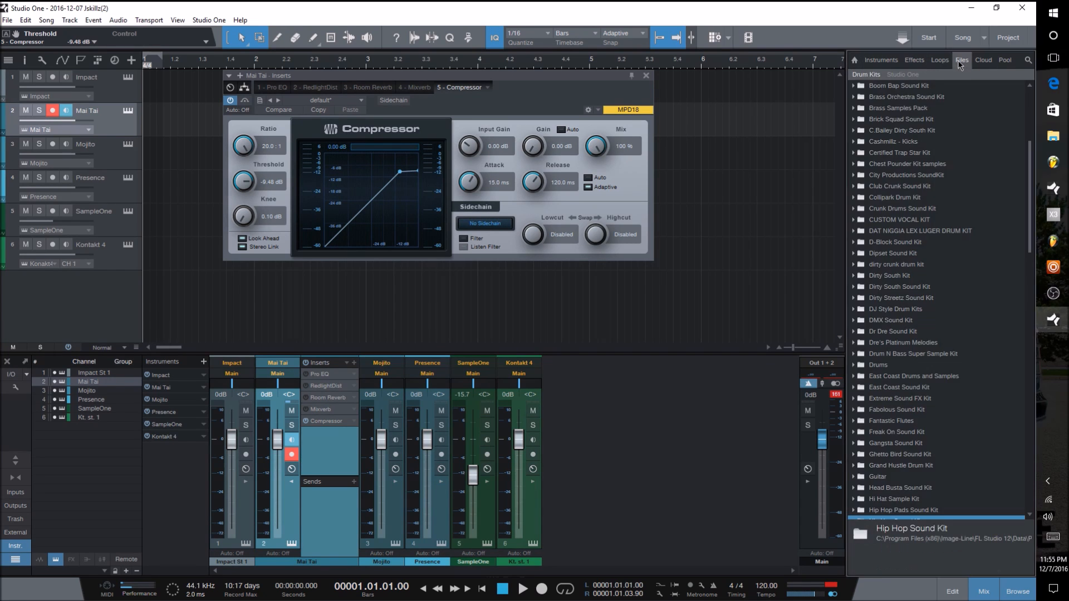
click(898, 367)
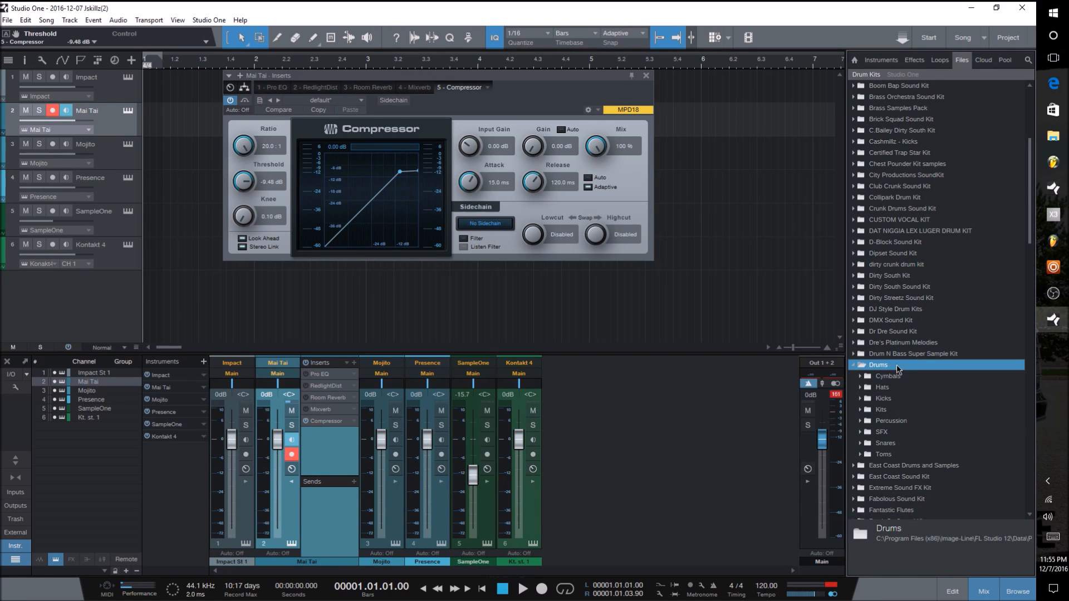
click(898, 400)
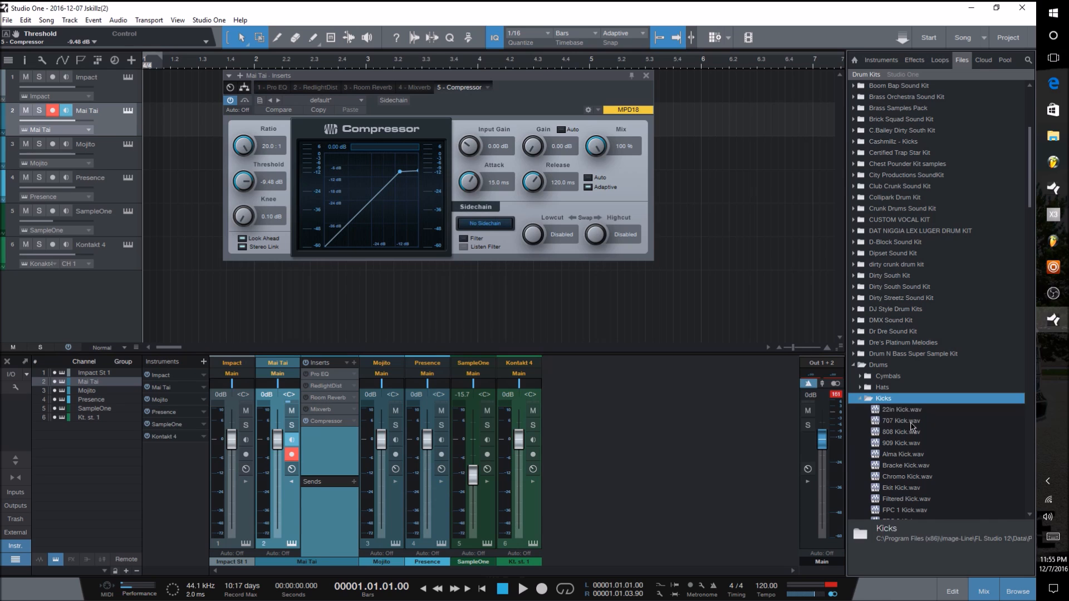
click(913, 422)
click(891, 254)
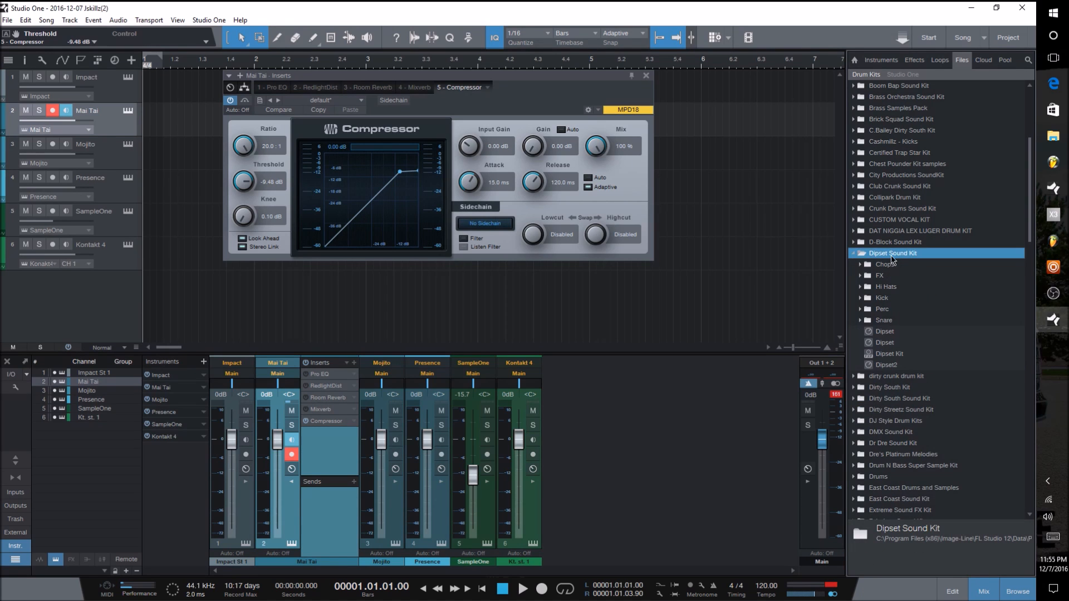
click(888, 299)
drag(903, 309, 203, 287)
click(210, 294)
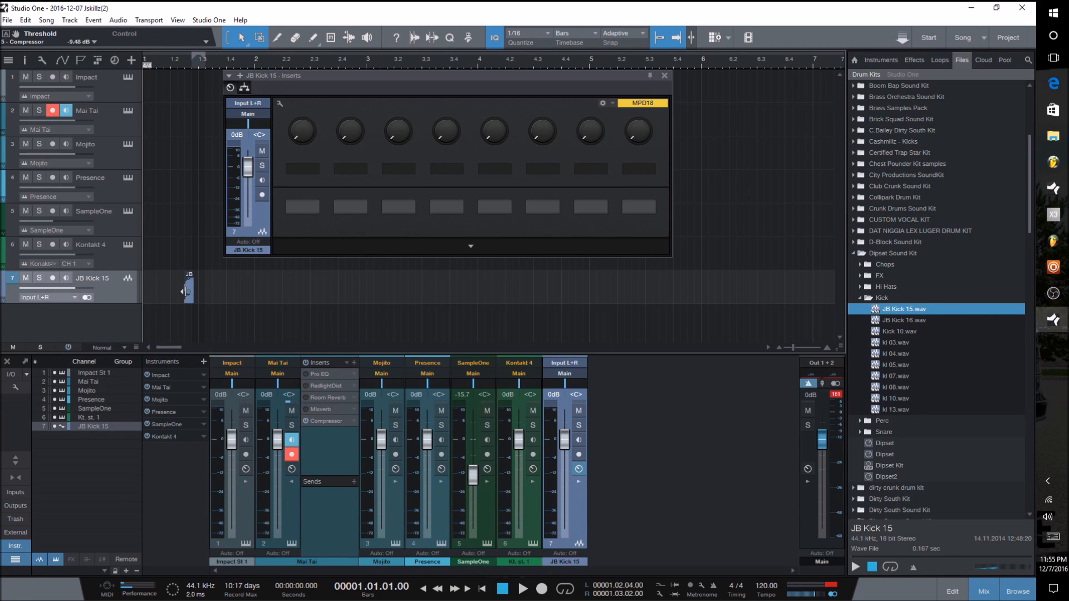
drag(190, 301, 148, 301)
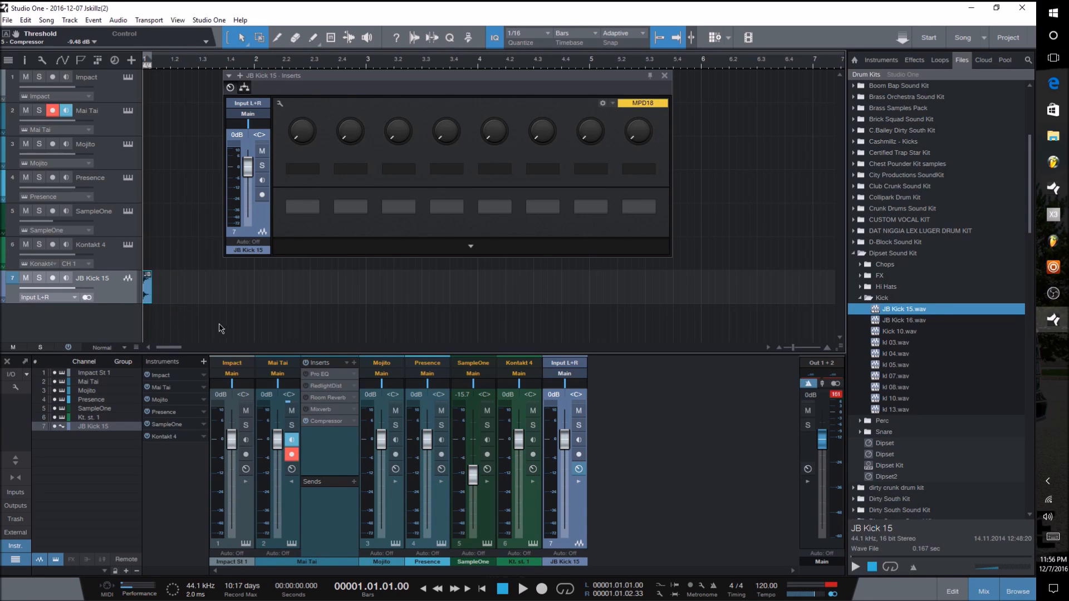
click(882, 298)
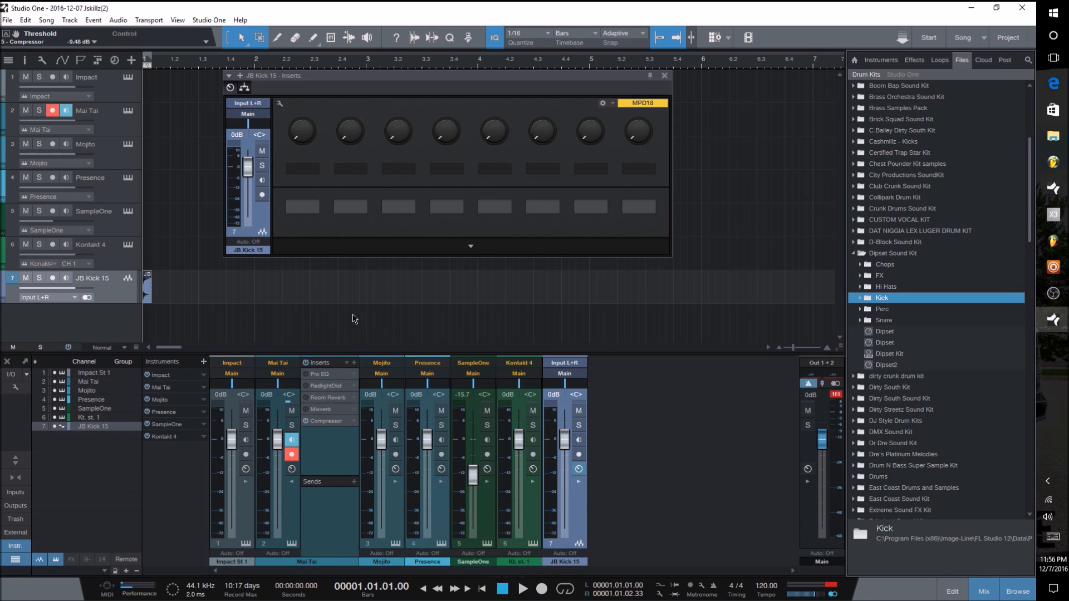
Step: Add a sidechain send from the JB Kick 15 channel to the Mai Tai channel's Compressor
click(579, 482)
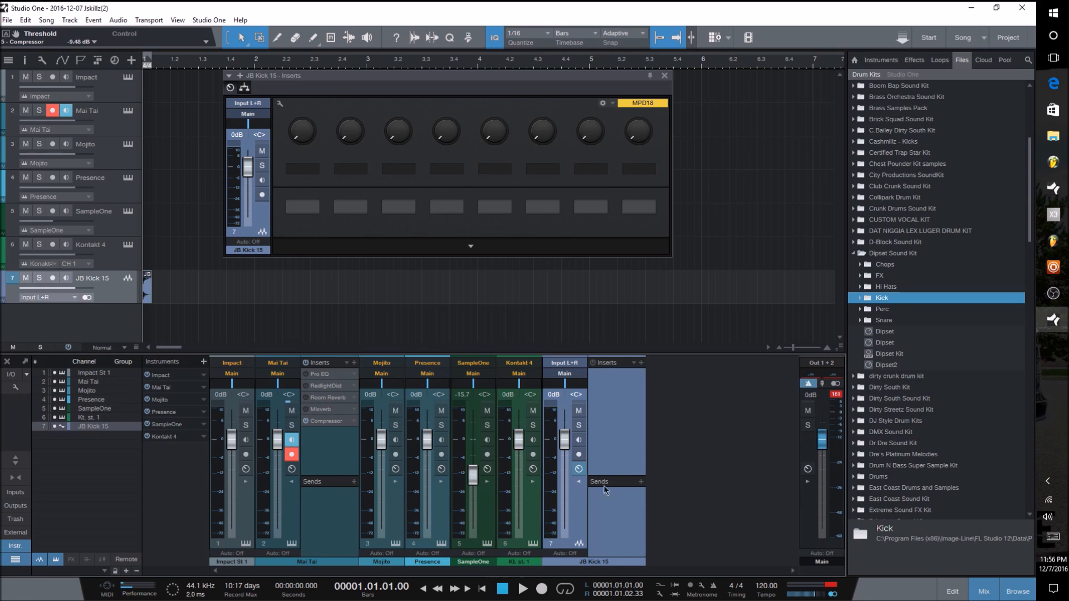
click(641, 482)
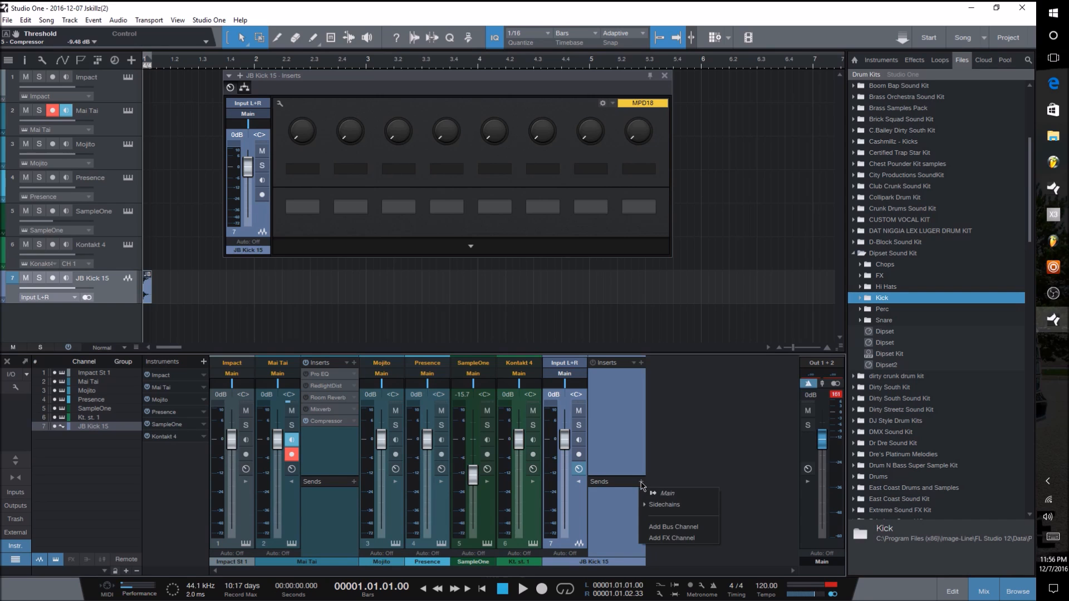
click(669, 507)
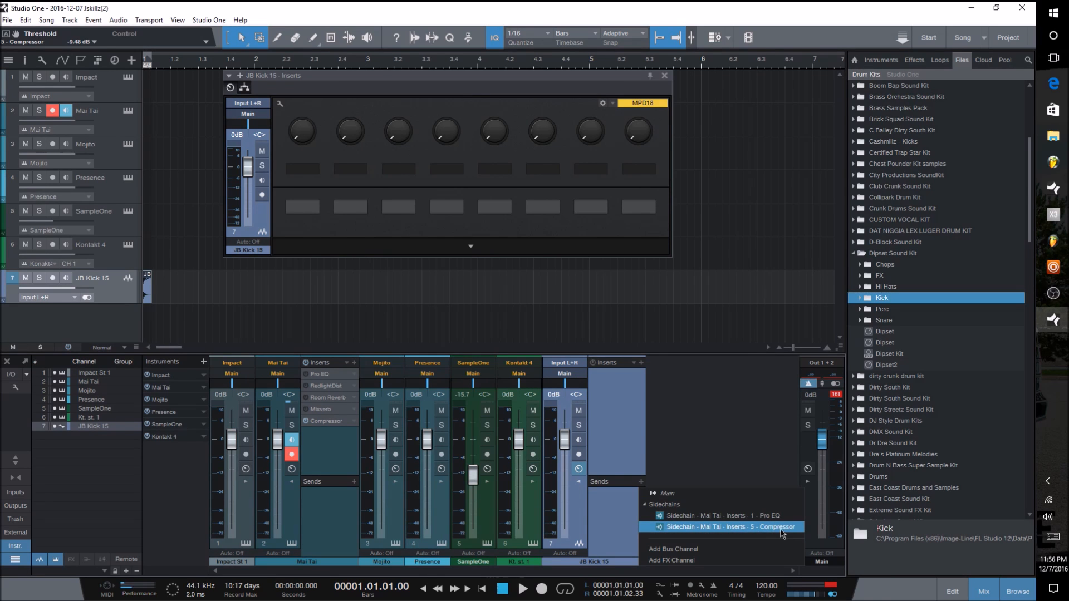
click(739, 532)
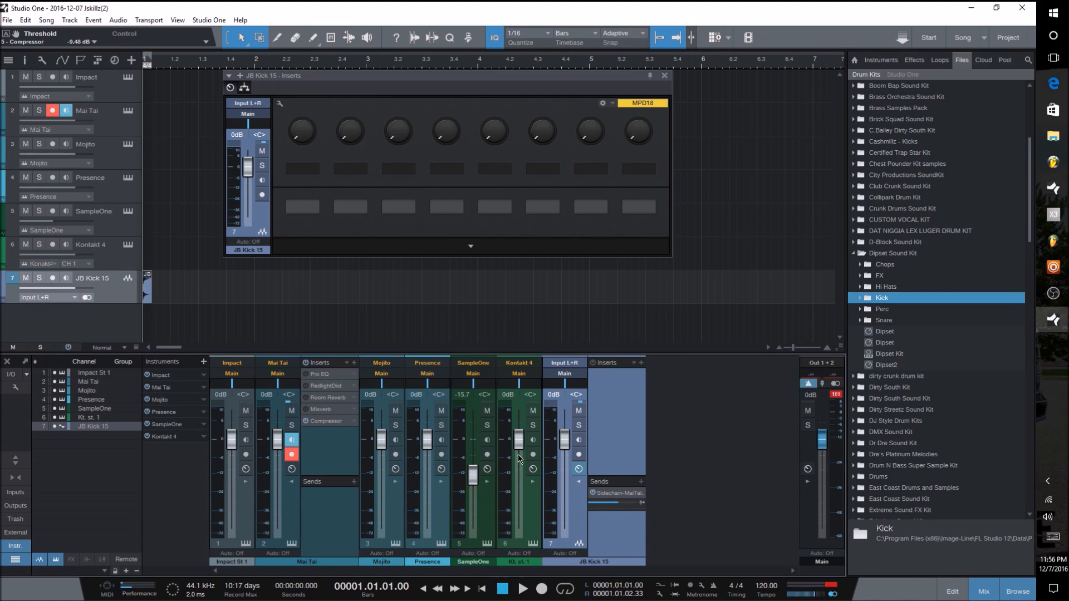
Step: Reopen the Mai Tai channel's Compressor and lower its threshold to -37.32 dB
click(323, 421)
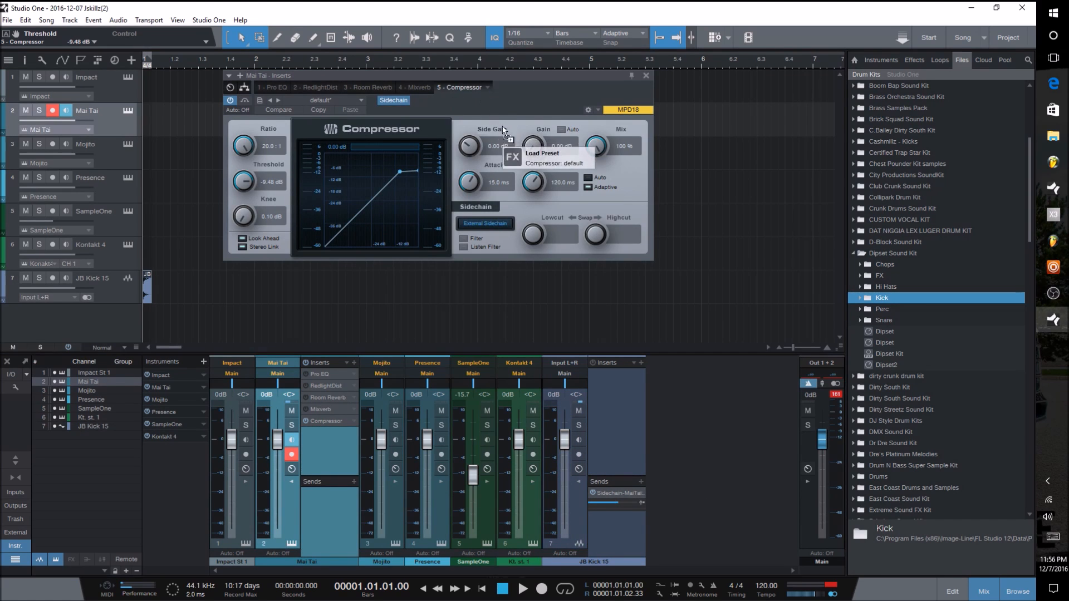
drag(520, 78, 557, 130)
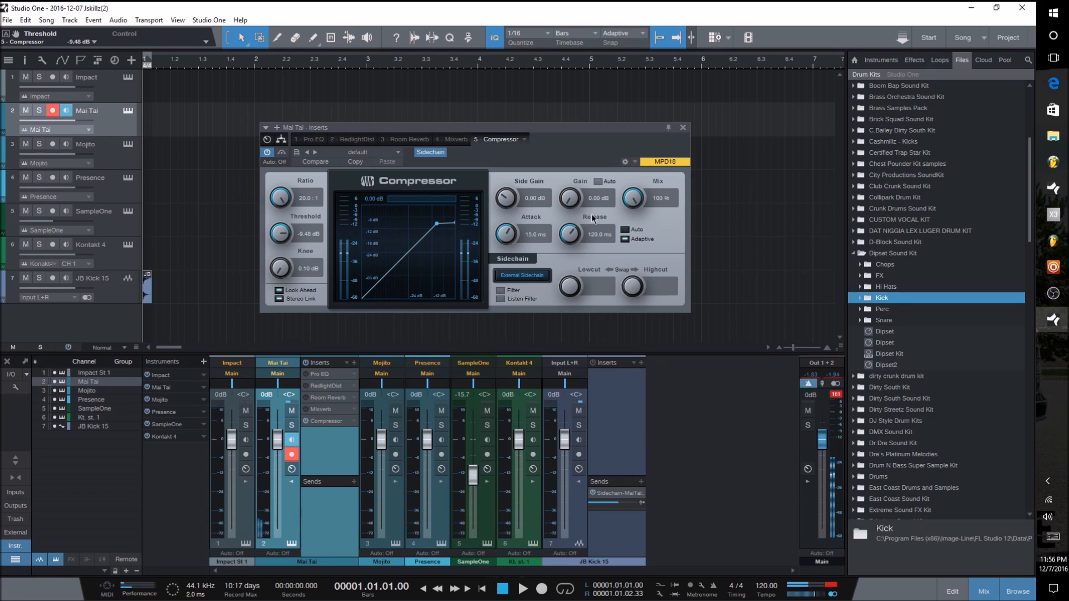
drag(281, 234, 289, 306)
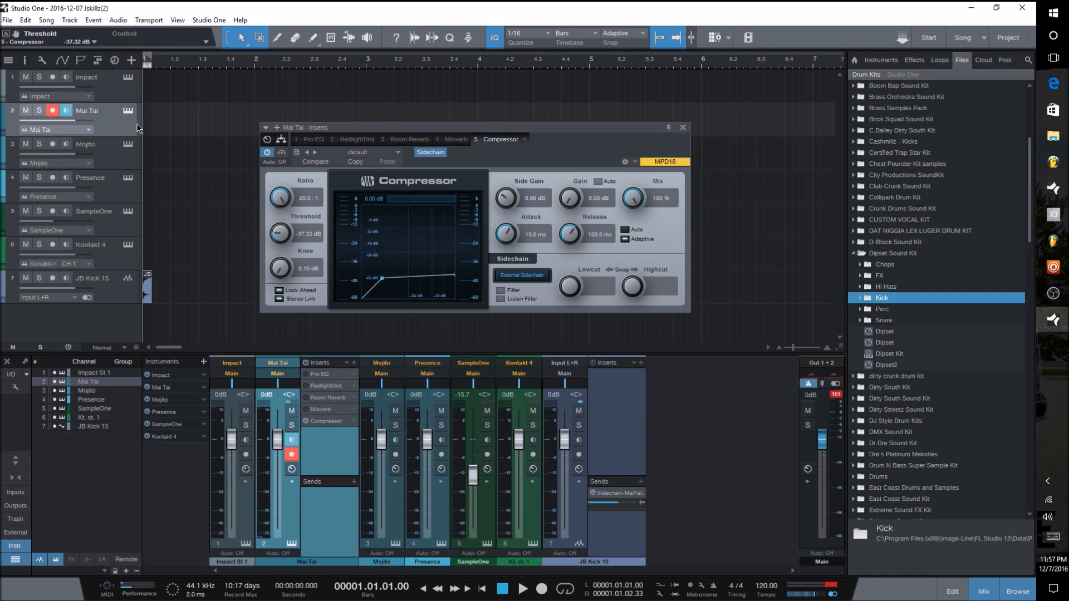
Step: Remove the JB Kick 15 track from the song
click(148, 295)
right_click(148, 295)
right_click(117, 290)
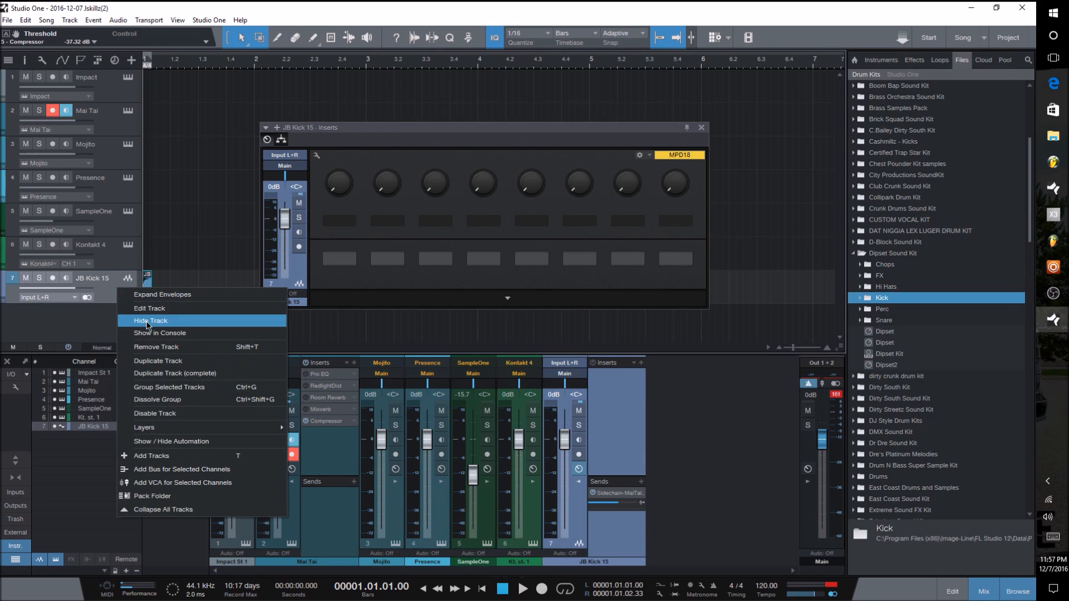
click(170, 348)
Step: Insert the Ampire effect on the Mai Tai channel and set its amp model to Clean American
scroll(928, 350, up, 3)
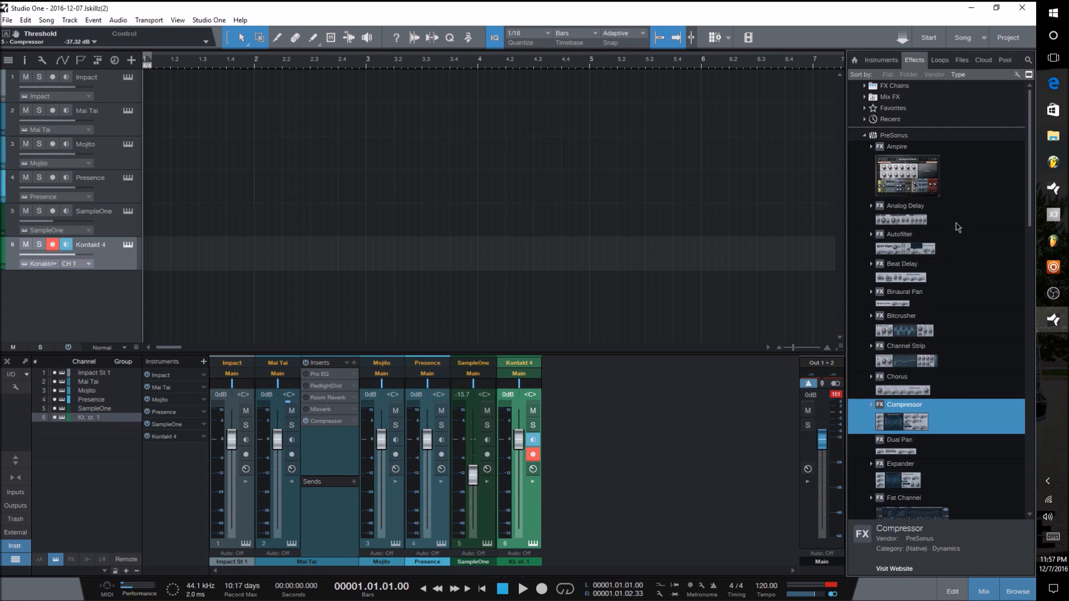
double_click(902, 172)
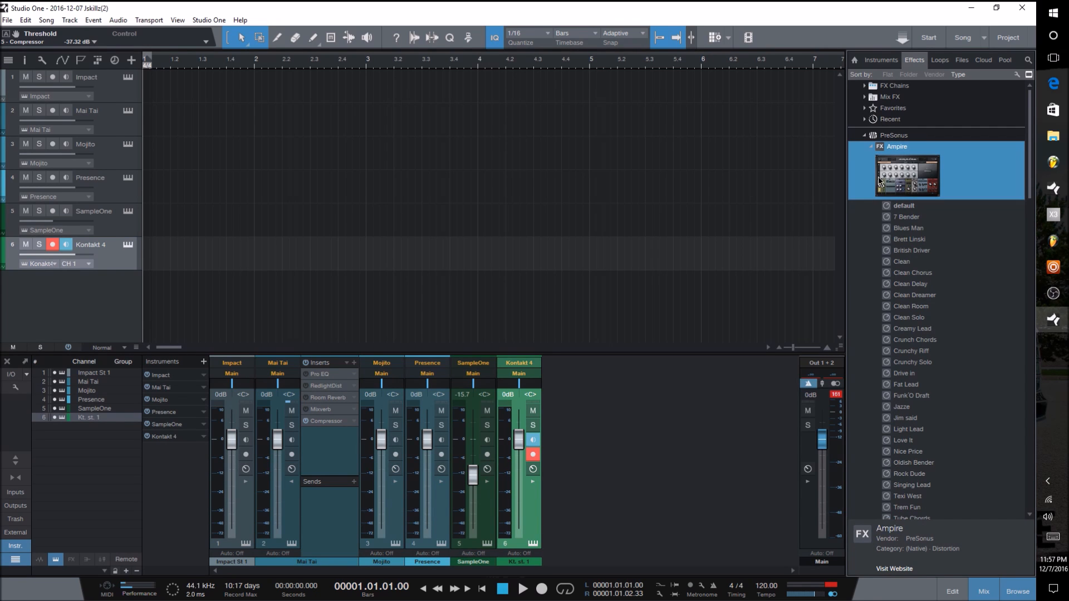
drag(931, 167, 311, 424)
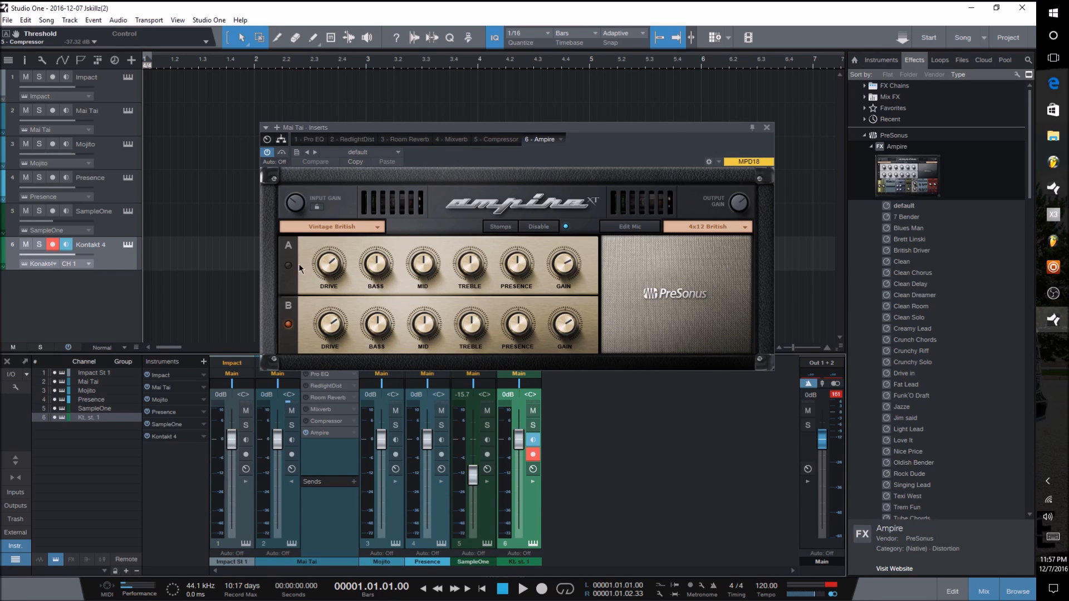
click(375, 228)
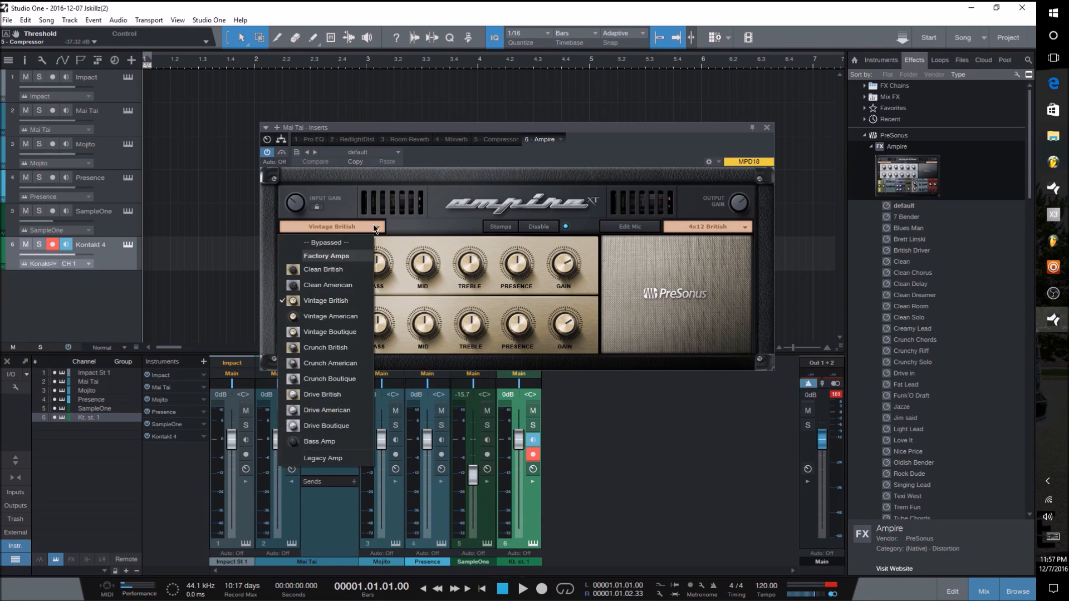
click(351, 287)
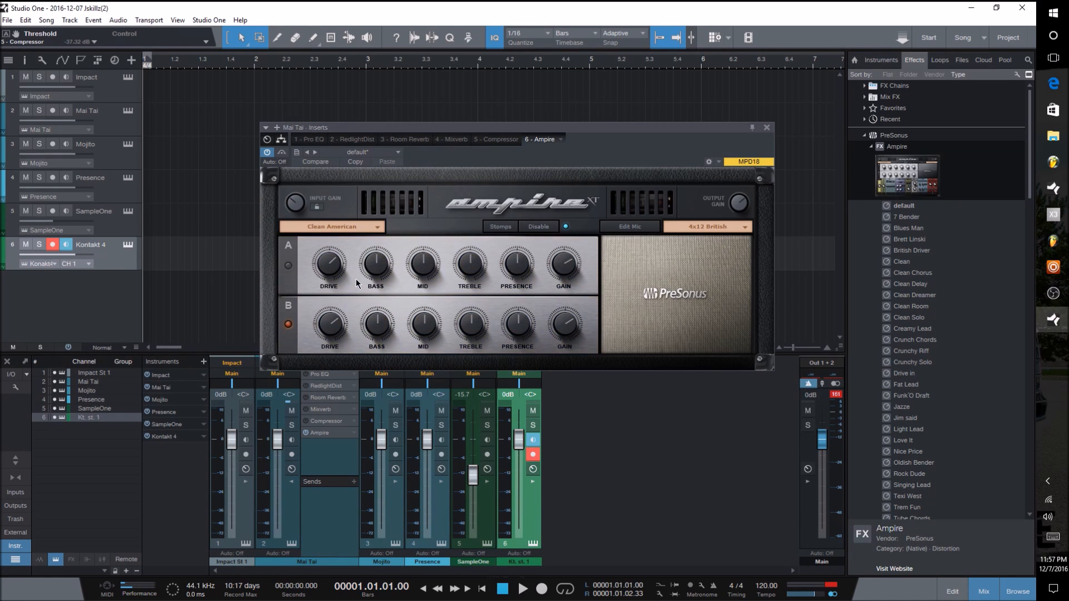
Step: Set Ampire's amp model to Bass Amp and look through the available cabinets without choosing one
click(378, 227)
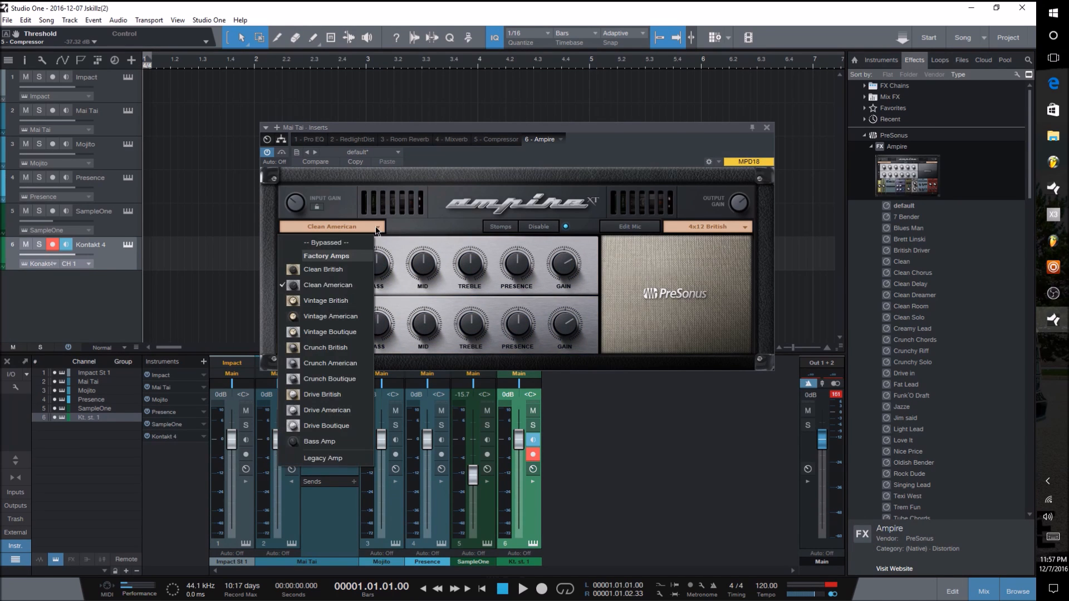
click(334, 441)
click(377, 227)
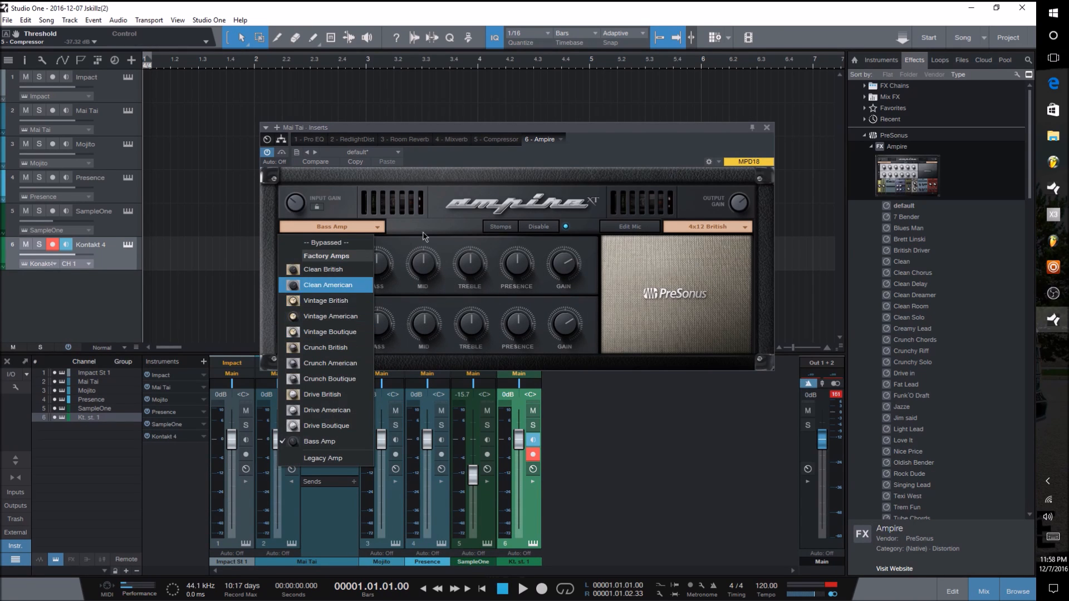
click(445, 227)
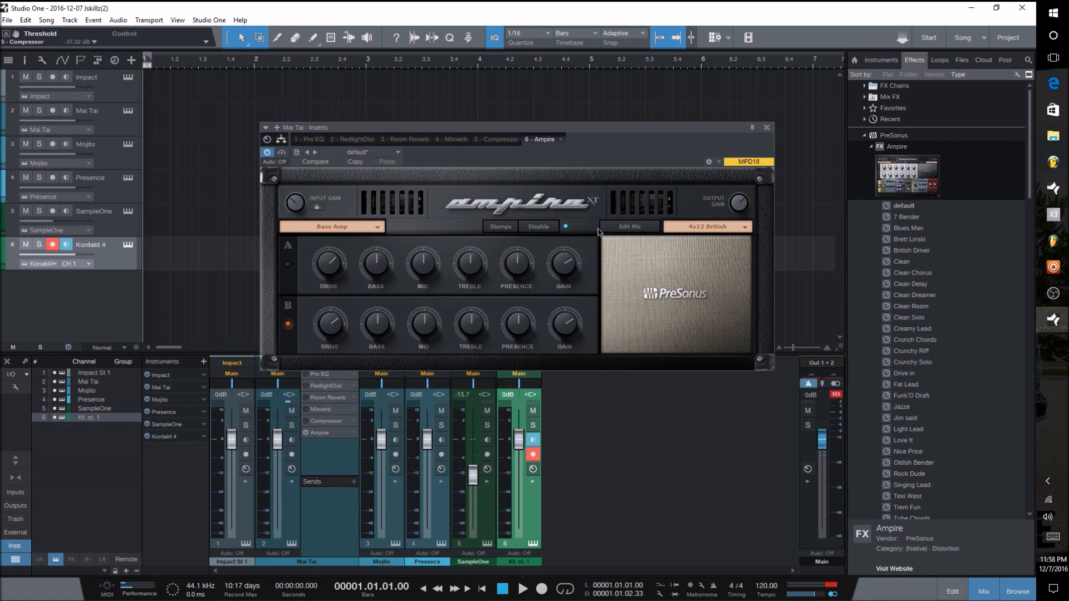
click(745, 228)
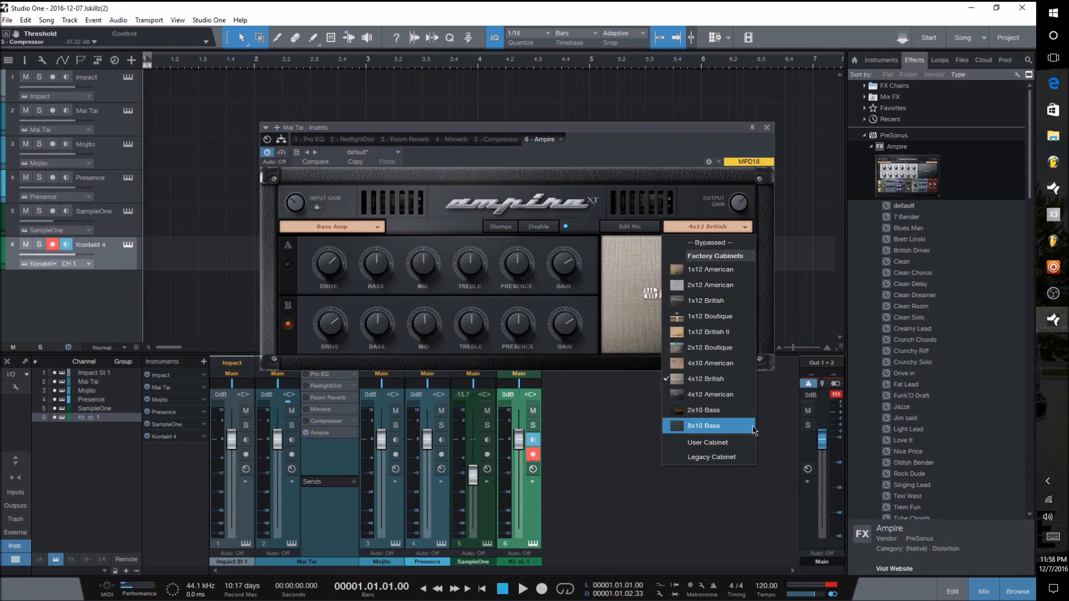
click(694, 196)
Step: Insert the Autofilter effect on the Mai Tai channel and look over its Filter 1 and Filter 2 types
click(872, 146)
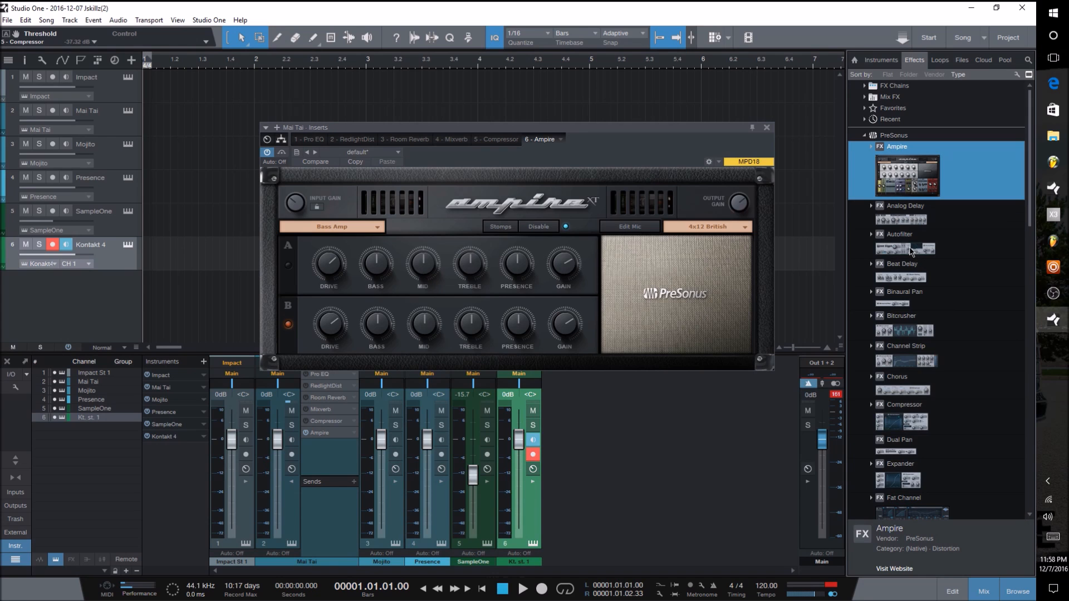
drag(911, 252, 315, 442)
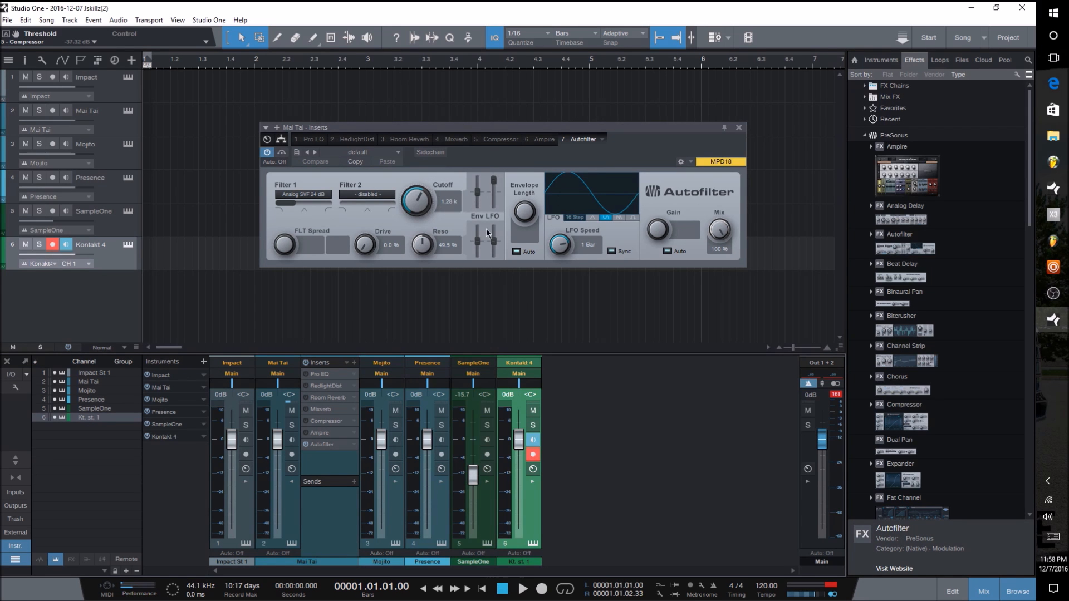
drag(288, 203, 315, 203)
click(367, 192)
click(368, 194)
click(316, 194)
click(313, 193)
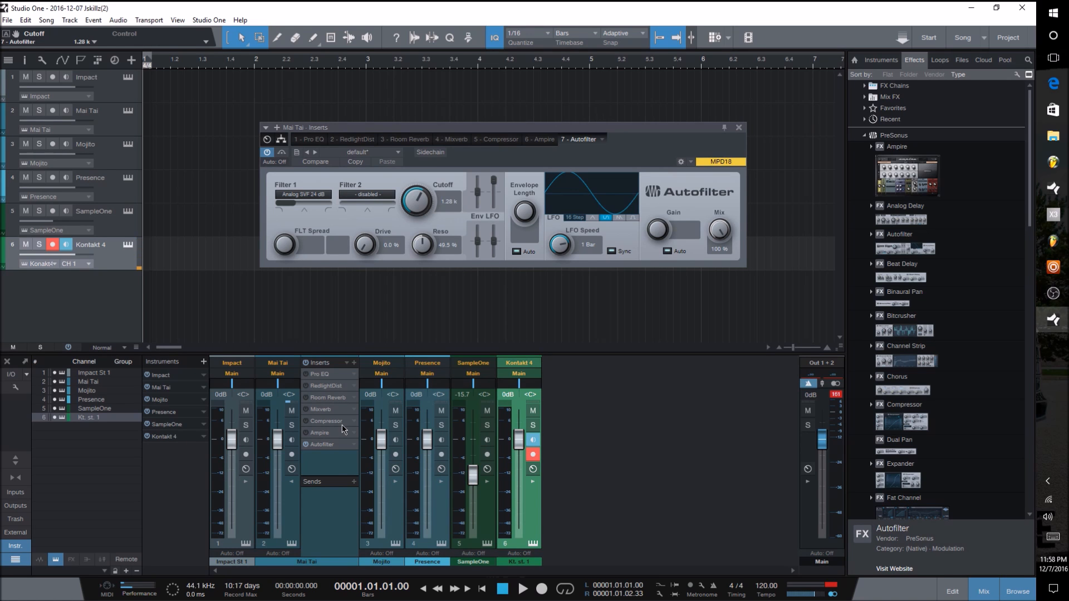
Step: Select the Mai Tai track and set Autofilter's Filter 1 to Ladder LP 18 dB, cutoff to 643 Hz and LFO speed to 1/4
click(109, 128)
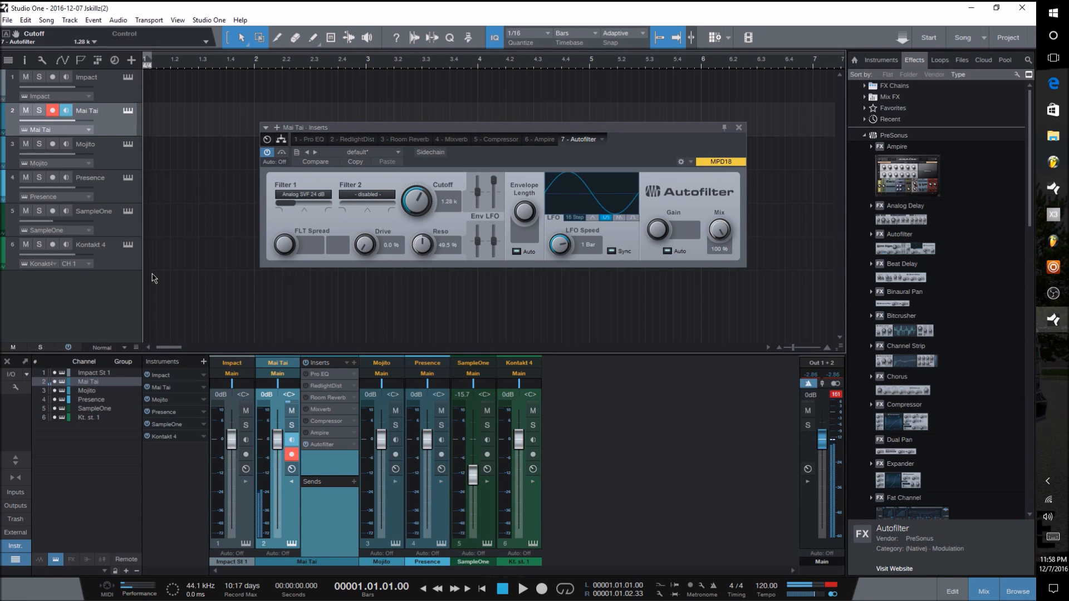
click(303, 194)
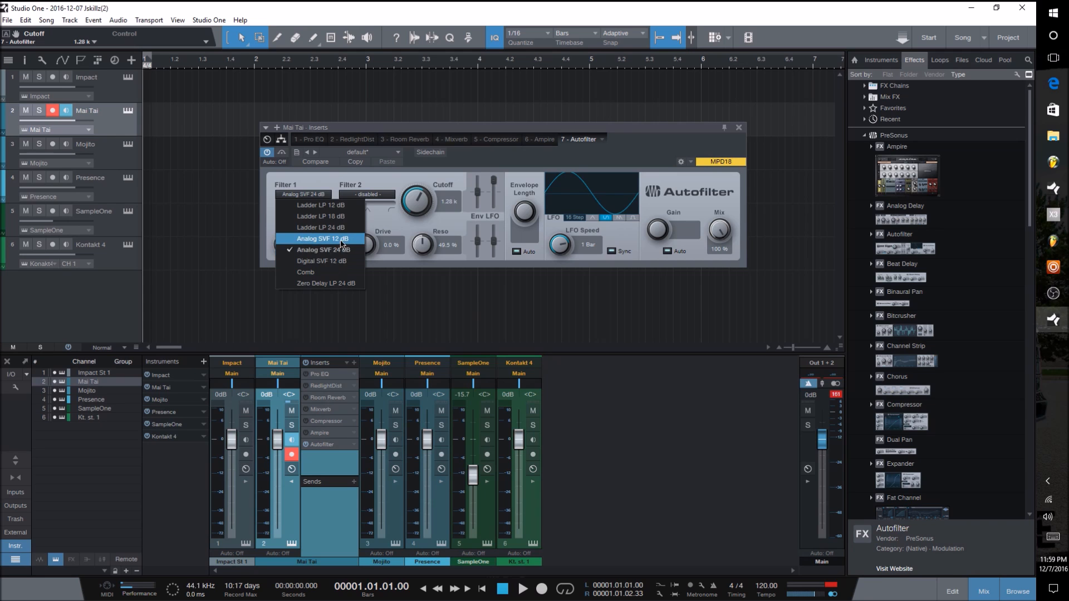
click(356, 216)
drag(421, 206, 420, 229)
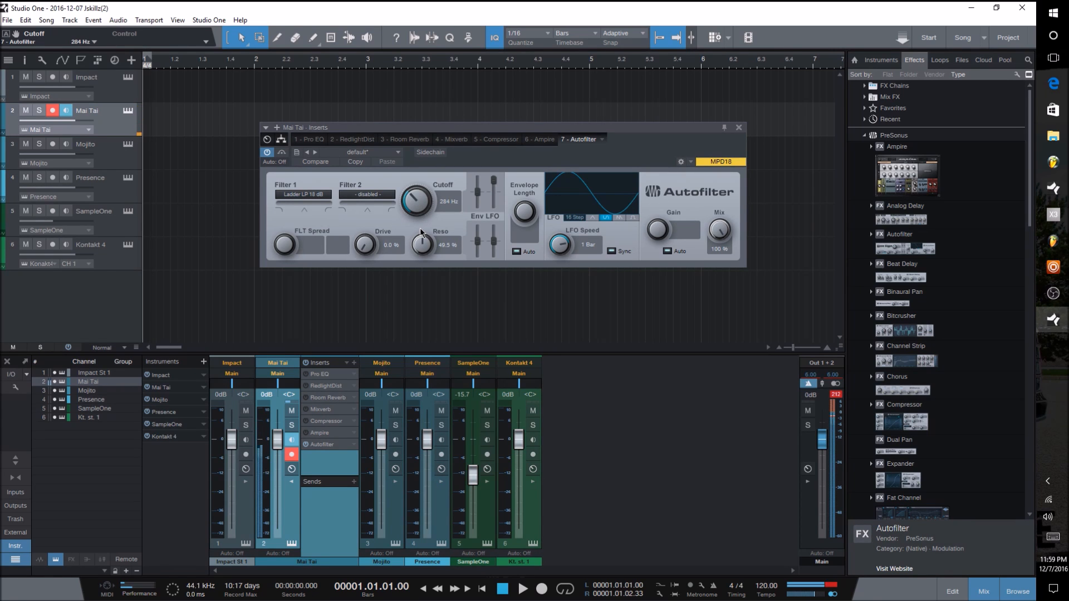
drag(423, 216, 423, 186)
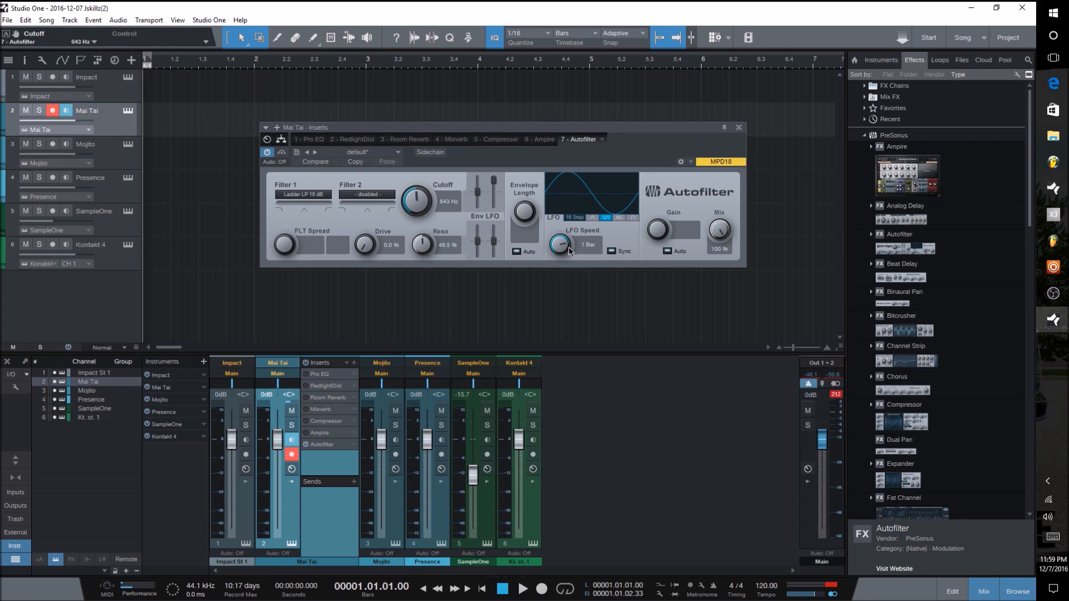
mouse_move(563, 246)
mouse_down()
mouse_move(558, 265)
mouse_move(556, 244)
mouse_up()
drag(556, 244, 552, 261)
Step: Close the Autofilter window and insert the Beat Delay effect on the Mai Tai channel
click(739, 127)
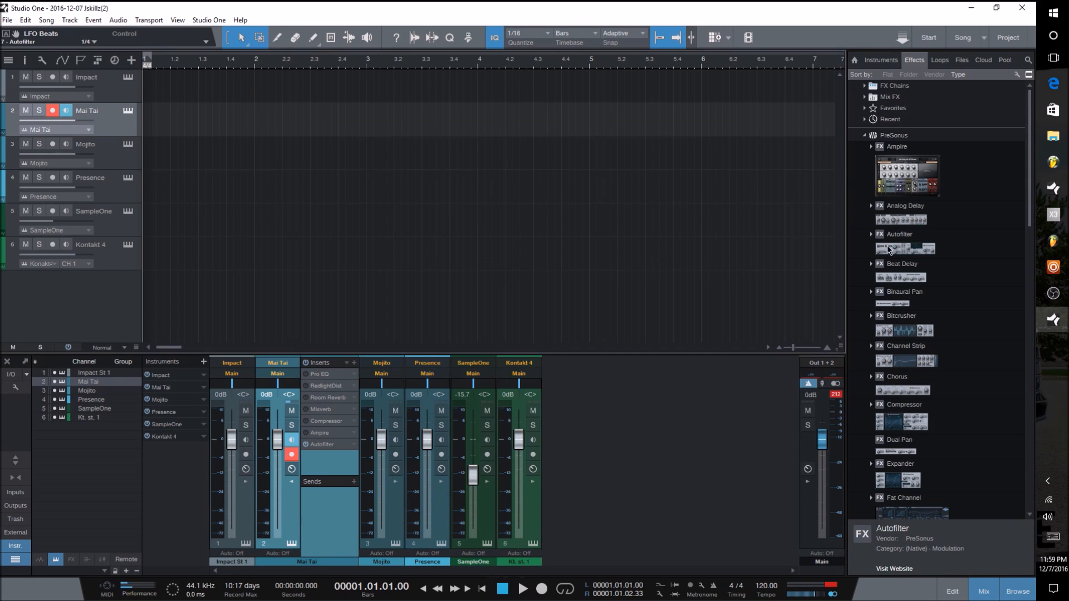
scroll(951, 330, down, 1)
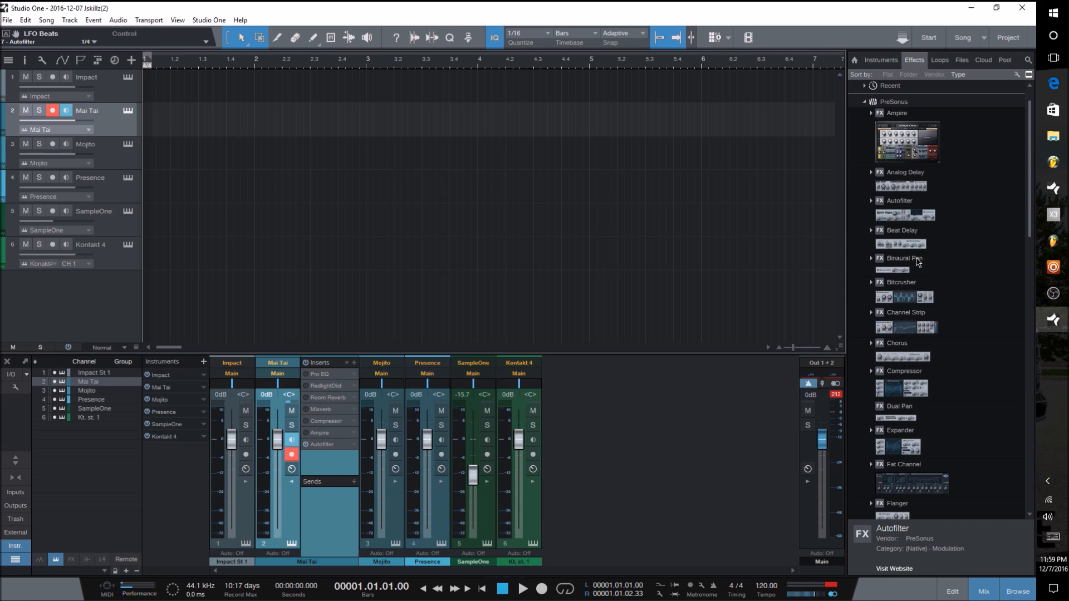
drag(914, 250, 334, 460)
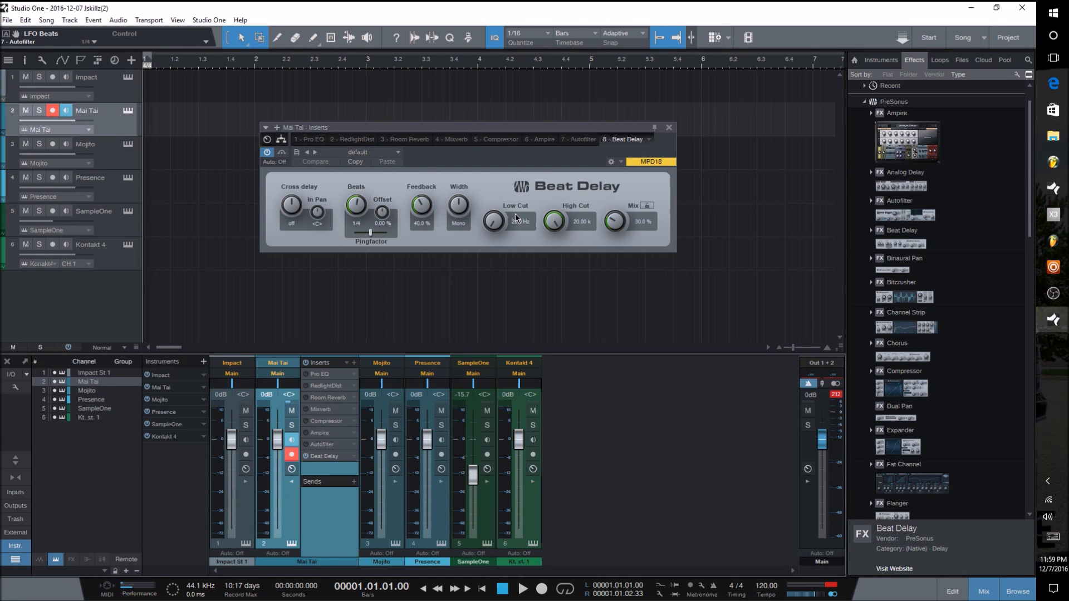
Step: Look through the remaining PreSonus effects in the browser and return to the delays near the start of the list
scroll(965, 324, down, 4)
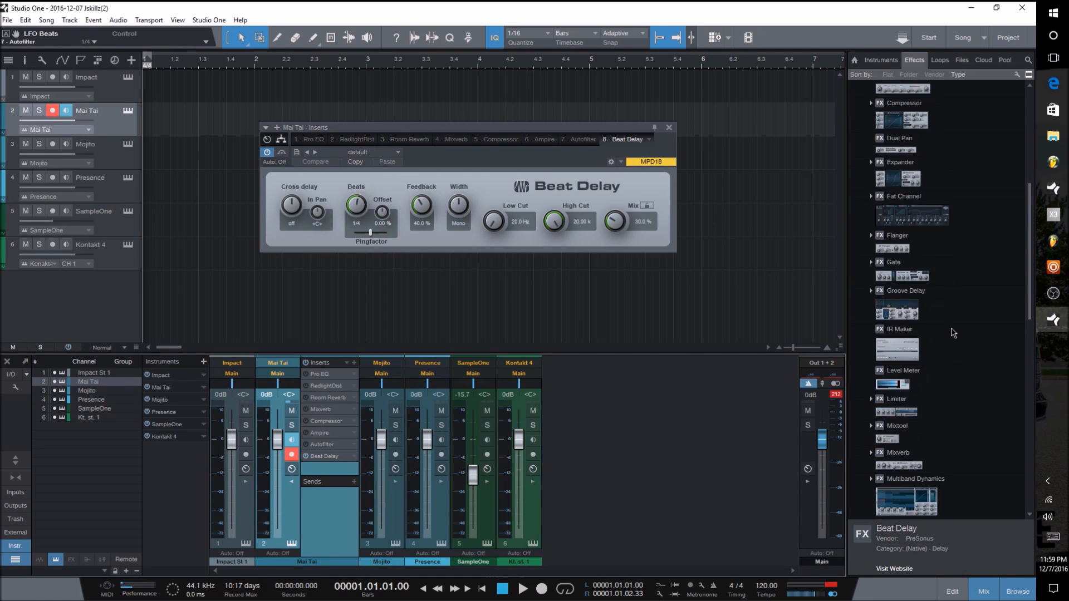
scroll(953, 333, down, 5)
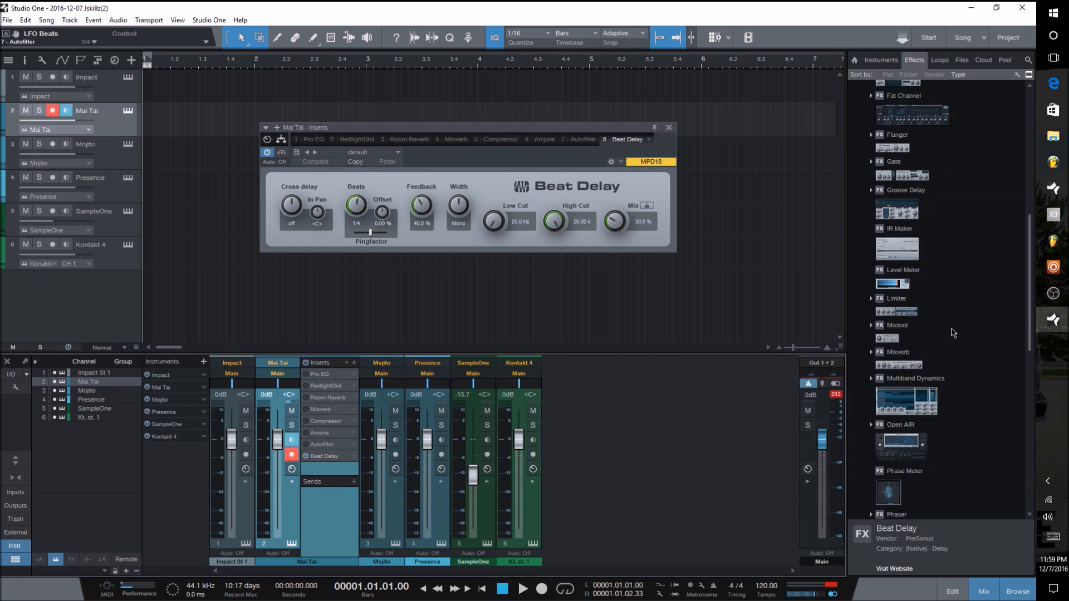
scroll(954, 333, down, 3)
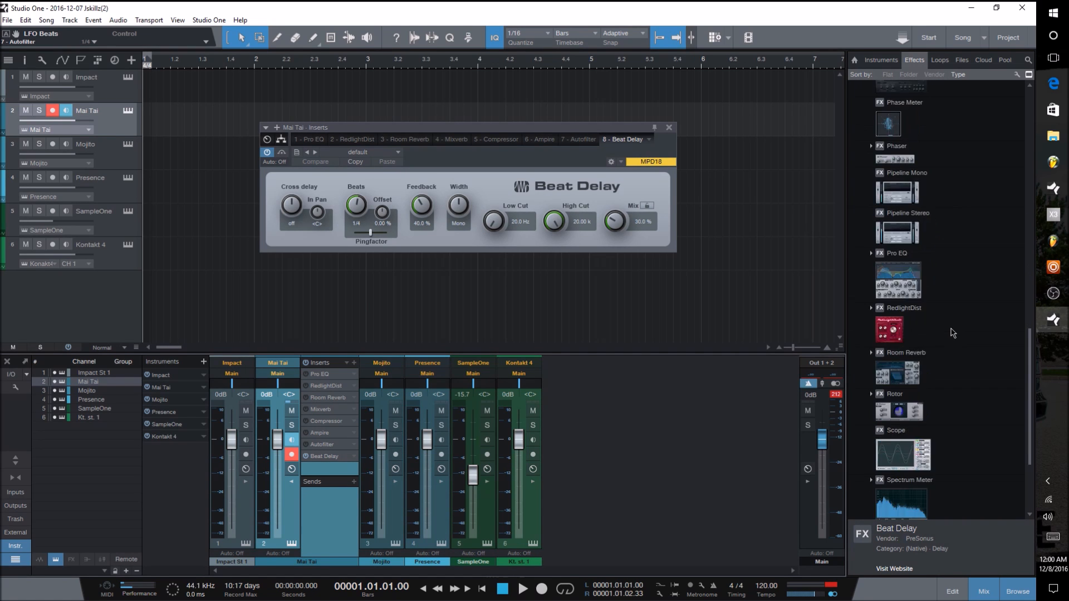
scroll(953, 333, up, 4)
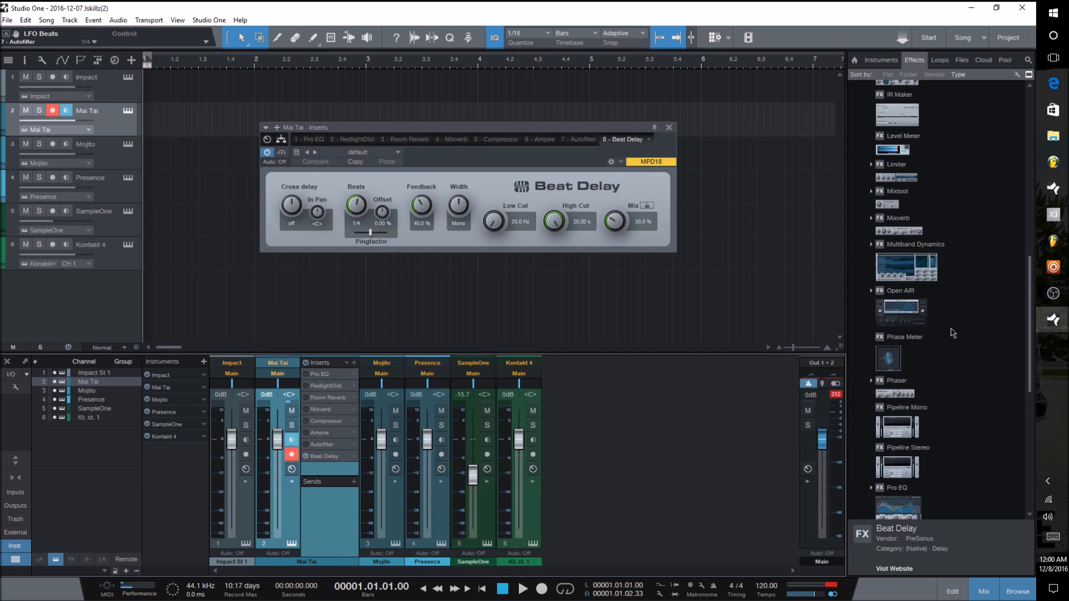
scroll(953, 333, up, 2)
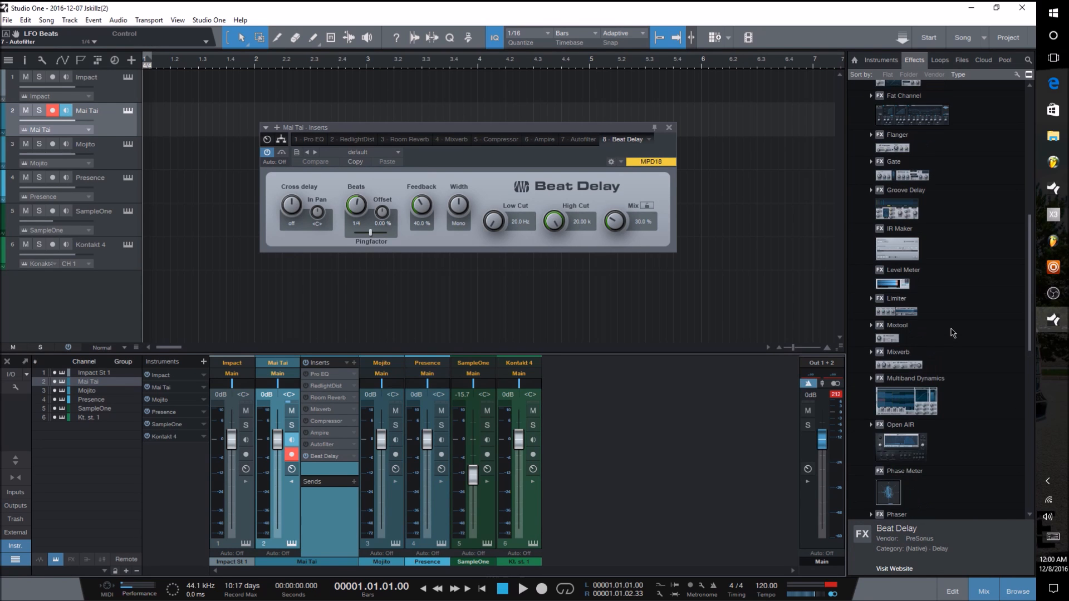
scroll(954, 333, up, 6)
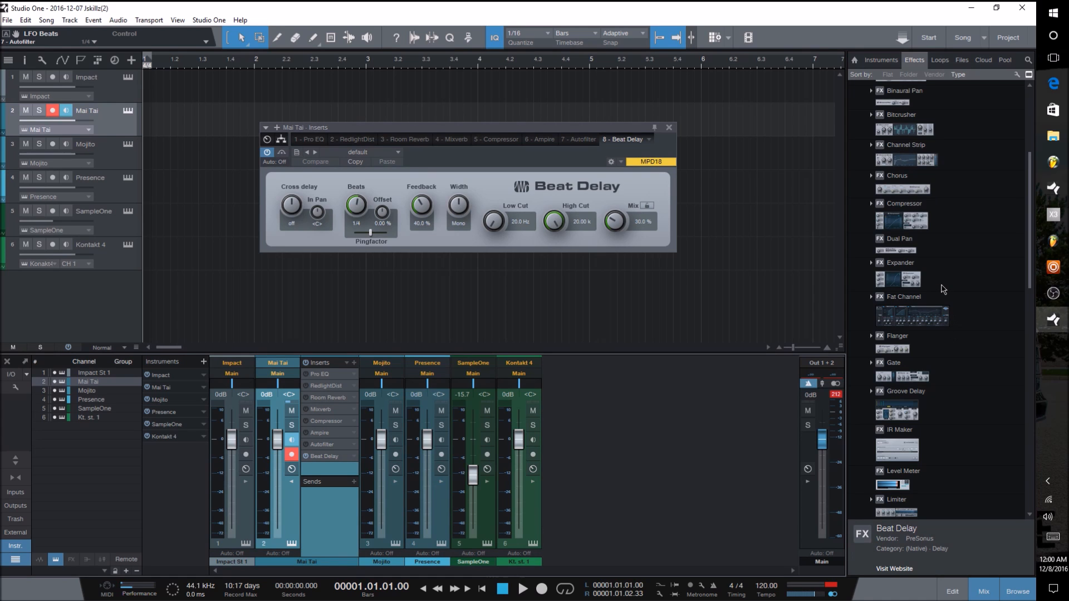
scroll(942, 289, up, 1)
scroll(941, 289, up, 2)
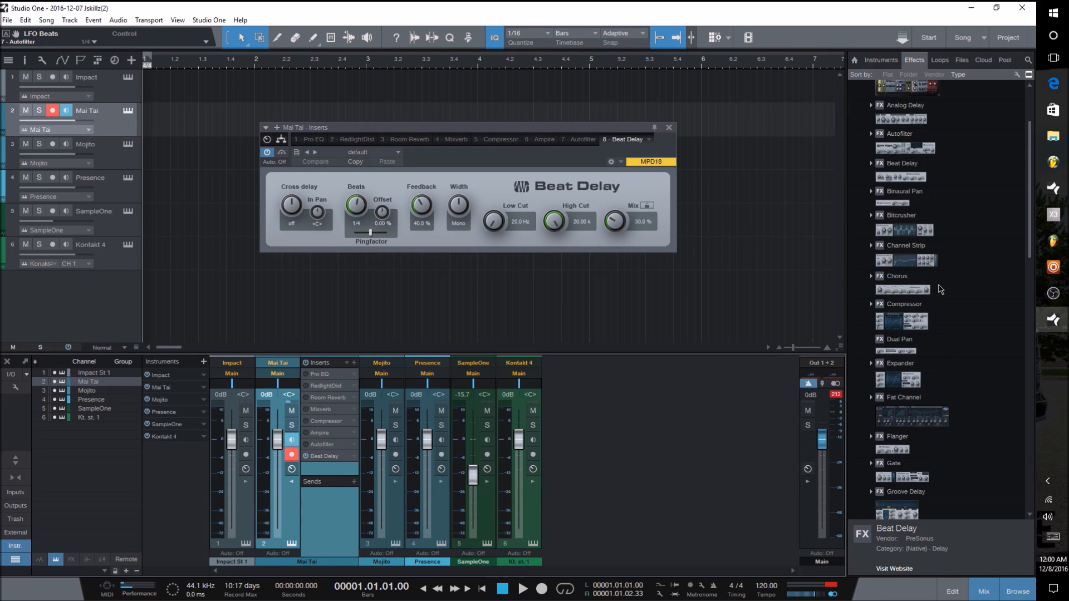
scroll(938, 285, up, 1)
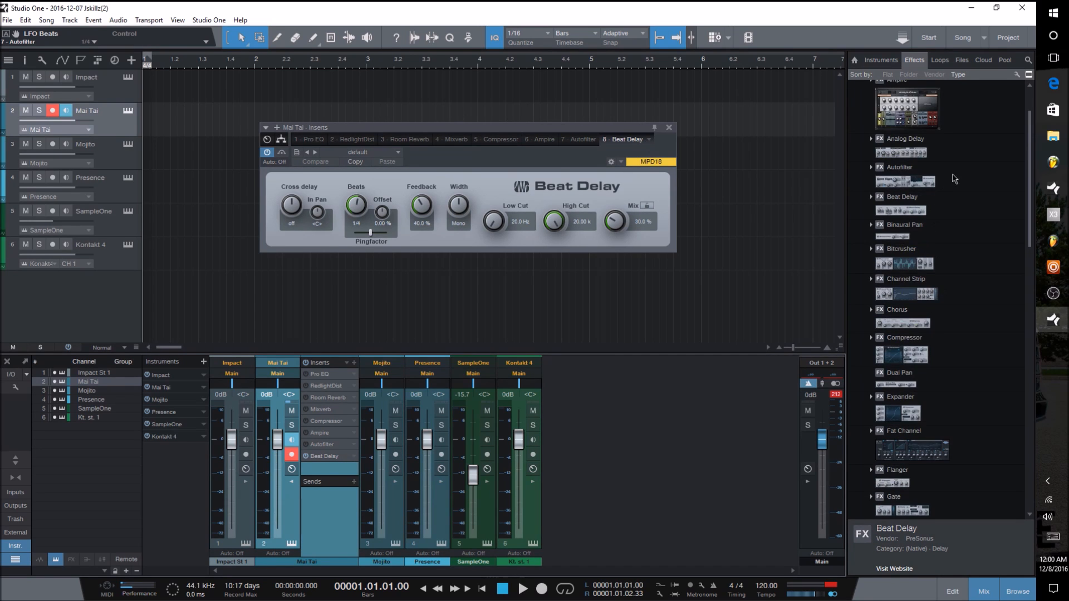
Step: Insert the Analog Delay effect on the Mai Tai channel, then view Beat Delay again and close its window
drag(920, 153, 331, 468)
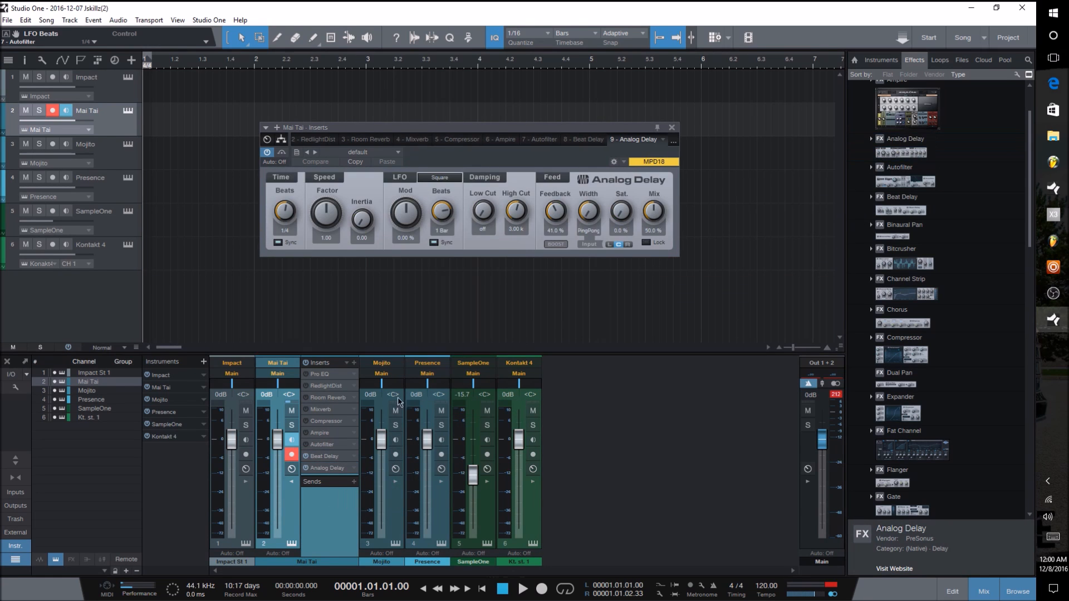
click(335, 459)
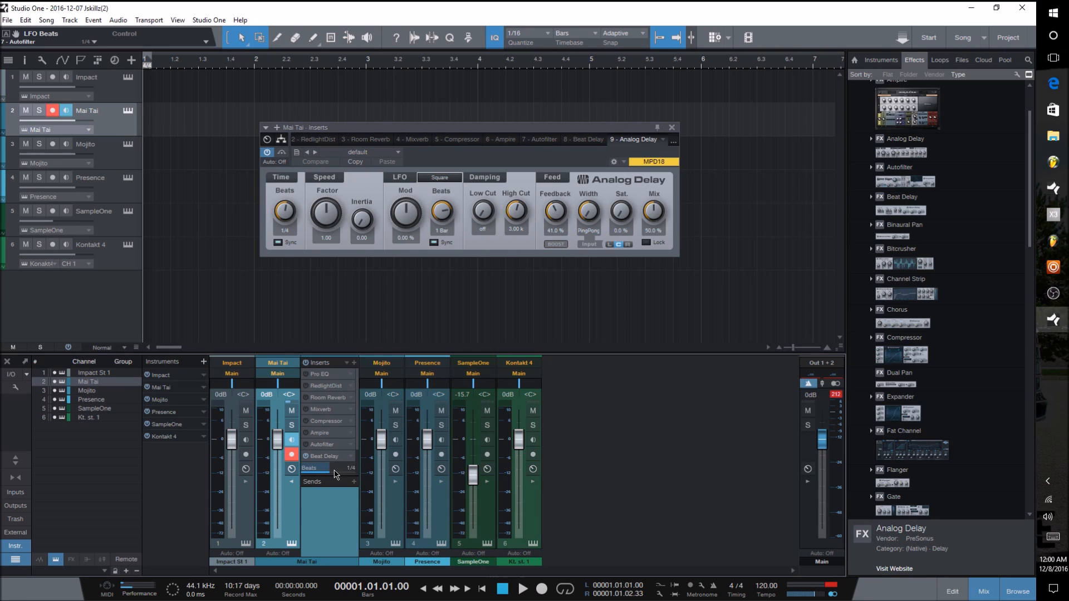
click(330, 456)
double_click(318, 457)
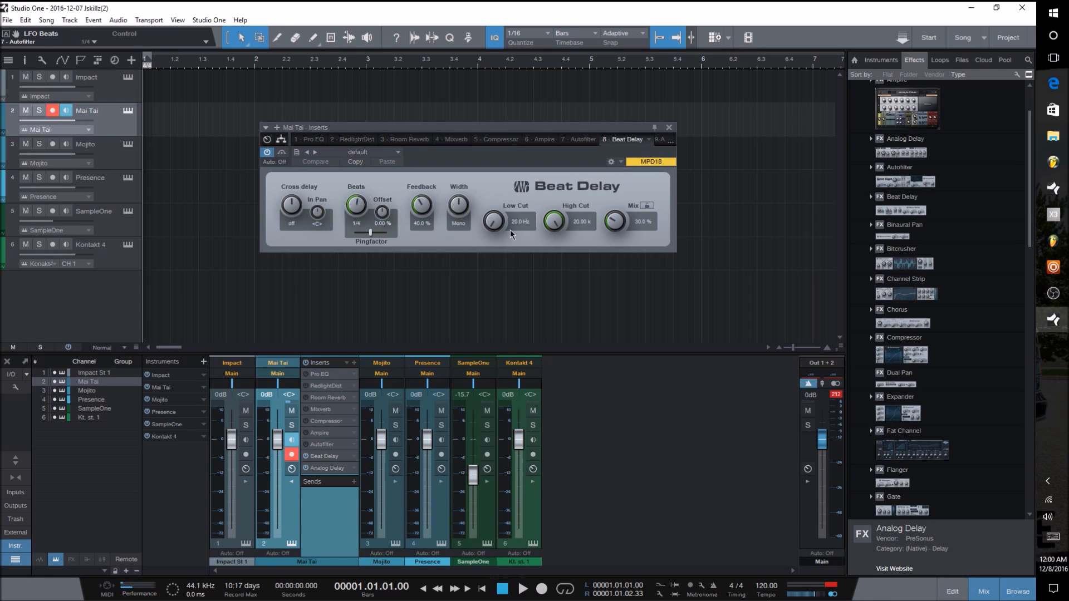
click(670, 128)
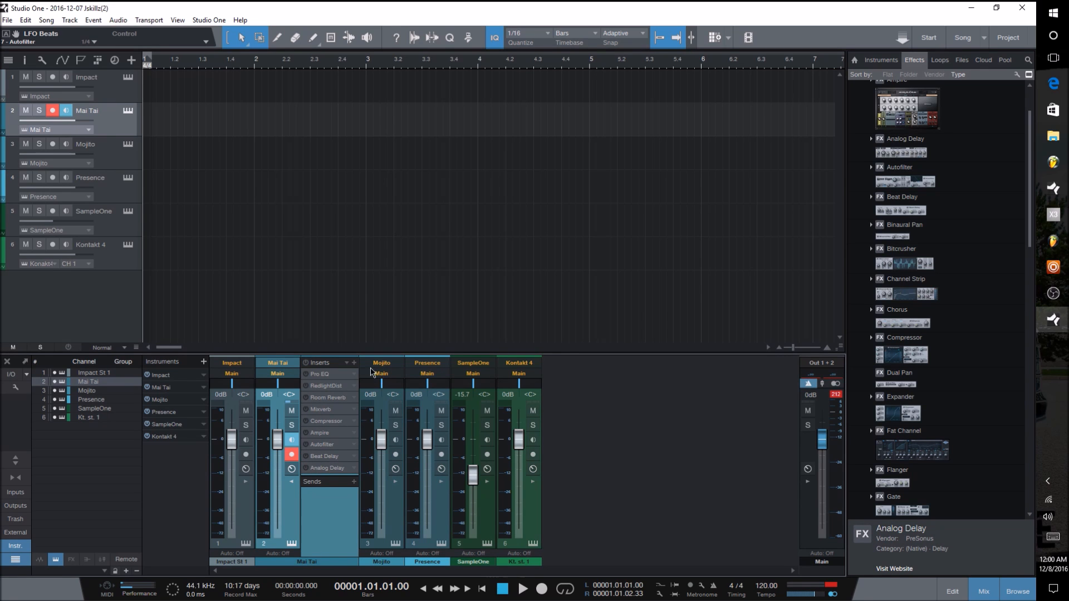
Step: Look over the Guitar and Drums FX chain presets for the Mai Tai channel, then remove all of its inserts
click(347, 363)
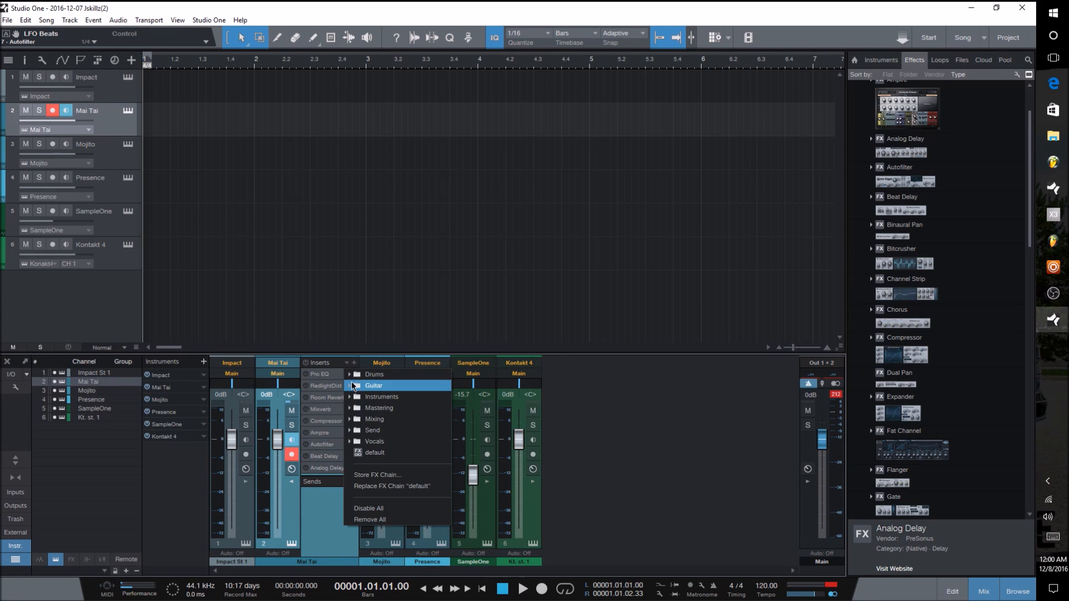
click(351, 385)
click(350, 374)
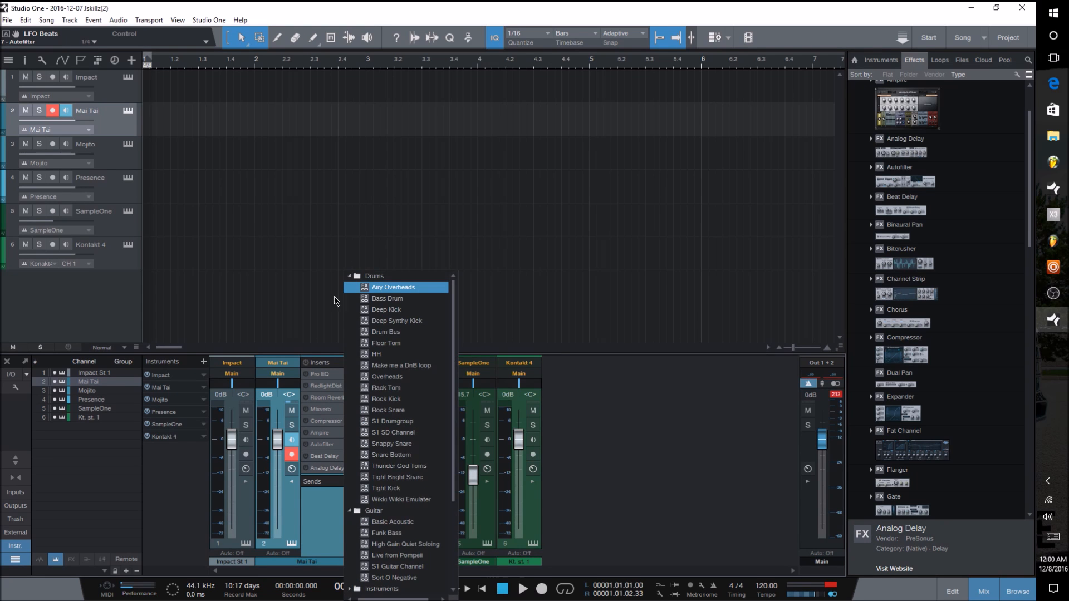
click(339, 363)
click(347, 363)
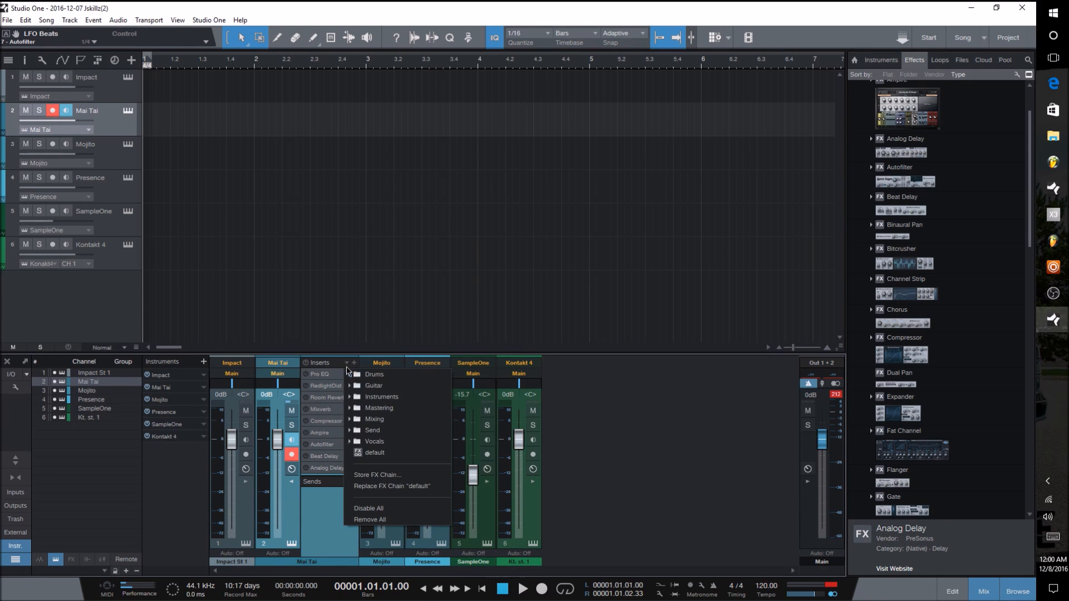
click(395, 520)
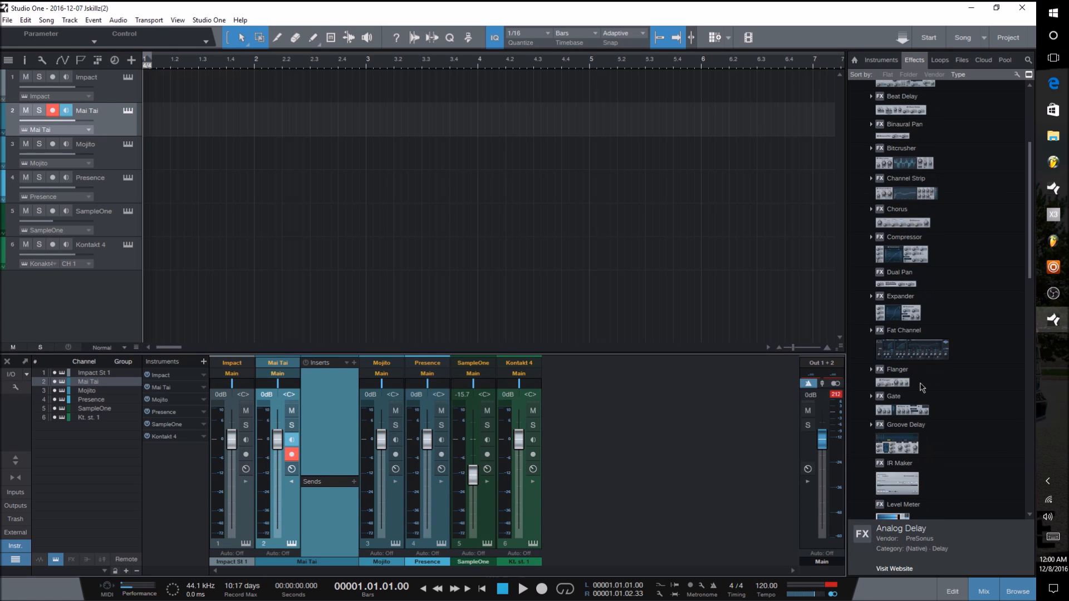
Step: Insert the Fat Channel effect on the emptied Mai Tai channel
scroll(923, 389, down, 1)
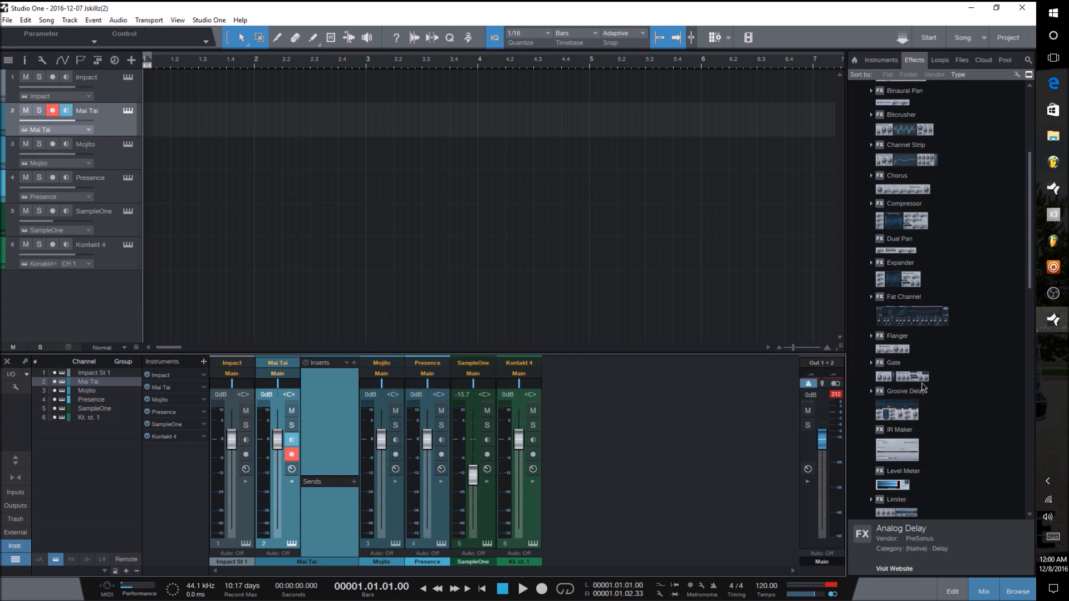
click(929, 310)
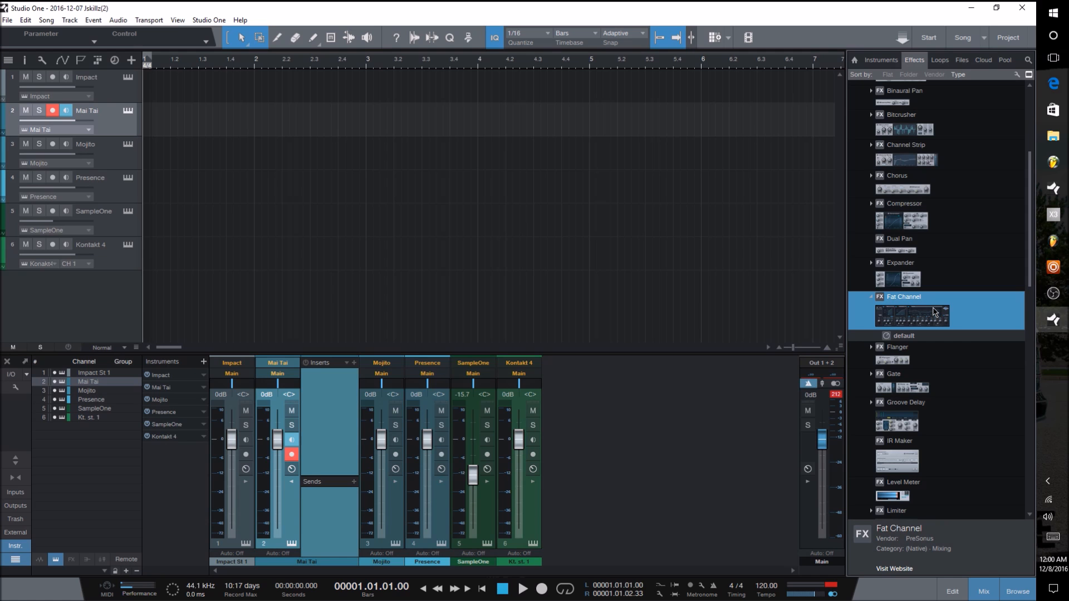
drag(934, 312, 334, 374)
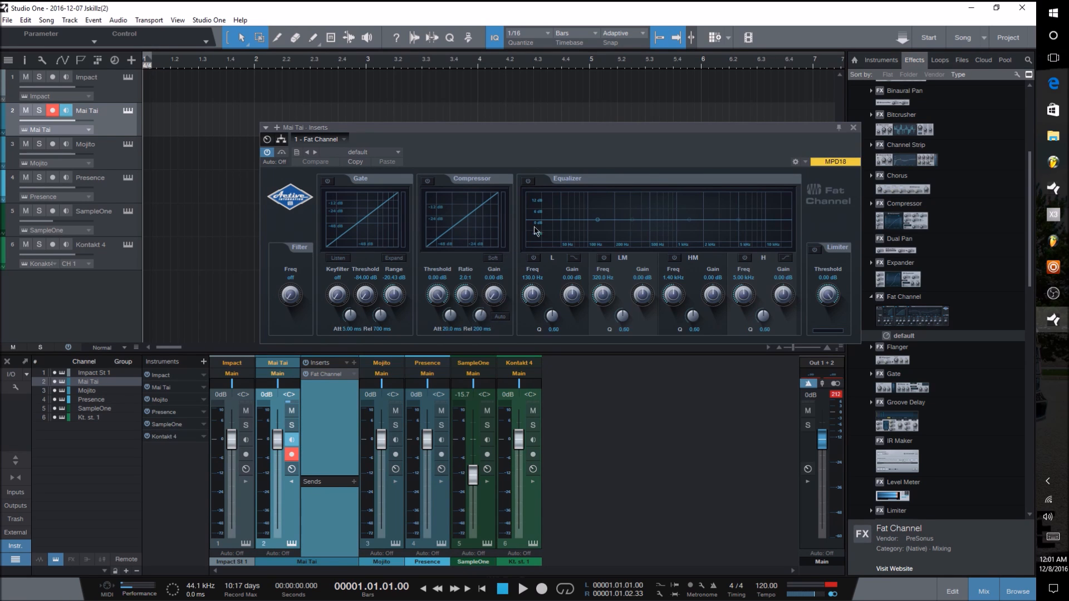
Step: Shape the Fat Channel equalizer with the L band near 133 Hz boosted, HM at about -7.8 dB and H at about 7.8 dB; try the limiter threshold
drag(599, 224, 600, 203)
drag(691, 221, 743, 204)
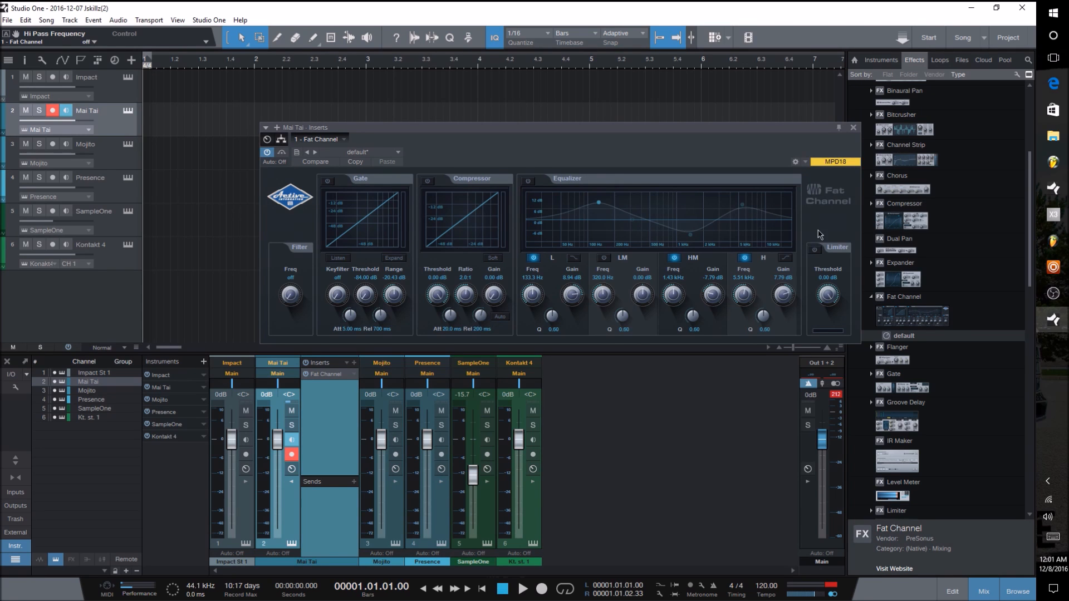
drag(830, 298, 816, 229)
Step: Show the list of presets available for the Fat Channel
click(388, 154)
click(425, 157)
click(388, 154)
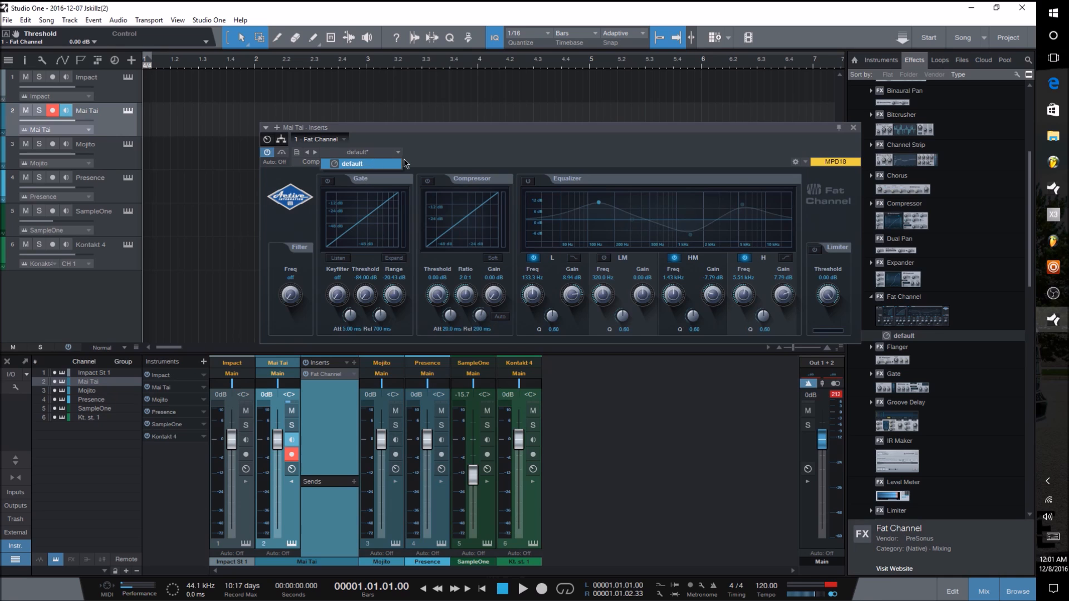
Step: Dismiss the Fat Channel and insert the Groove Delay effect on the Mai Tai channel
click(392, 158)
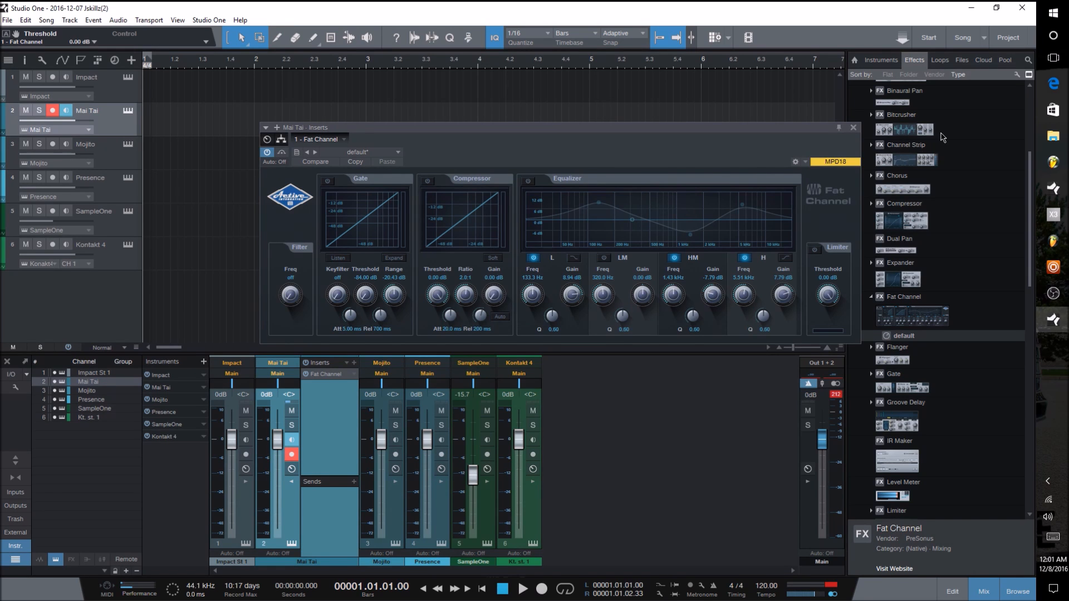
click(853, 127)
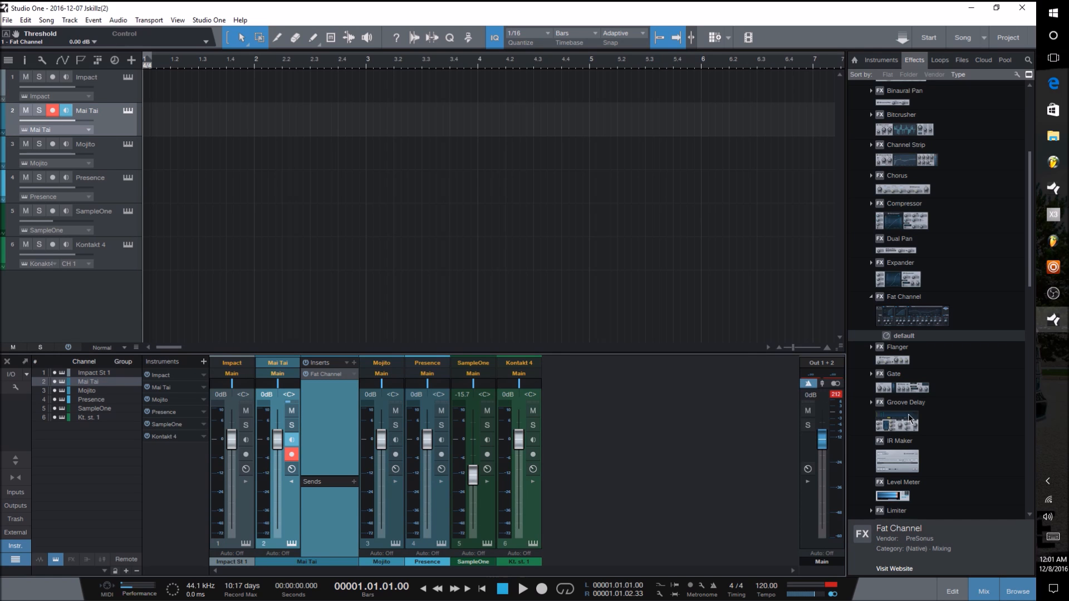
drag(911, 421, 337, 401)
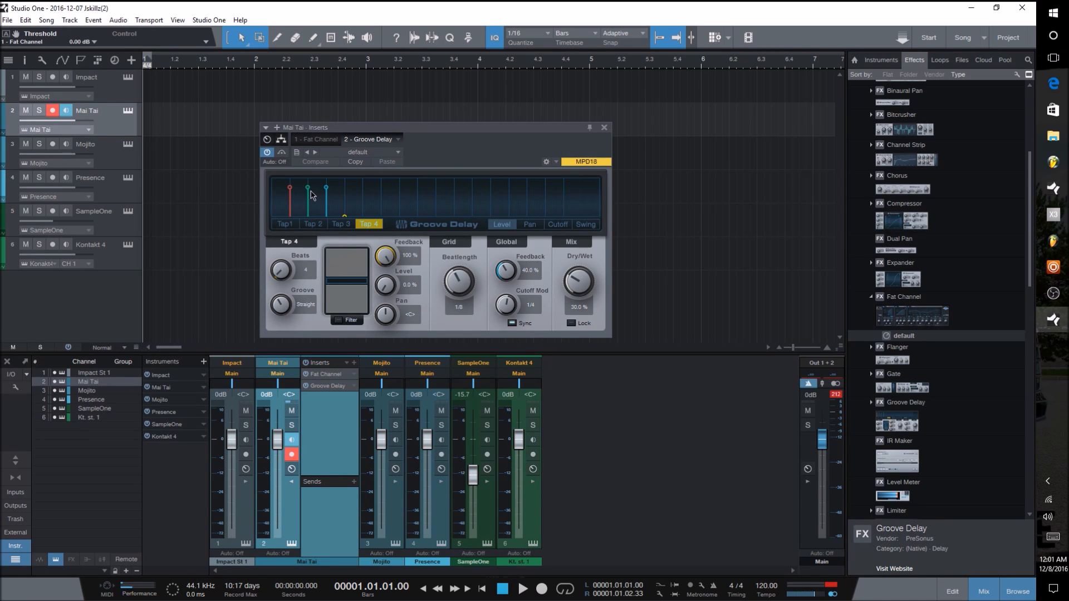
Step: Lower the level of Groove Delay's tap 2, and set tap 3's level to 50% and tap 4's to 30%
mouse_move(308, 189)
mouse_down()
mouse_move(307, 201)
mouse_move(309, 190)
mouse_up()
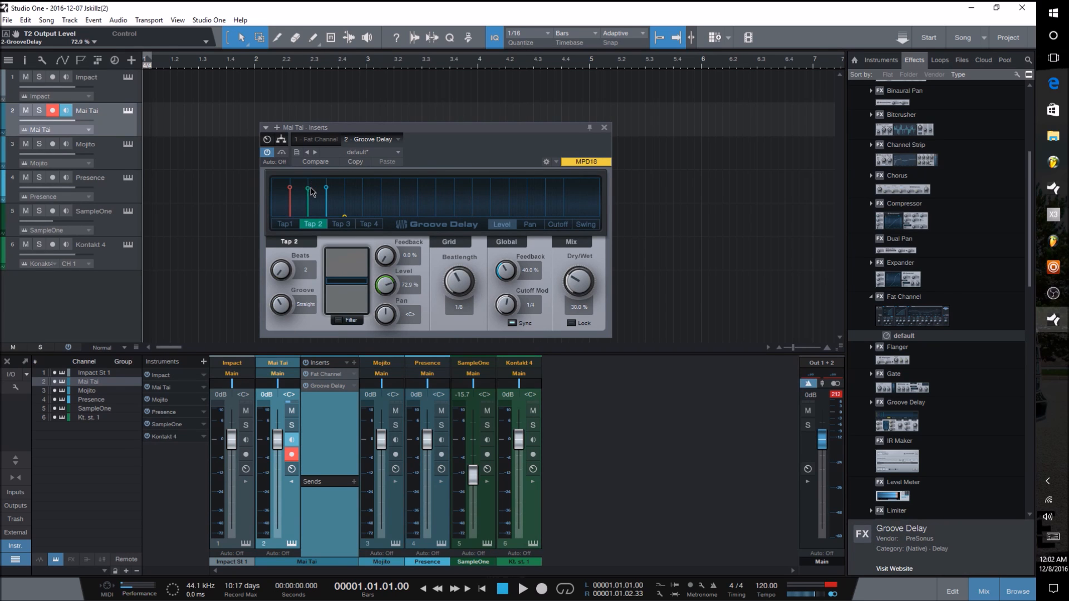
mouse_move(310, 191)
mouse_down()
mouse_move(309, 214)
mouse_move(327, 202)
mouse_up()
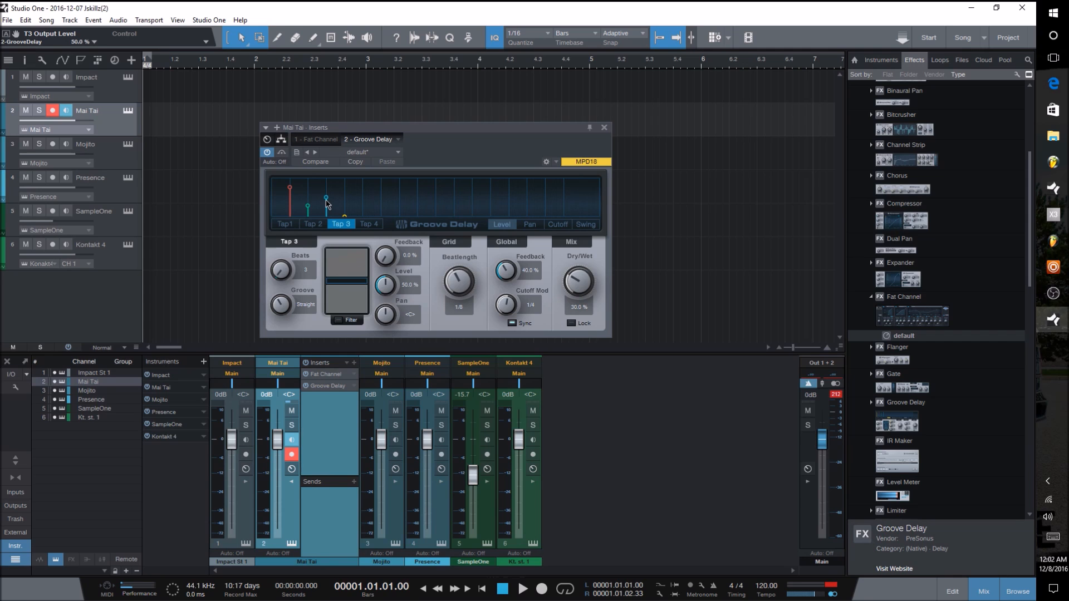
click(345, 208)
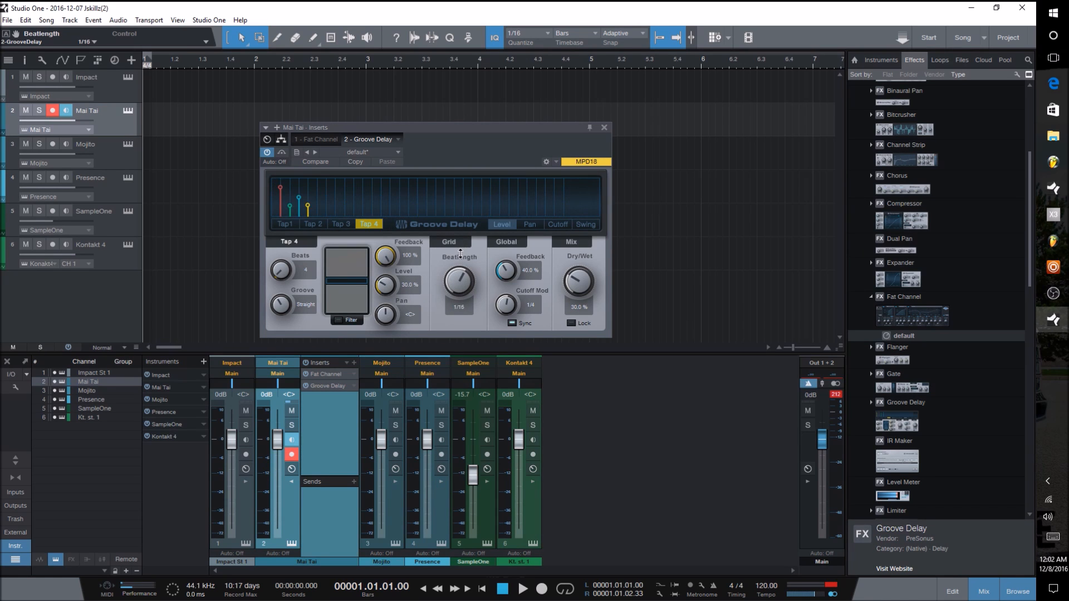
Step: Move Groove Delay's tap 4 to beat 1 and pan it 70% right, then go through the Pan, Cutoff and Swing display modes
drag(287, 273, 278, 312)
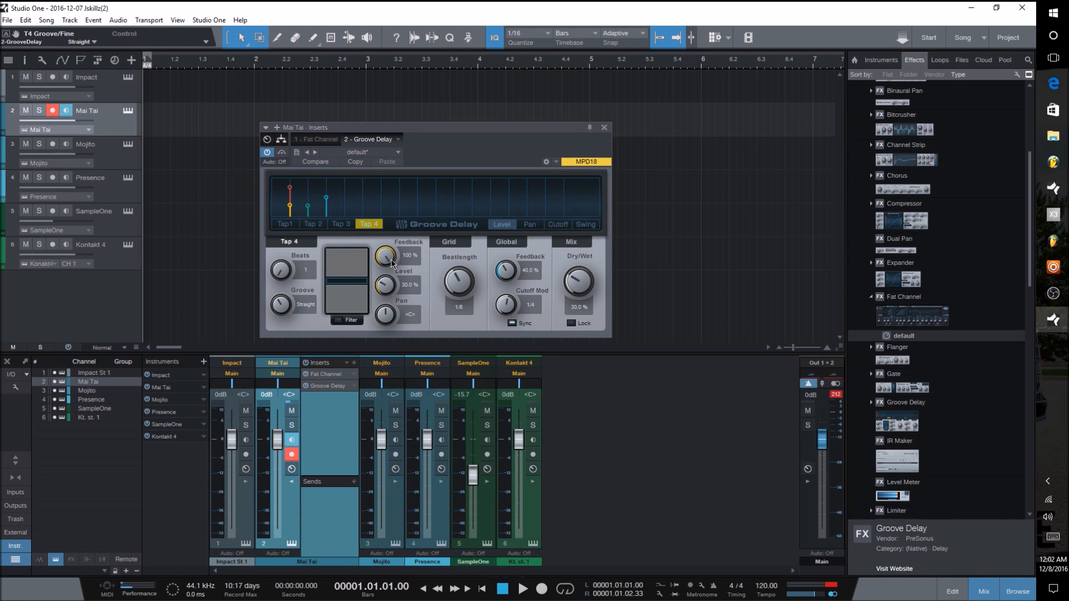
drag(389, 258, 372, 231)
click(535, 226)
mouse_move(308, 198)
mouse_down()
mouse_move(307, 215)
mouse_move(290, 178)
mouse_move(330, 212)
mouse_move(290, 205)
mouse_up()
click(555, 226)
click(586, 226)
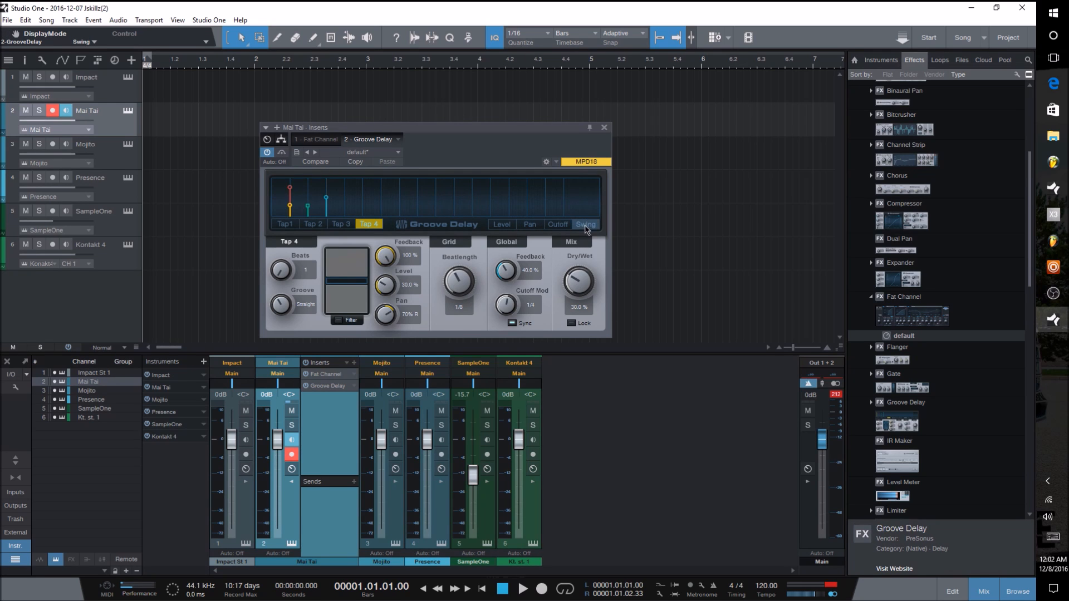
click(604, 127)
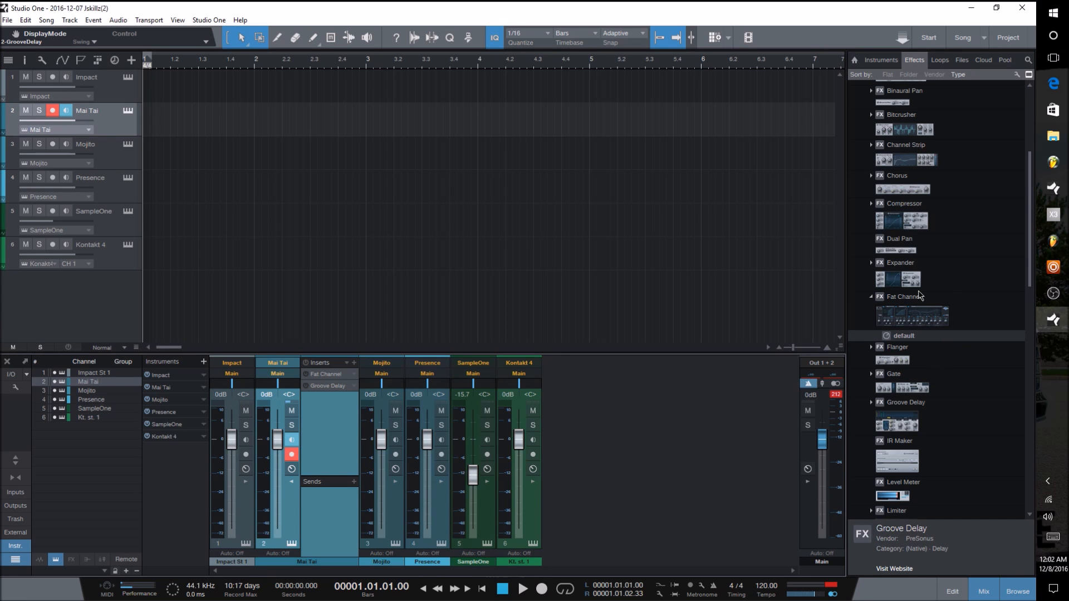
Step: Insert the Expander on the Mai Tai channel with threshold -40.20 dB, range -18.92 dB and ratio 1:2.6
click(910, 277)
drag(917, 277, 322, 403)
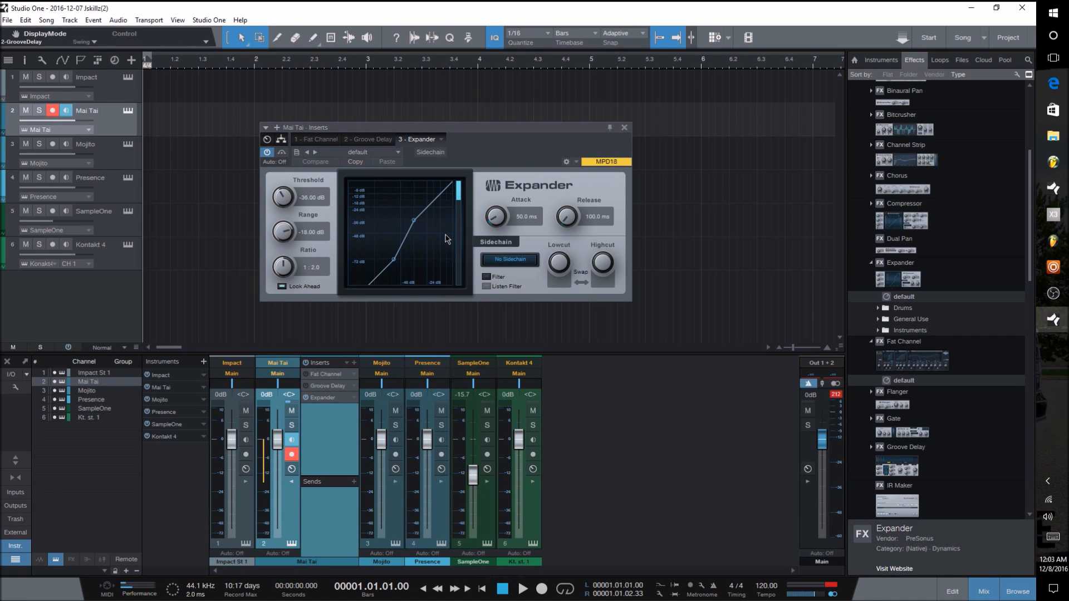
drag(281, 238, 297, 271)
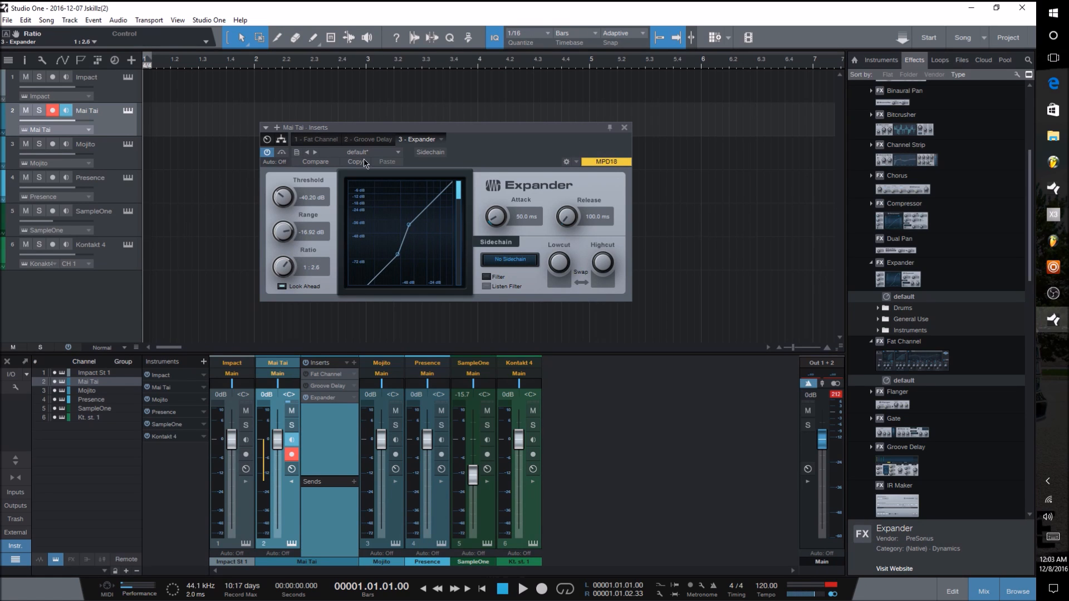
click(625, 128)
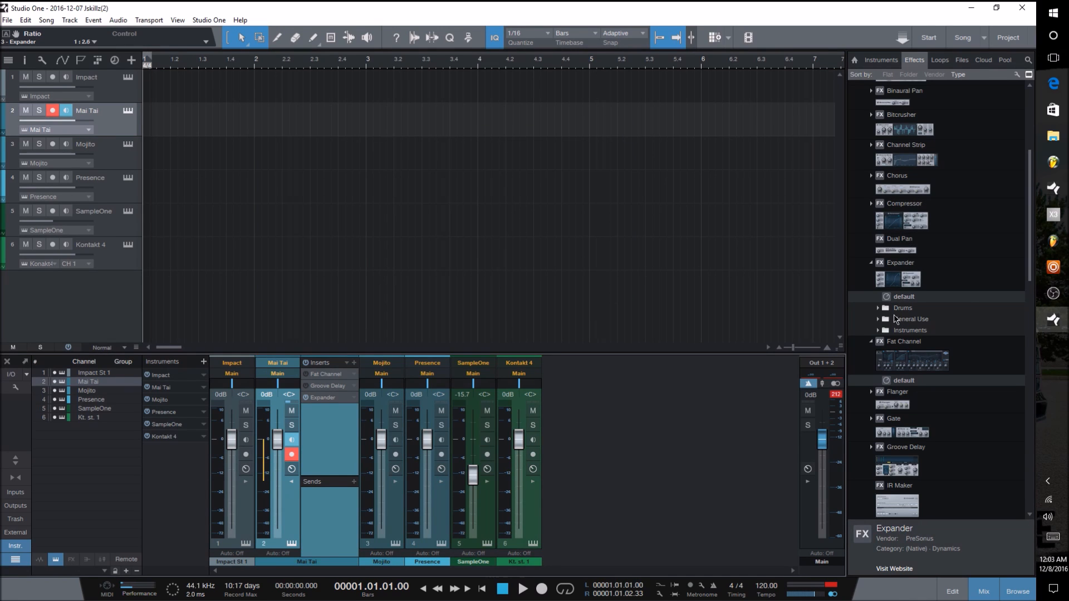
Step: Collapse the Fat Channel and Expander preset lists and insert the Dual Pan effect on the Mai Tai channel
click(872, 342)
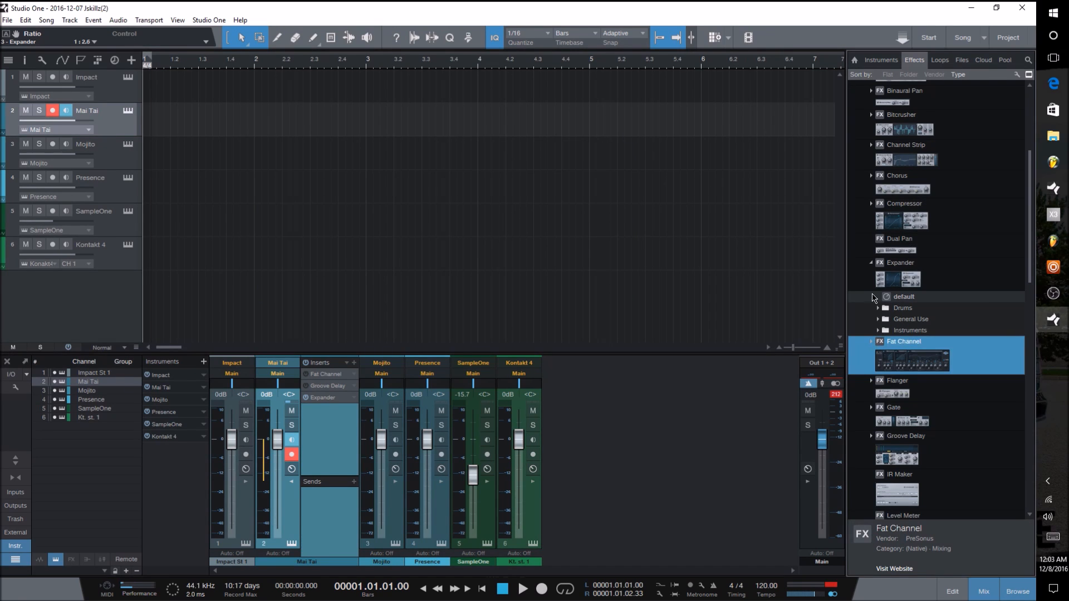
click(873, 261)
drag(904, 248, 334, 412)
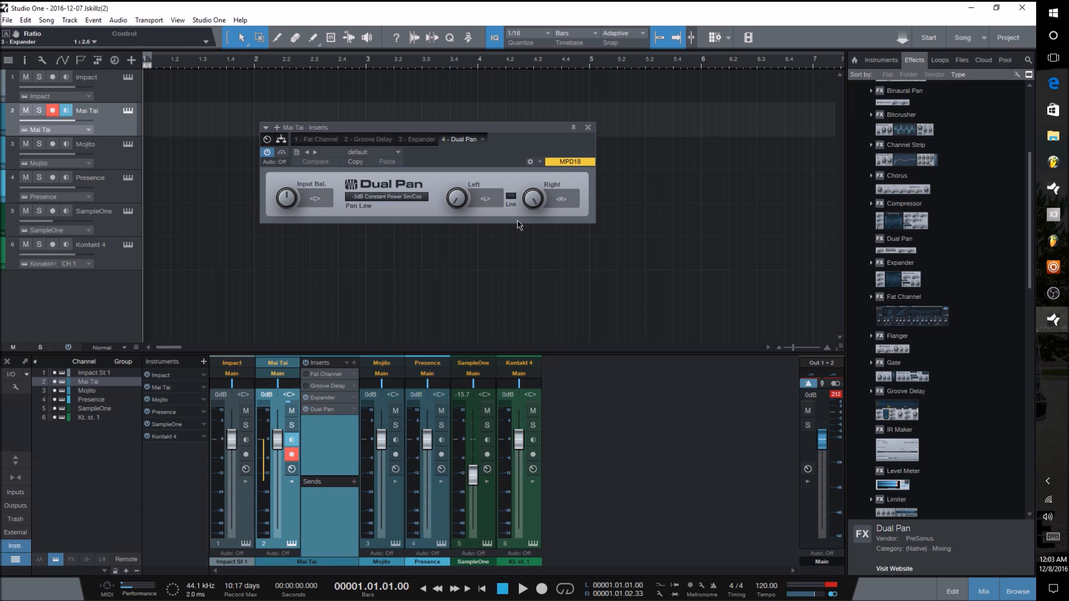
click(587, 127)
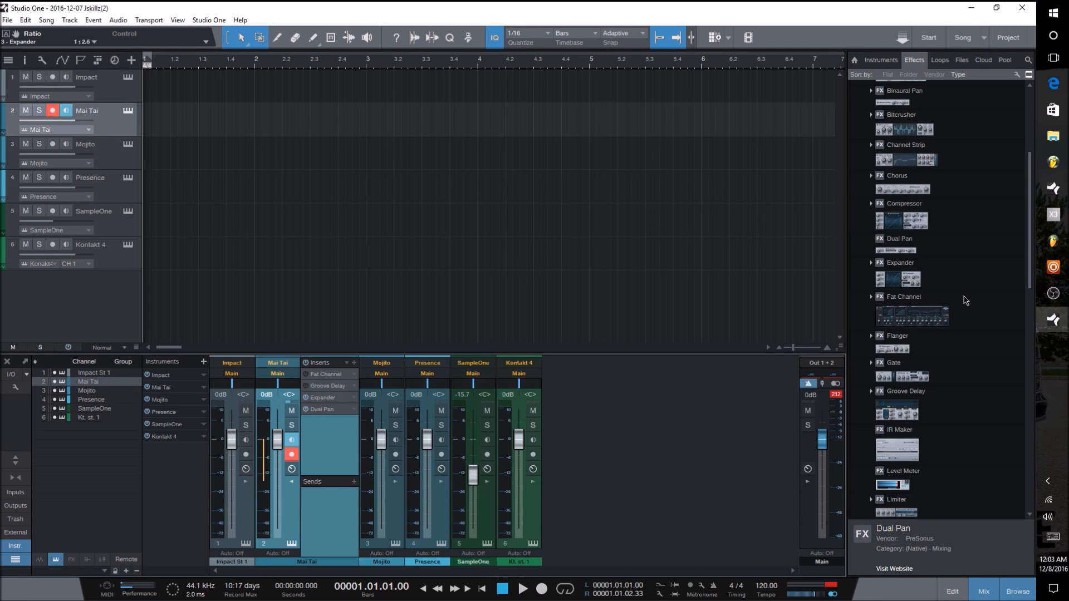
Step: Insert the Open AIR reverb on the Mai Tai channel and set its length offset to -5000 ms
scroll(964, 300, up, 3)
scroll(965, 300, up, 3)
scroll(966, 300, down, 15)
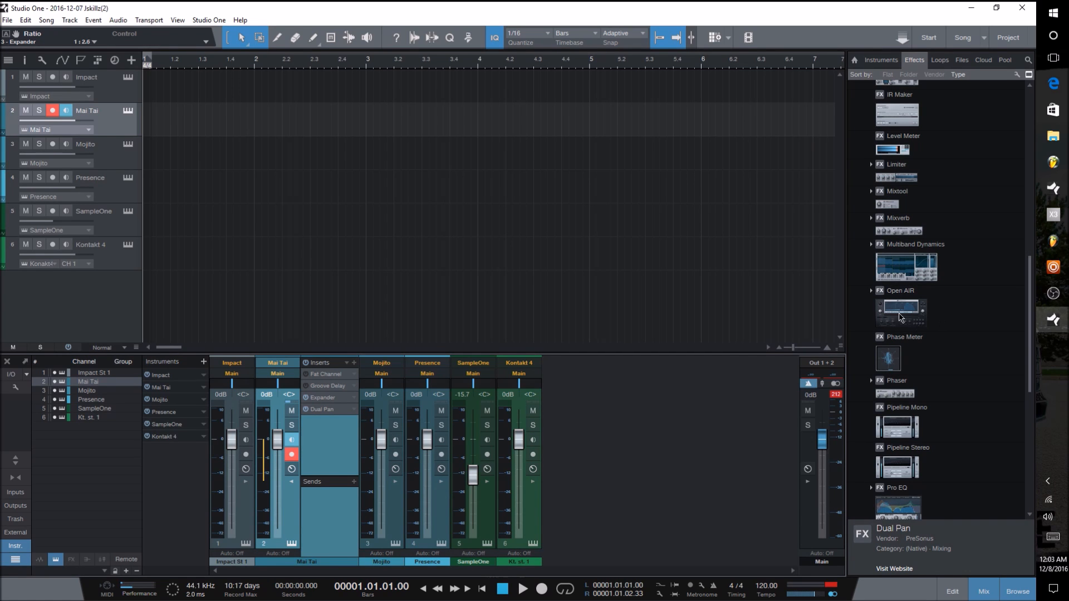
drag(900, 318, 326, 422)
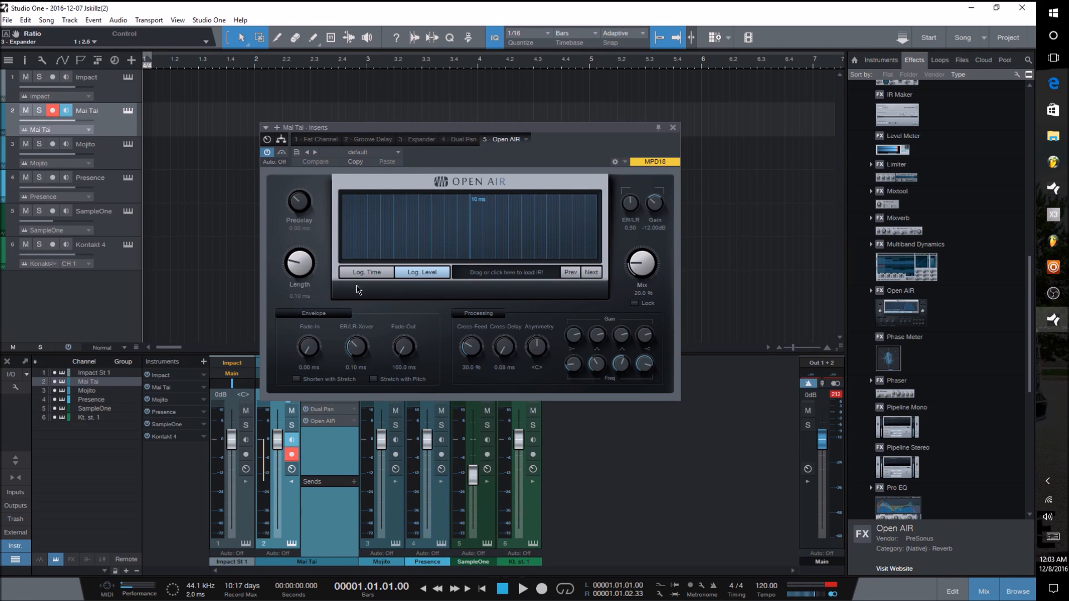
click(300, 264)
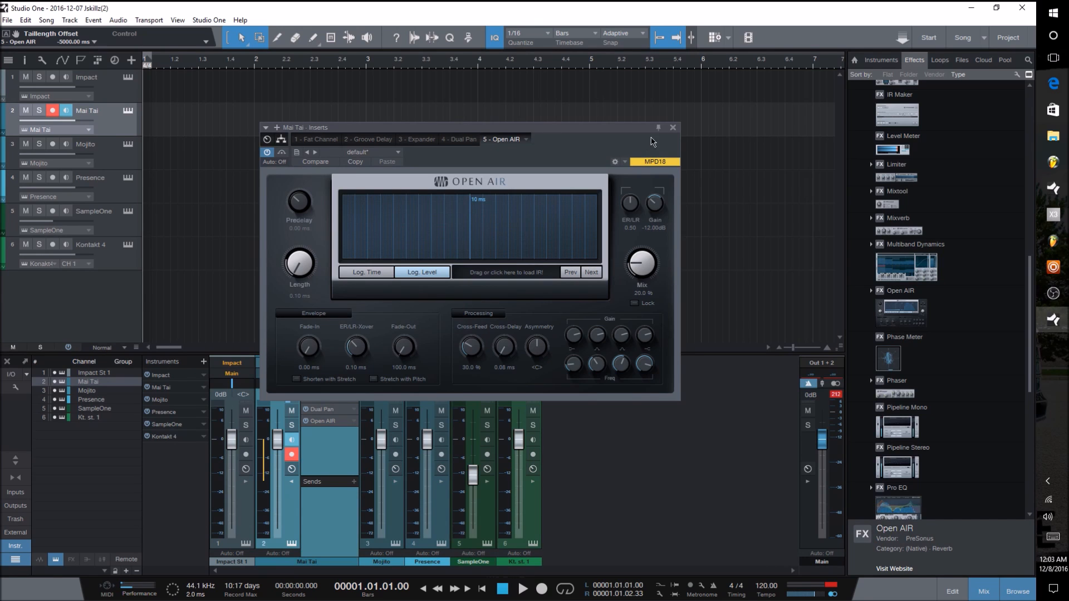
click(673, 128)
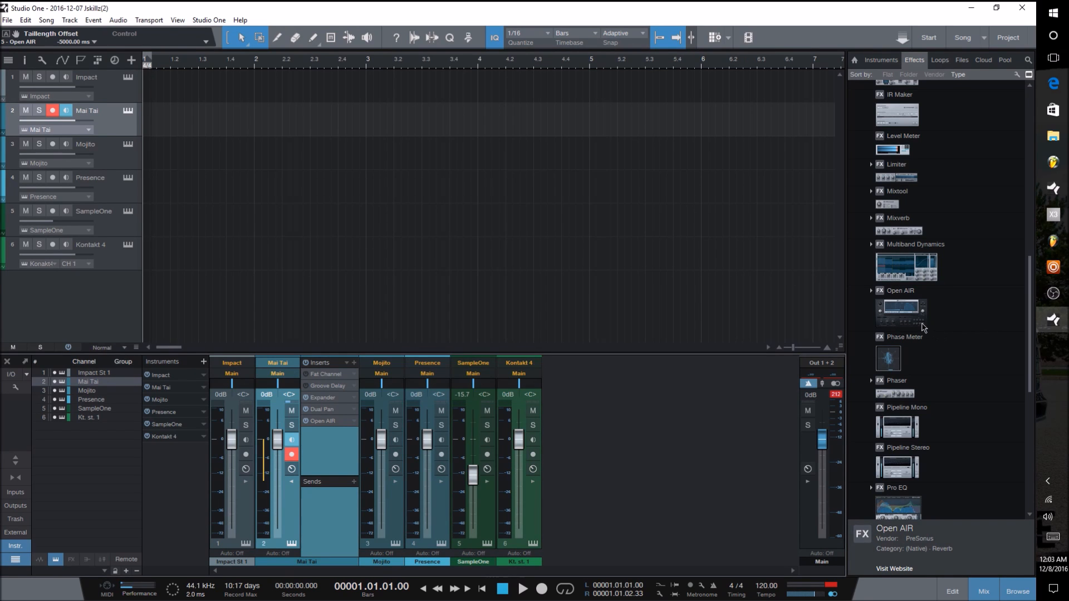
Step: Insert Multiband Dynamics on the Mai Tai channel and set the crossover between its L and LM bands to about 50.7 Hz
click(893, 272)
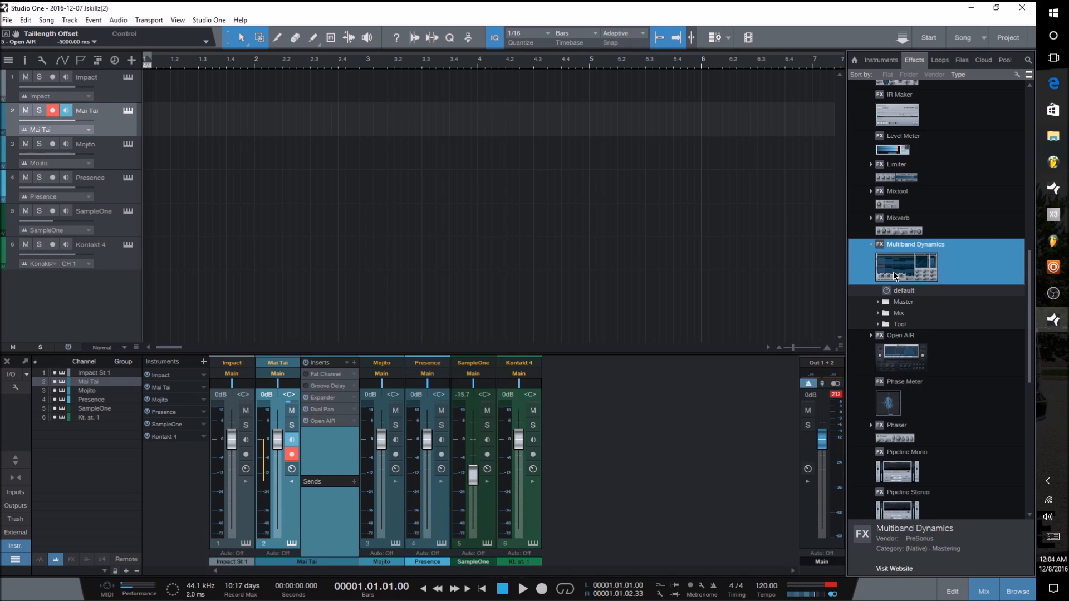
click(871, 245)
drag(907, 270, 315, 440)
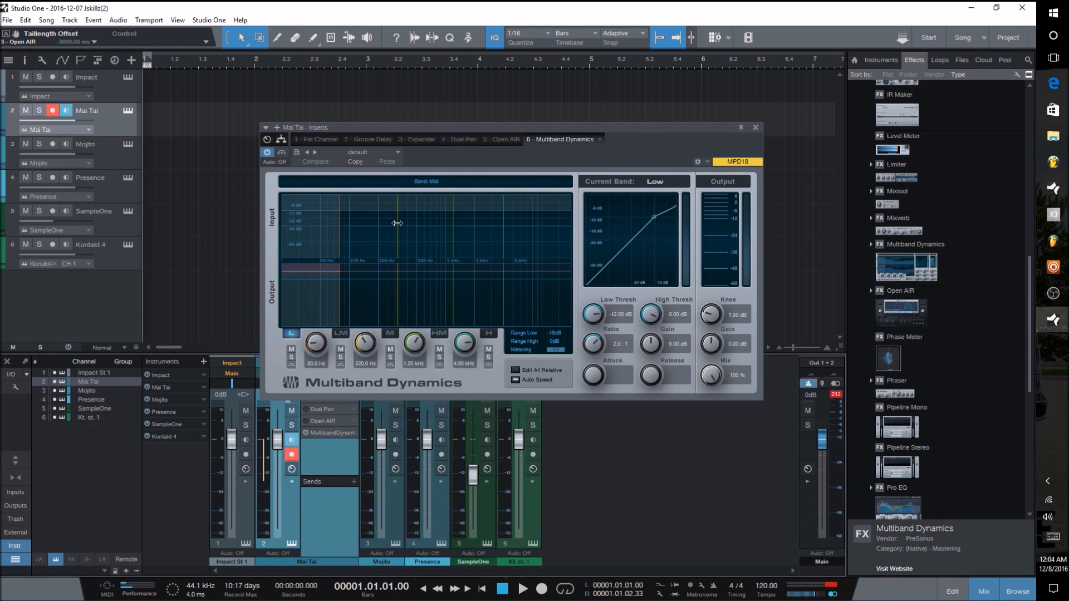
drag(317, 310, 323, 362)
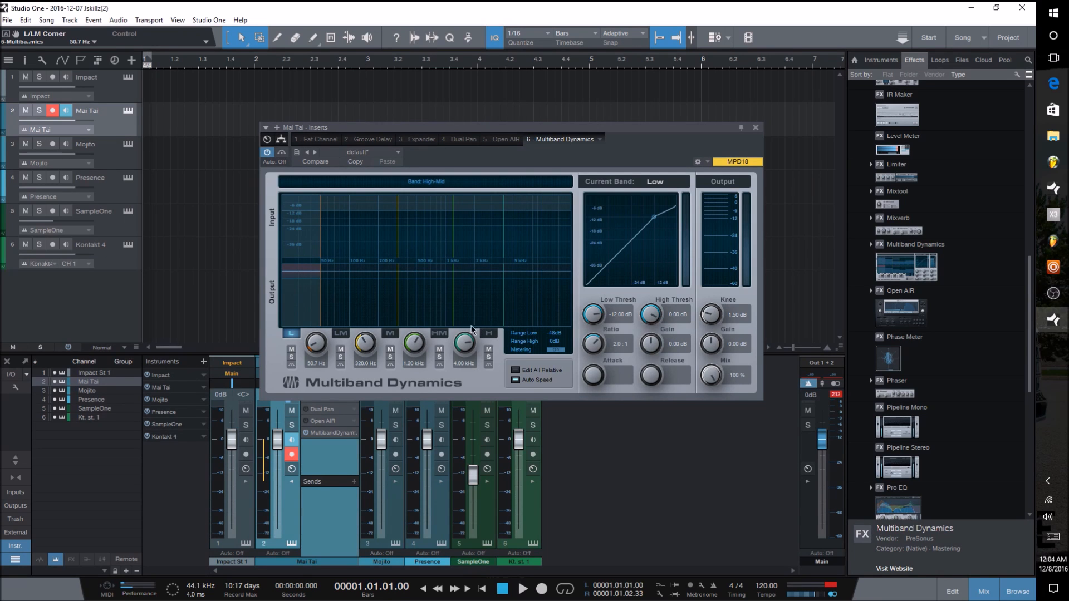
Step: Close the Multiband Dynamics window and insert the Spectrum Meter effect on the Mai Tai channel
click(756, 128)
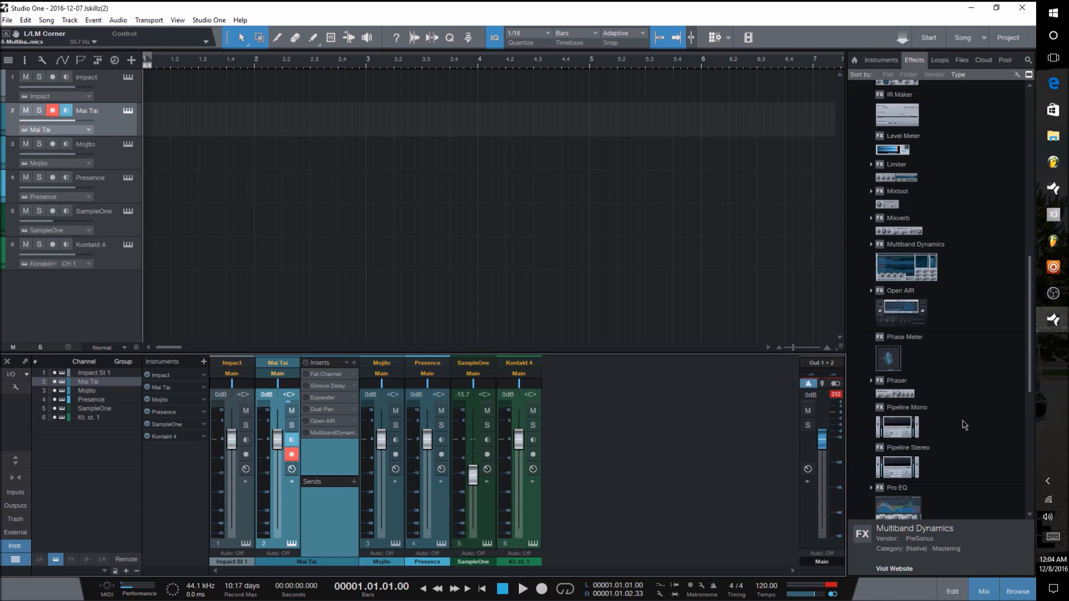
scroll(897, 458, down, 1)
scroll(898, 458, down, 3)
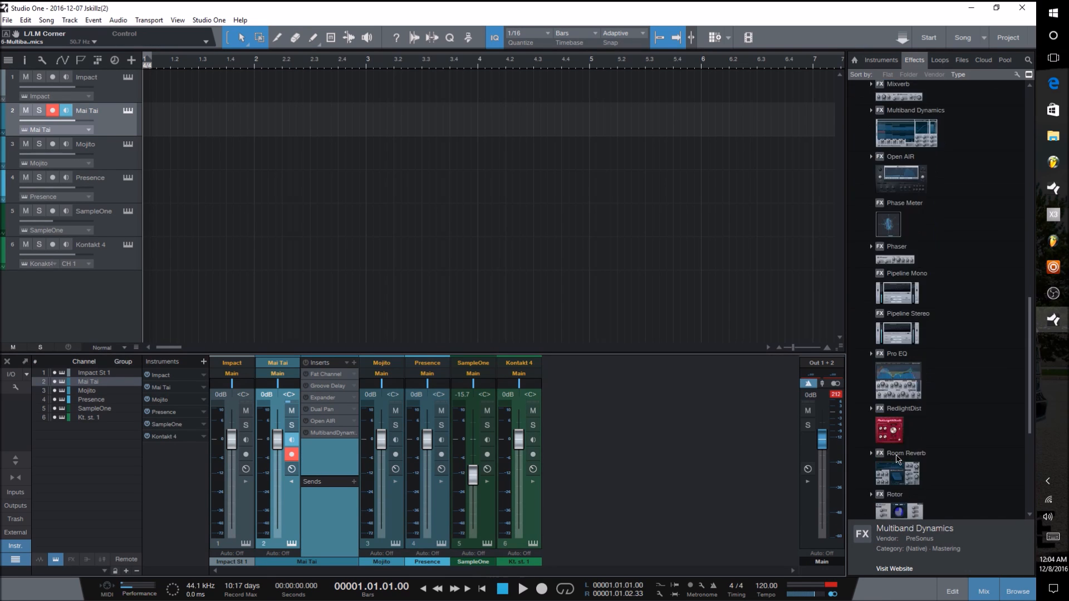
scroll(897, 459, down, 5)
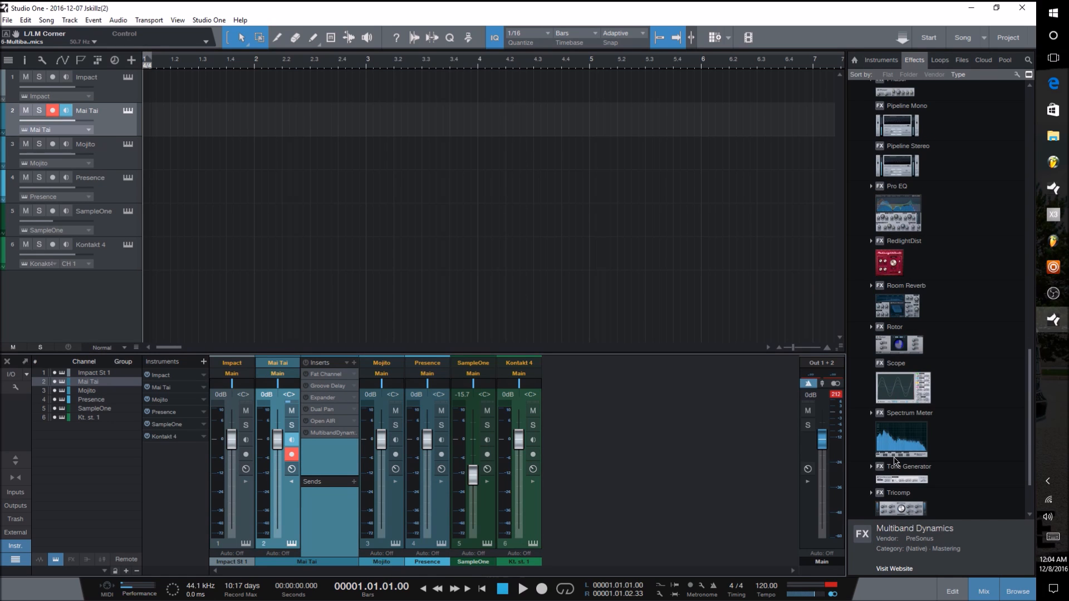
drag(895, 461, 335, 450)
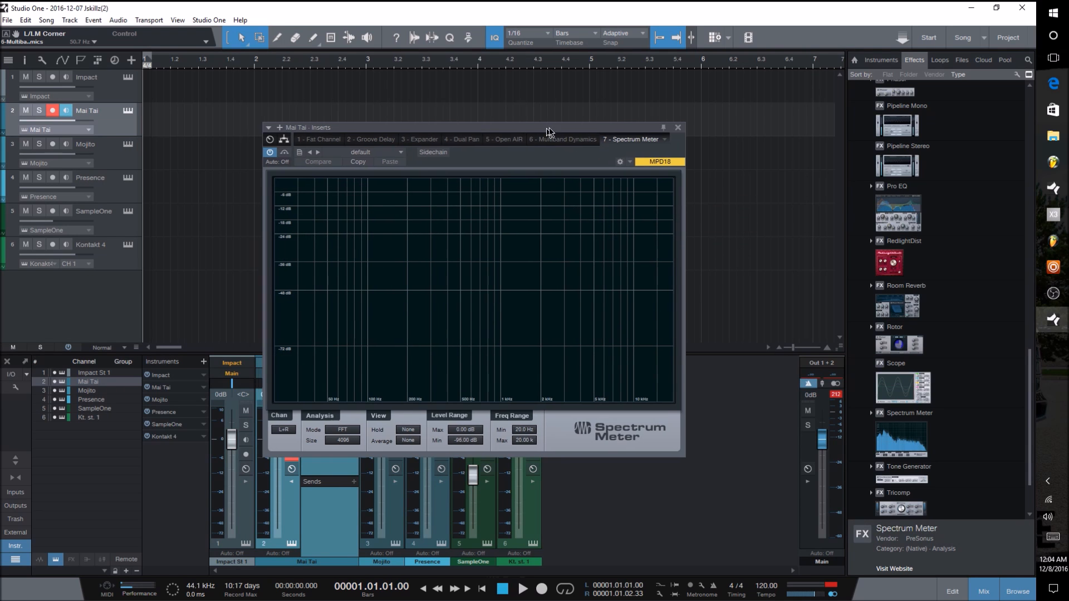
drag(545, 132, 803, 92)
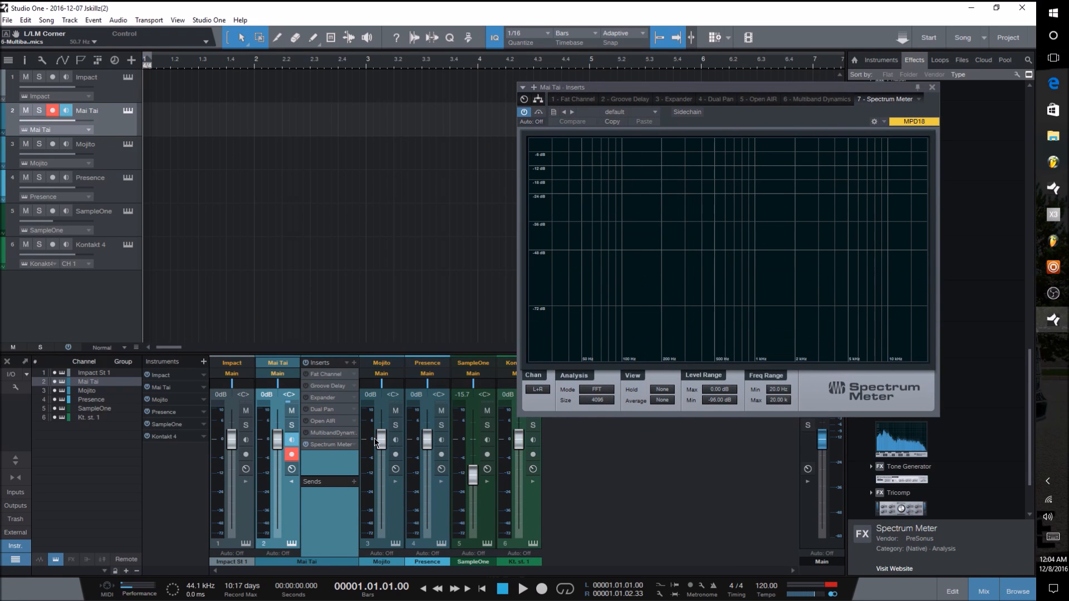
Step: Expand the Spectrum Meter's compact display in the Mai Tai inserts, examine the spectrum, and close the effect window
click(331, 446)
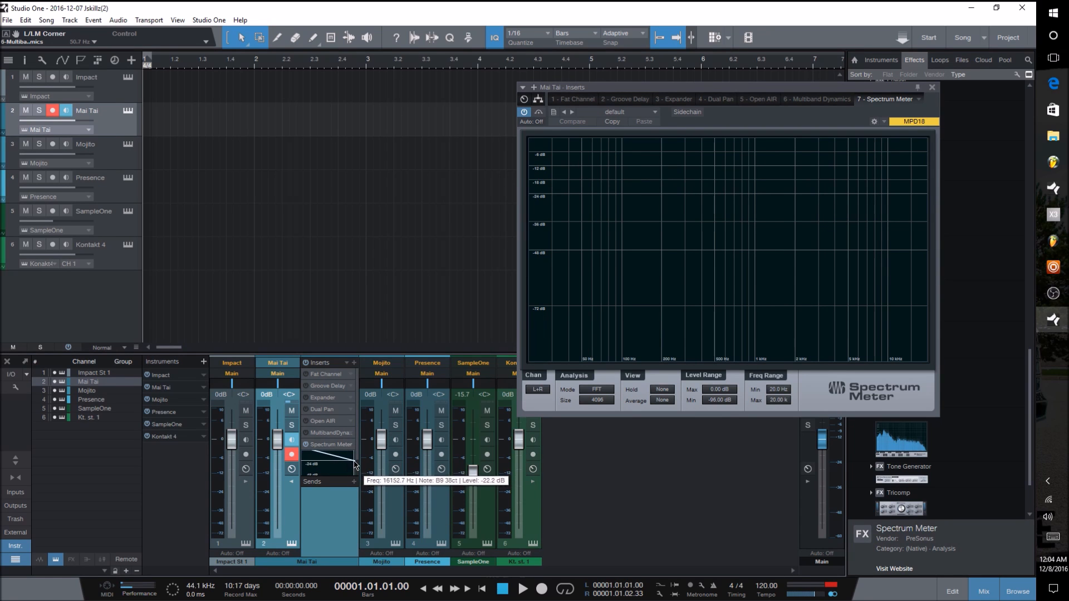
scroll(359, 459, down, 1)
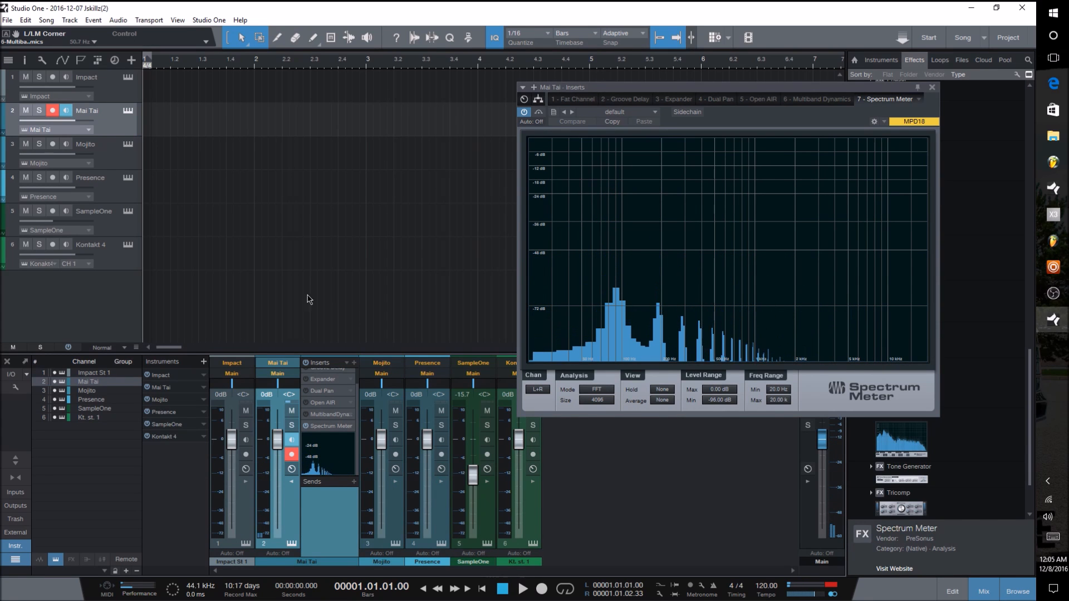
mouse_move(334, 467)
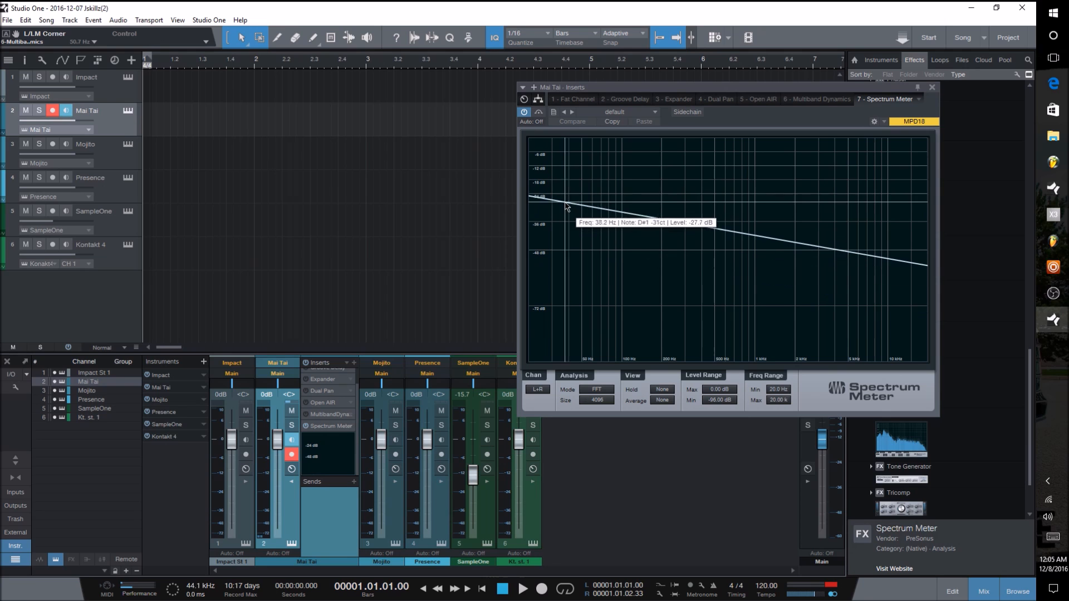
click(932, 87)
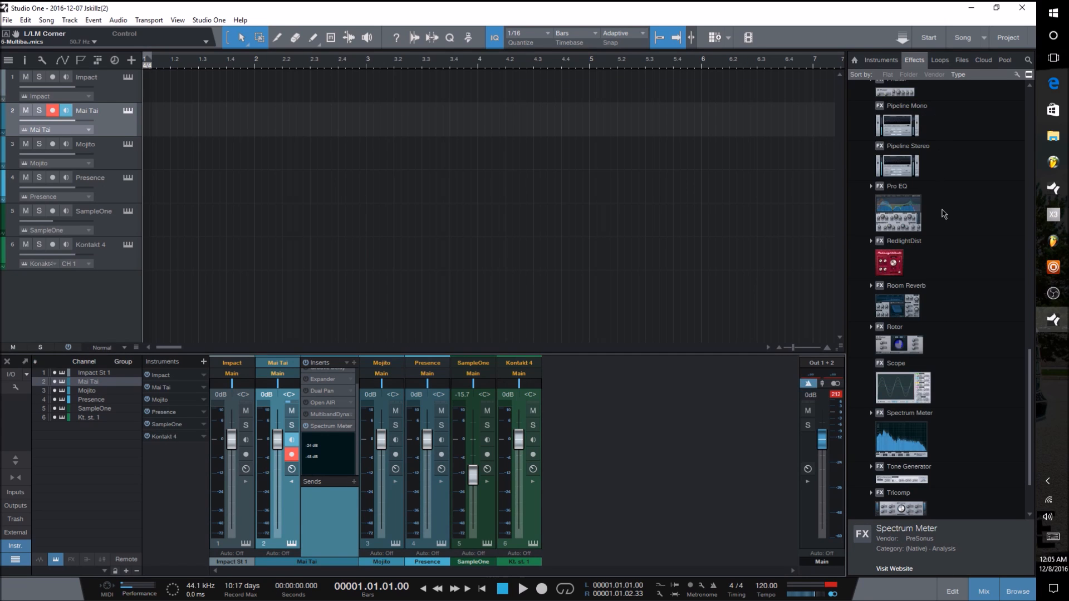
Step: Look through the presets of the Tuner and X-Trem effects, collapsing each list
scroll(941, 217, down, 3)
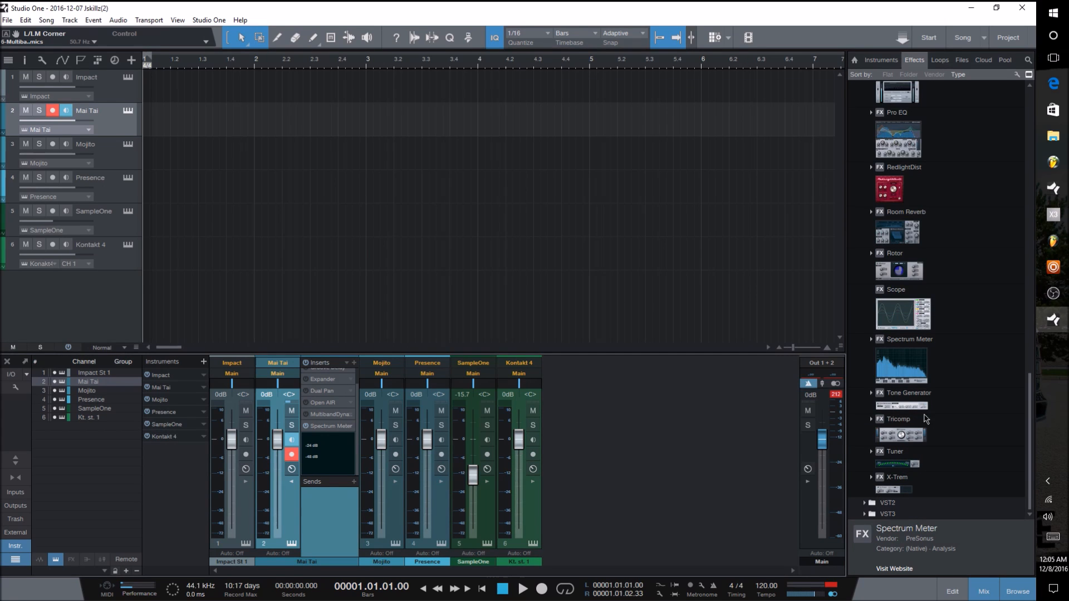
click(911, 464)
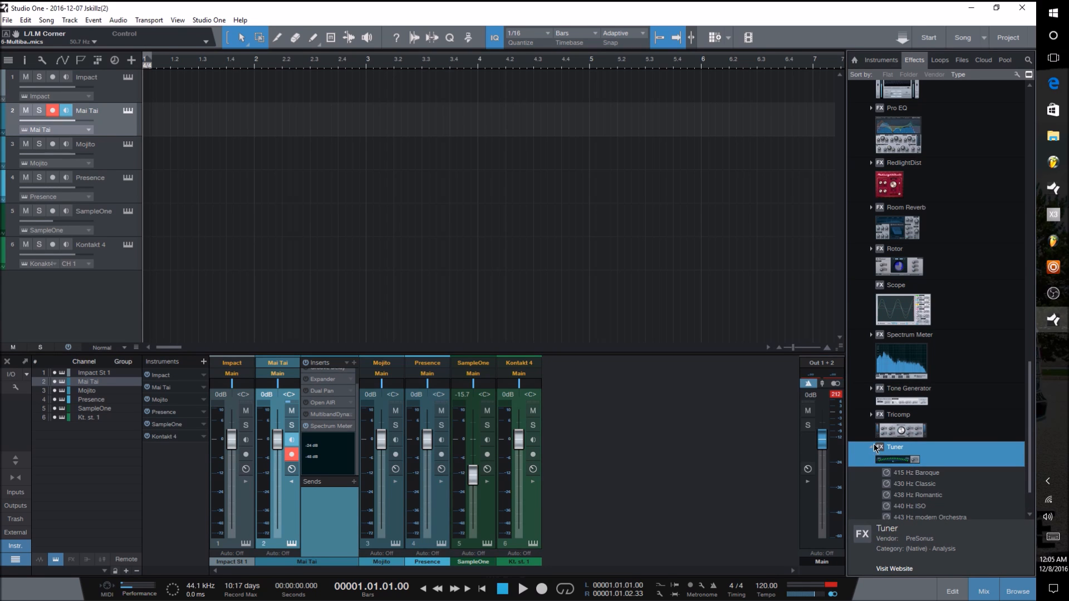
click(872, 447)
click(904, 486)
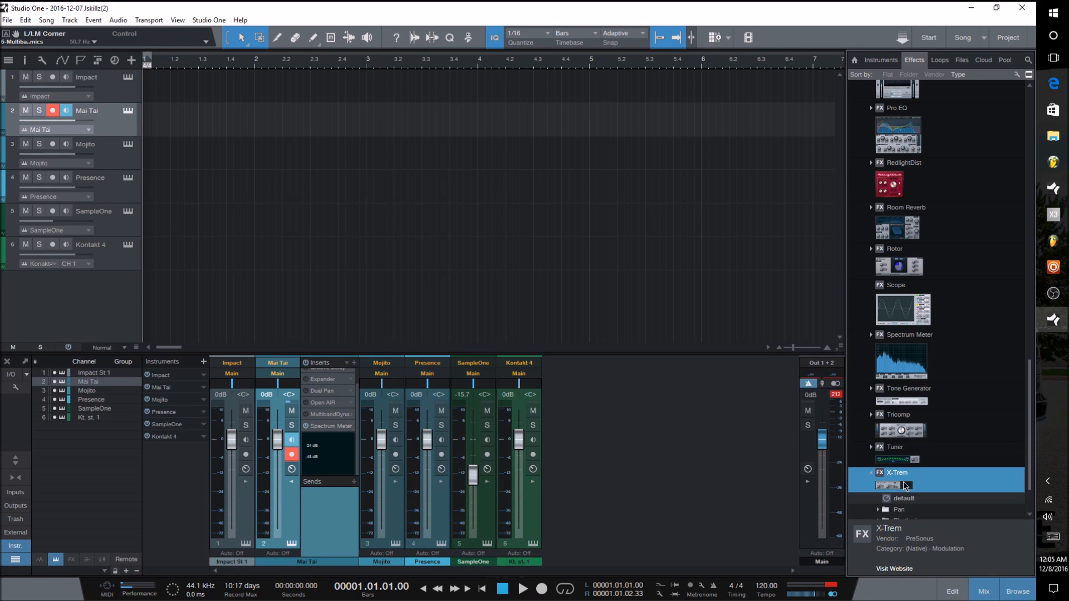
click(872, 474)
Step: Replace the Spectrum Meter on the Mai Tai channel with the Phase Meter, view its display, and close its window
scroll(920, 467, up, 5)
scroll(921, 471, up, 5)
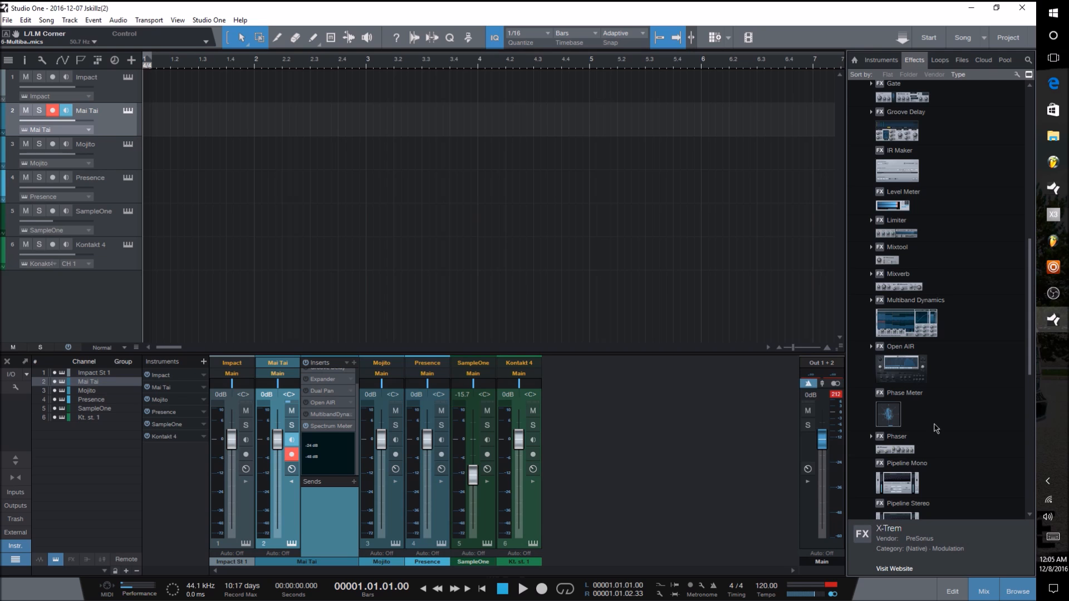
drag(898, 414, 353, 479)
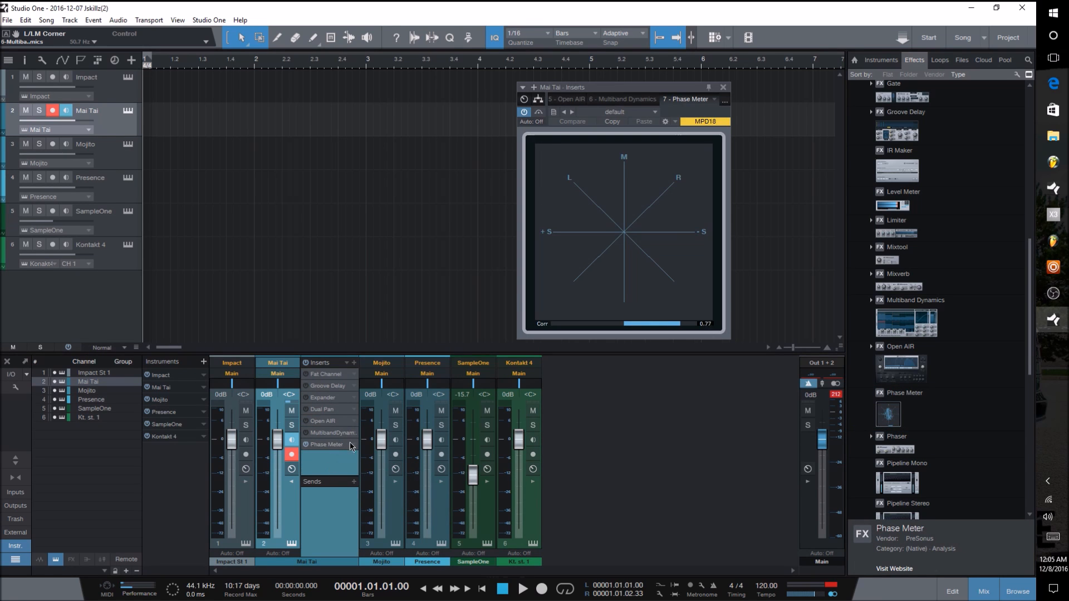
drag(631, 92, 514, 133)
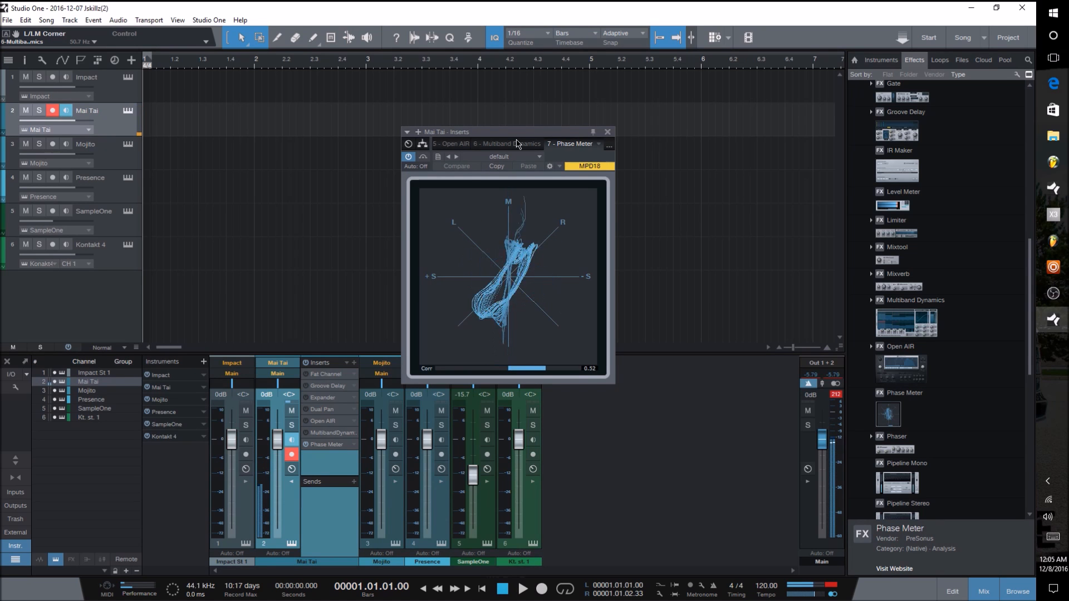
click(607, 132)
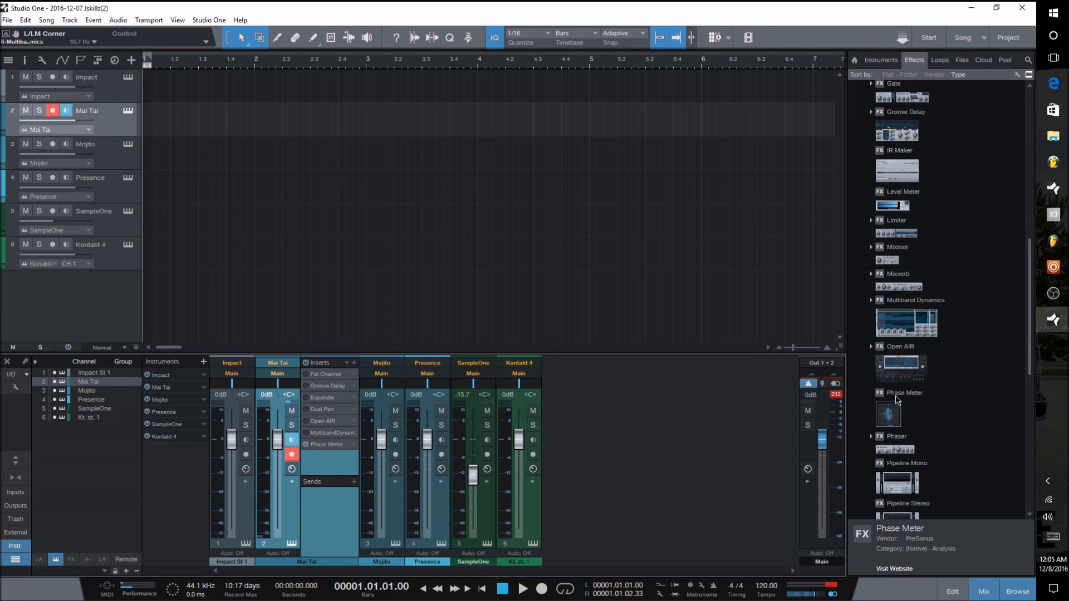
Step: Look through the Mixtool effect's presets and collapse the list
scroll(924, 372, up, 3)
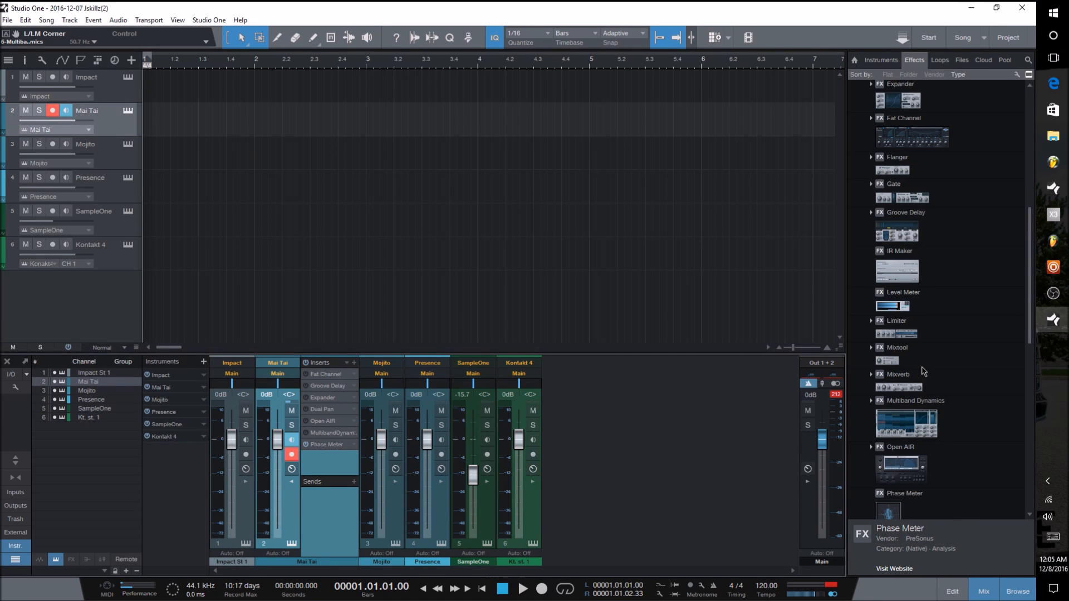
click(897, 357)
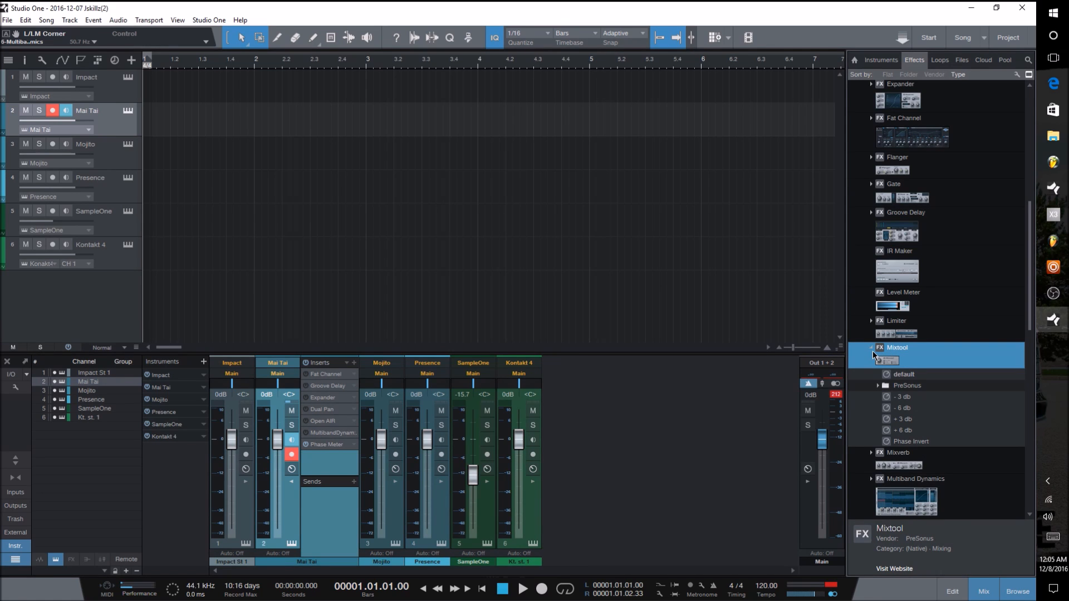
click(872, 351)
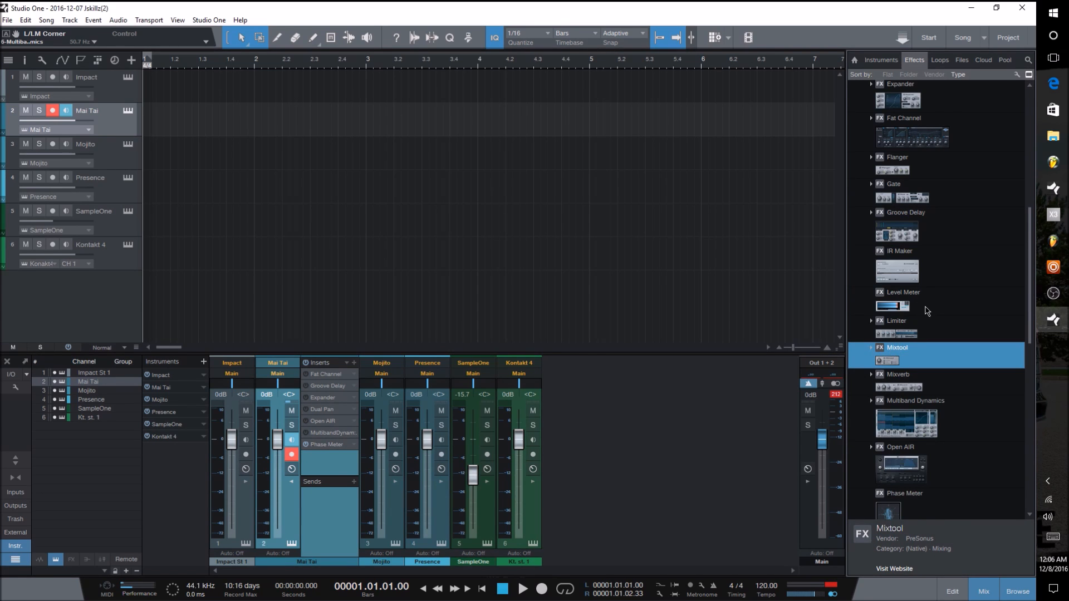
Step: Insert the Level Meter effect on the Mai Tai channel, check its peak display, and close its window
drag(925, 309, 328, 455)
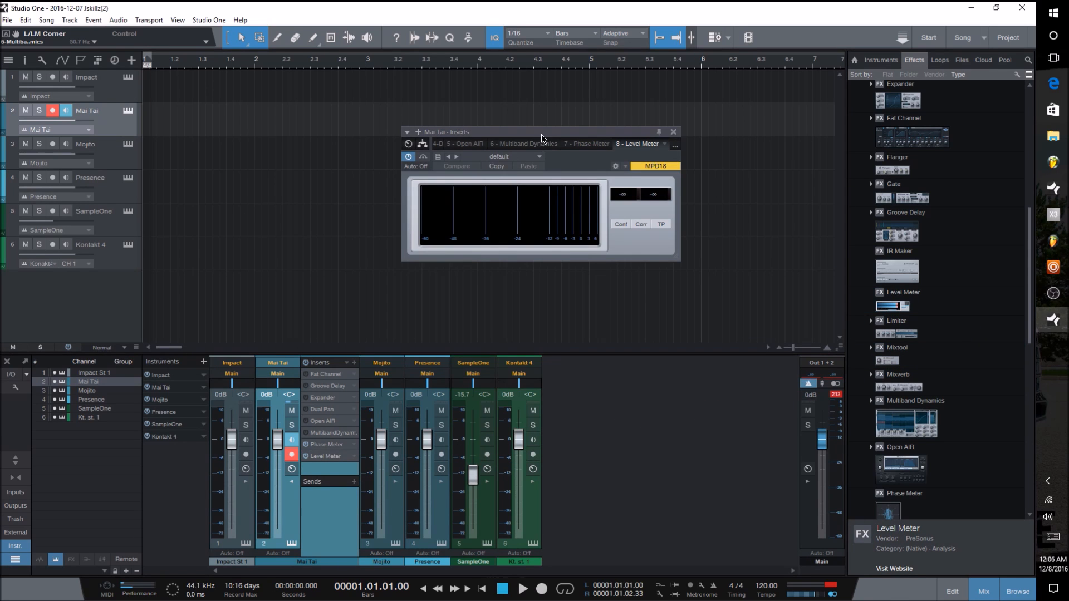
drag(541, 138, 503, 177)
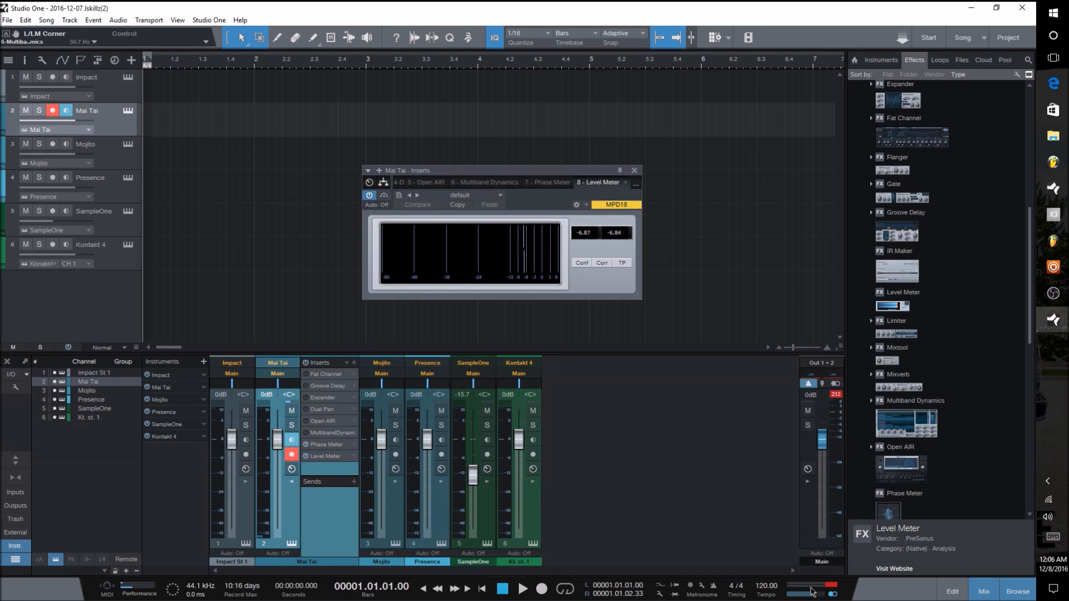
click(486, 249)
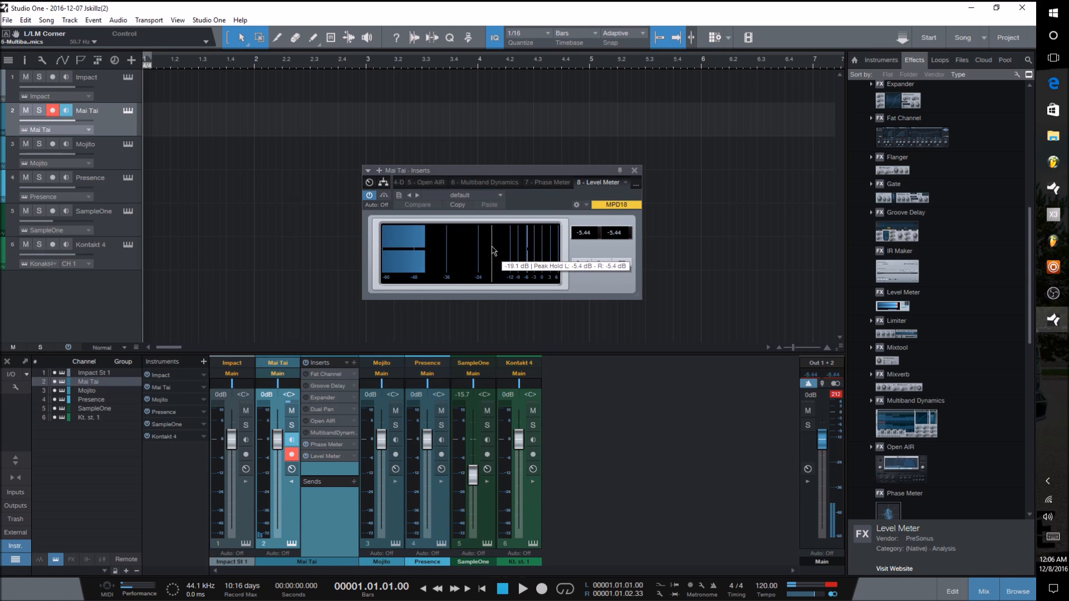
click(635, 171)
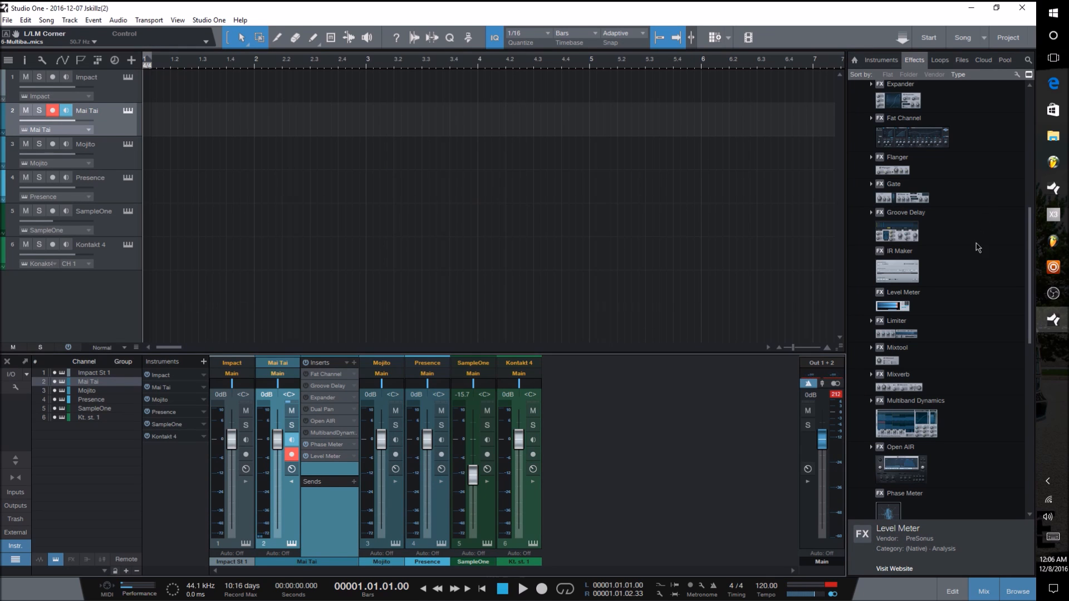
Step: Collapse the PreSonus effects folder in the browser
scroll(917, 273, up, 6)
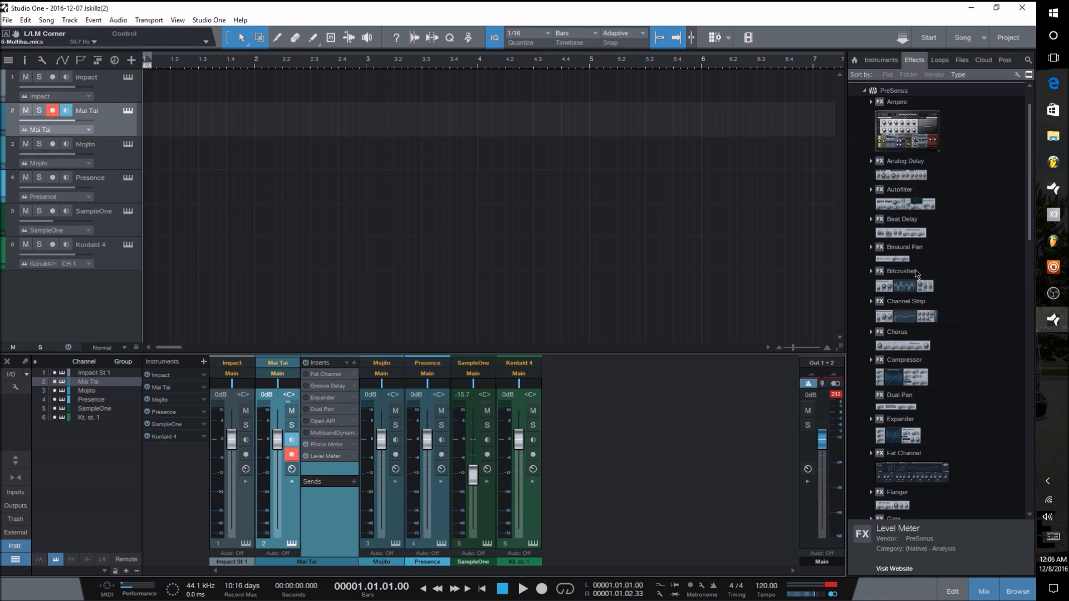
scroll(917, 273, up, 2)
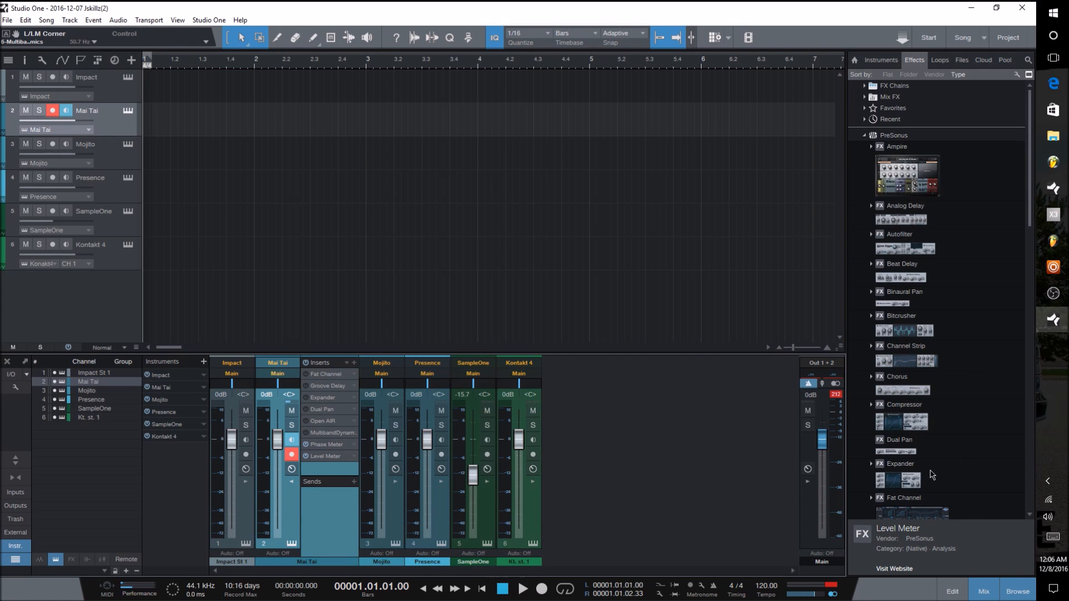
click(864, 135)
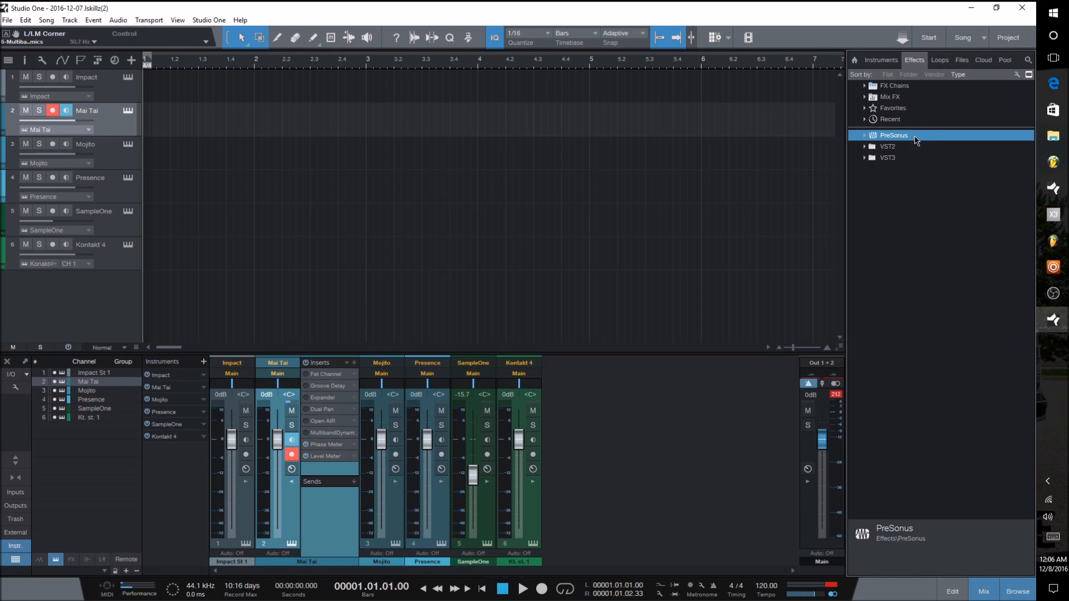
Step: Preview the HipHop Piano loops HipHop_guitars 1 and HipHop_guitars 2, and collapse their loop folder
click(939, 60)
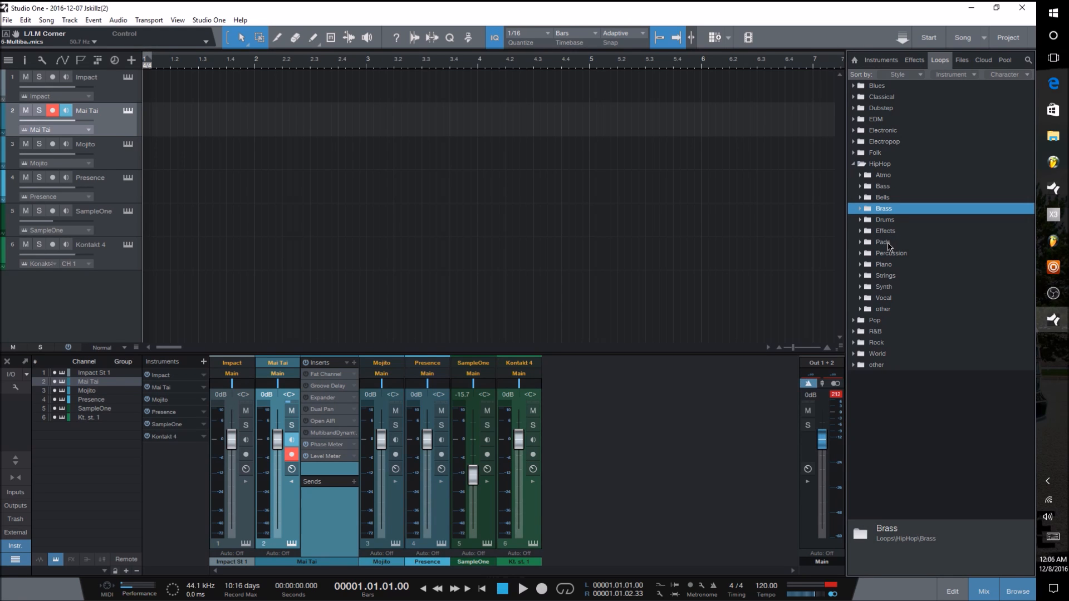
double_click(893, 268)
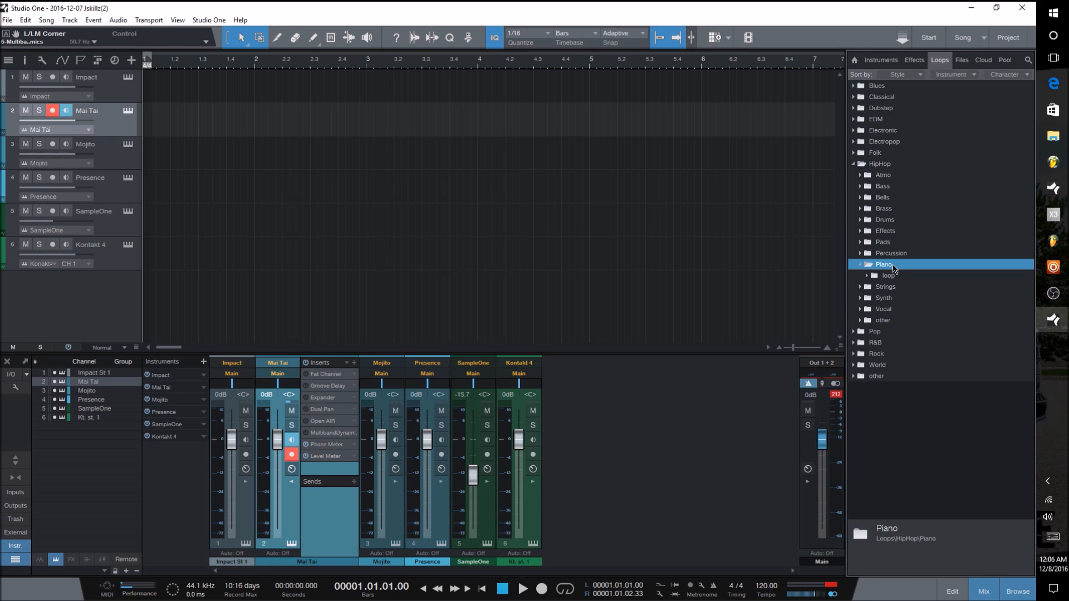
double_click(891, 276)
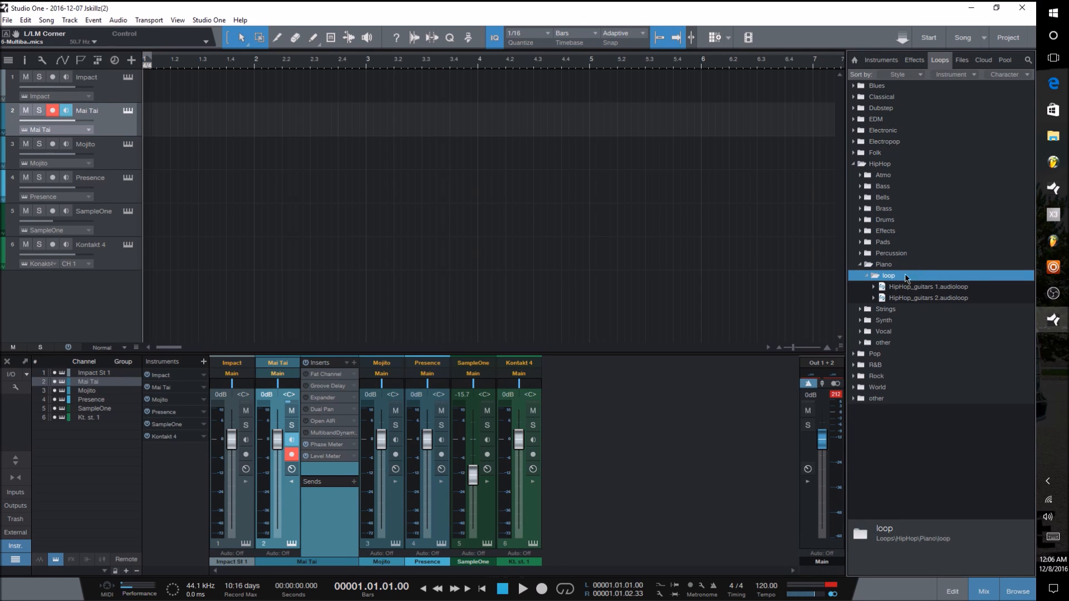
click(882, 288)
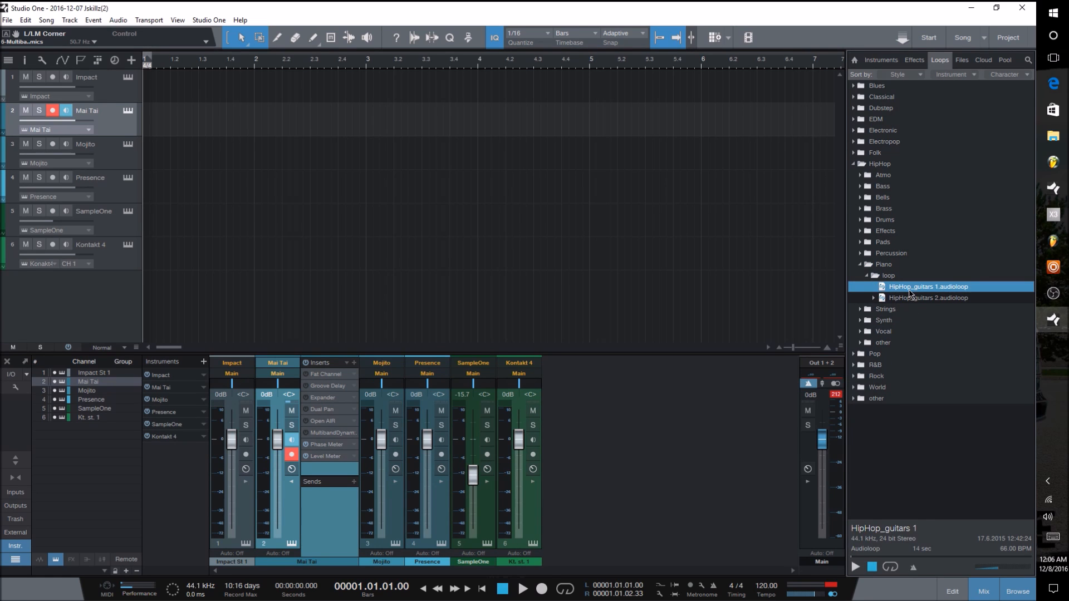
click(855, 567)
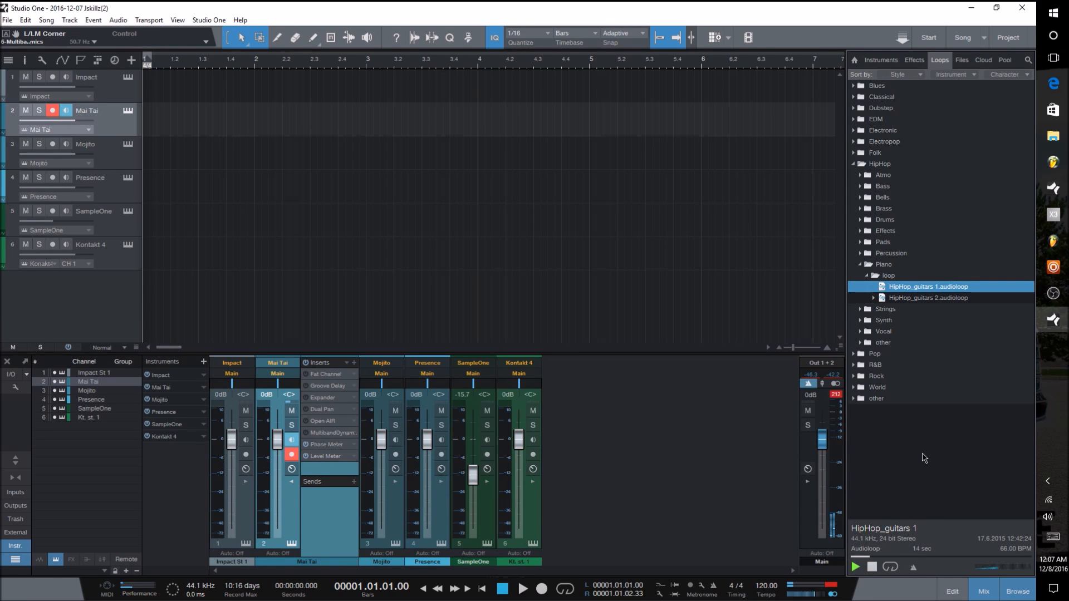
click(900, 299)
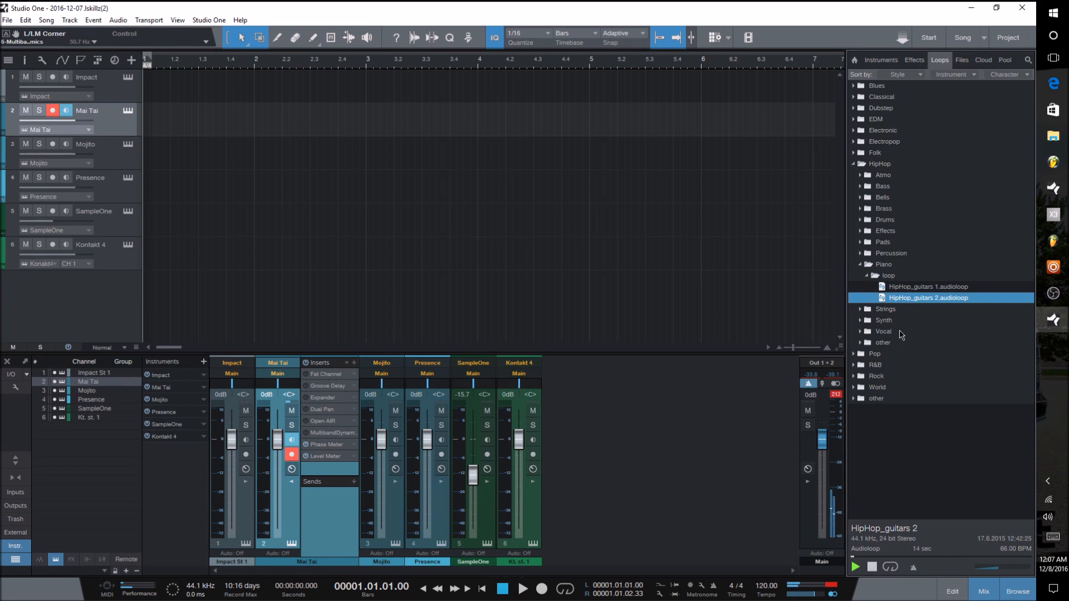
click(872, 276)
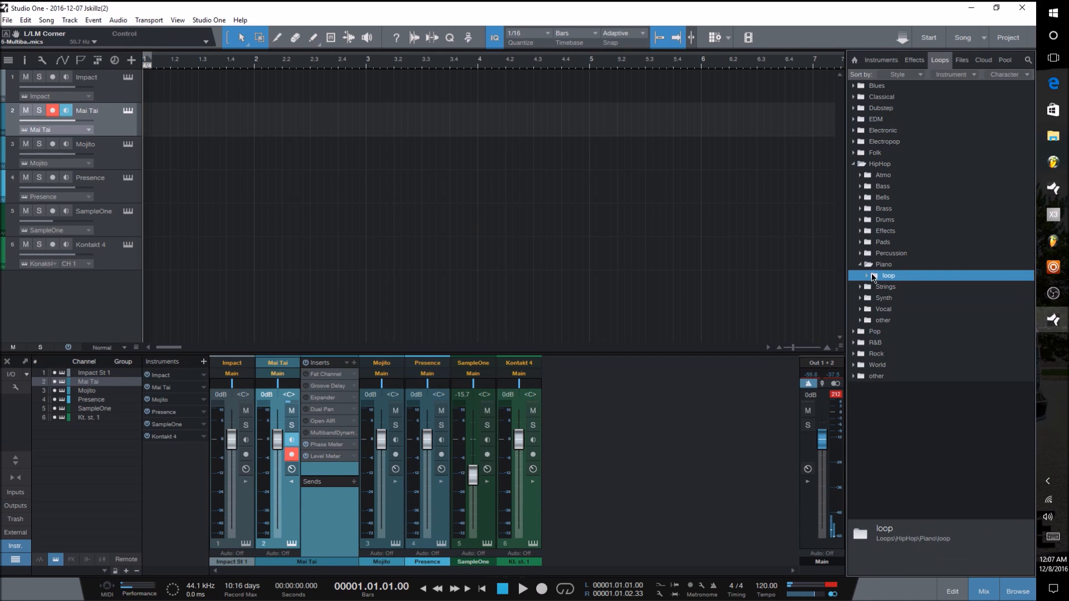
Step: Expand the HipHop Bells loop folder and preview the loop 03 Arp1 Dmin
click(871, 198)
click(873, 210)
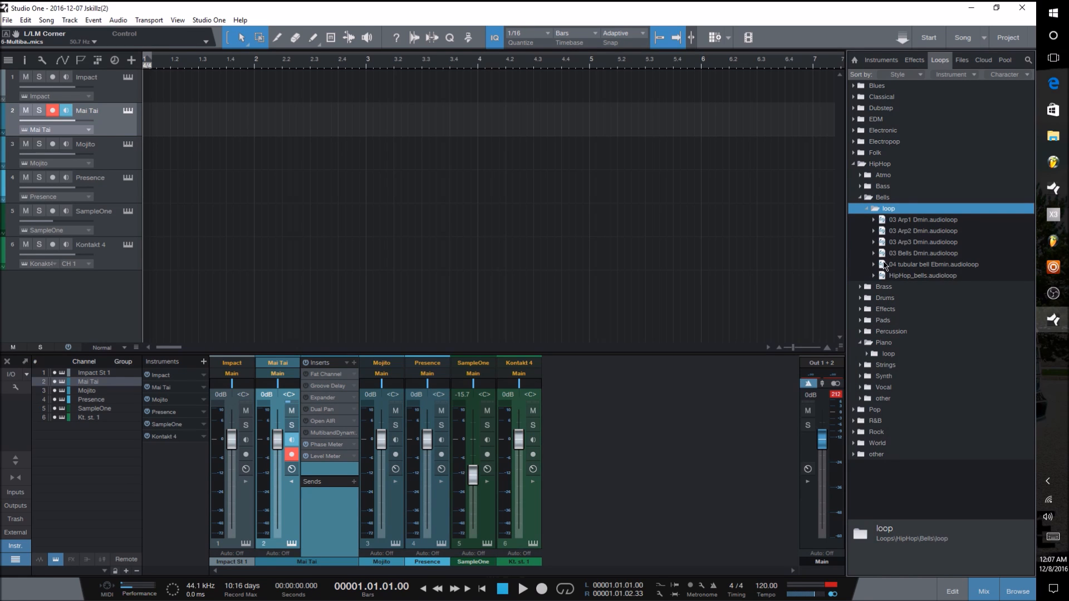
click(883, 222)
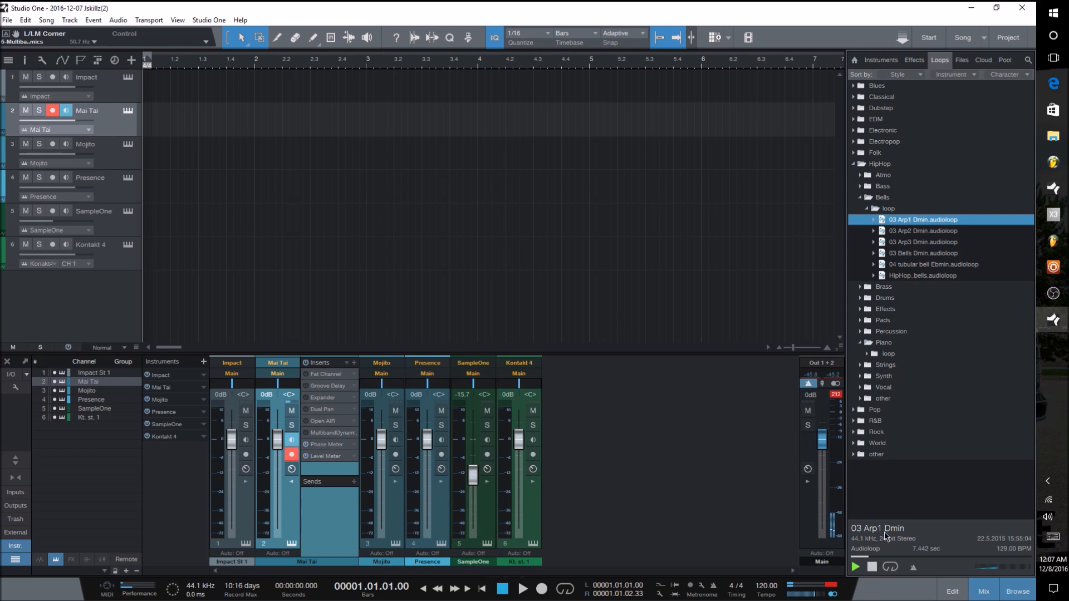
Step: Preview the HipHop Bells loops 03 Arp2 Dmin and 03 Arp3 Dmin, and collapse the Bells folder
click(899, 233)
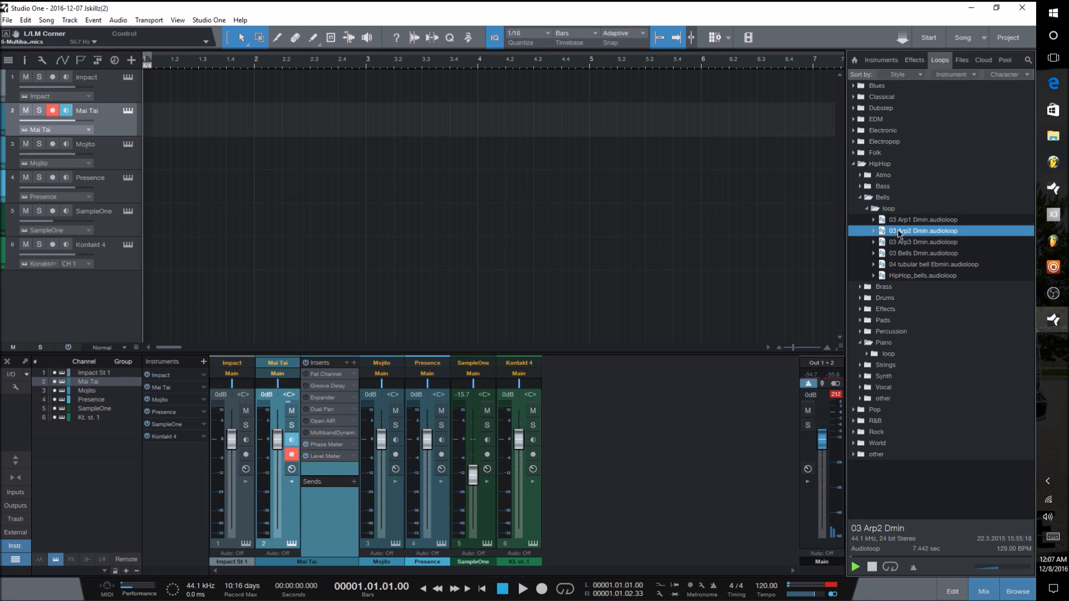
click(901, 244)
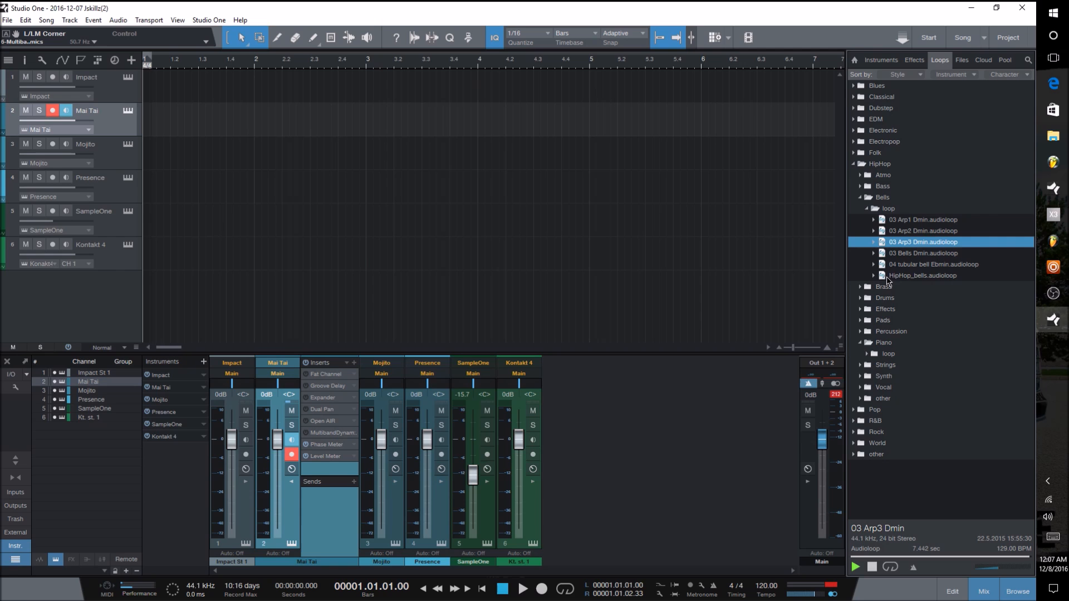
click(867, 209)
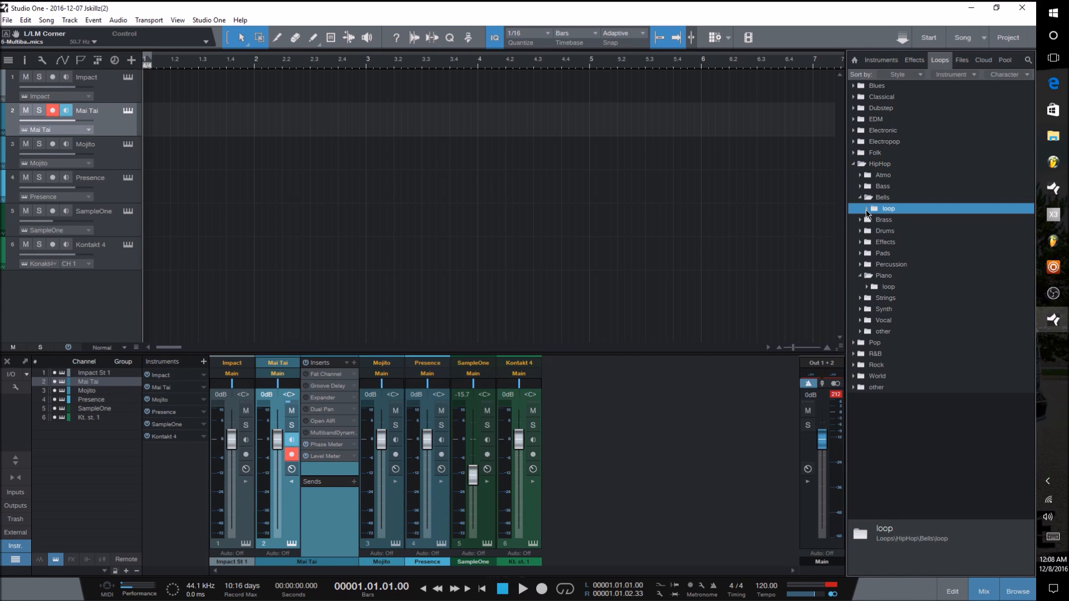
click(861, 198)
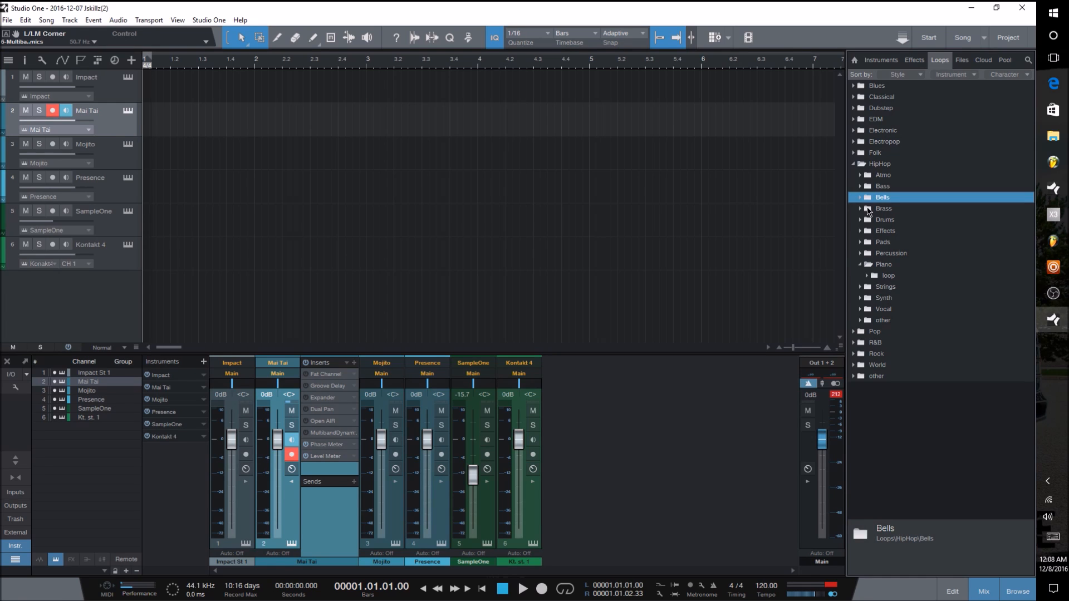
Step: Preview the HipHop Brass loops 06 hit, 04 brass Ebmin, 04 brass hit Ebmin, 05 brass hit and 06 horns Bmin, and collapse the Brass folder
click(867, 208)
click(871, 222)
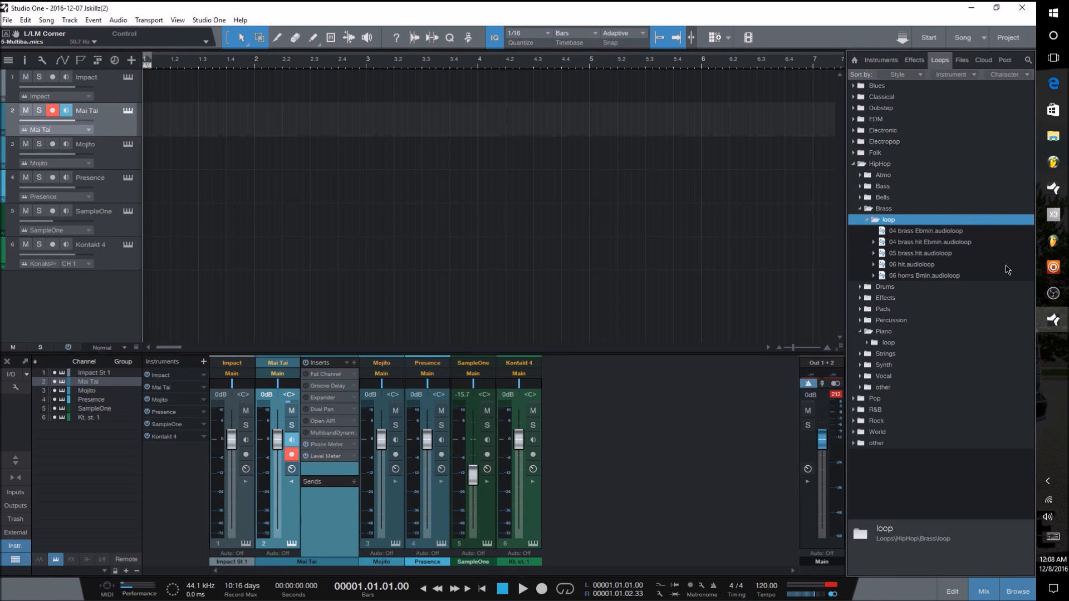
click(894, 266)
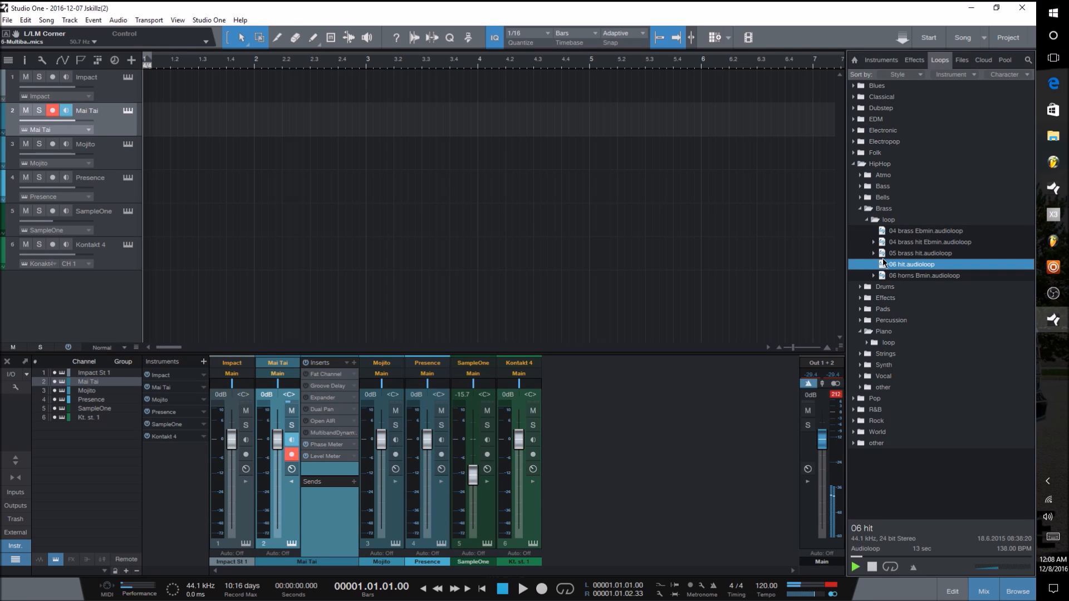
click(890, 232)
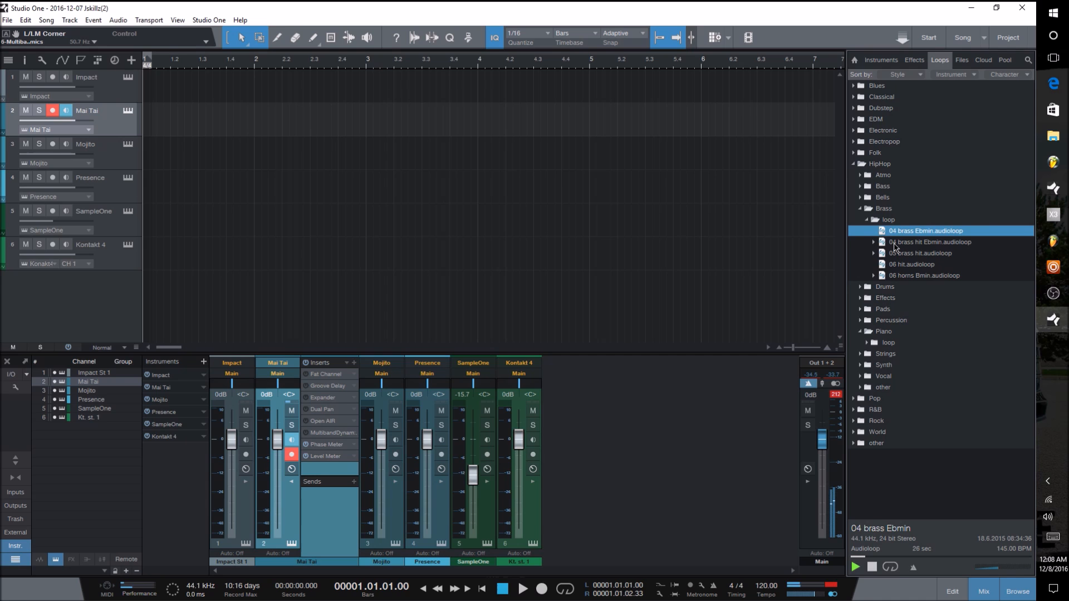
click(893, 243)
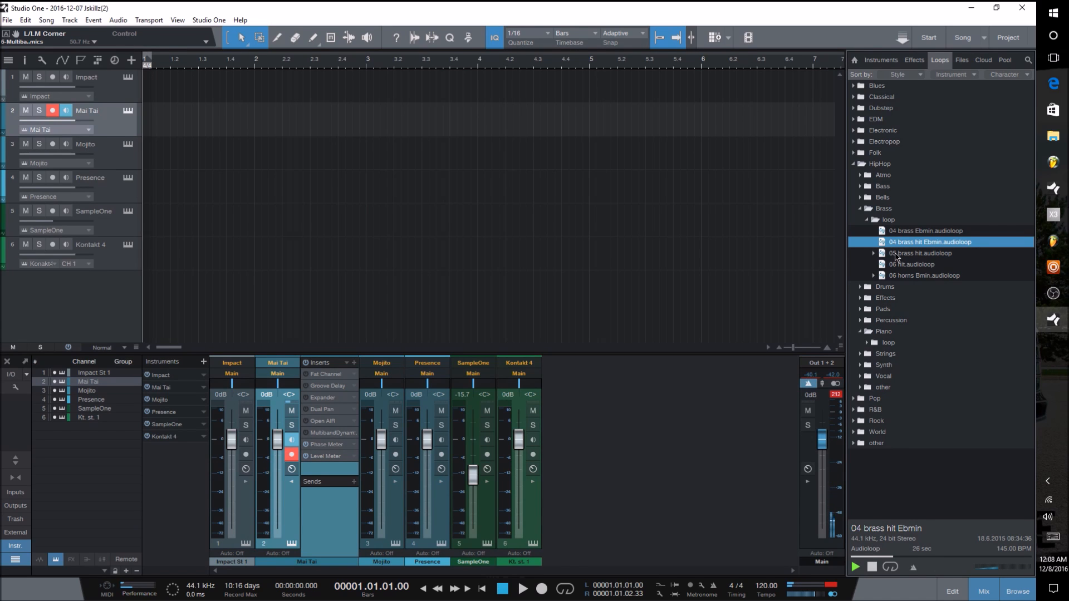
click(896, 254)
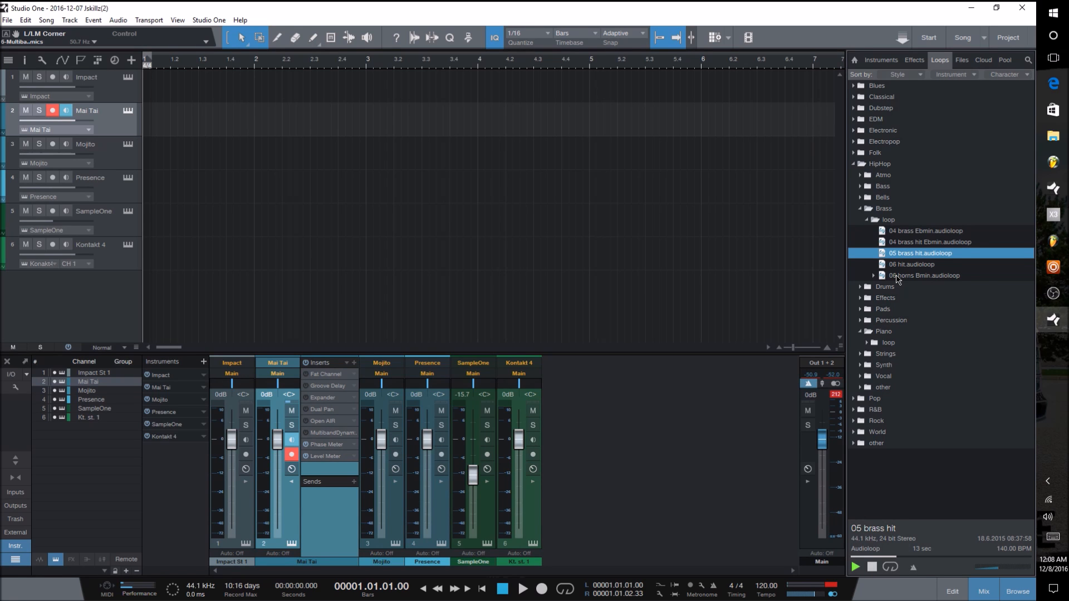
click(897, 277)
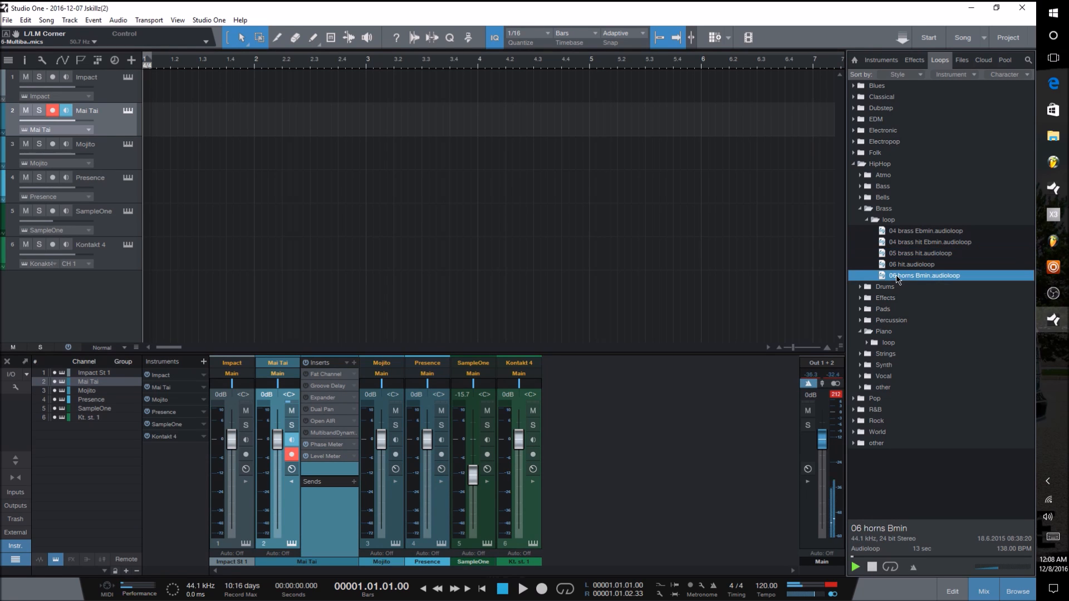
double_click(877, 222)
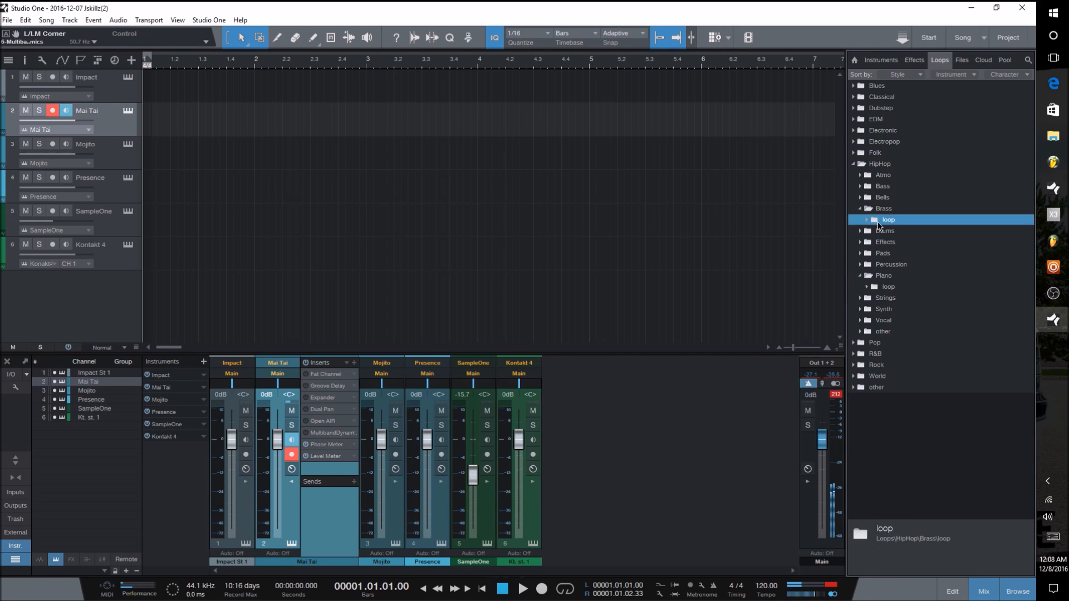
double_click(871, 211)
Step: Expand the HipHop Drums loop folder and preview 01 Choir Abmin, 01 808 Abmin, 01 Crashes and 01 Percs
double_click(883, 220)
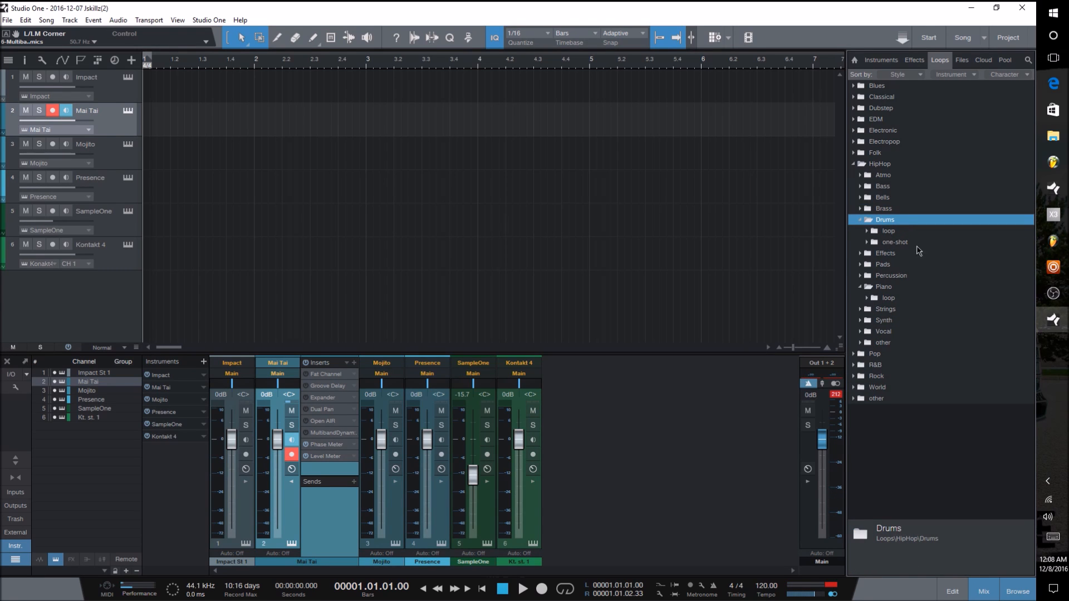
double_click(882, 231)
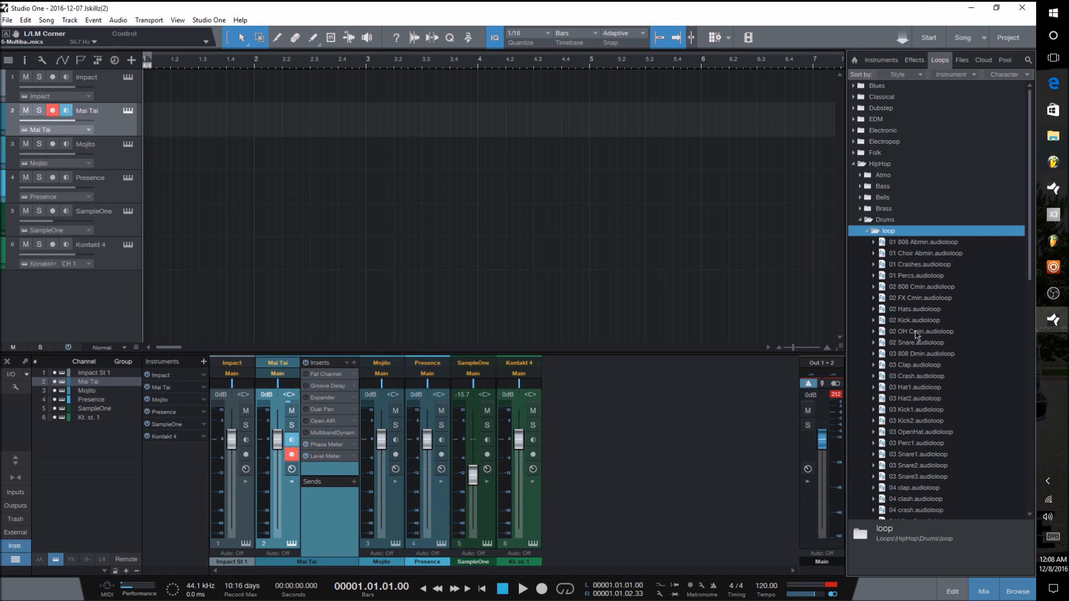
click(902, 254)
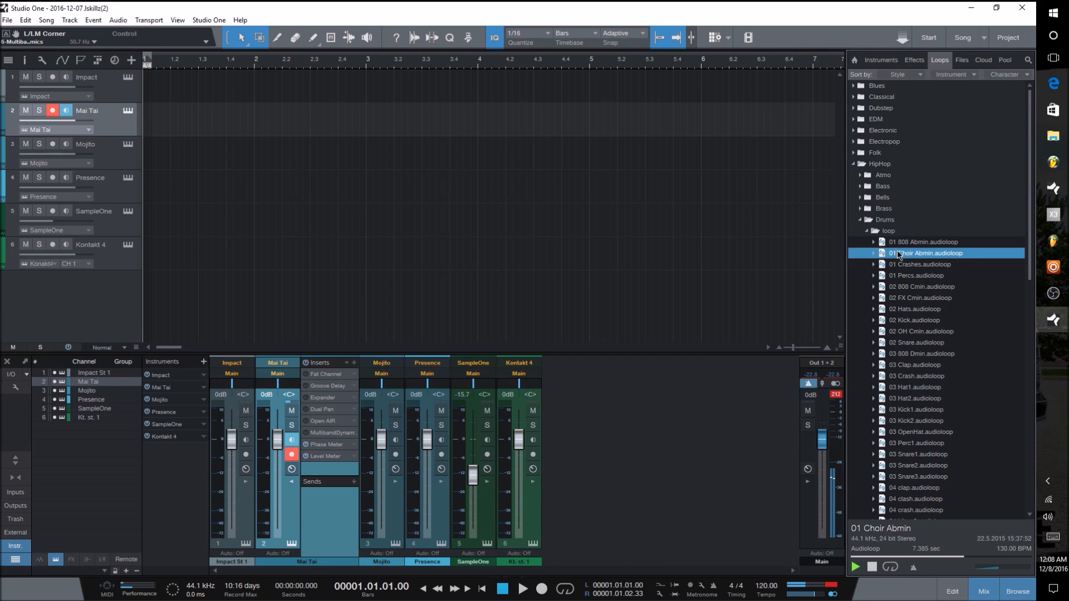
click(895, 242)
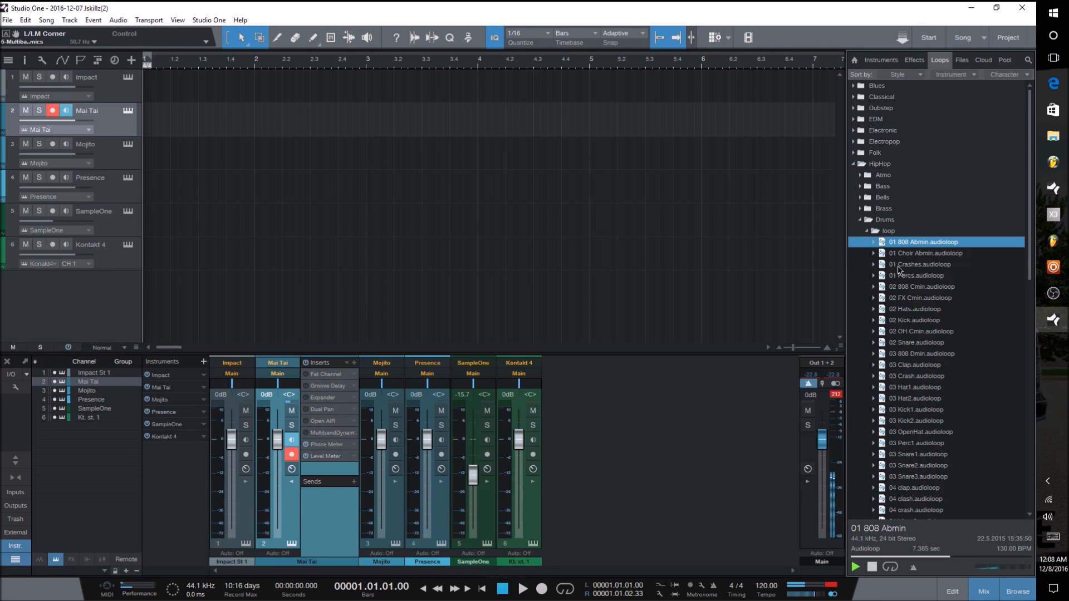
click(901, 265)
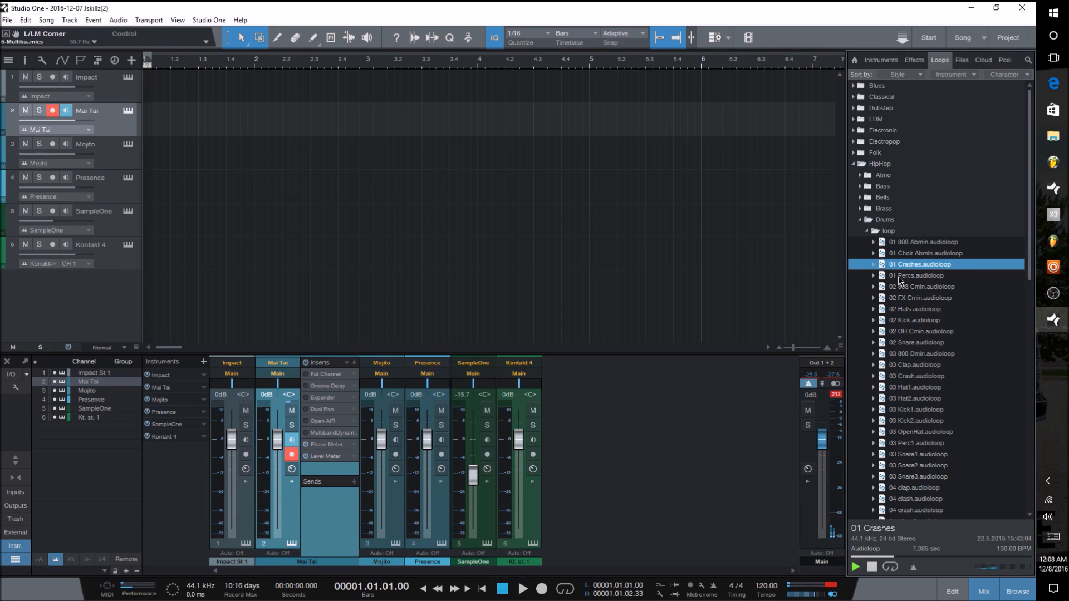
click(902, 277)
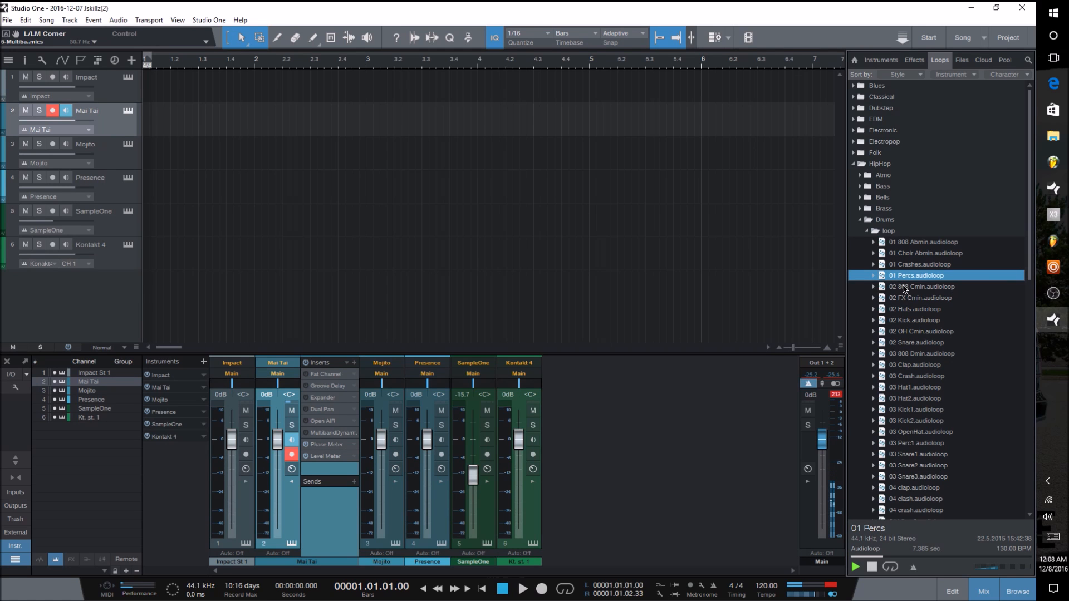
Step: Preview the HipHop drum loops 02 808 Cmin, 02 FX Cmin, 02 Hats, 02 Kick, 02 OH Cmin and 02 Snare
click(914, 288)
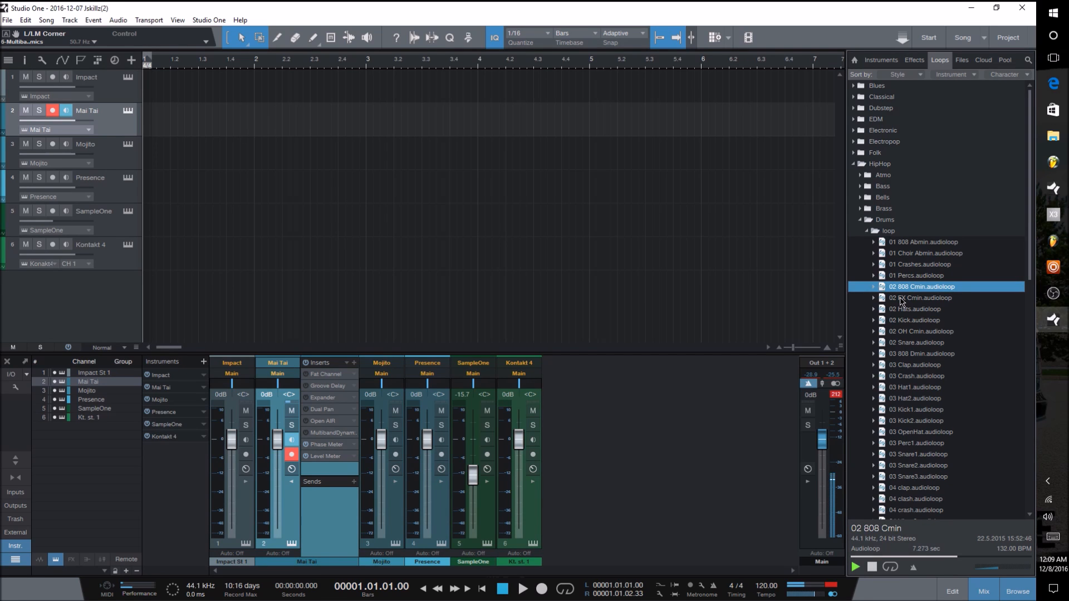
click(902, 299)
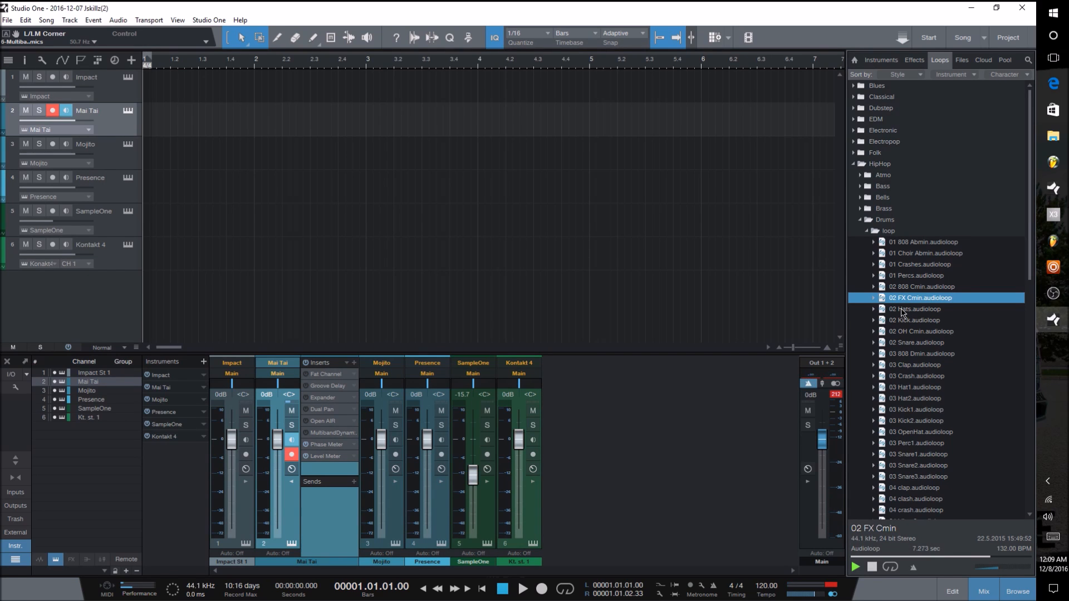
click(903, 313)
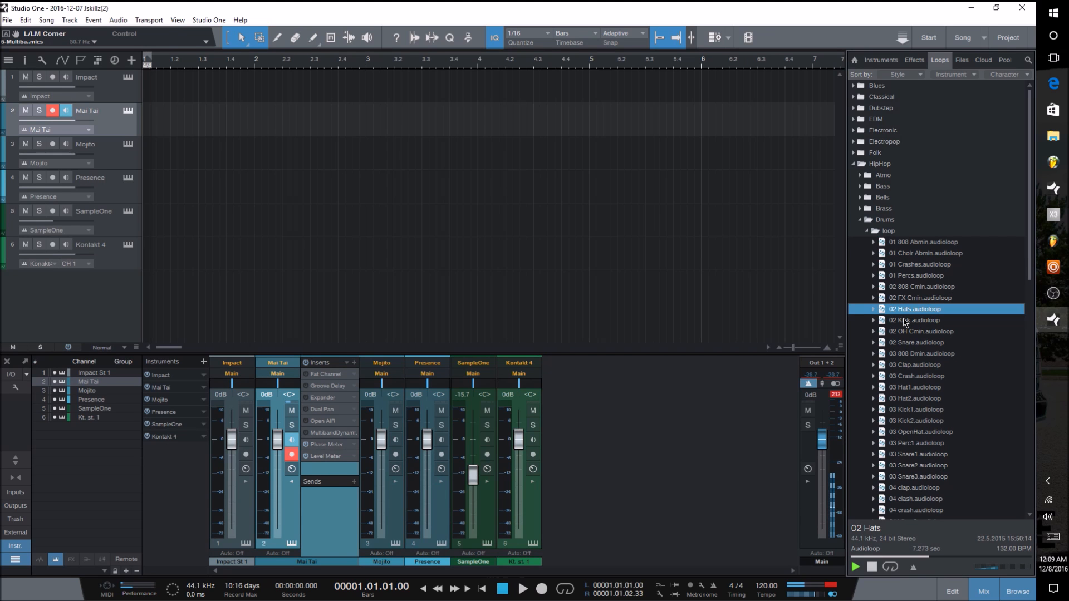
click(904, 321)
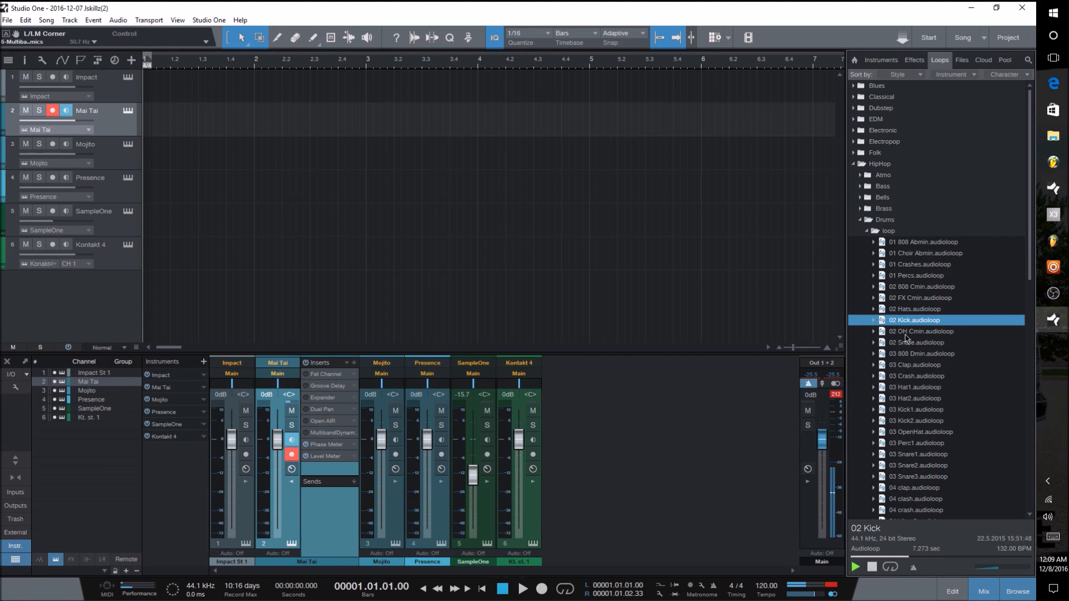
click(907, 333)
click(909, 344)
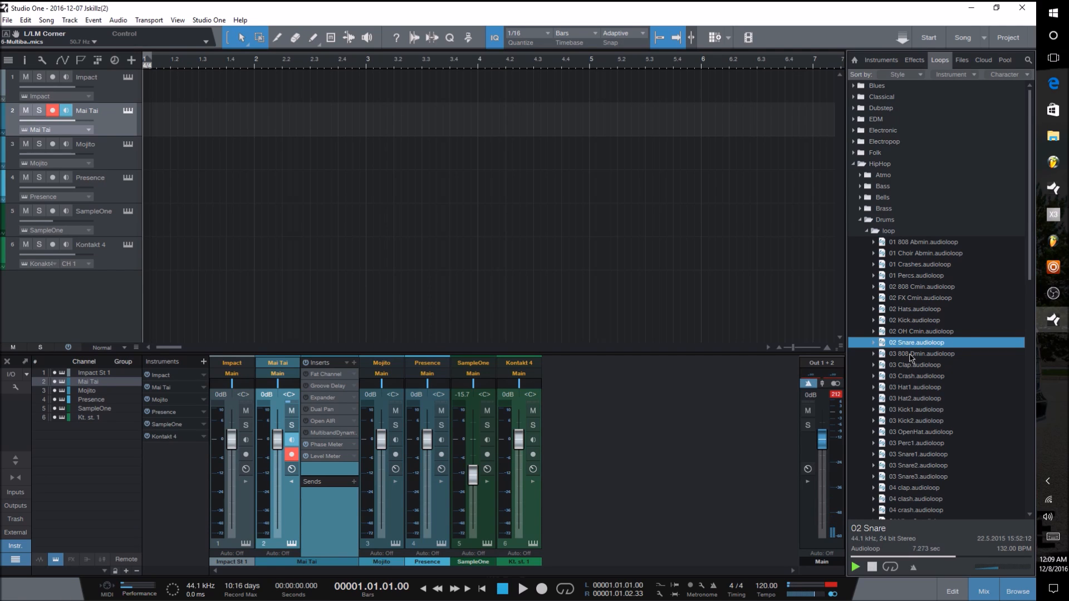
Step: Preview the 03-series drum loops 808 Dmin, Clap, Crash, Hat1, Kick1, Kick2, Snare1 and Snare2, and collapse the Drums loop folder
click(911, 355)
click(909, 367)
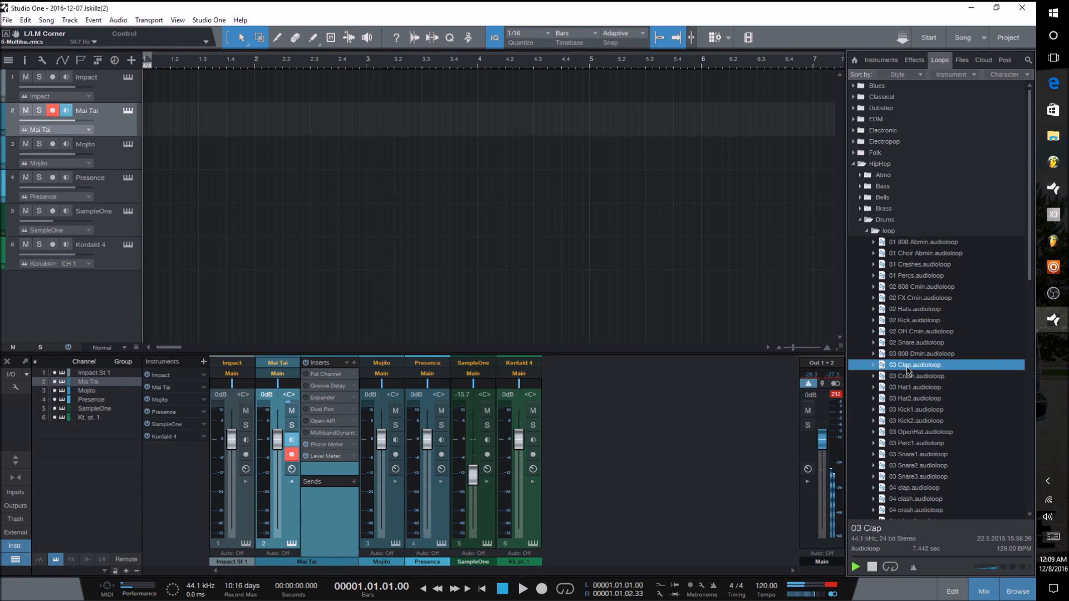
click(906, 377)
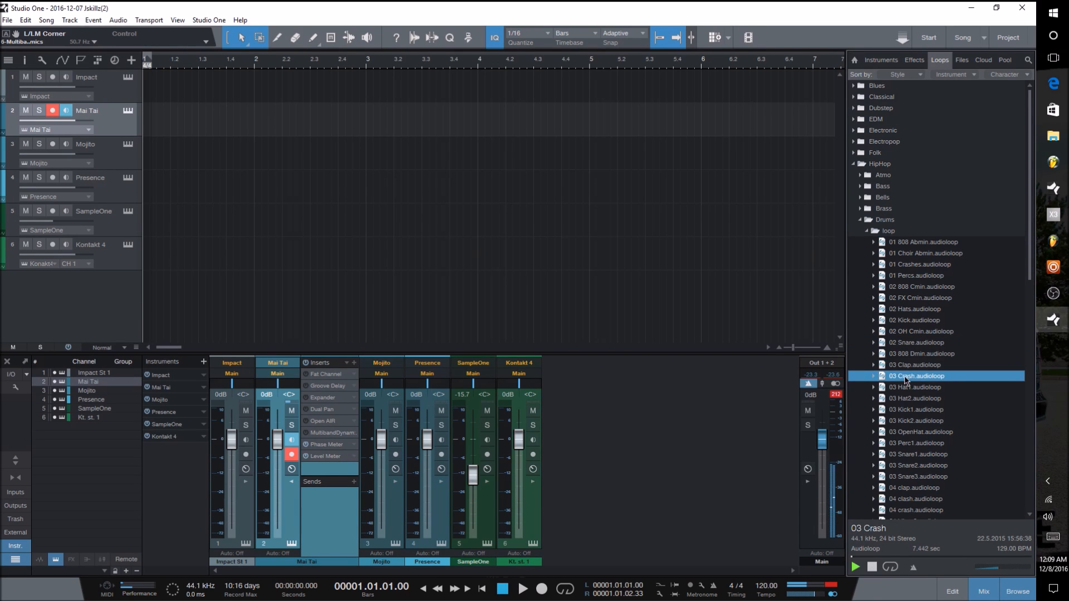
click(908, 388)
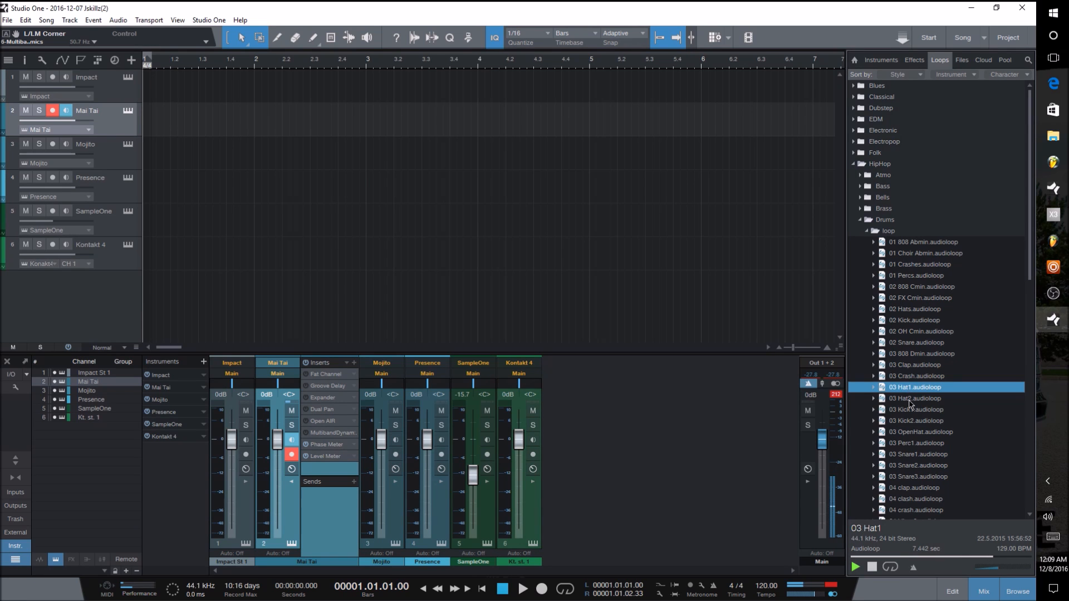
click(908, 409)
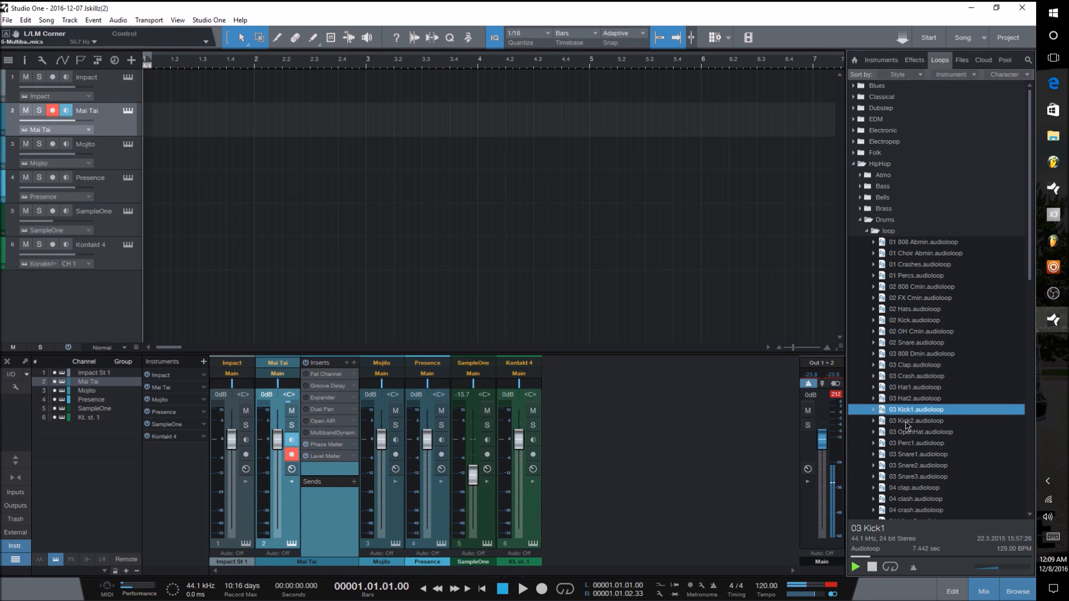
click(907, 423)
click(908, 456)
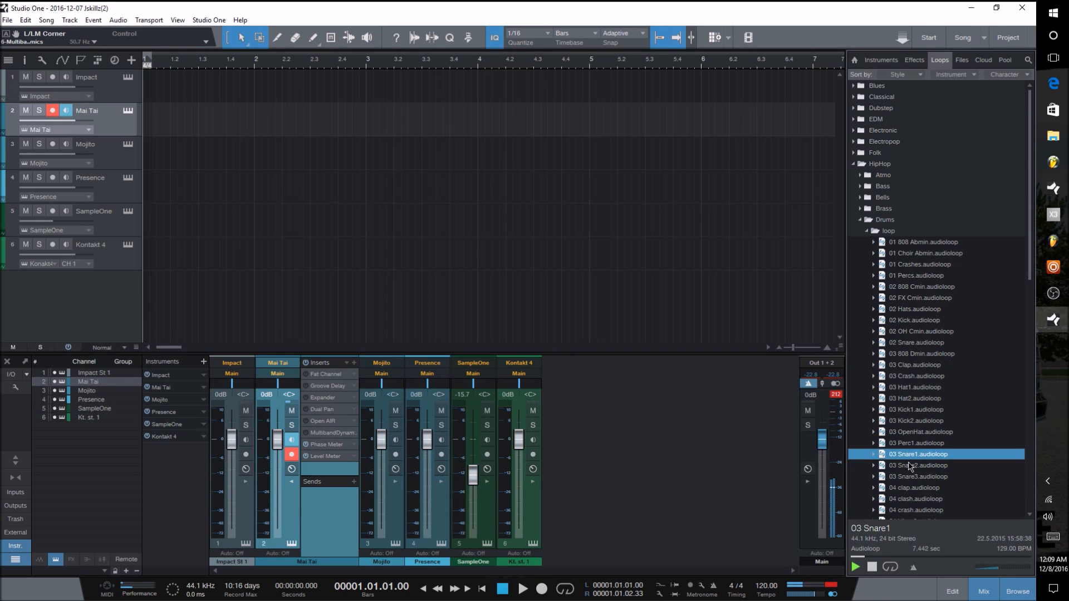
click(908, 466)
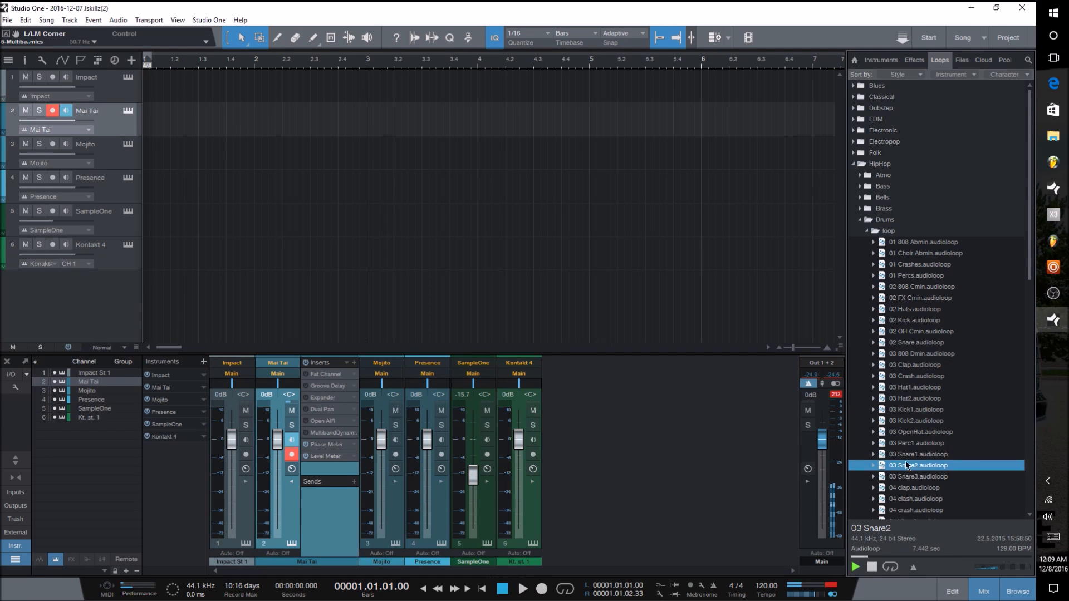
double_click(885, 231)
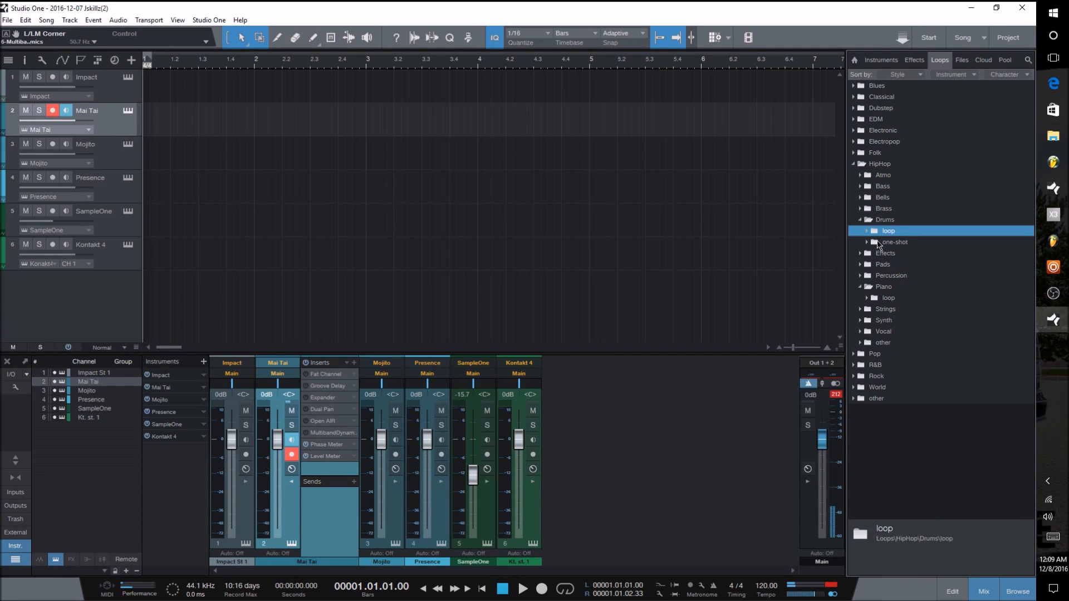
Step: Expand the HipHop Drums one-shot folder and preview 04 rolling crash, HipHop_hit clap, hi hat and hits
double_click(878, 243)
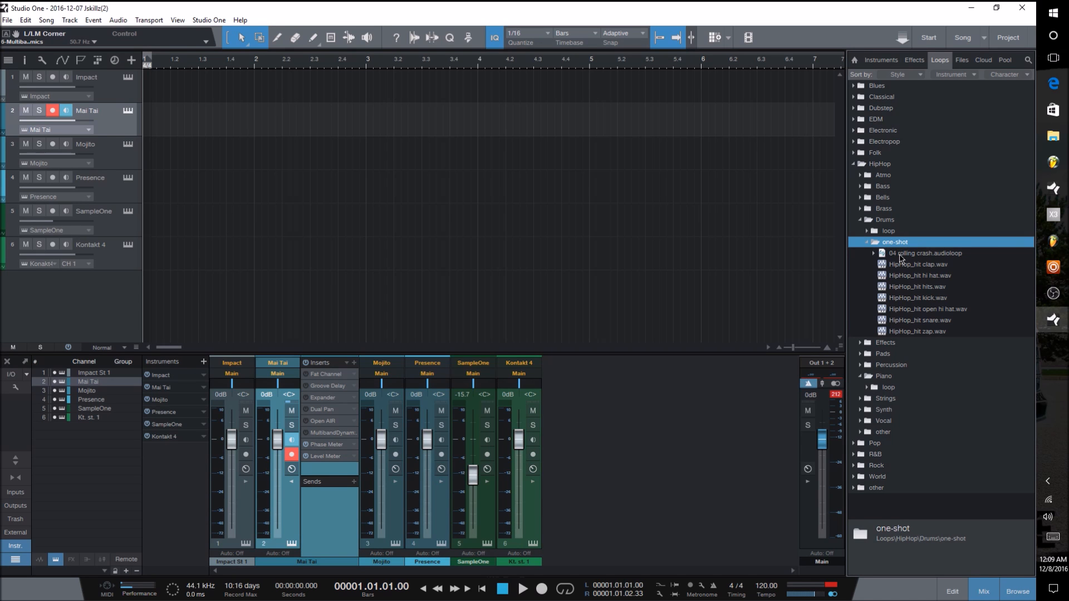
click(900, 254)
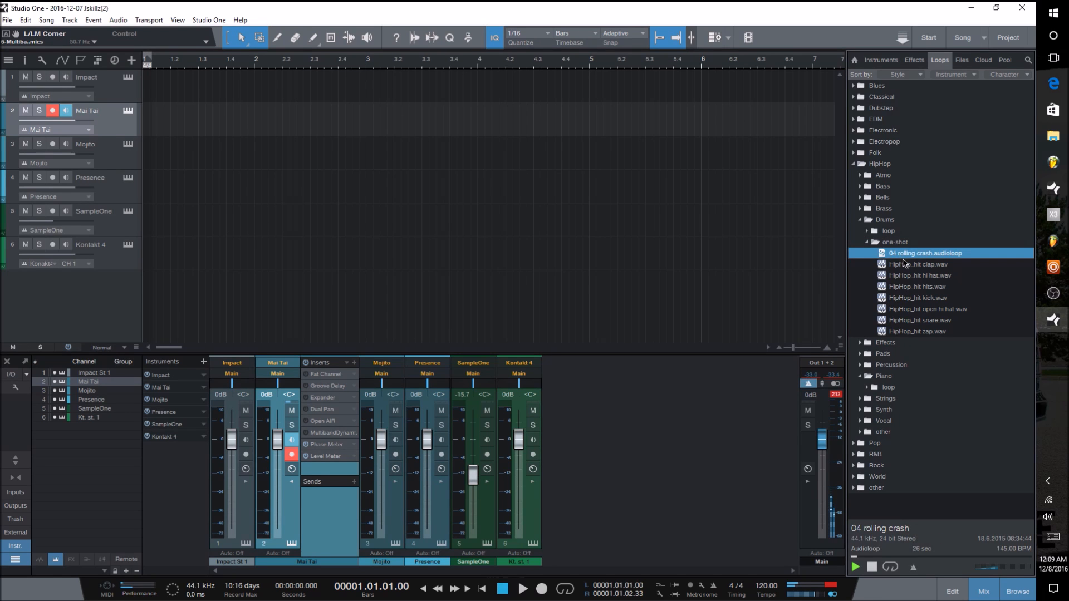
click(903, 265)
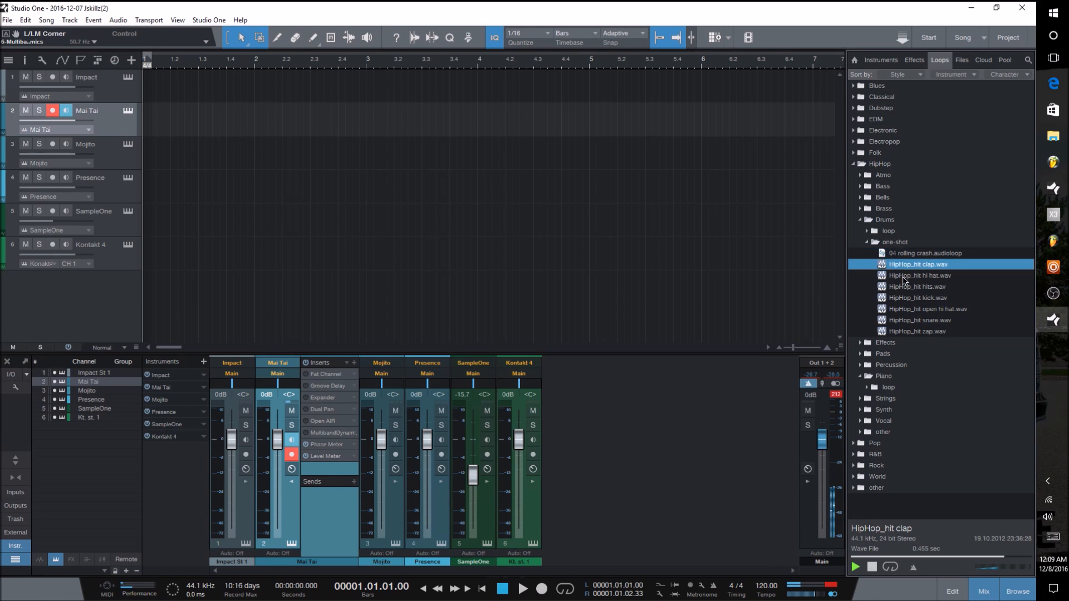
click(904, 279)
click(906, 288)
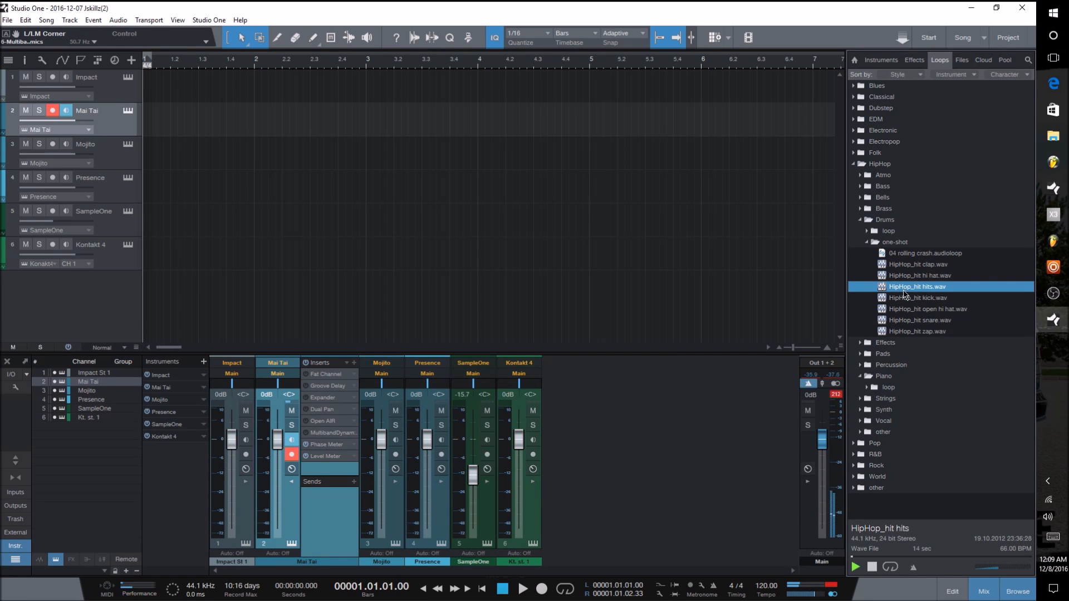
Step: Preview the HipHop_hit kick, open hi hat, snare and zap one-shots, and collapse the one-shot and Drums folders
click(905, 299)
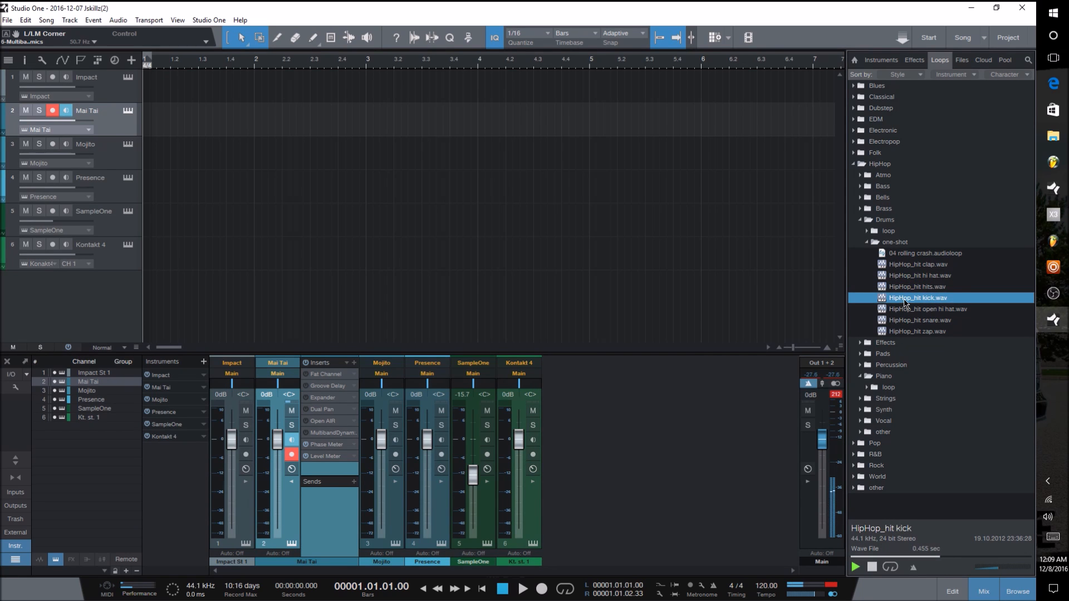
click(904, 310)
click(903, 322)
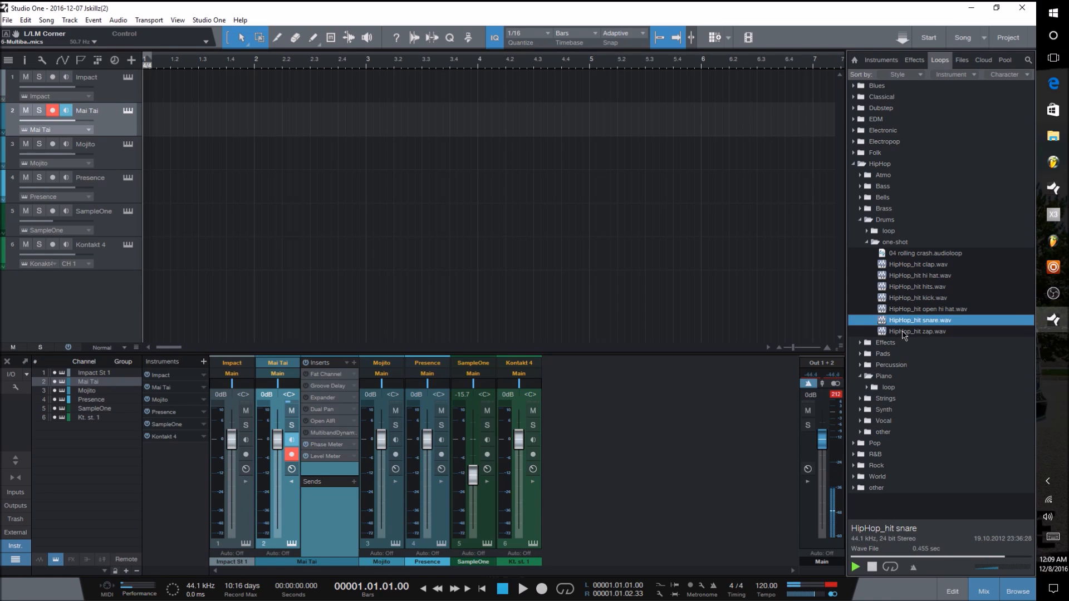
click(906, 330)
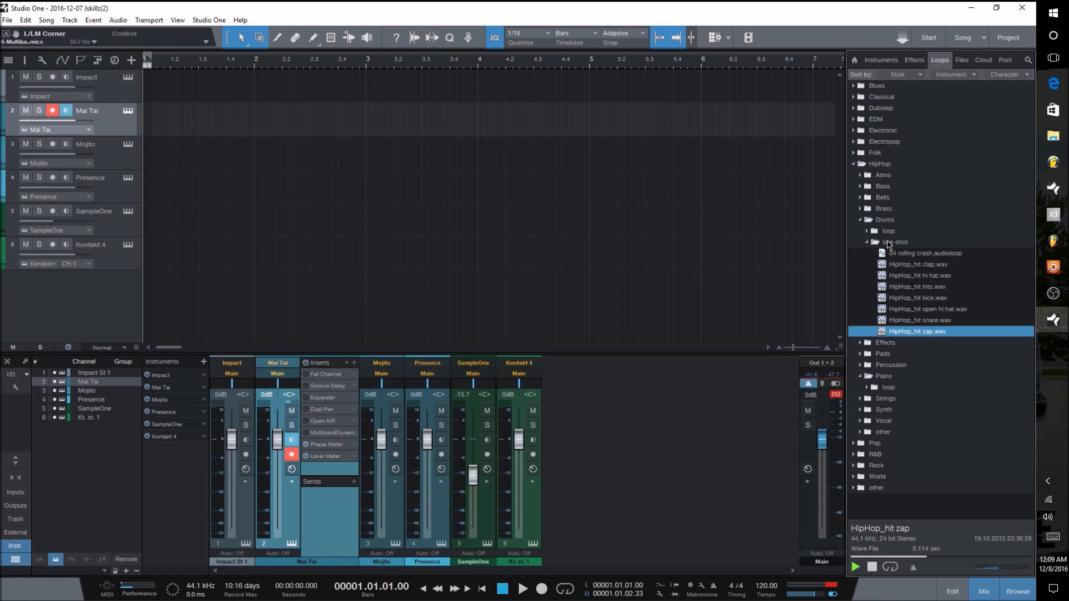
double_click(888, 240)
double_click(878, 221)
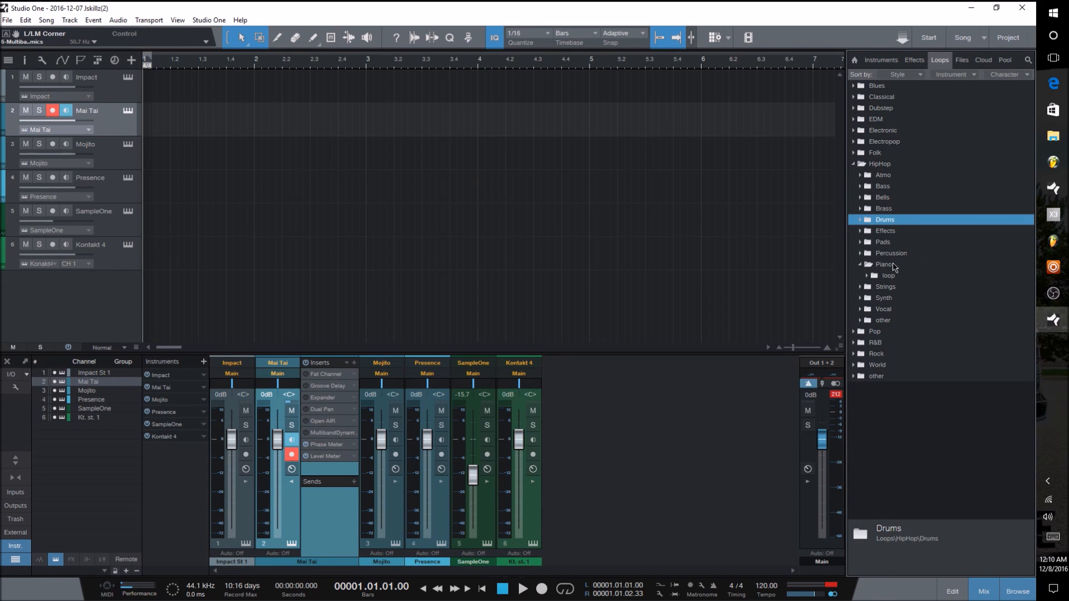
Step: Expand the HipHop Pads loops, preview 01 Pad1 Abmin, 01 Pad2 Abmin, 04 synth pad Ebmin, 05 pad Abmin and 06 pad Bmin, and collapse Pads
double_click(884, 242)
double_click(889, 253)
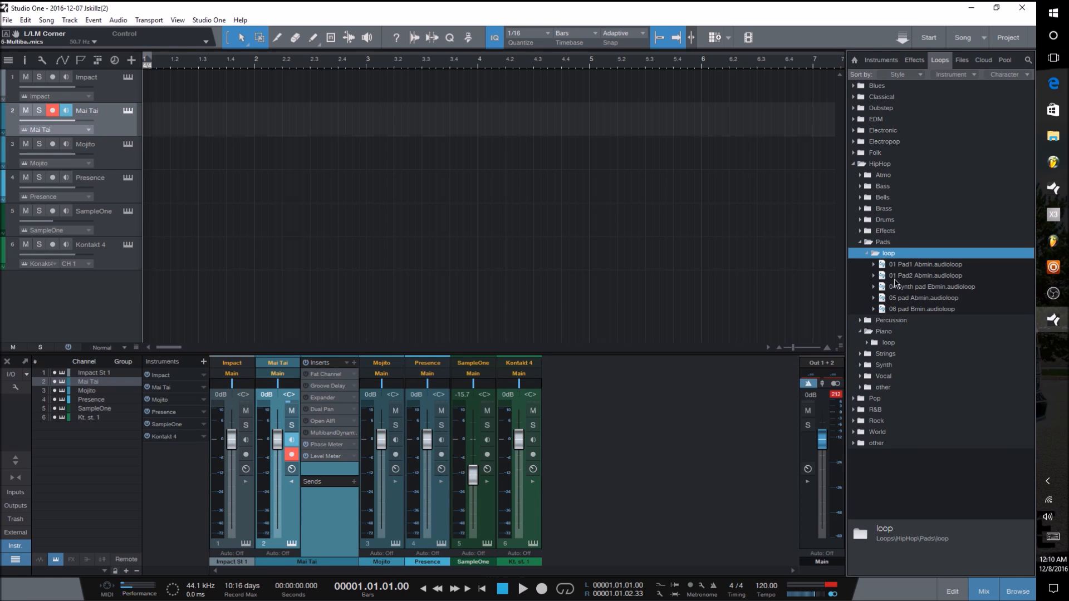
click(909, 266)
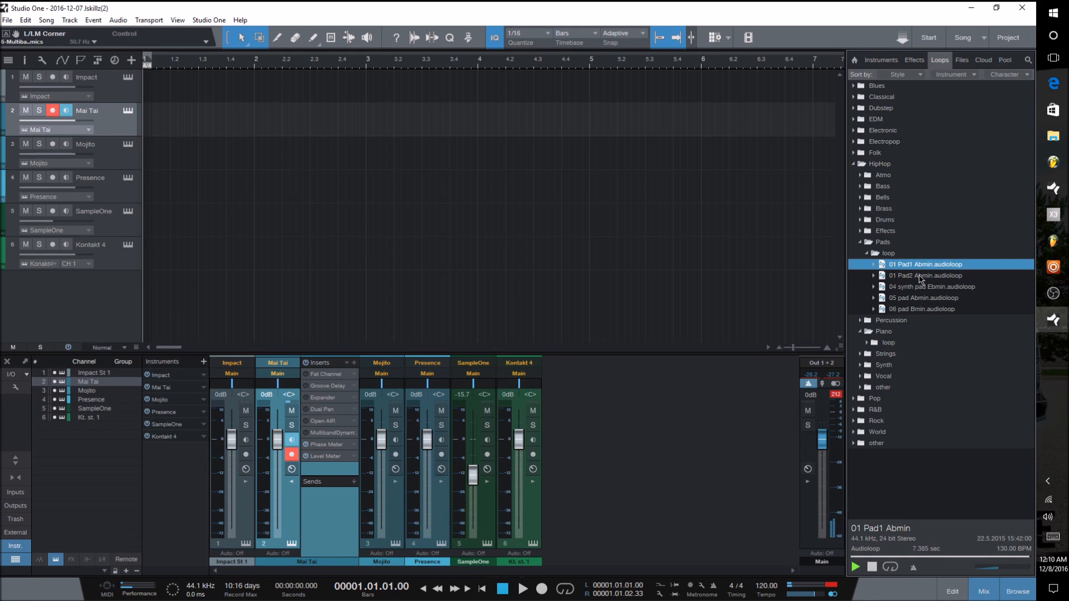
click(920, 276)
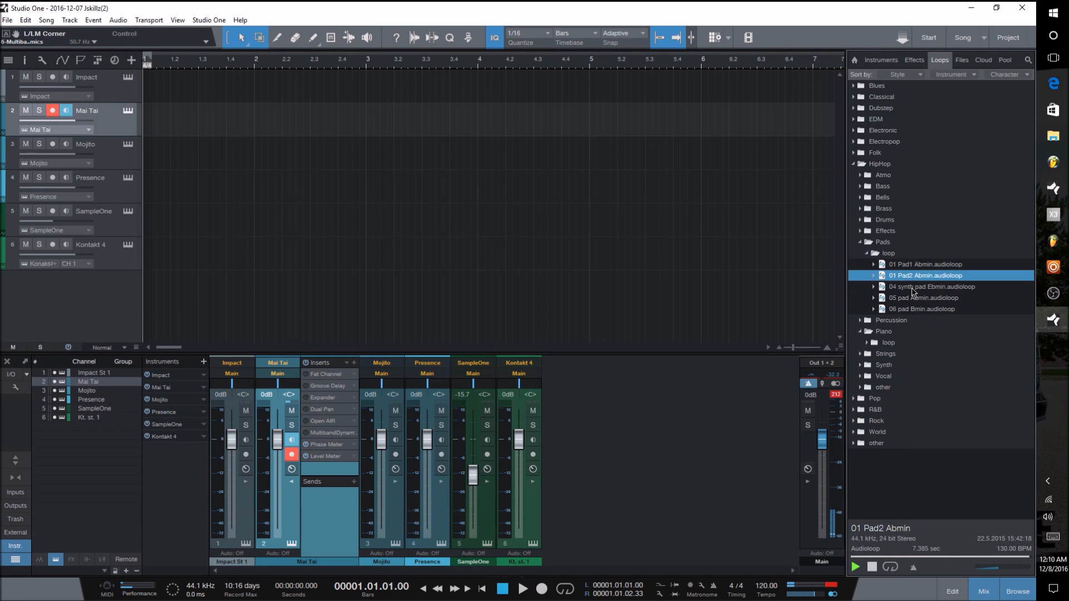
click(913, 287)
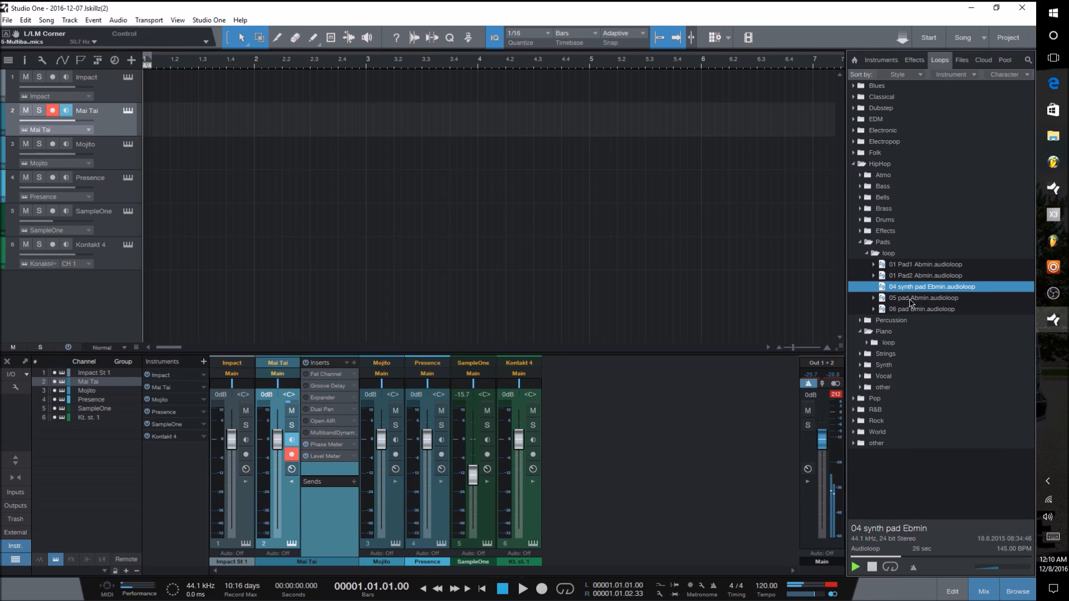
click(910, 300)
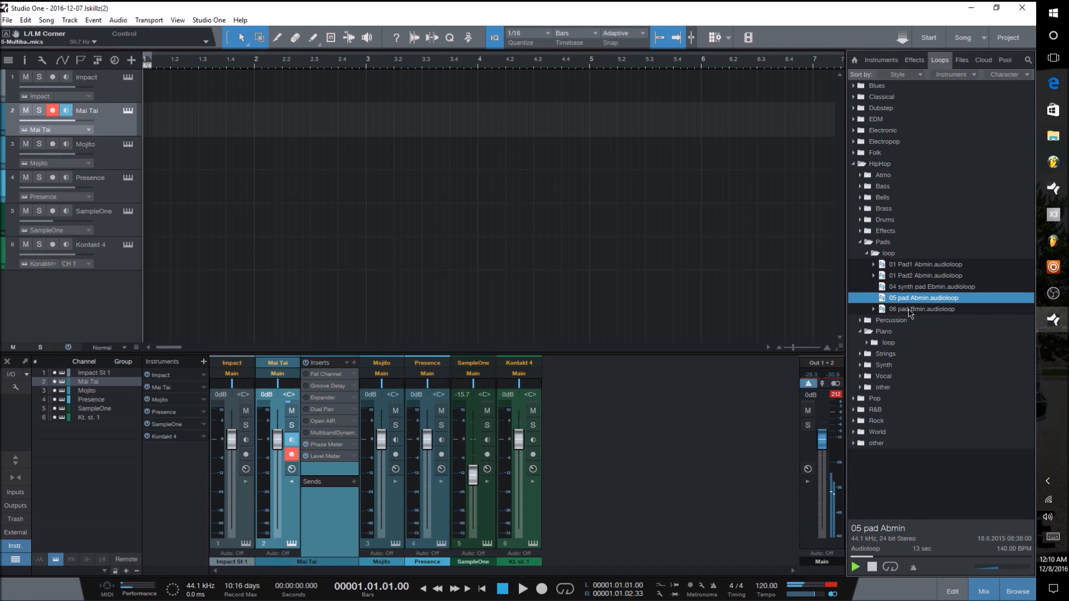
click(909, 310)
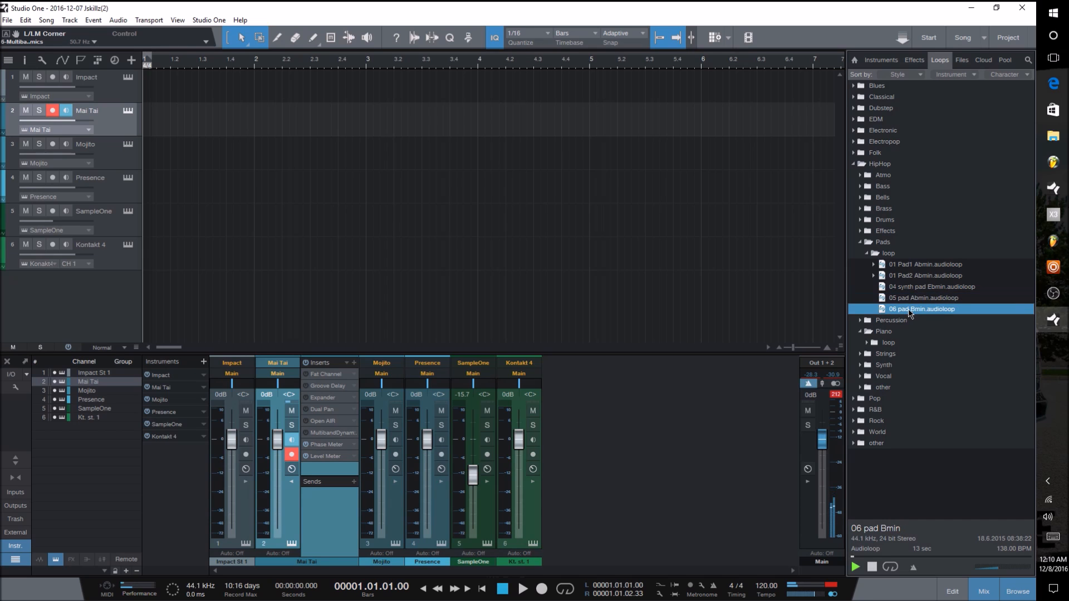
double_click(880, 253)
double_click(878, 242)
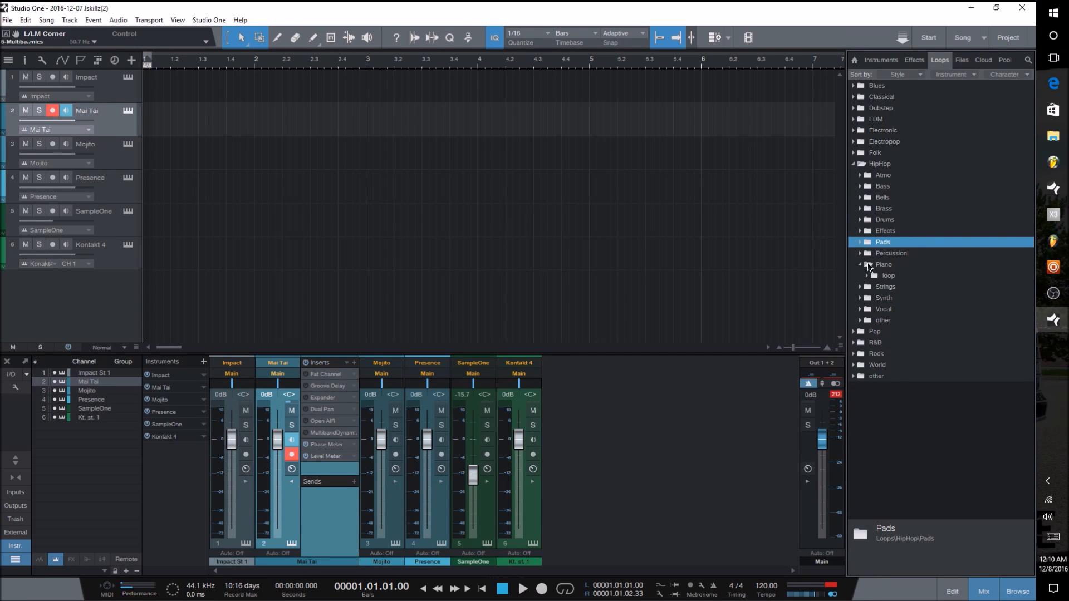
Step: Collapse the Piano folder, preview the 04 choir Ebmin loop in the HipHop Vocal folder, and collapse Vocal
double_click(866, 266)
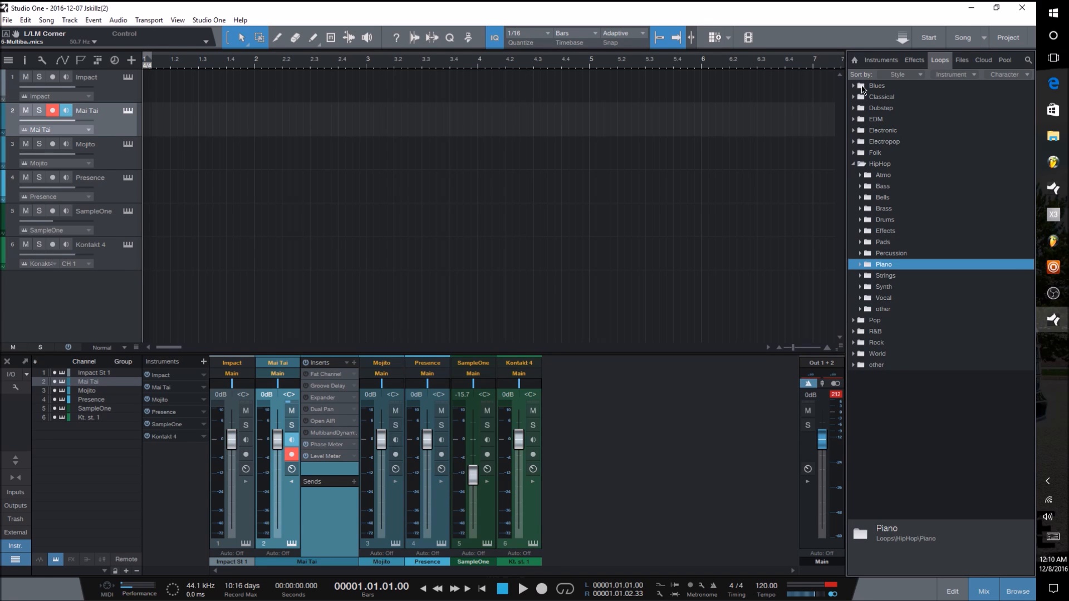
double_click(887, 298)
double_click(901, 310)
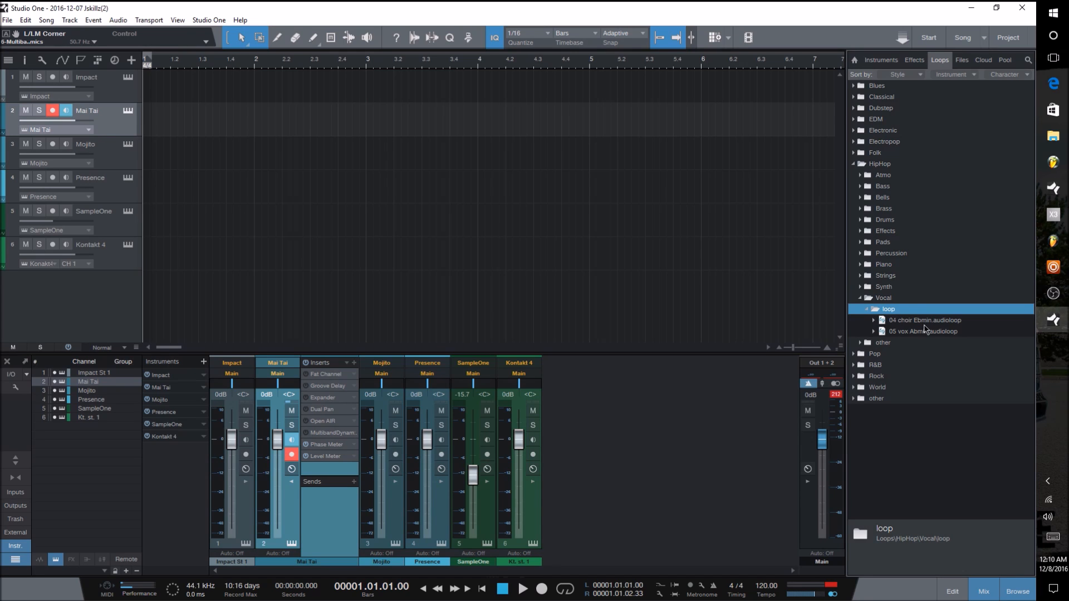
click(896, 320)
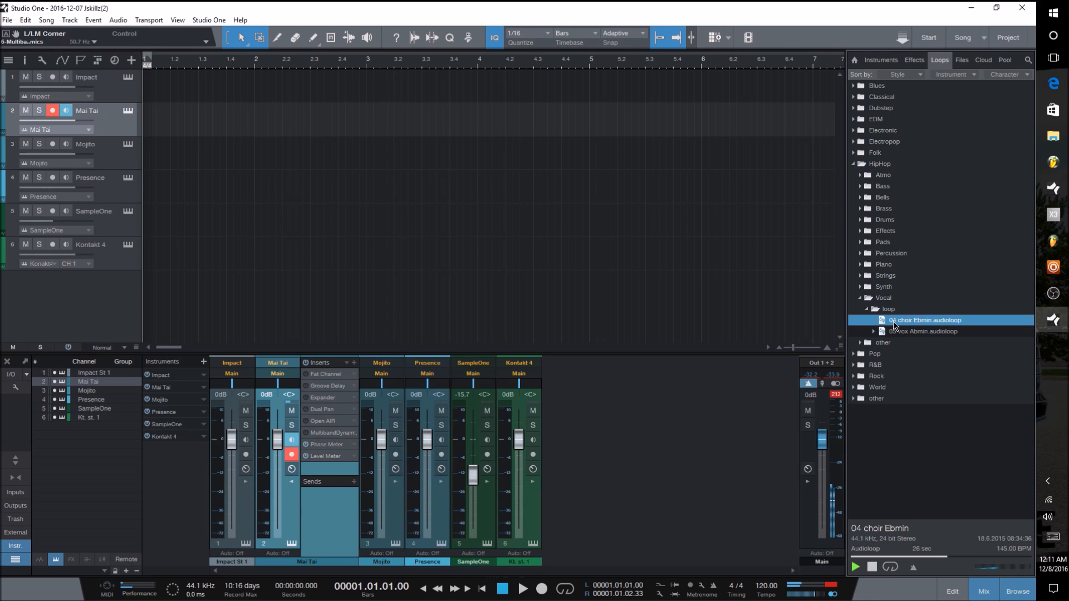
click(870, 311)
click(864, 299)
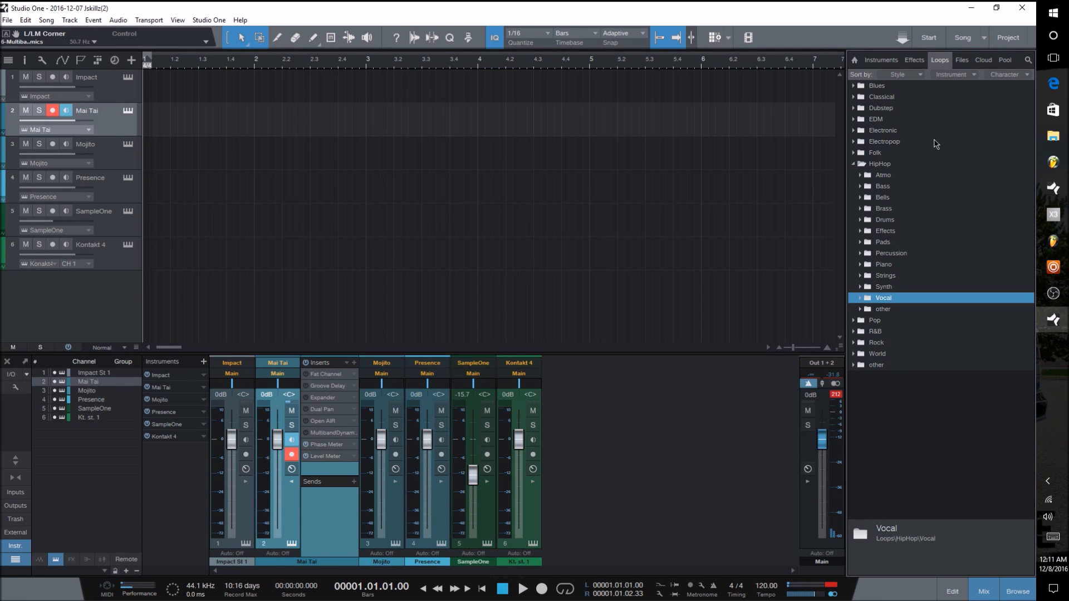
Step: Show the browser's Files section and look through the Drum Kits folders up to the start of the list
click(963, 60)
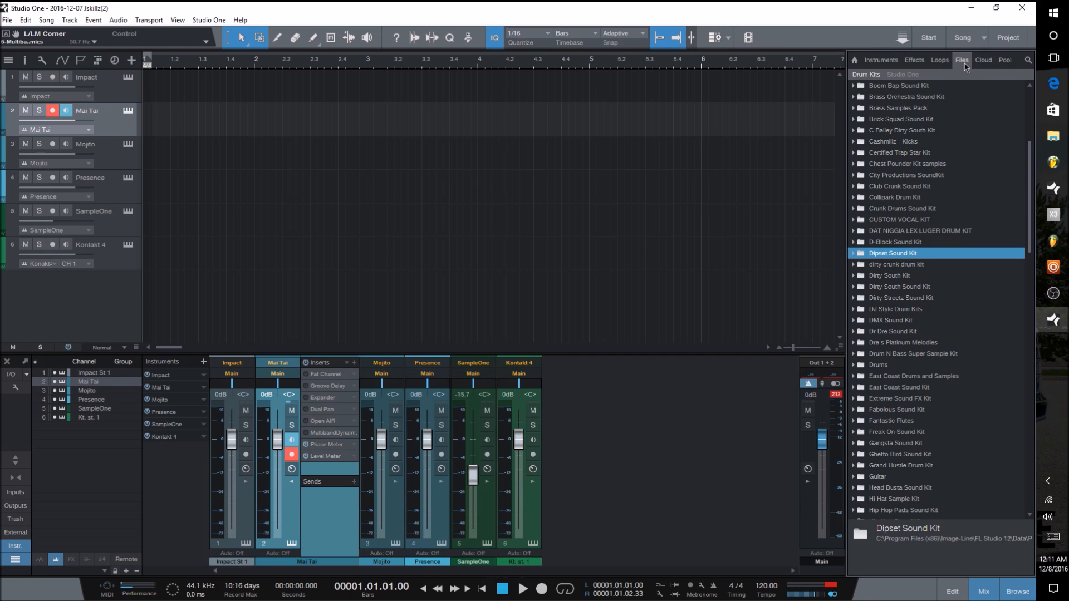
scroll(926, 232, up, 4)
scroll(926, 233, up, 2)
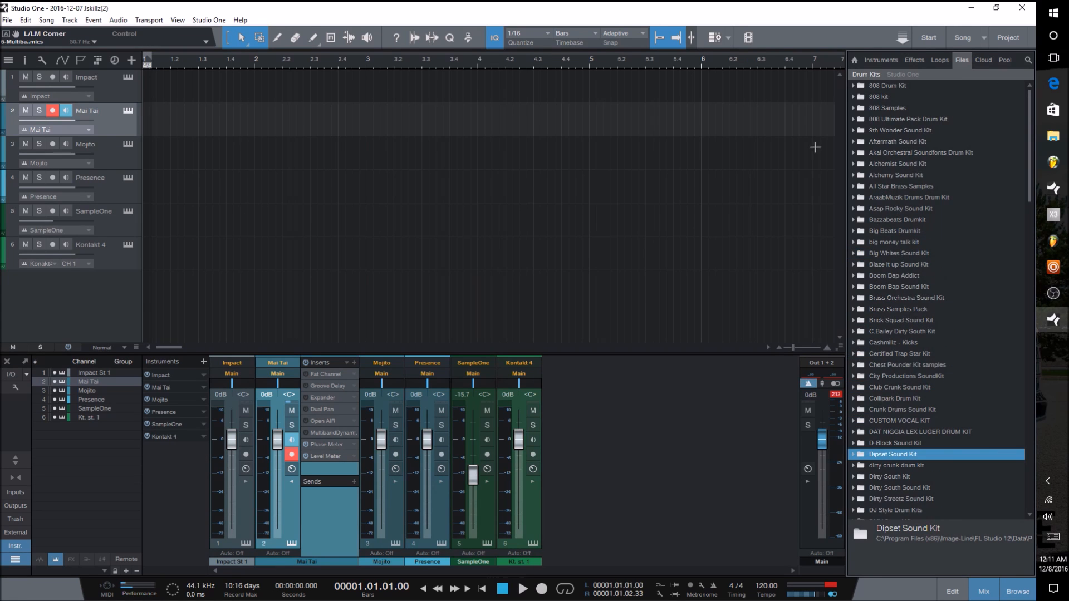
Step: Show the browser's Cloud section and inspect its SoundCloud and PreSonus Shop entries
click(985, 62)
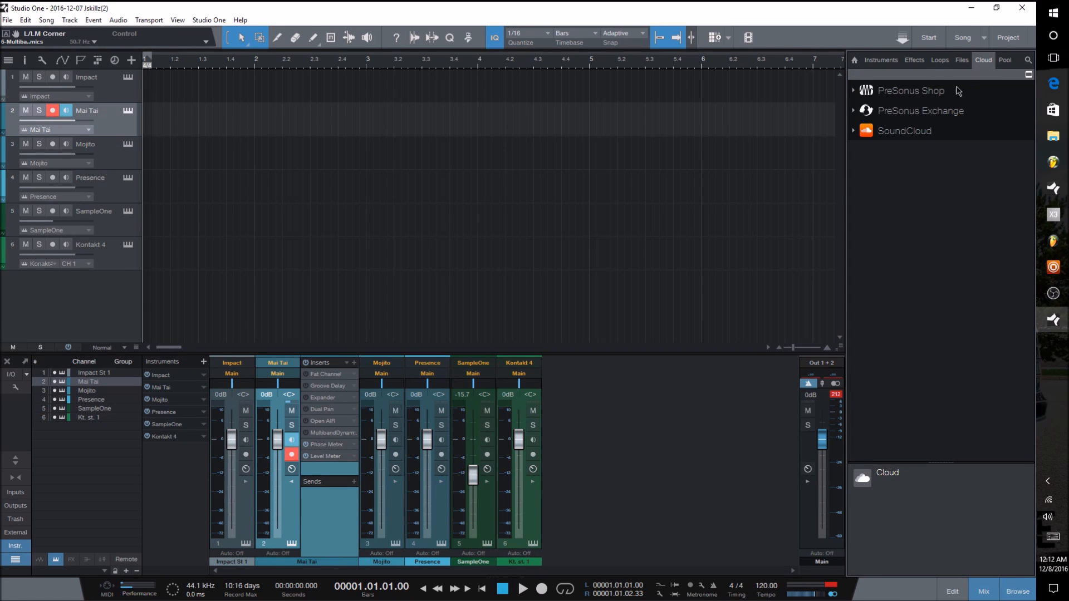
click(854, 133)
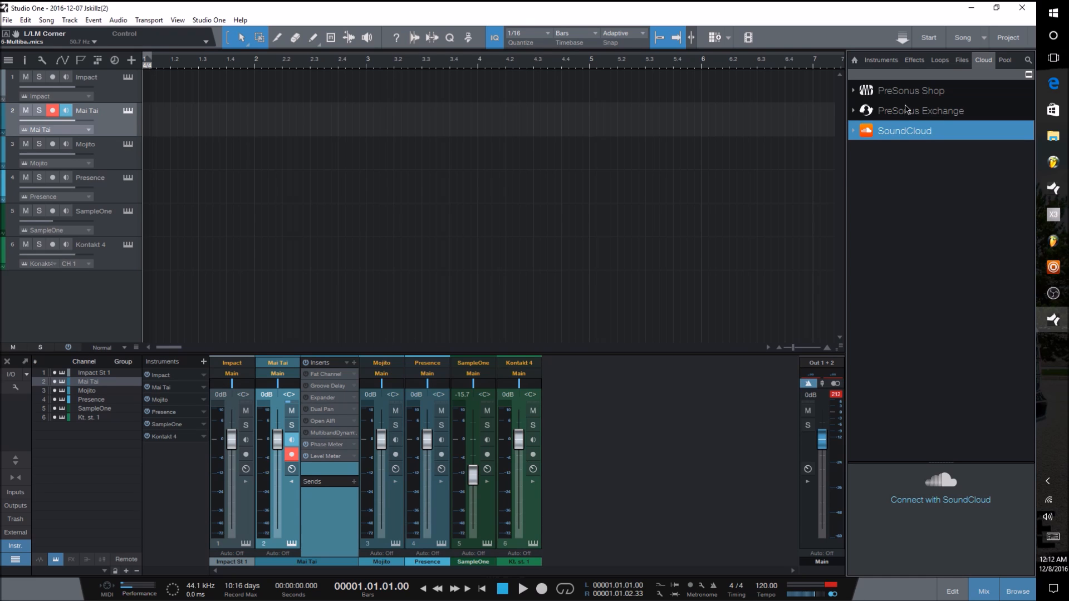
click(857, 94)
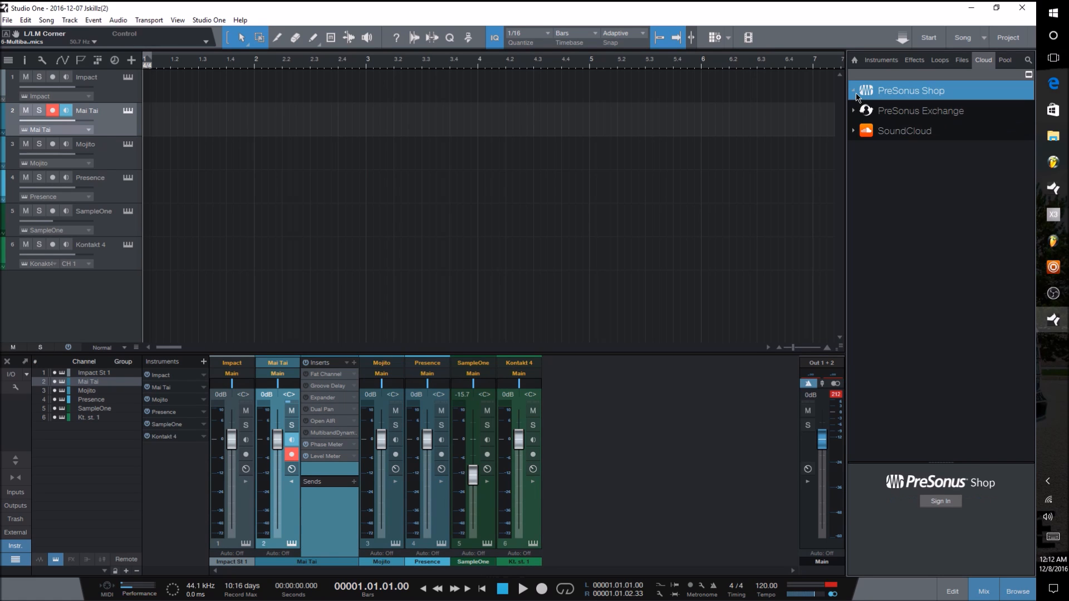
double_click(960, 89)
Step: Show the song's Pool and inspect Crisp Snares (6), Dope Kicks (7), French Horn Section.sound and JB Kick 15
click(1005, 62)
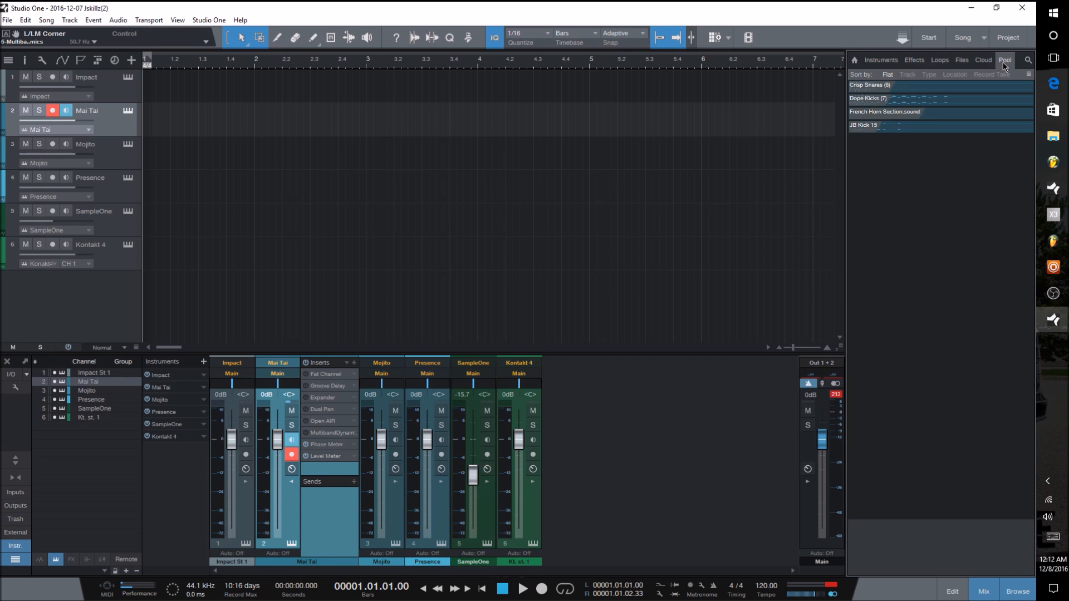
click(898, 89)
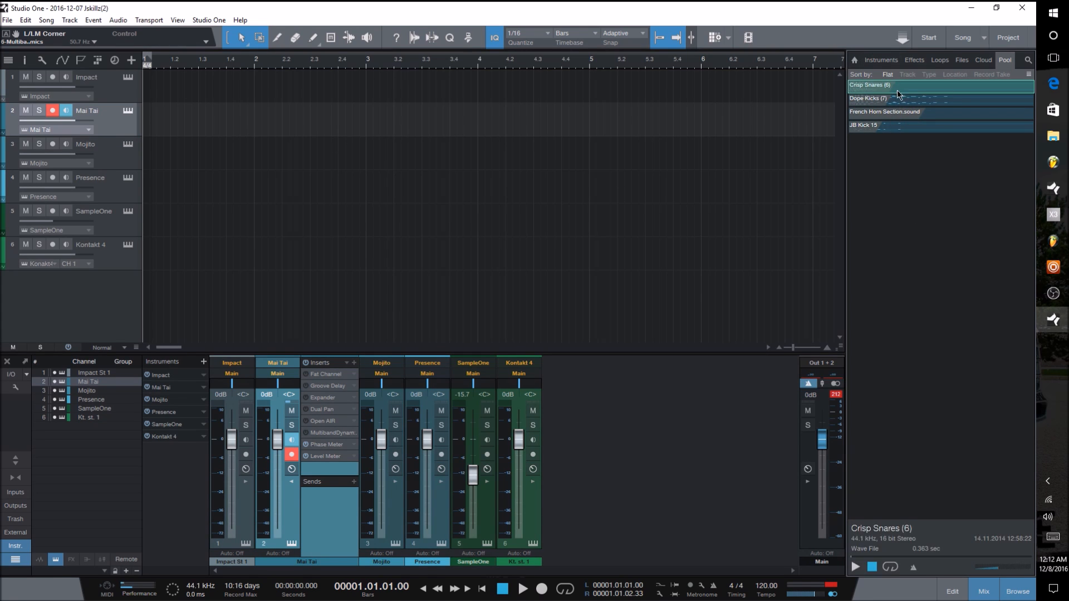
click(899, 99)
click(900, 113)
click(901, 132)
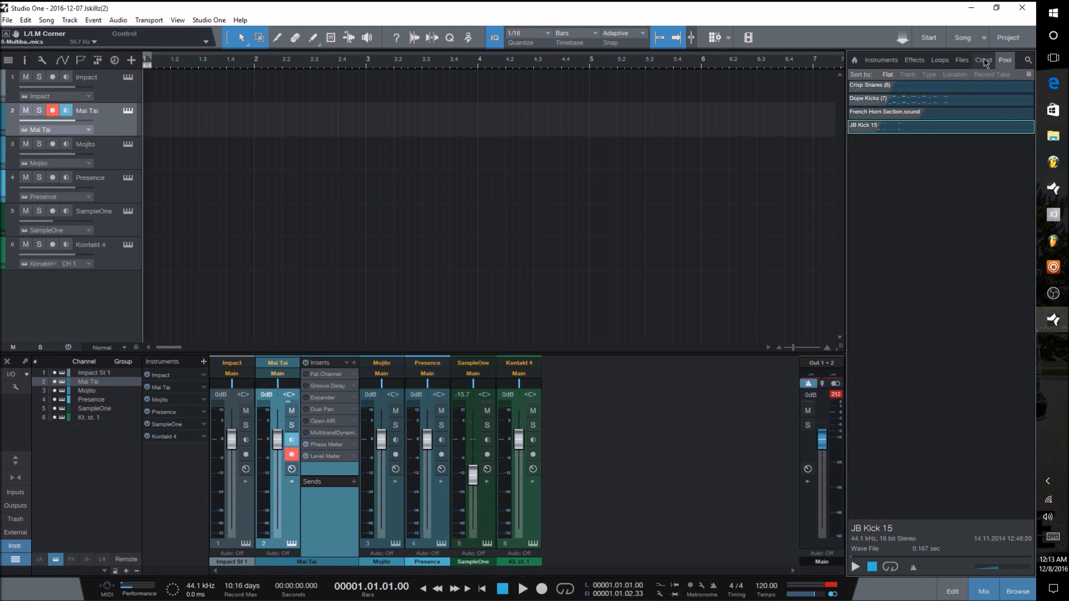
Step: Show the browser's home page and visit its Instruments and Loops sections, returning to the home page after each
click(880, 59)
click(855, 60)
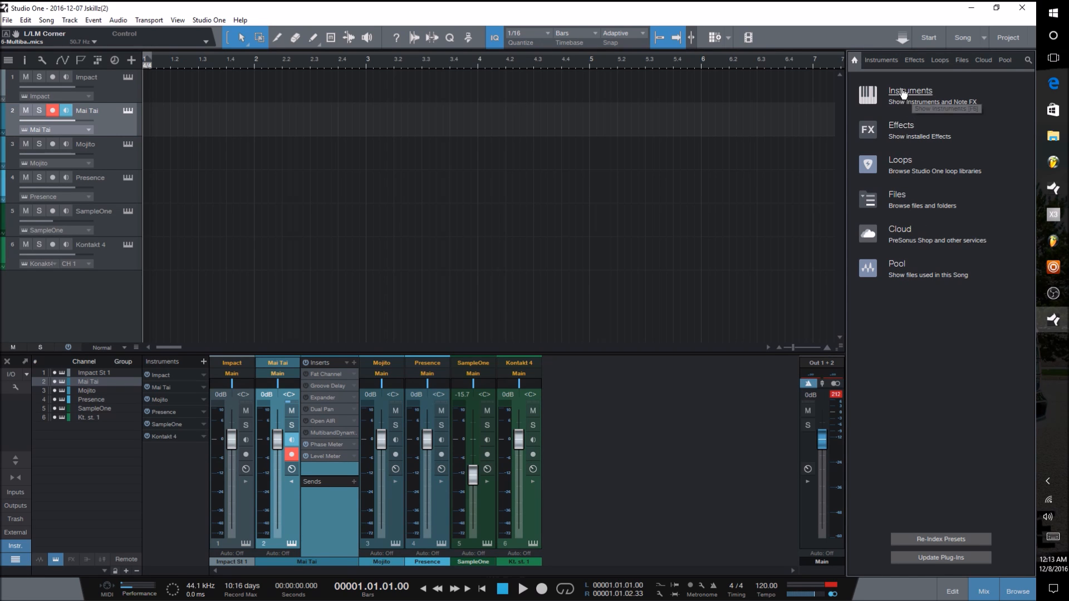
click(903, 93)
click(856, 60)
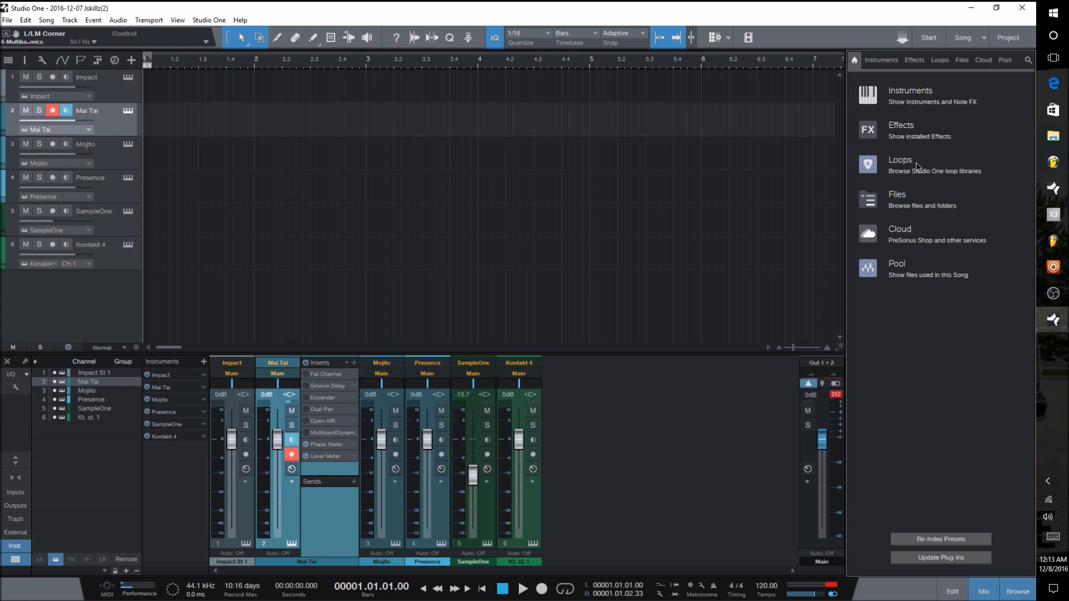
click(901, 163)
click(856, 60)
Step: Select the Impact track and hide the mixer to enlarge the arrangement
mouse_move(92, 88)
click(122, 93)
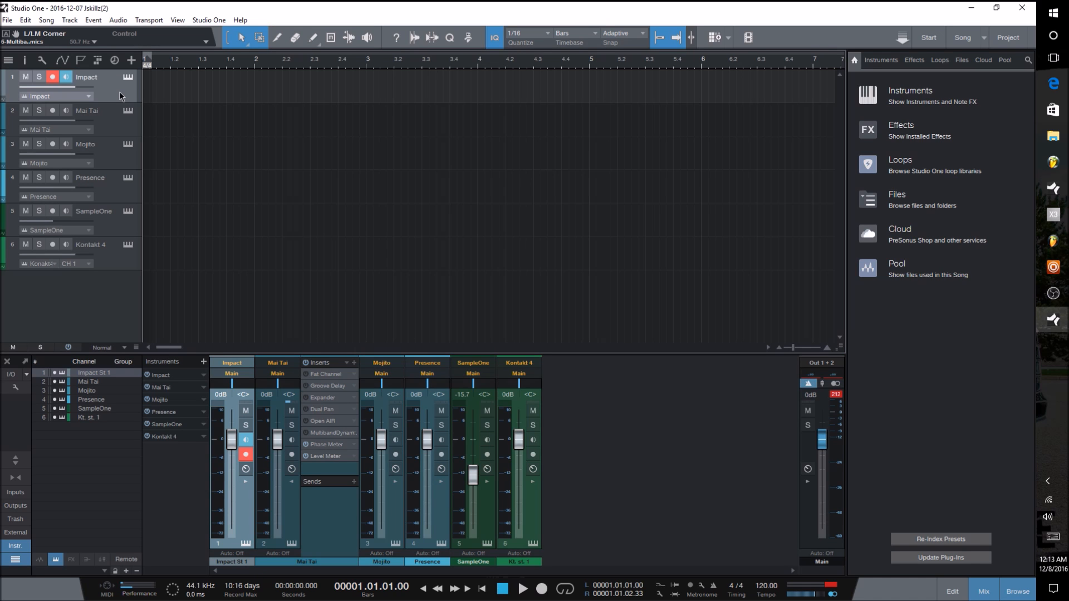
click(986, 591)
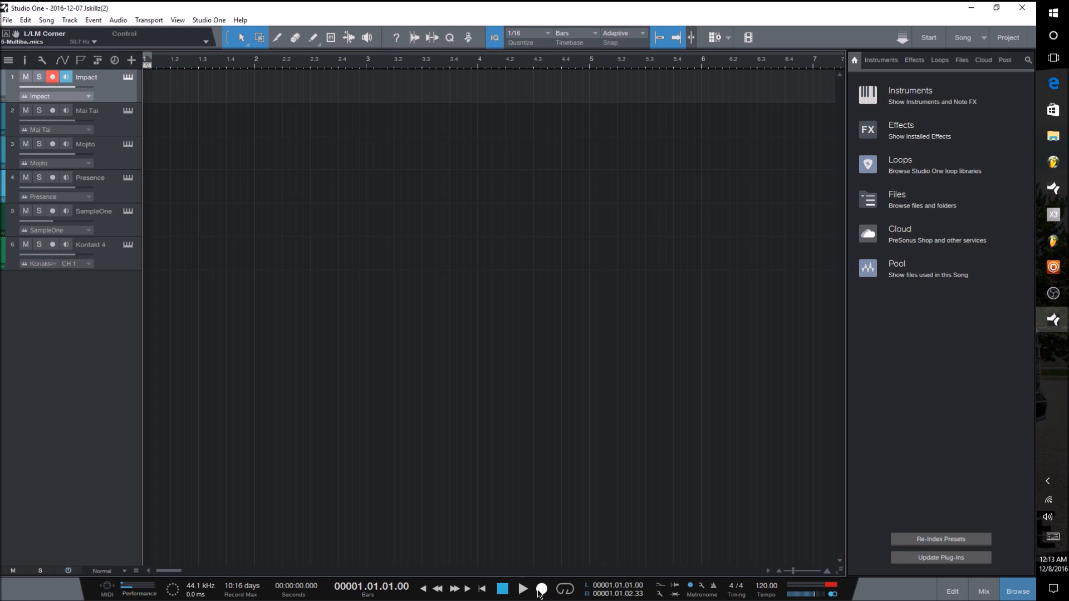
Step: Start a recording on the Impact track from bar 1 and stop it right away
click(540, 589)
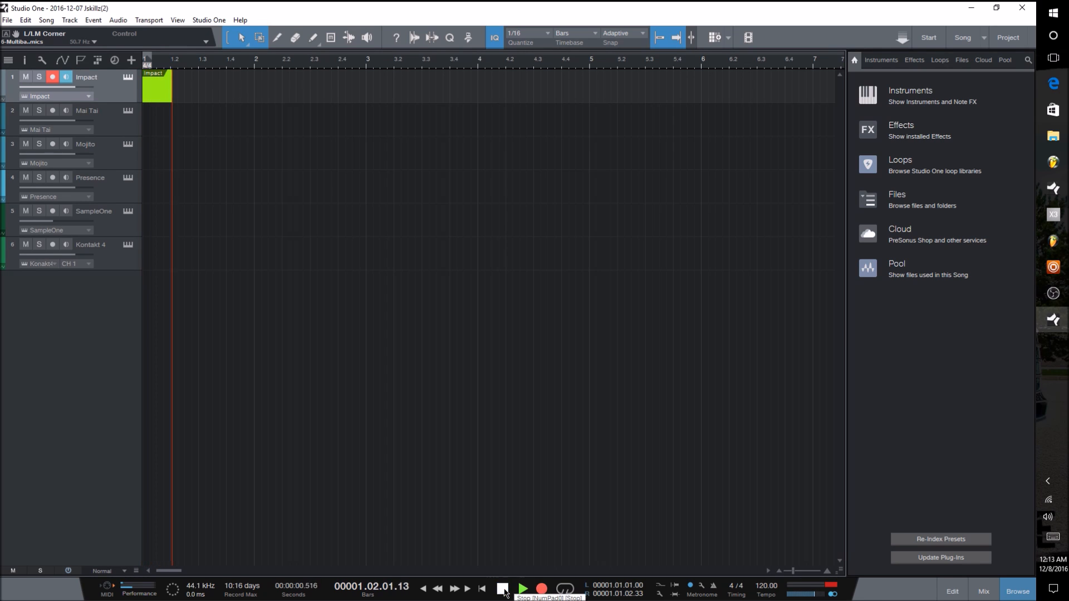
click(503, 589)
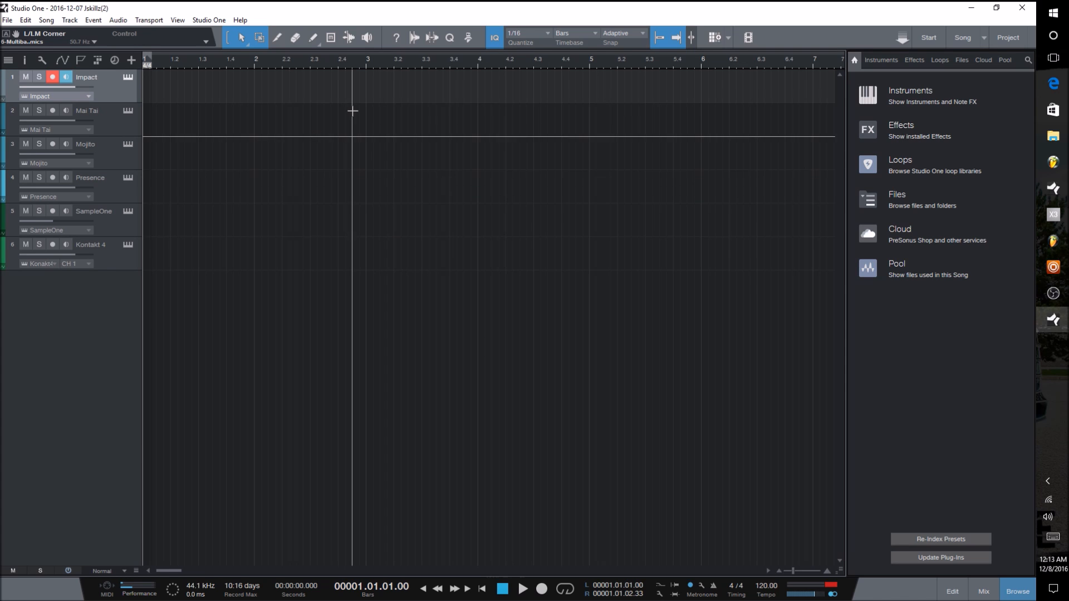
Step: Draw an empty instrument part on the Impact track from bar 1 to bar 5 with the Paint tool
click(314, 37)
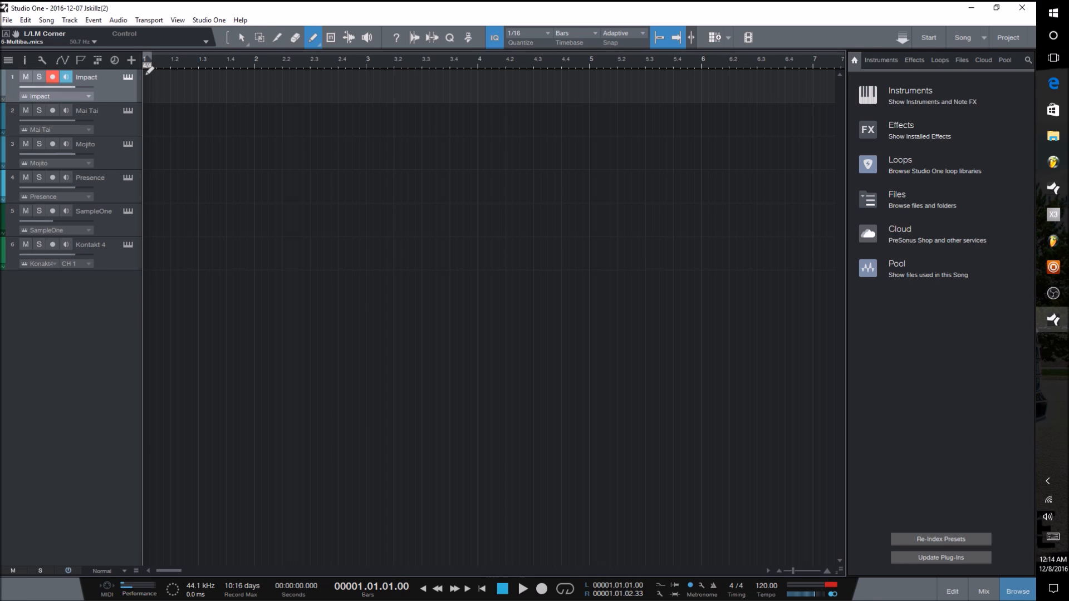
drag(148, 69, 593, 88)
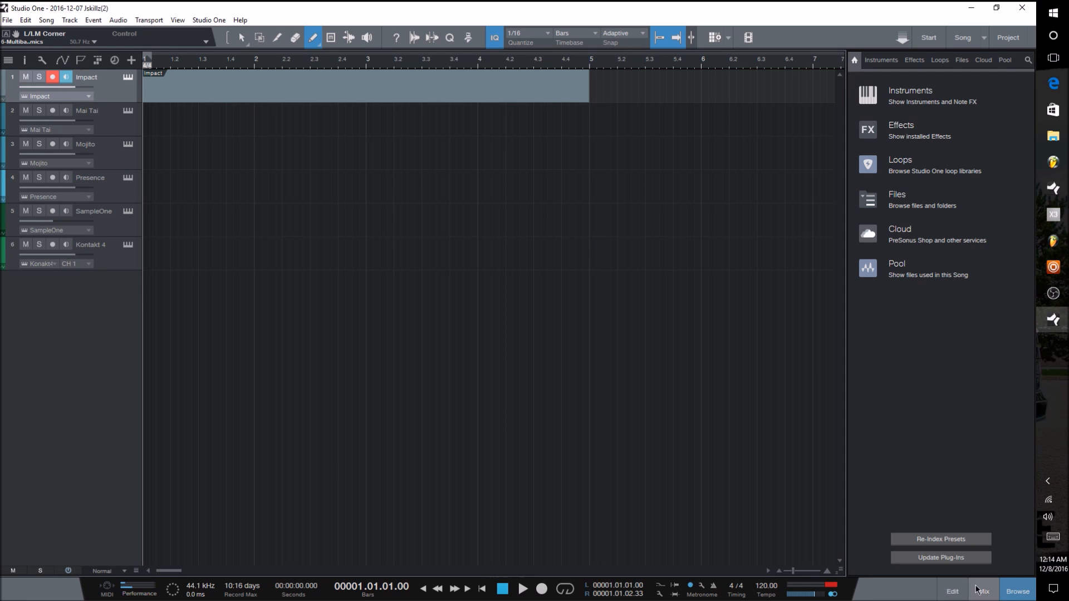
Step: Open the Impact part in an enlarged note editor and choose E Natural Minor as its scale
click(960, 595)
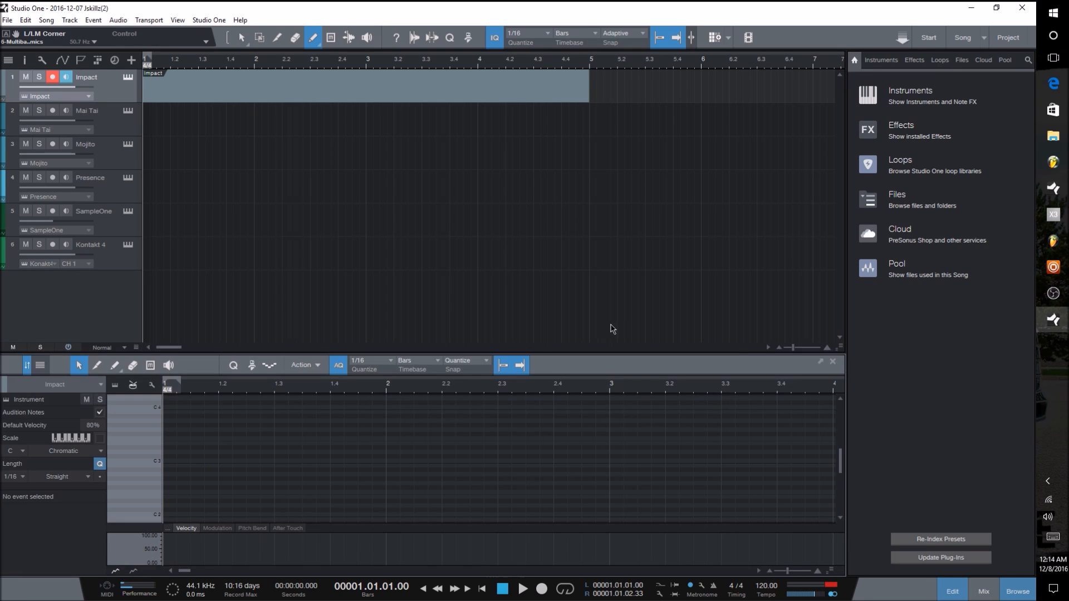
drag(422, 355, 428, 115)
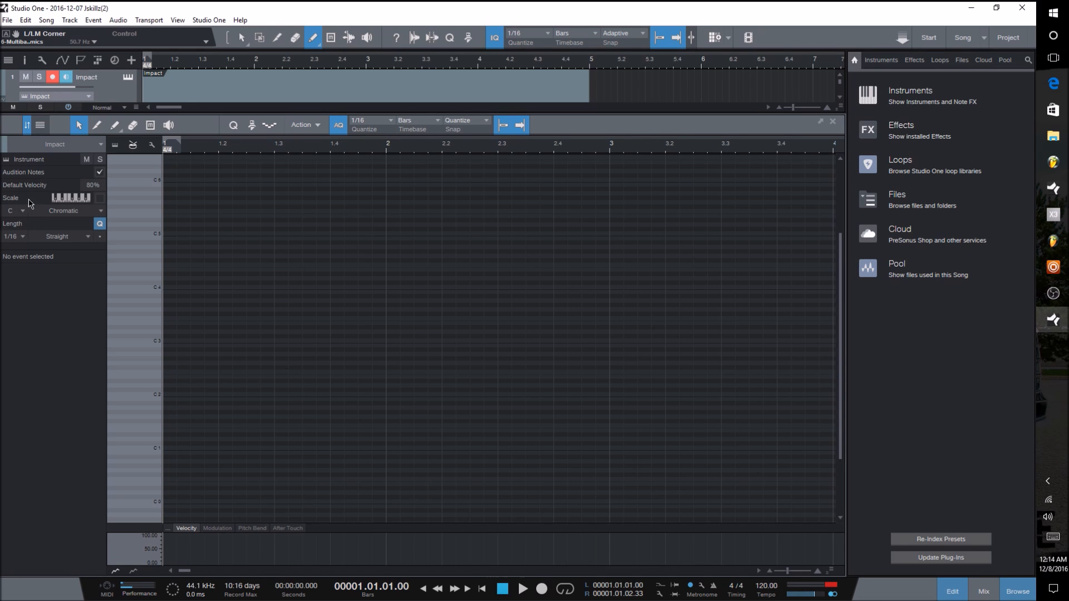
click(25, 216)
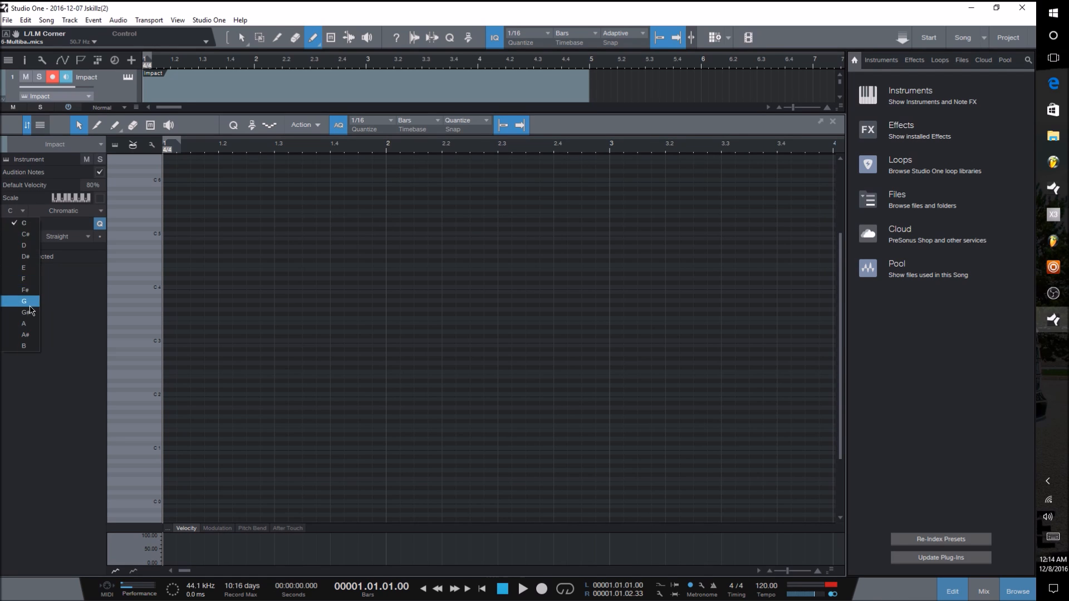
click(23, 268)
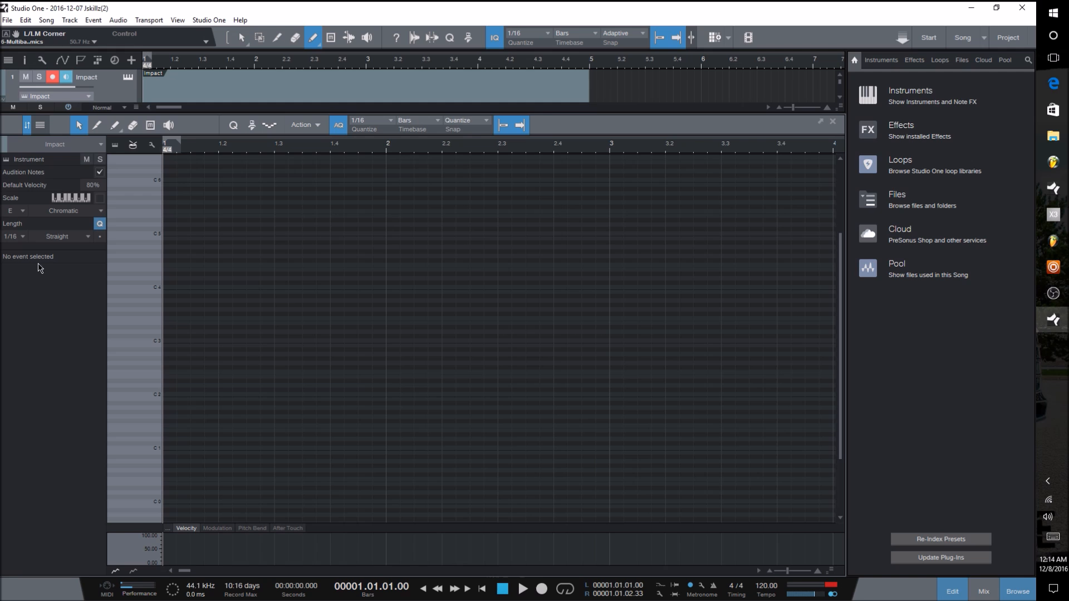
click(100, 211)
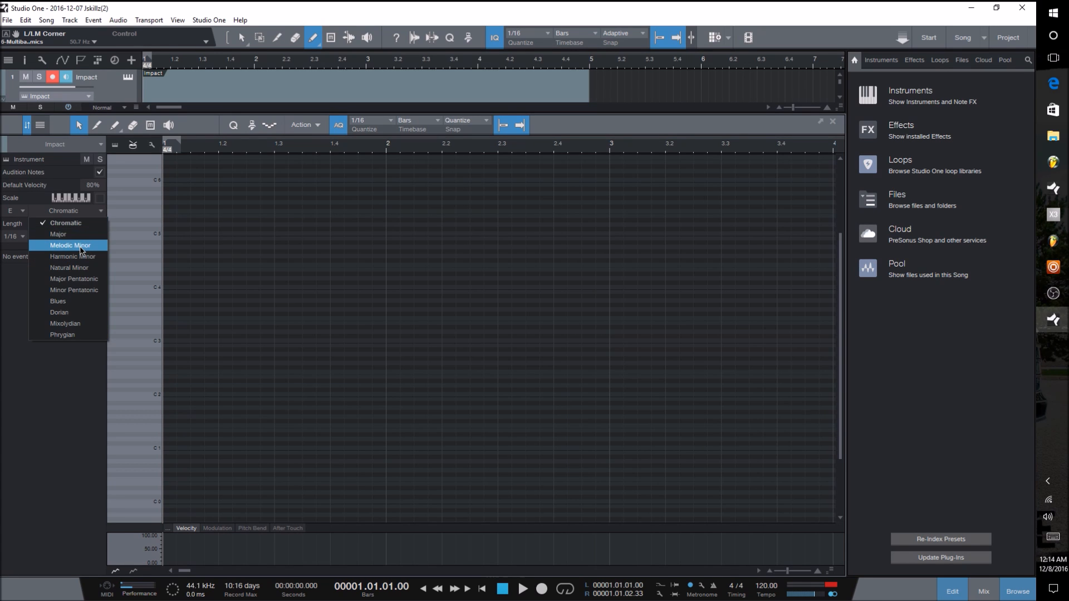
click(91, 275)
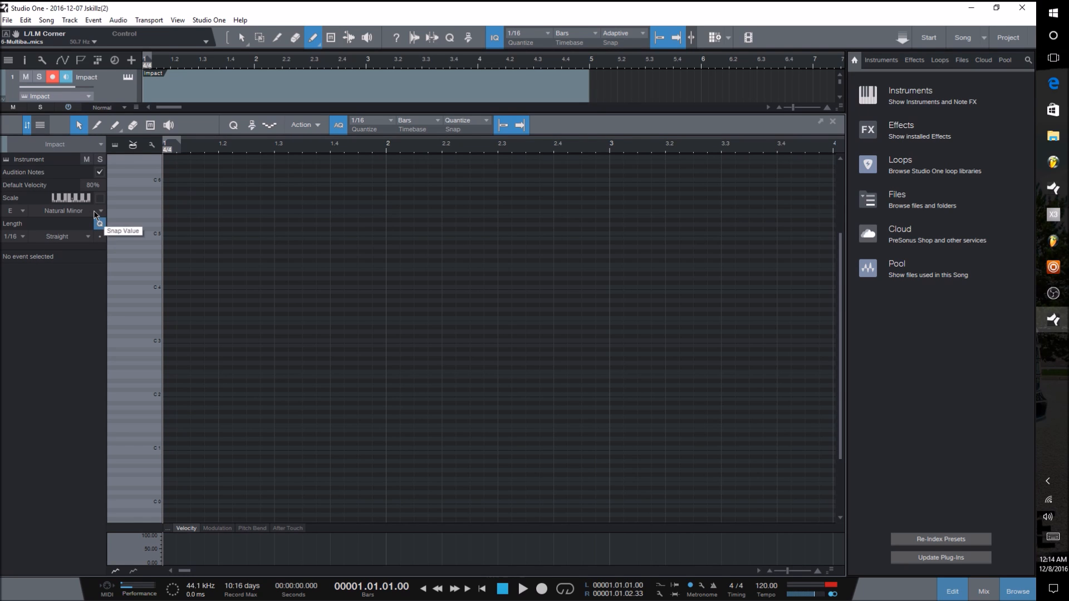
Step: Add a 1/16 C 4 note at the start of the Impact part and shrink the note editor to reveal all tracks
double_click(171, 288)
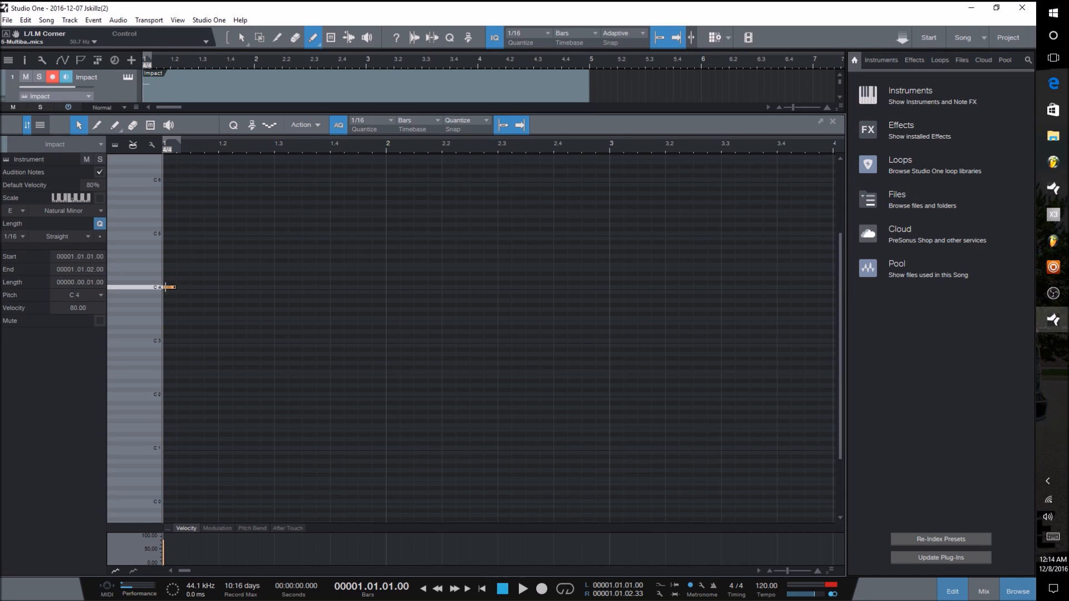
click(102, 92)
click(233, 107)
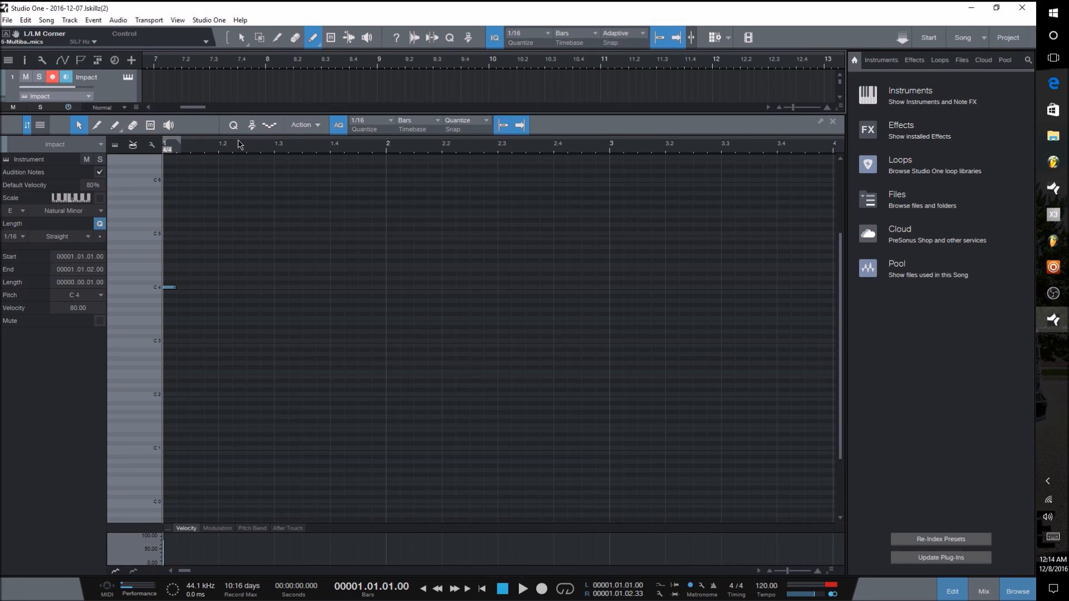
click(243, 109)
drag(243, 116, 170, 310)
click(170, 307)
click(170, 306)
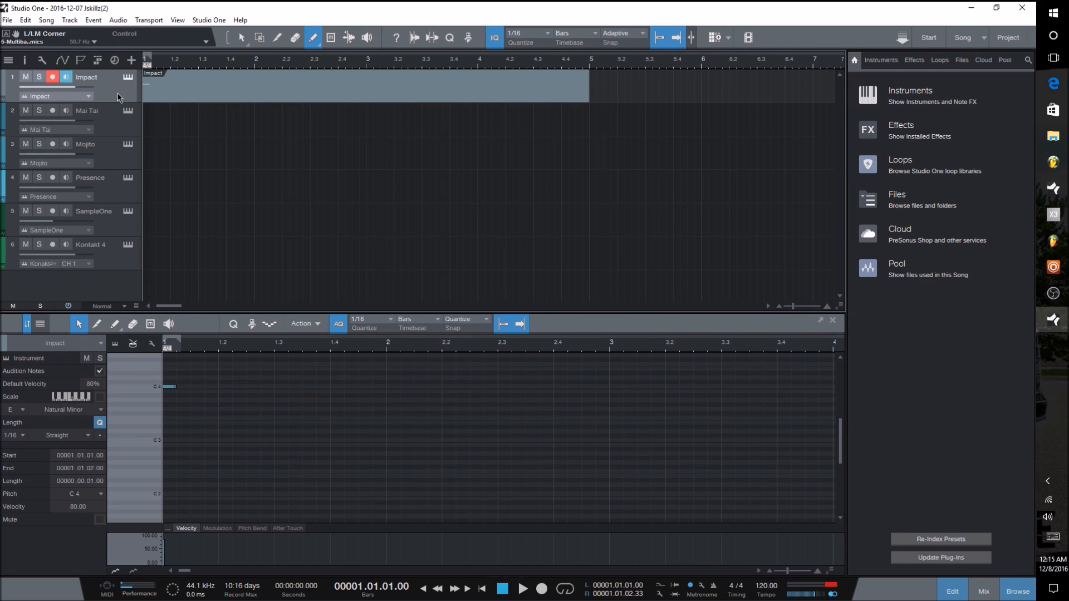
click(129, 79)
click(129, 78)
click(215, 82)
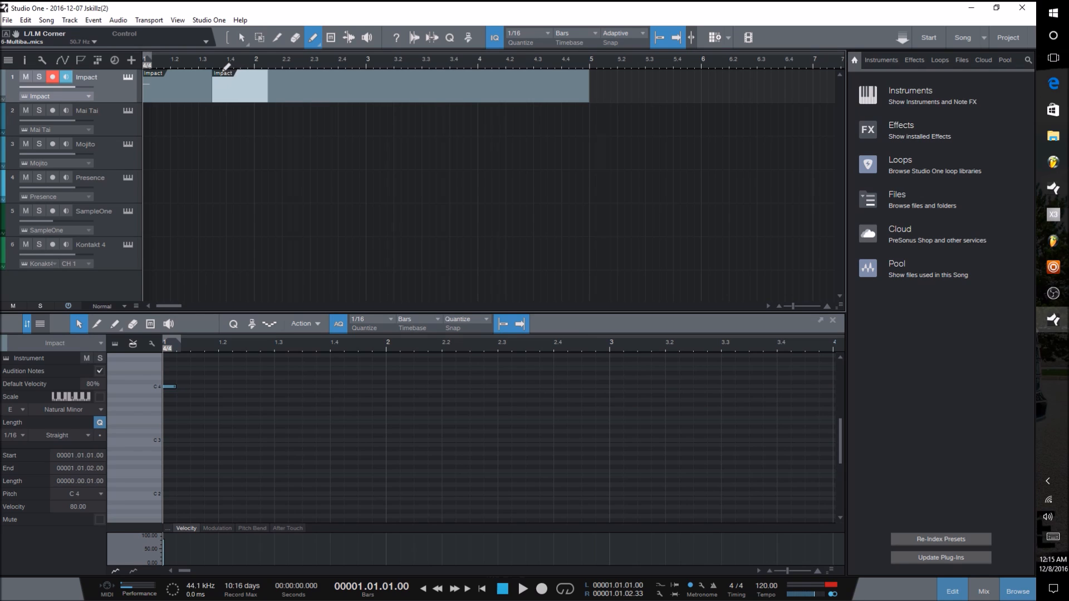
key(ctrl+z)
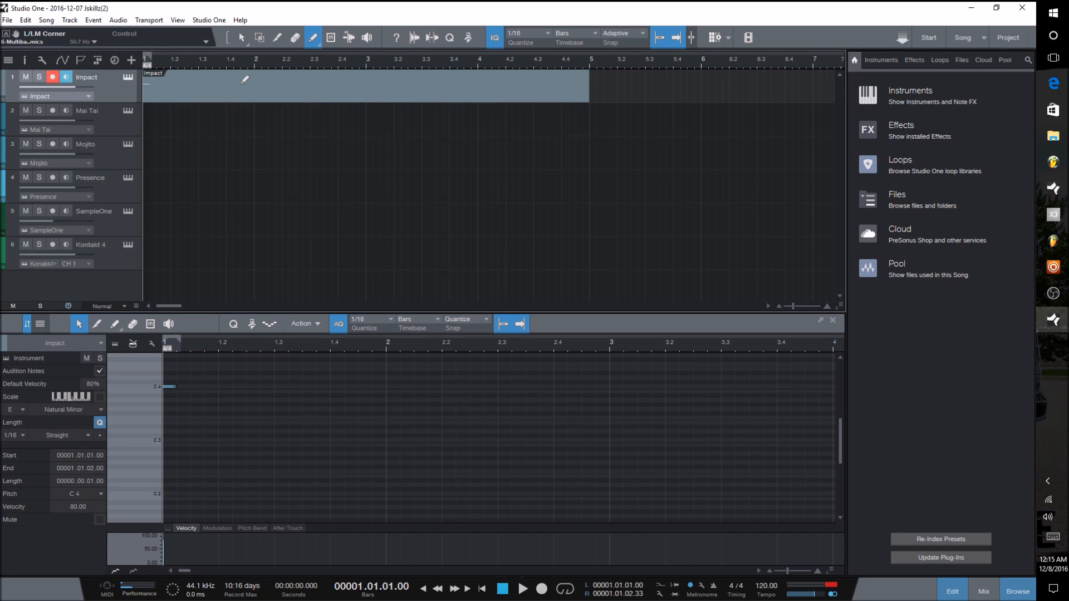
Step: Select the Impact part with the Arrow tool and turn on the Scale option in the enlarged note editor
click(241, 37)
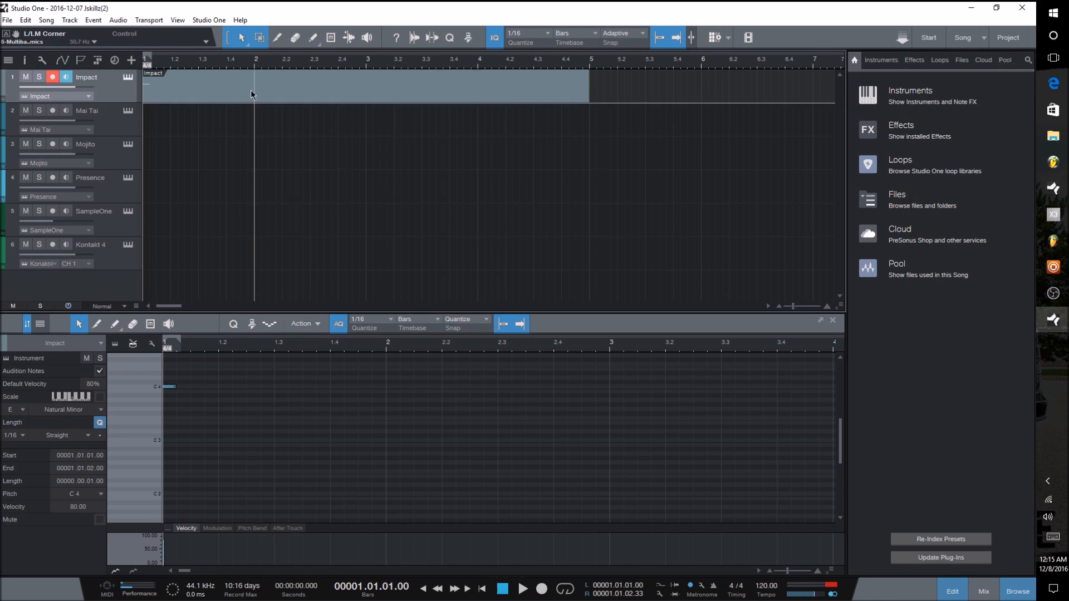
click(255, 99)
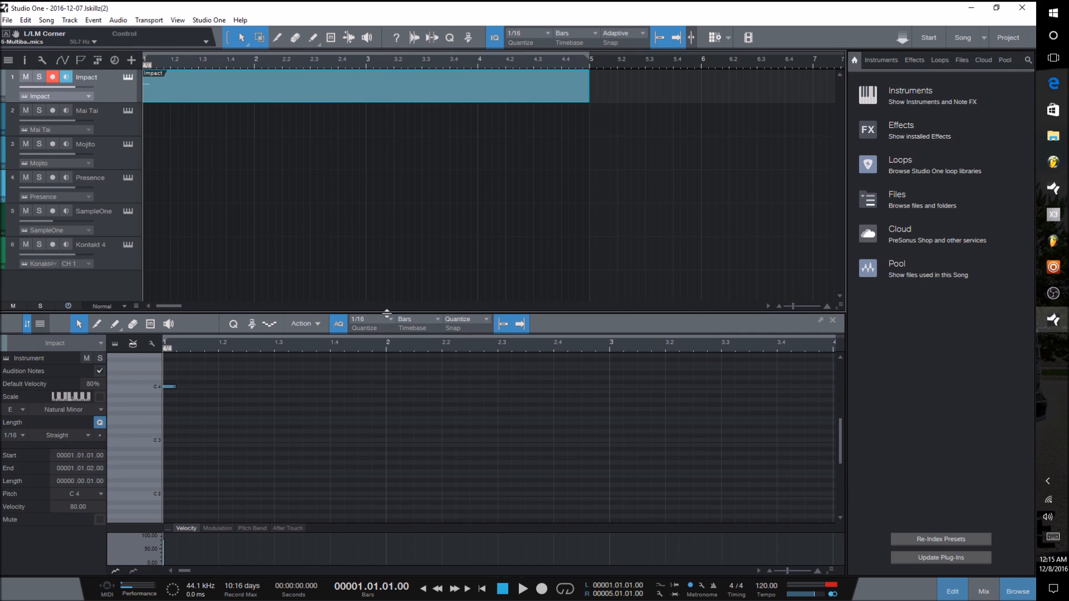
drag(388, 310, 378, 123)
click(133, 278)
drag(143, 278, 112, 201)
click(100, 205)
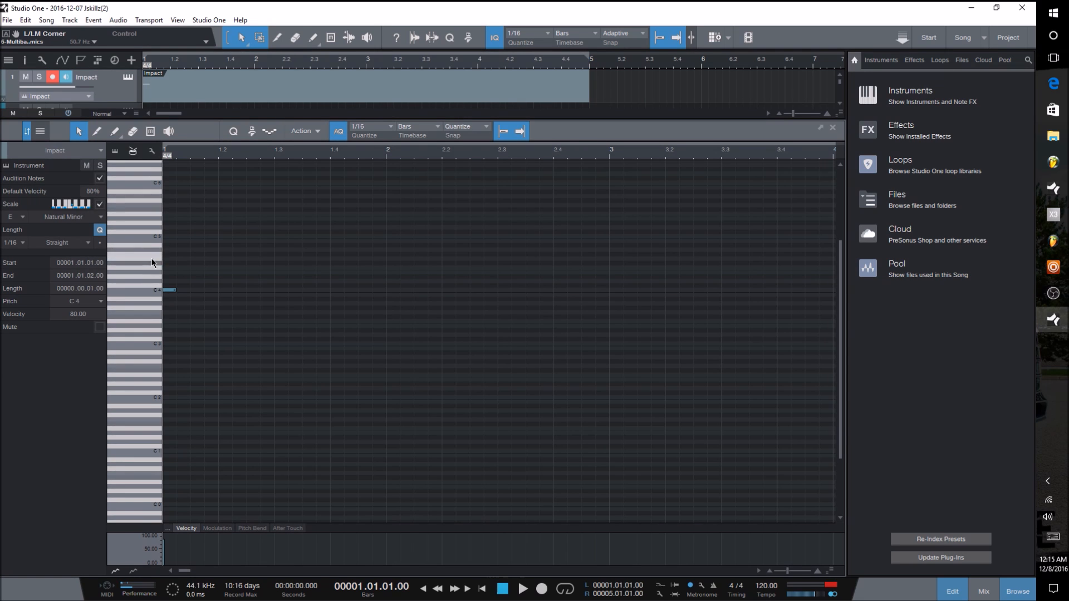
Step: Try to resize the C 4 note and add a second note above it at bar 1
click(174, 290)
drag(174, 290, 171, 290)
double_click(170, 259)
right_click(174, 259)
click(216, 287)
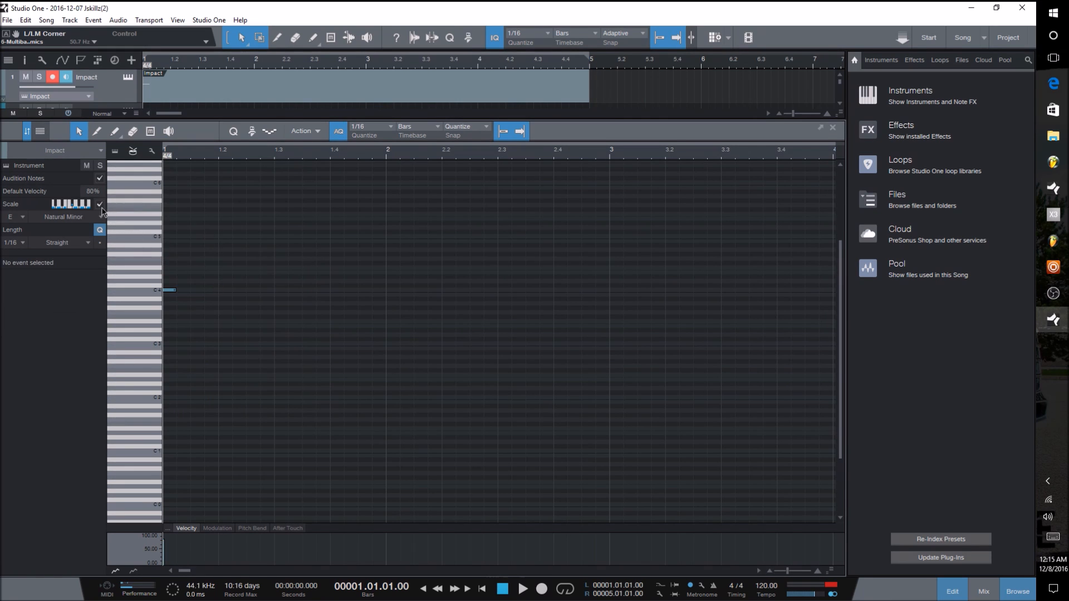
Step: Play the part briefly and cut the C 4 note from its start
click(523, 588)
key(space)
right_click(170, 290)
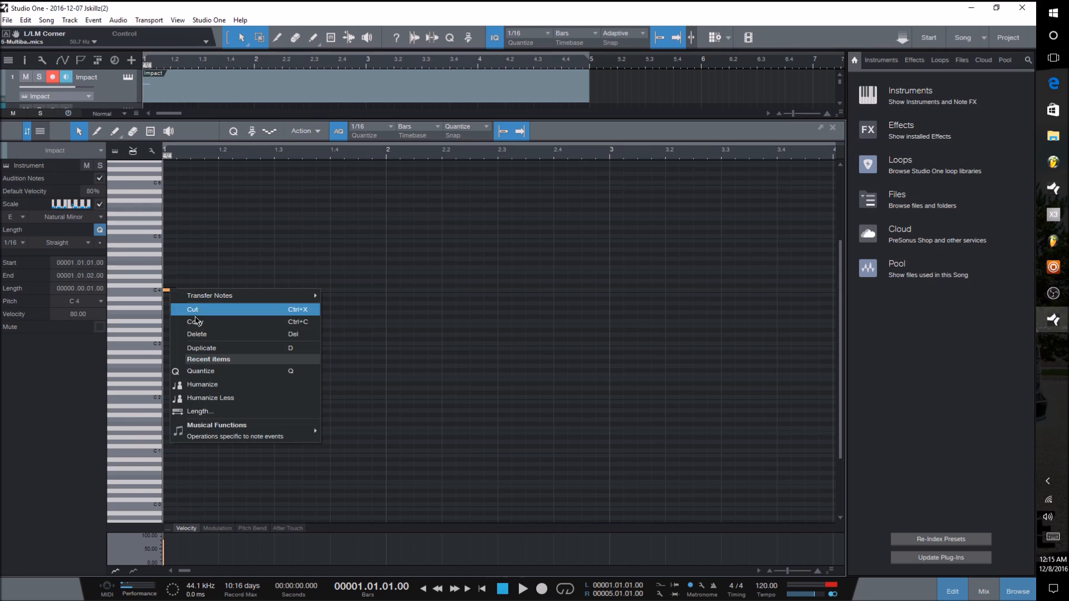
click(208, 310)
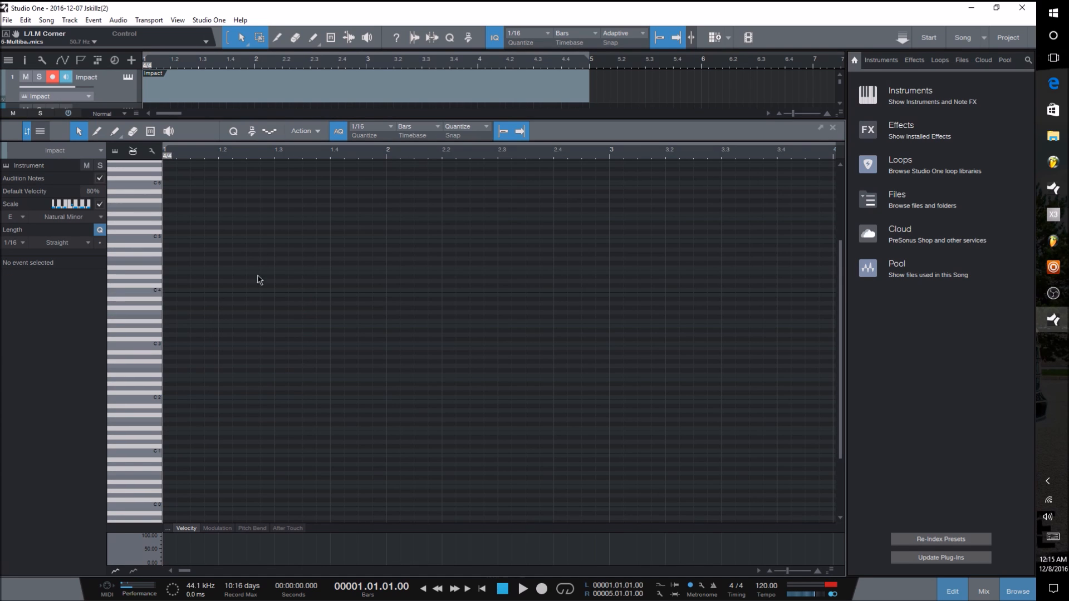
Step: Move the empty four-bar part from the Impact track to the Mai Tai track and enlarge its note editor
click(270, 115)
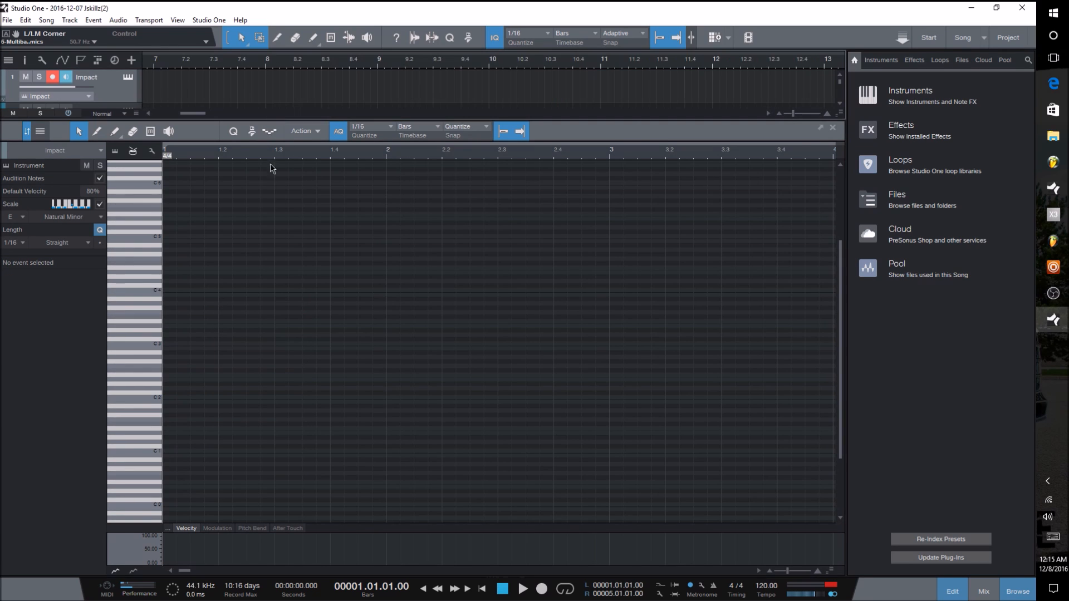
click(274, 116)
drag(270, 214, 123, 371)
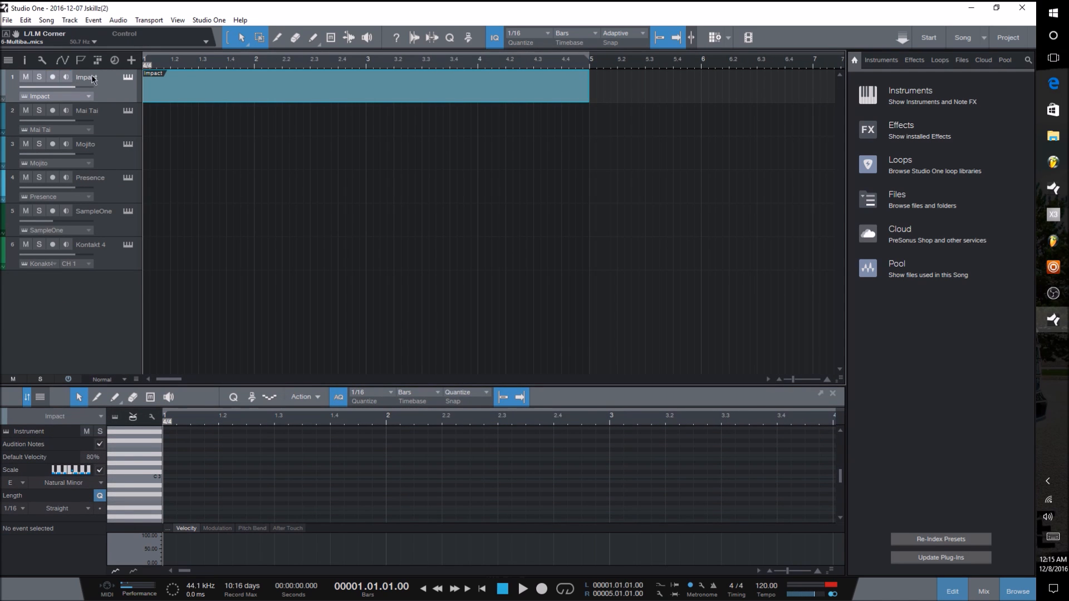
drag(195, 86, 195, 118)
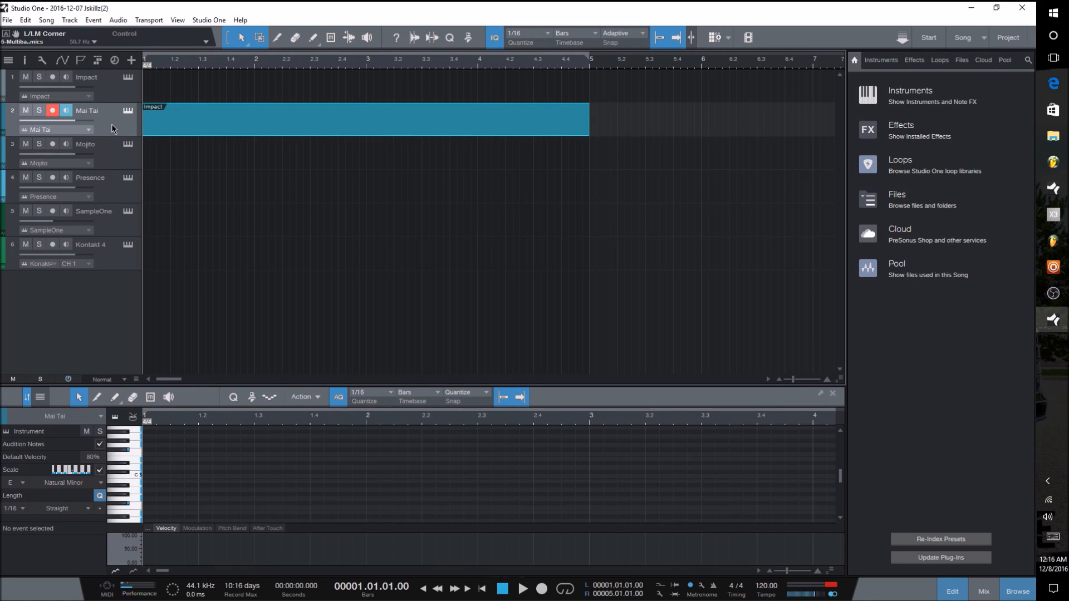
drag(300, 385, 298, 128)
Step: Add 1/16 notes E 2, G 2, B 2 and A 3 on the four beats of bar 1 in the Mai Tai part
click(139, 356)
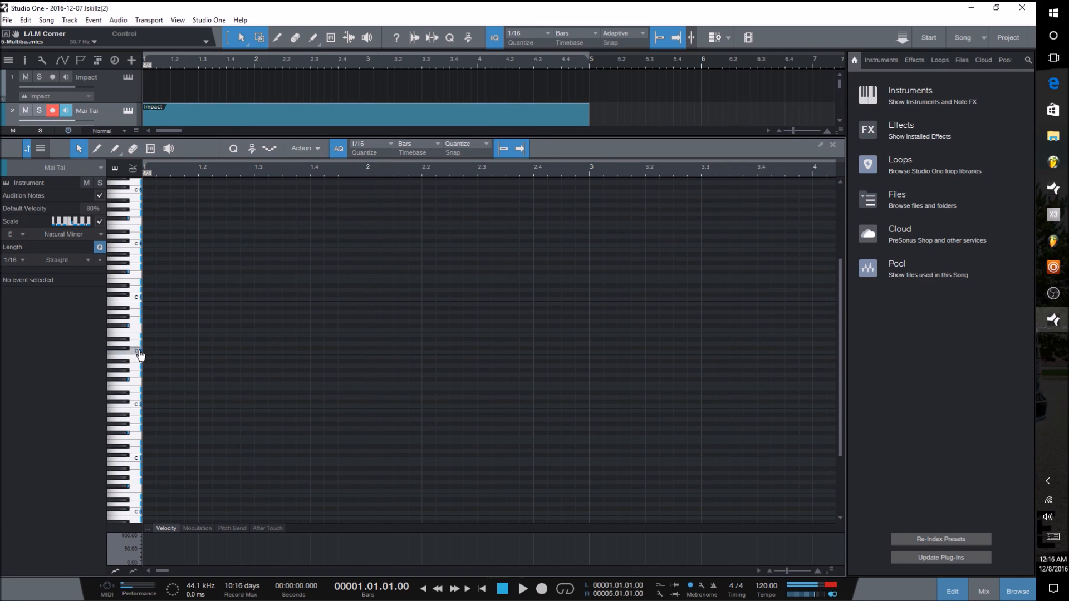
click(148, 388)
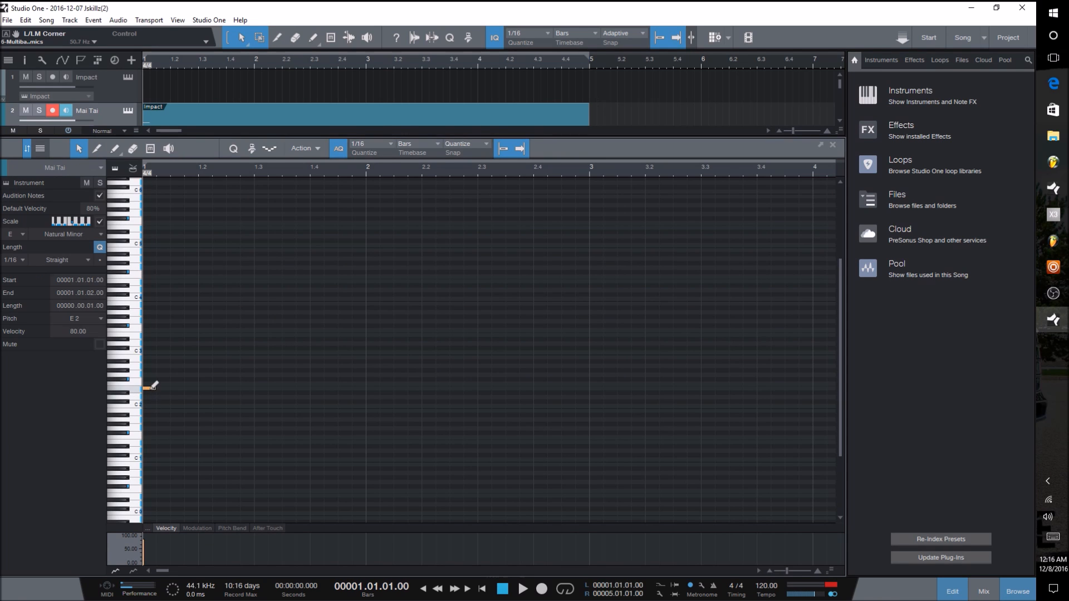
click(203, 375)
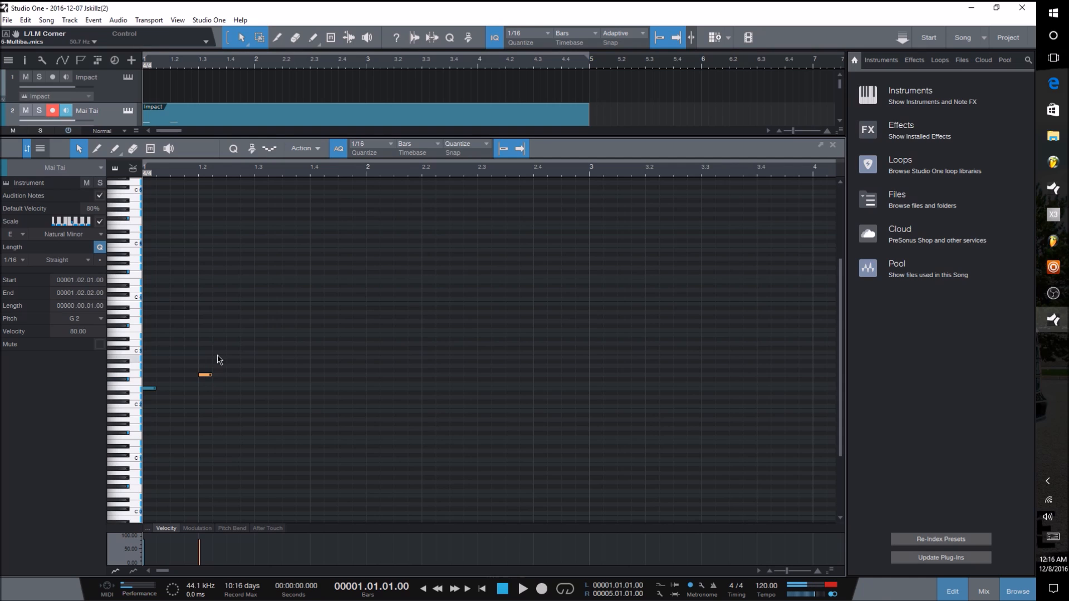
click(259, 357)
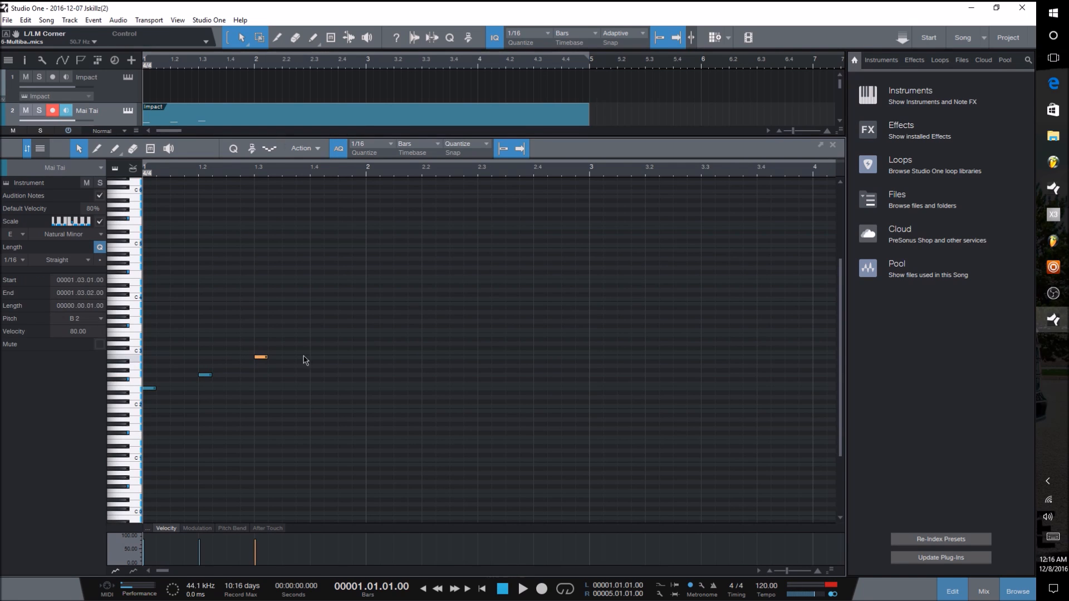
click(317, 312)
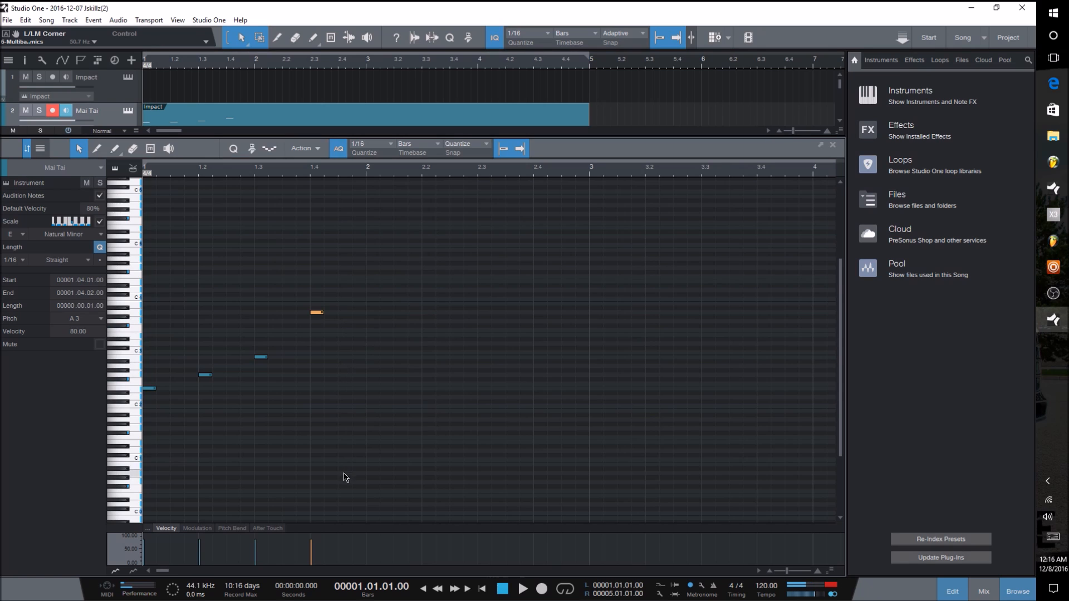
Step: Play back the four notes in bar 1 and delete them all
click(523, 589)
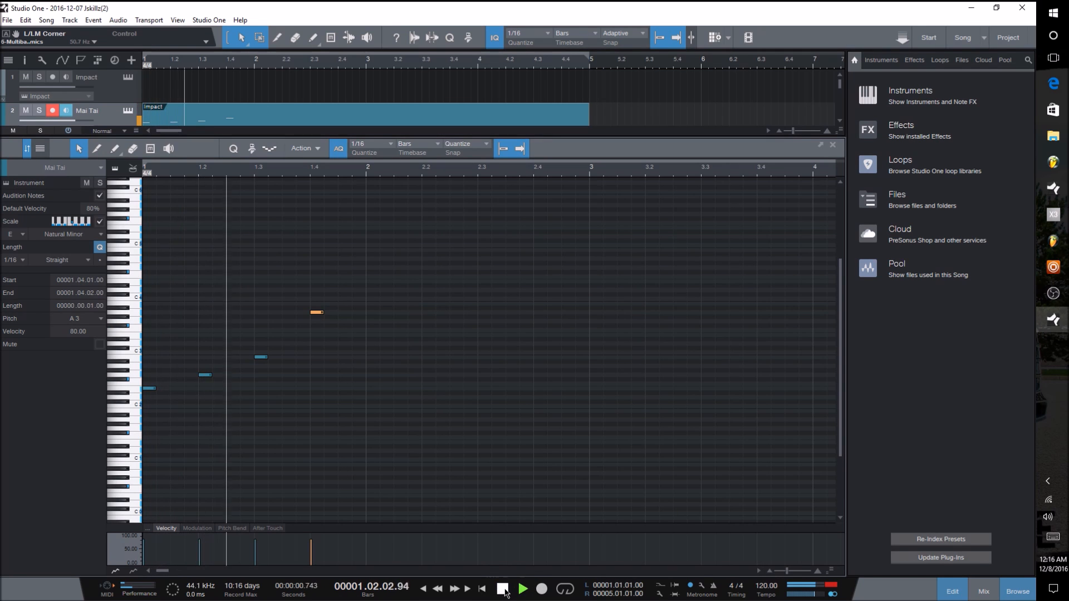
click(503, 590)
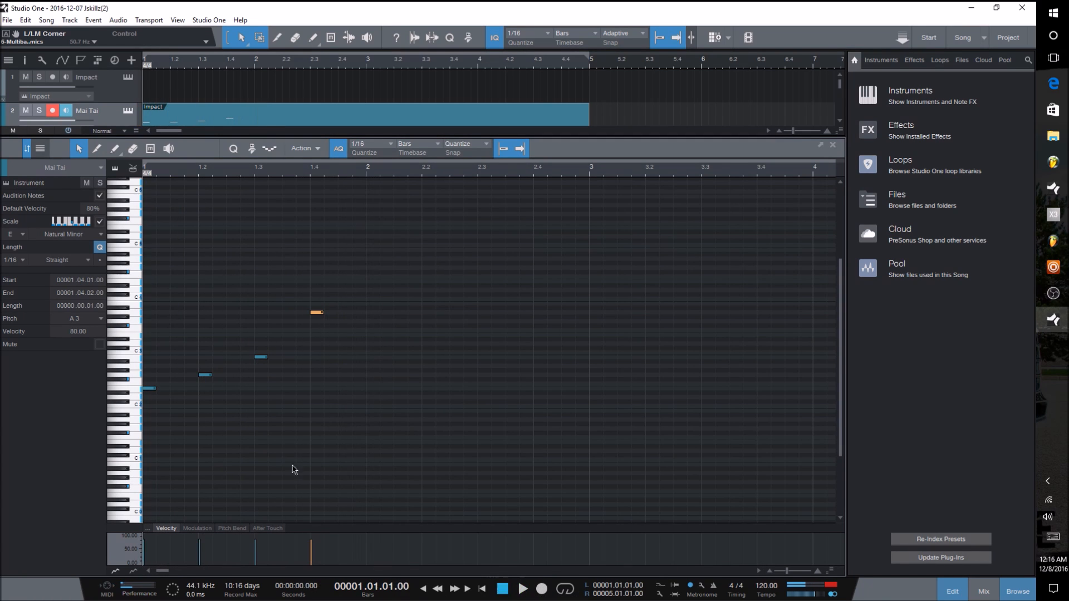
drag(365, 274, 143, 440)
key(Delete)
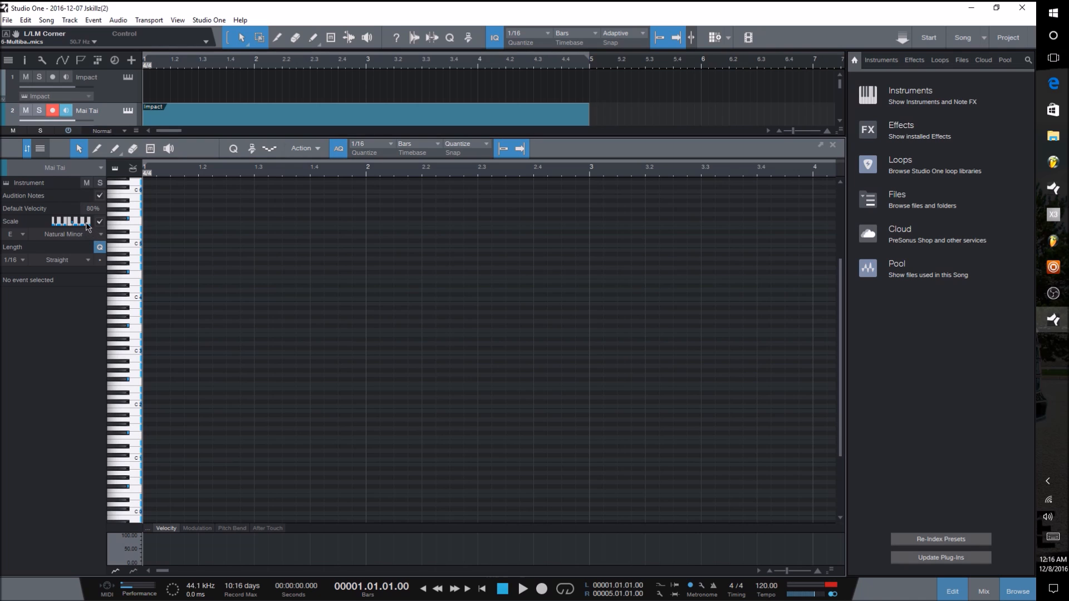
Step: Set the Mai Tai part's scale to C Major
click(26, 236)
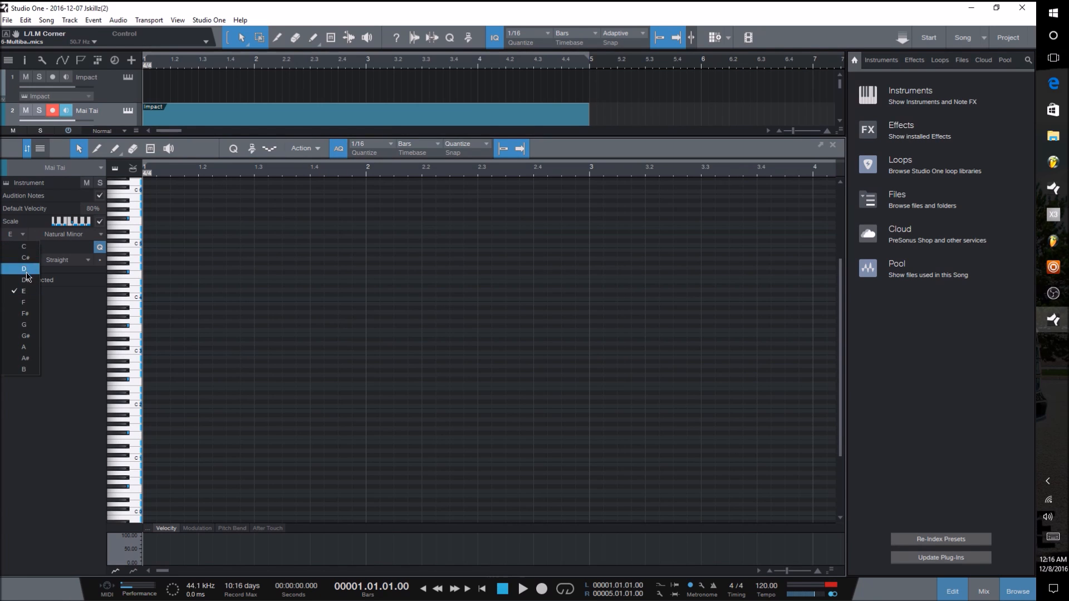
click(16, 246)
click(74, 233)
click(76, 257)
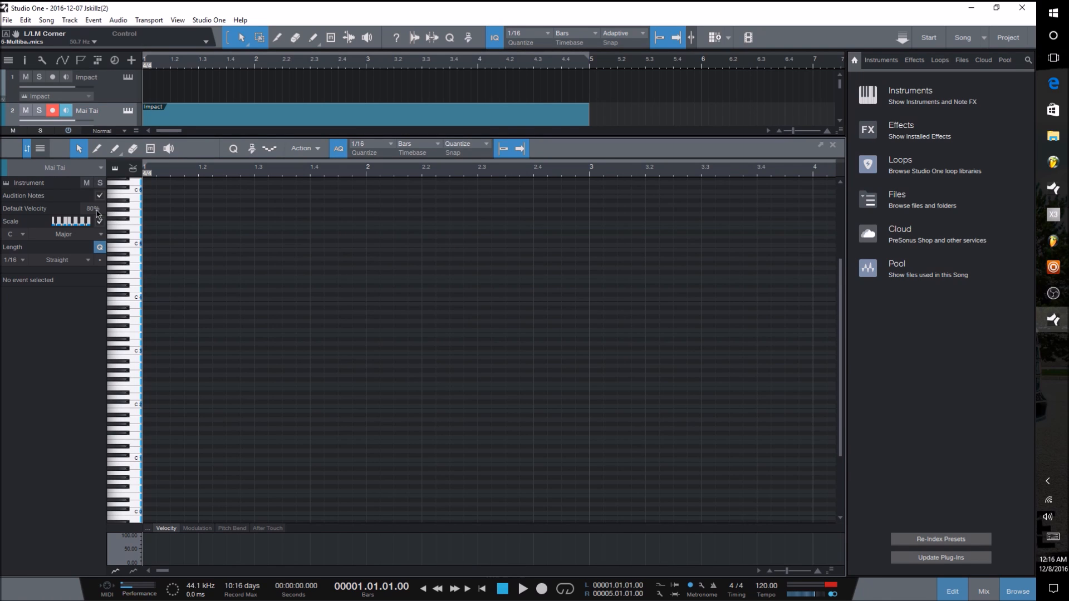
Step: Add a 1/16 D 3 note at bar 1 and lower its velocity to about 75% in the enlarged velocity lane
drag(306, 526, 328, 359)
double_click(150, 259)
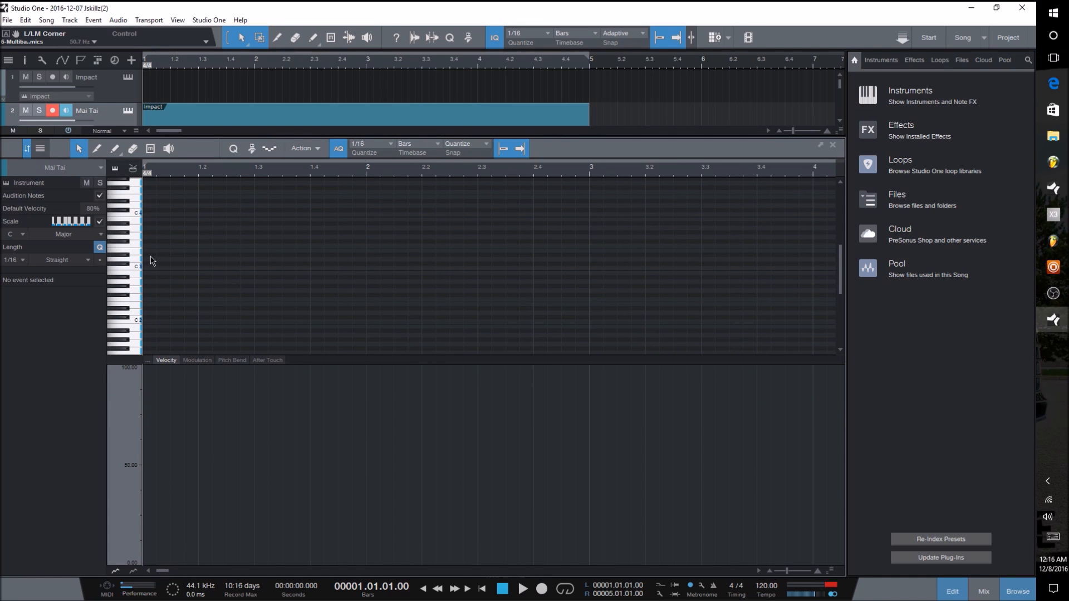
mouse_move(147, 412)
mouse_down()
mouse_move(149, 513)
mouse_move(154, 420)
mouse_up()
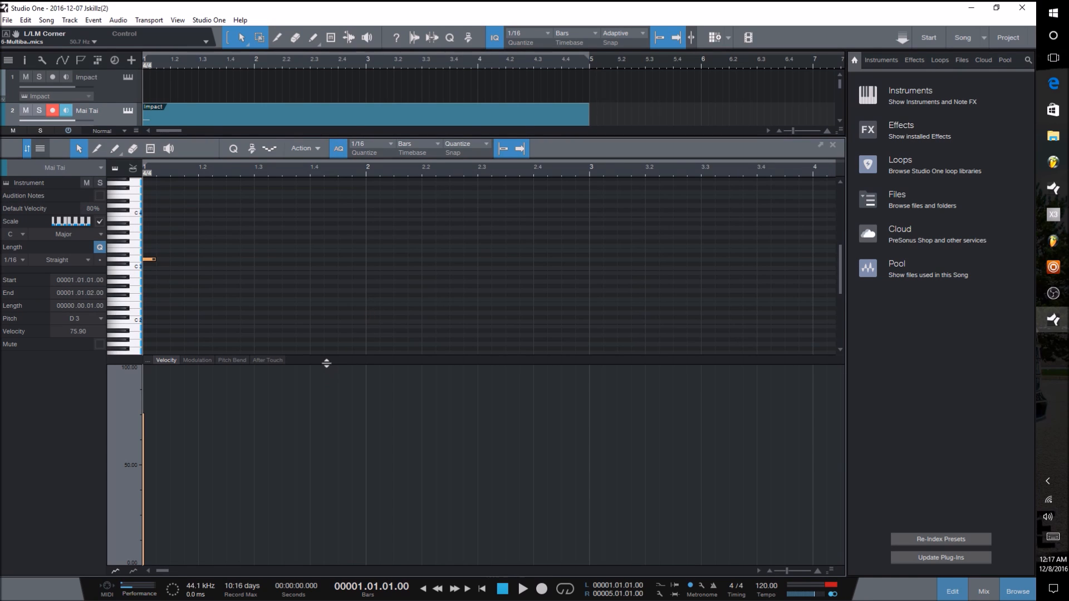
mouse_move(143, 415)
mouse_down()
mouse_move(142, 494)
mouse_move(151, 403)
mouse_move(155, 484)
mouse_move(159, 426)
mouse_up()
Step: Add 1/16 notes G 3 on beat 1.2, C 3 just before beat 1.3 and F 2 midway between beats 1.3 and 1.4
click(204, 237)
double_click(249, 268)
double_click(283, 299)
click(287, 257)
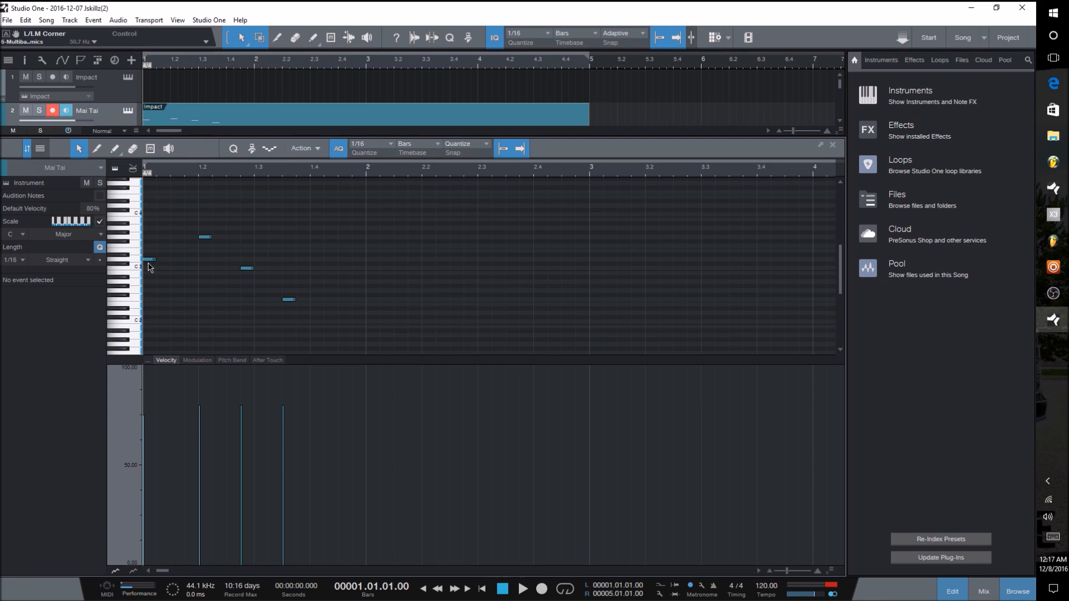
Step: Set the Mai Tai part's scale to C Natural Minor and raise the first note from D 3 to D# 3
mouse_move(152, 265)
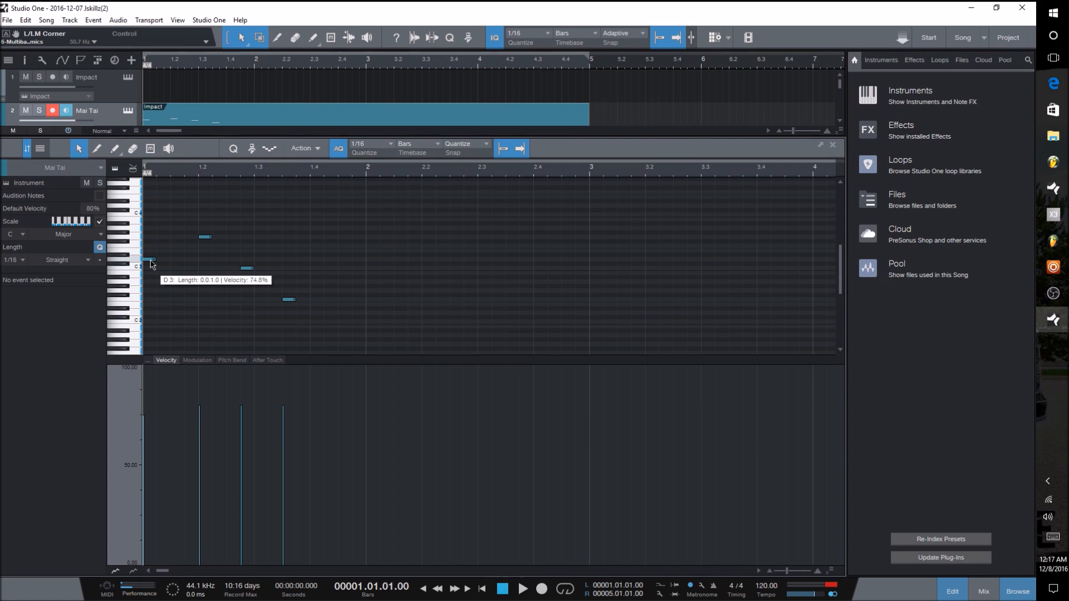
click(78, 234)
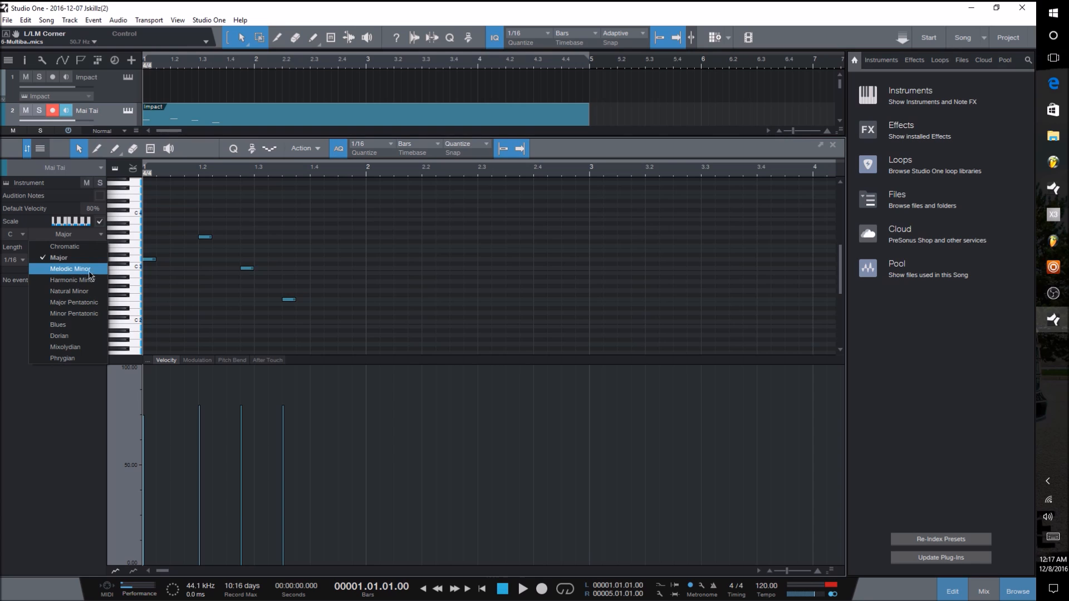
click(75, 291)
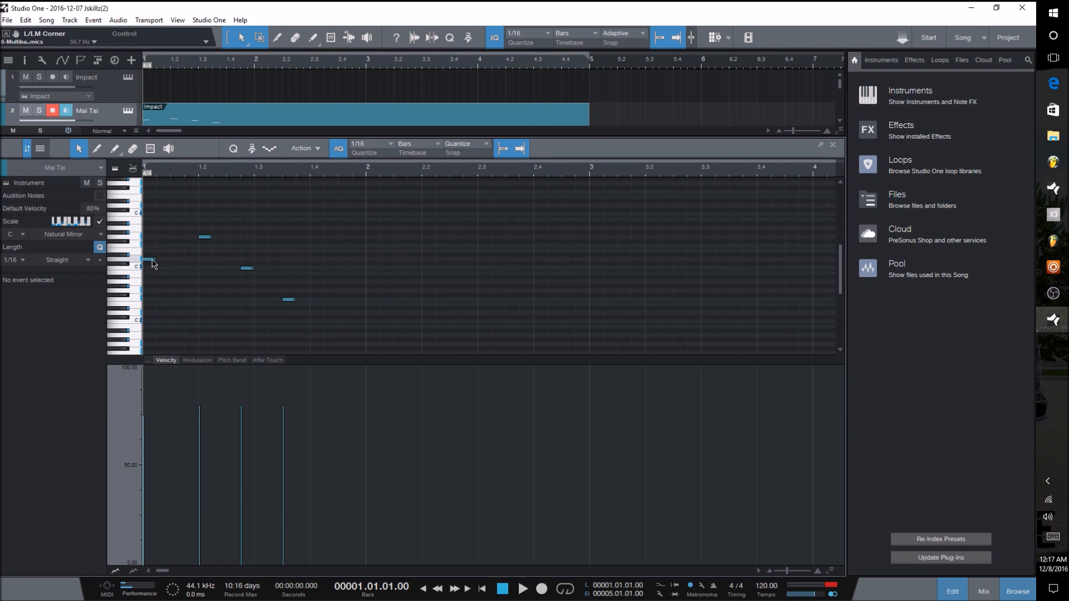
mouse_move(151, 265)
mouse_down()
mouse_move(152, 205)
mouse_move(155, 327)
mouse_move(157, 203)
mouse_move(155, 333)
mouse_move(157, 255)
mouse_up()
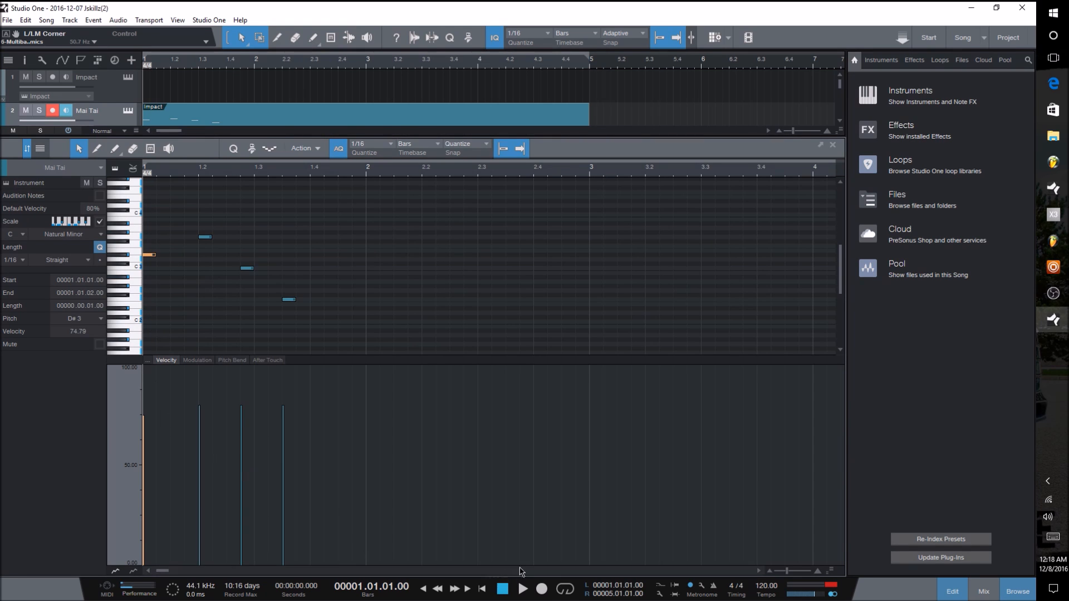
Step: Play back the four notes in bar 1 with the raised first note and delete them all
click(524, 589)
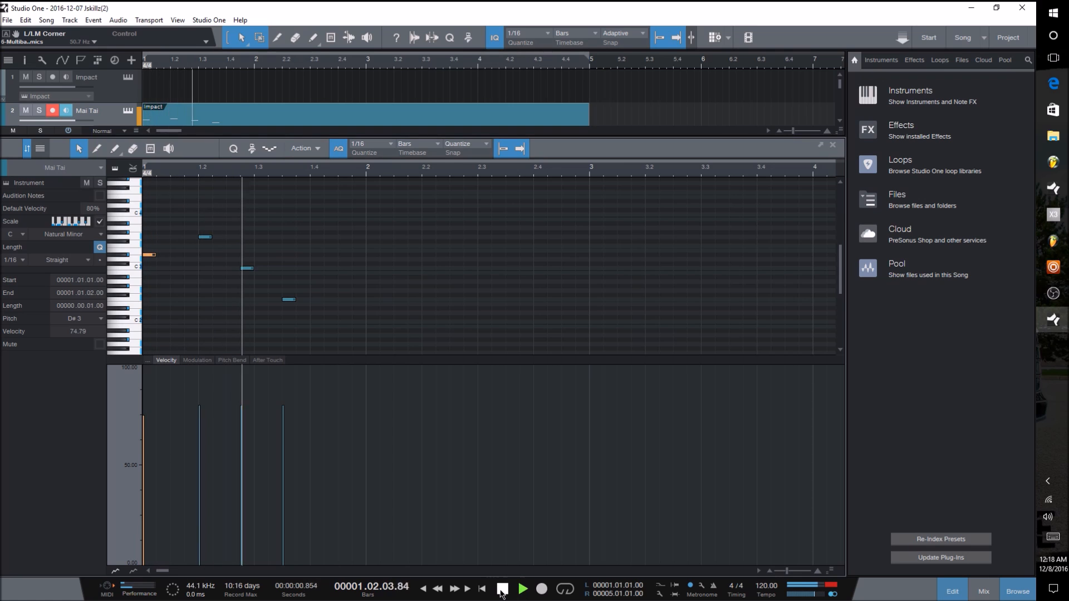
click(501, 589)
drag(323, 199, 143, 320)
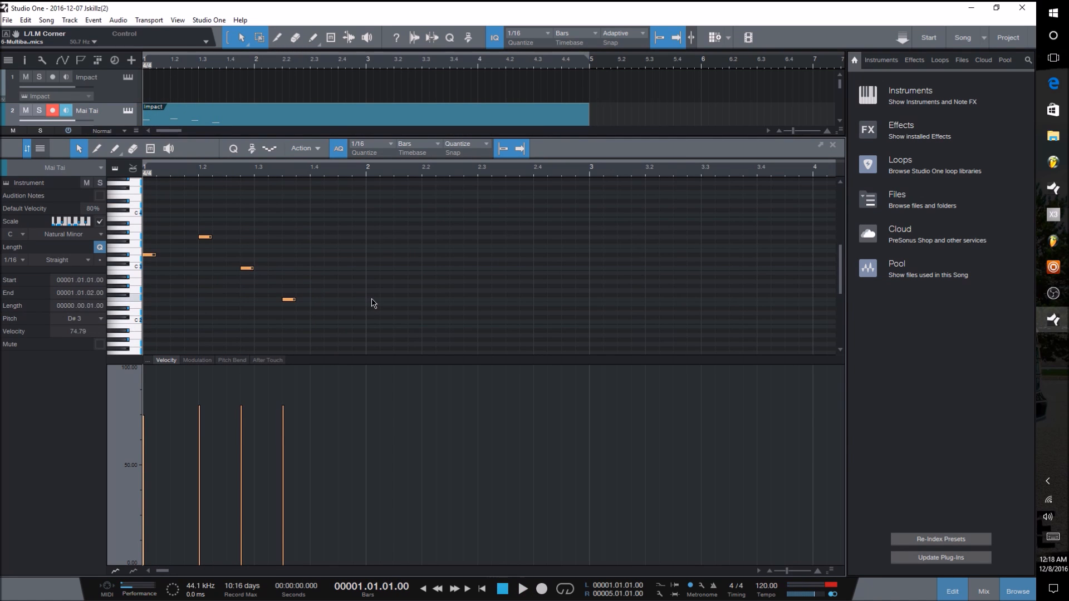
key(Delete)
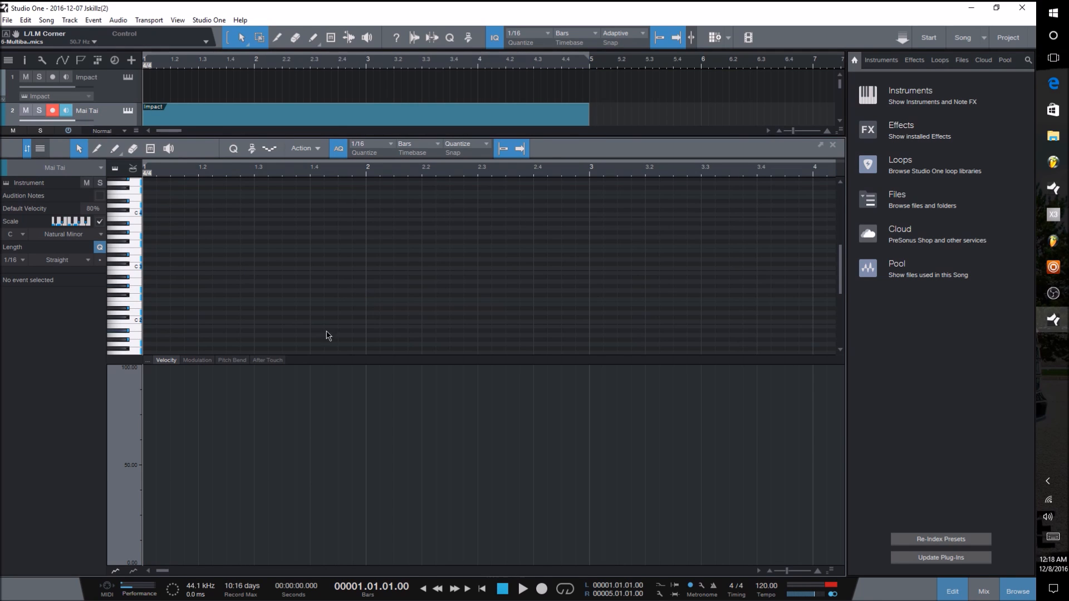
Step: Shrink the velocity lane to a narrow strip and close the note editor
drag(326, 358, 390, 530)
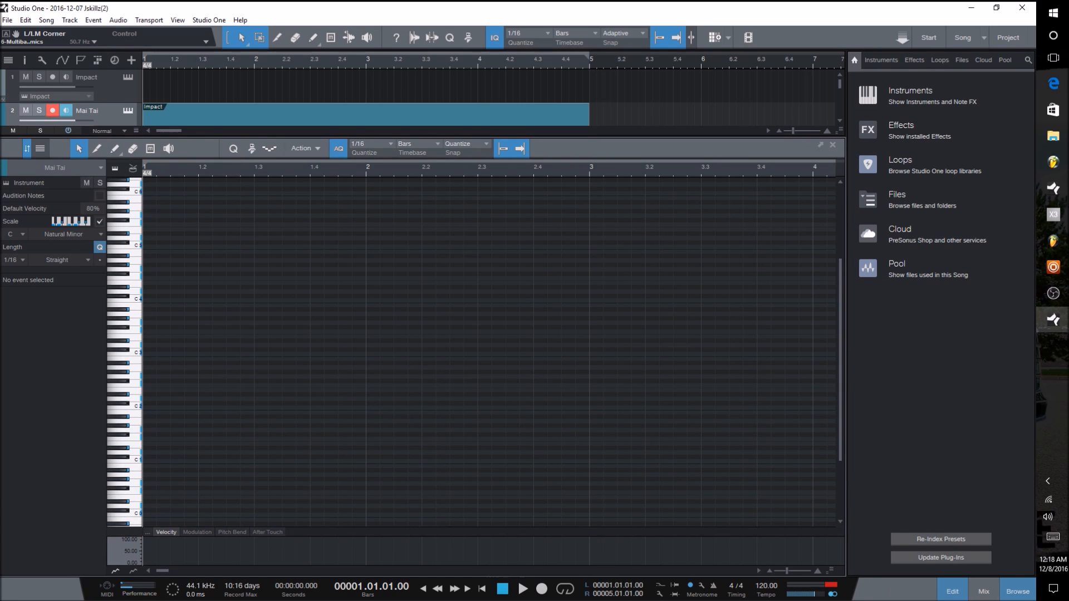
click(952, 591)
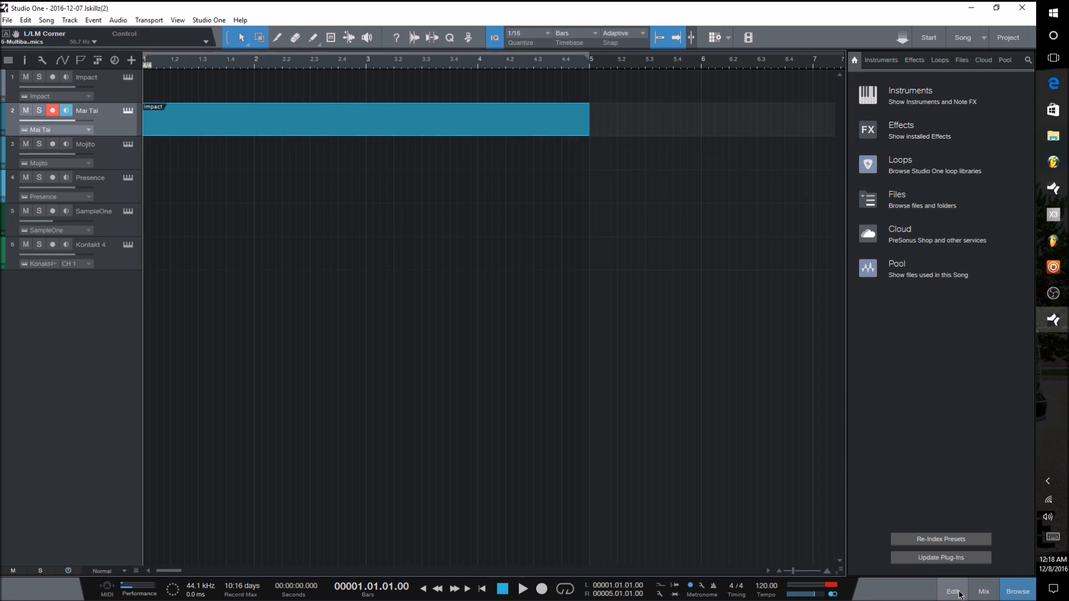
Step: Open the track list and select the tracks in turn from Impact through Kontakt 4
click(9, 60)
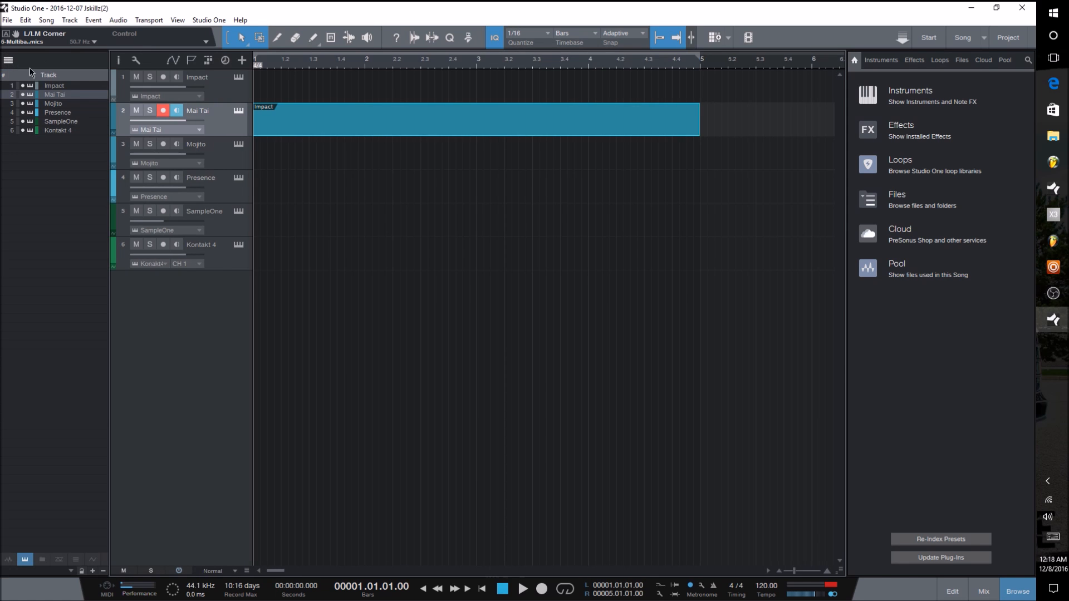
click(62, 87)
click(61, 95)
click(60, 104)
click(64, 121)
click(63, 113)
click(65, 122)
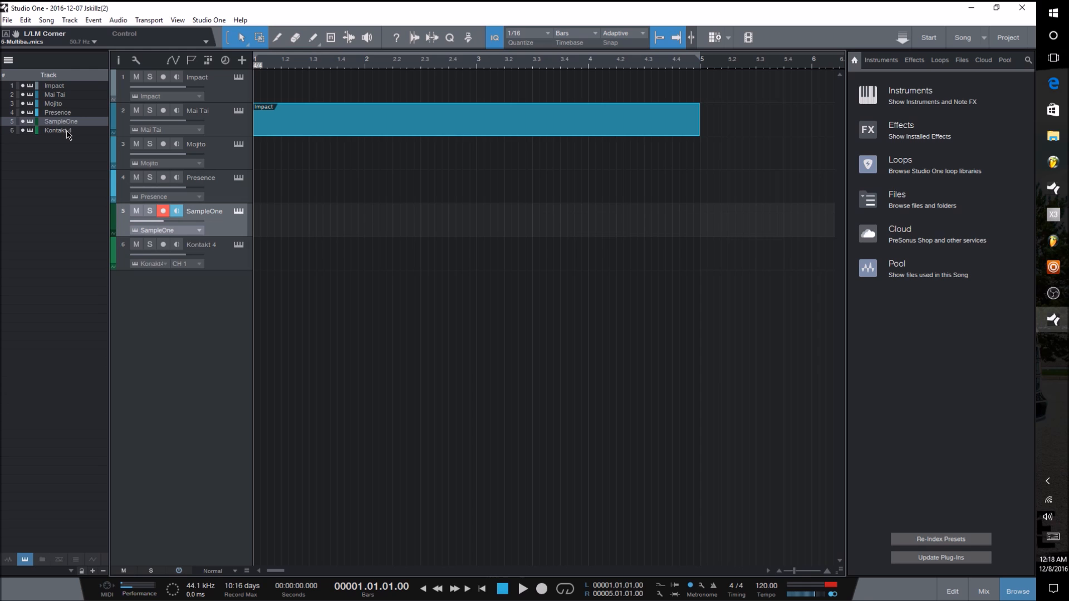
click(66, 130)
Step: Hide and restore the Impact and Mai Tai tracks through the track list, and close the list
click(23, 86)
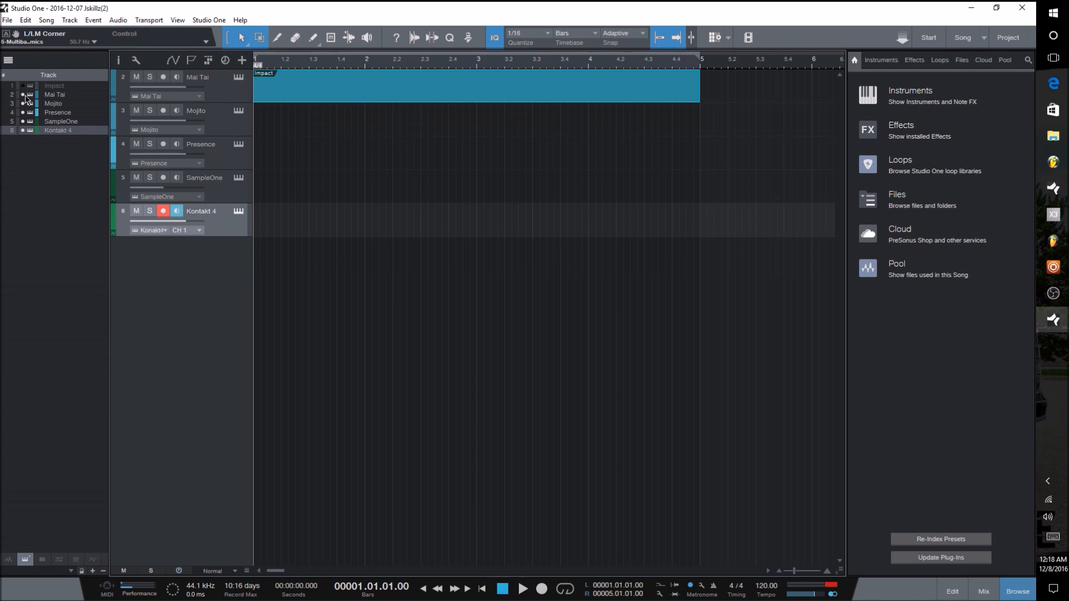
click(24, 86)
click(24, 95)
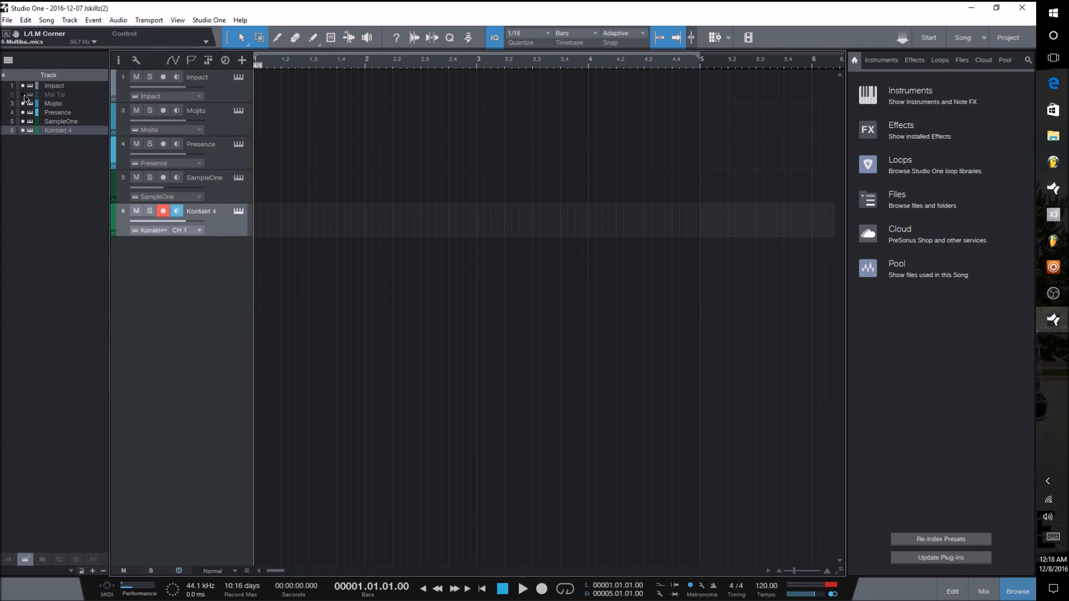
click(23, 95)
click(23, 86)
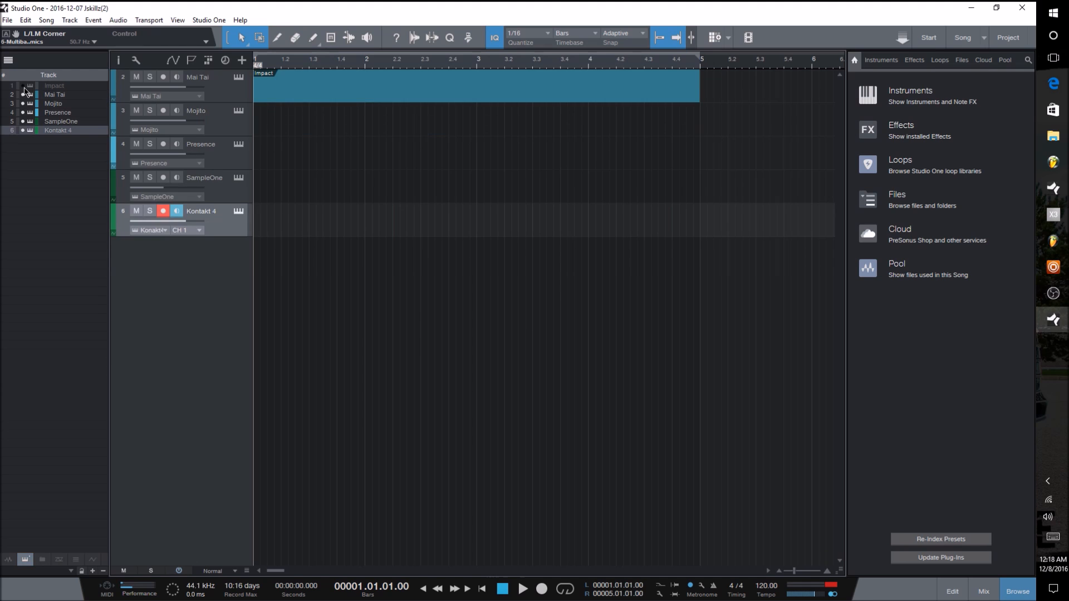
click(24, 86)
click(12, 61)
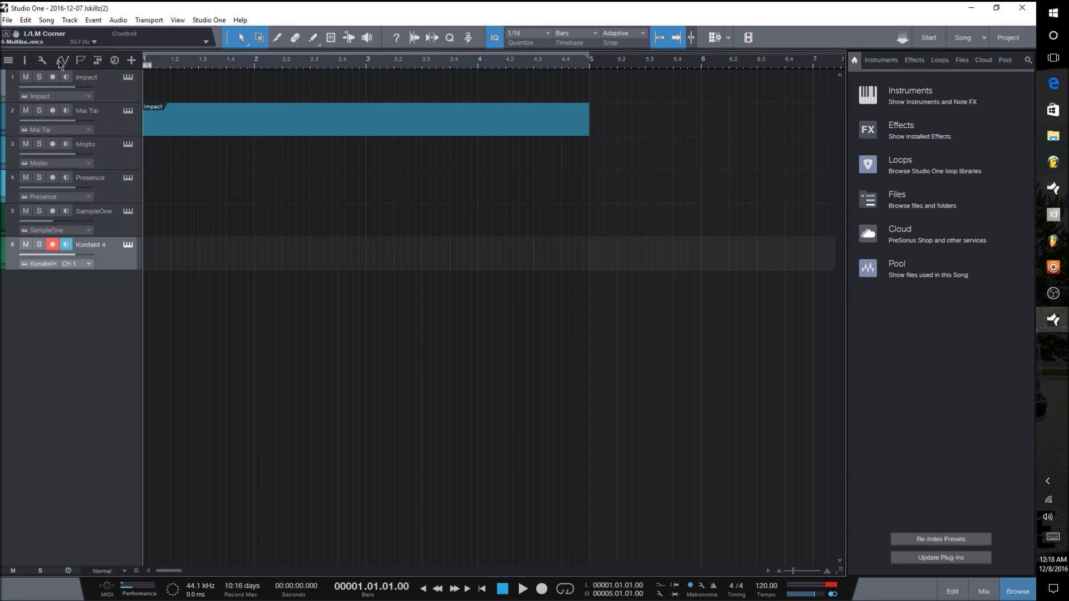
Step: Examine the Kontakt 4 track's inspector, the arrangement options and the tracks' automation display, closing each again
click(26, 60)
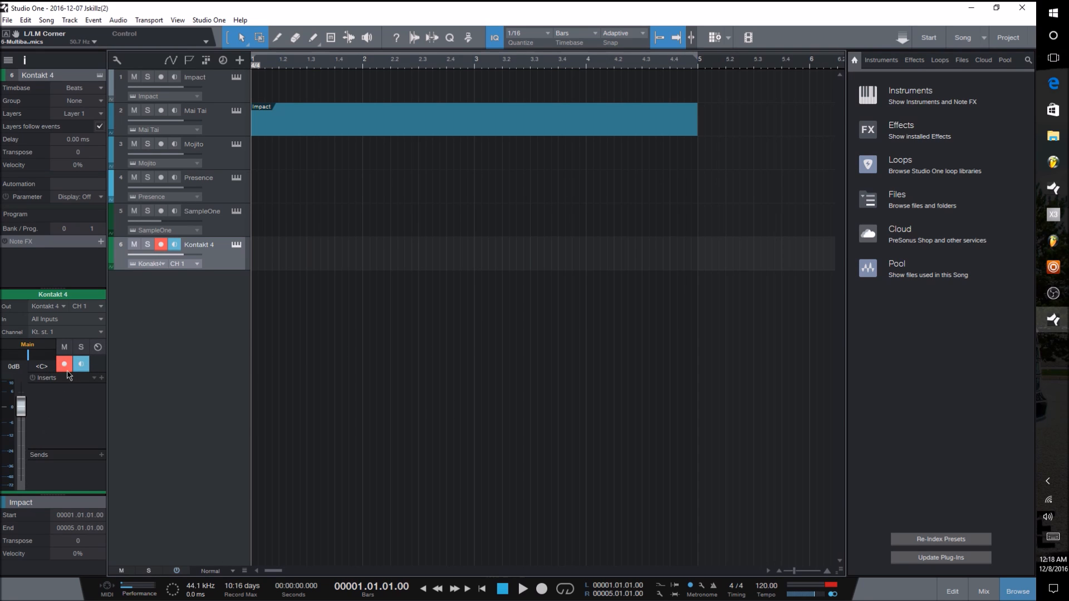
click(25, 59)
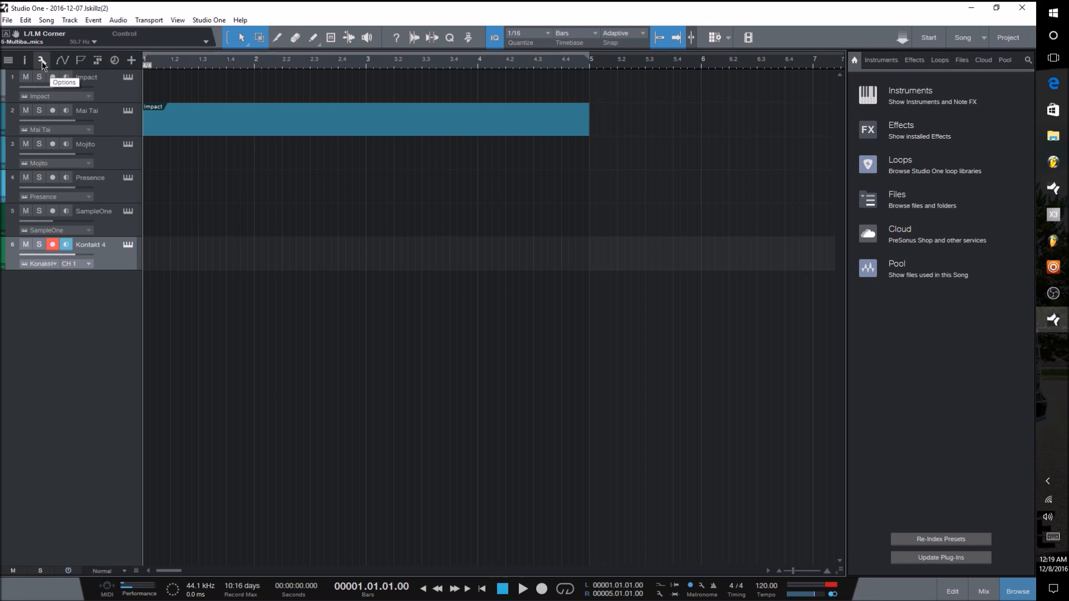
click(42, 62)
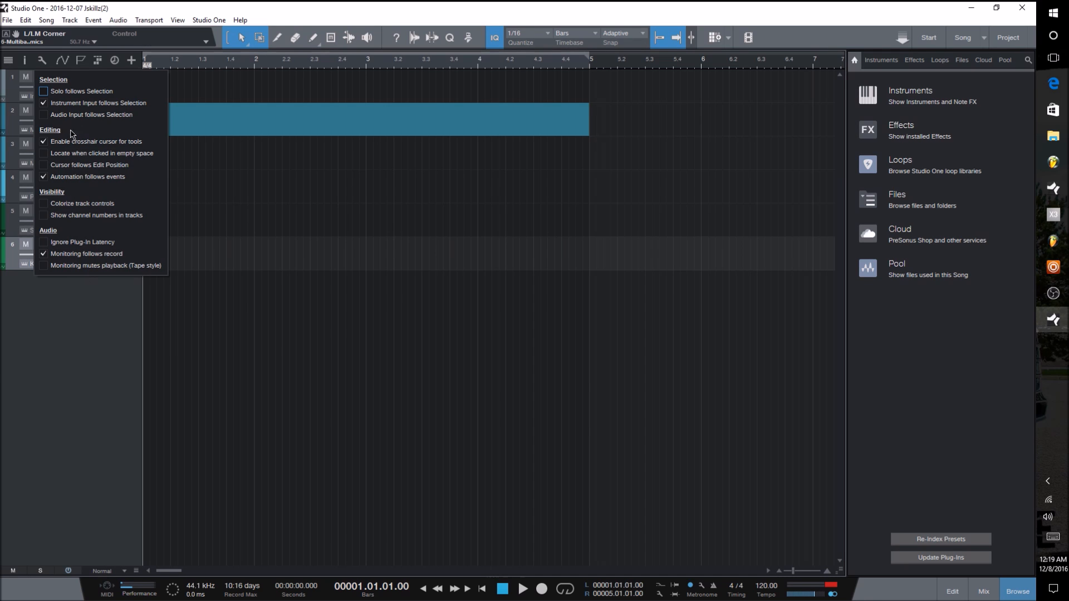
click(44, 61)
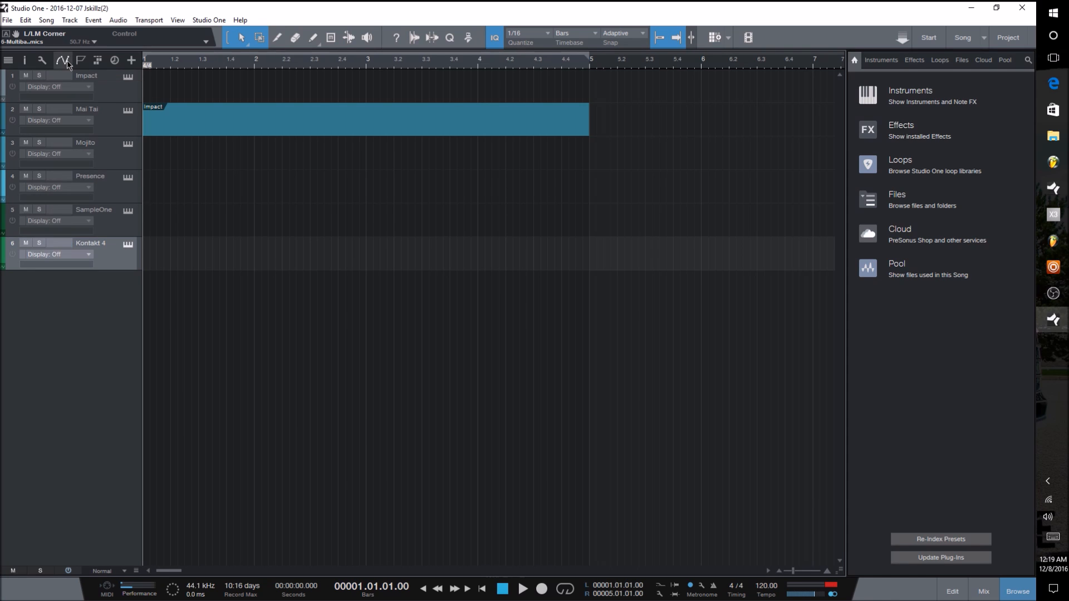
click(67, 60)
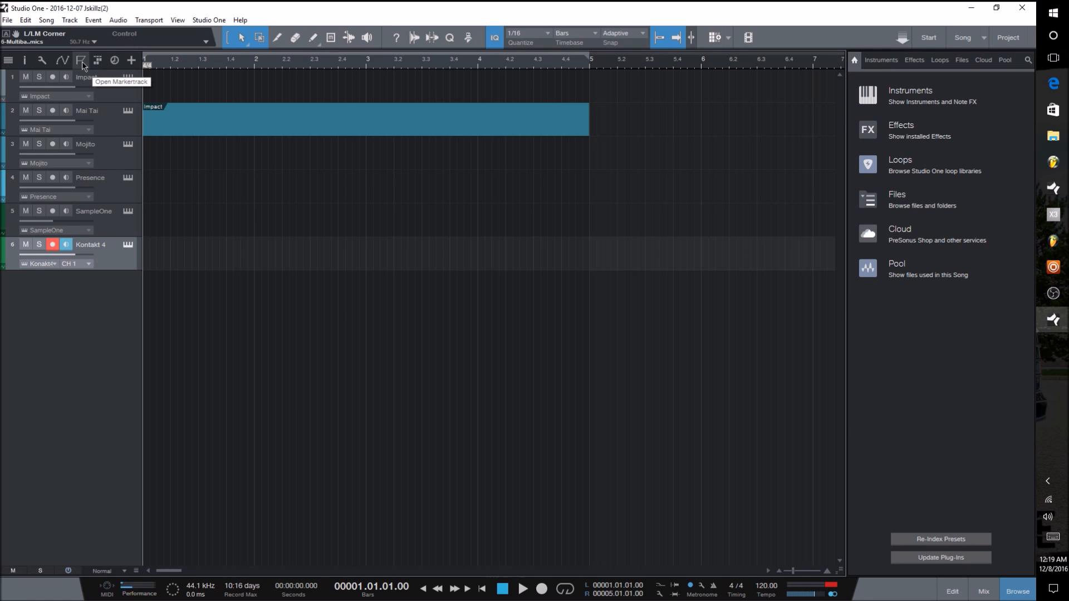
Step: Show the marker track, move the Start marker to bar 2 and back to bar 1, and hide the marker track
click(81, 60)
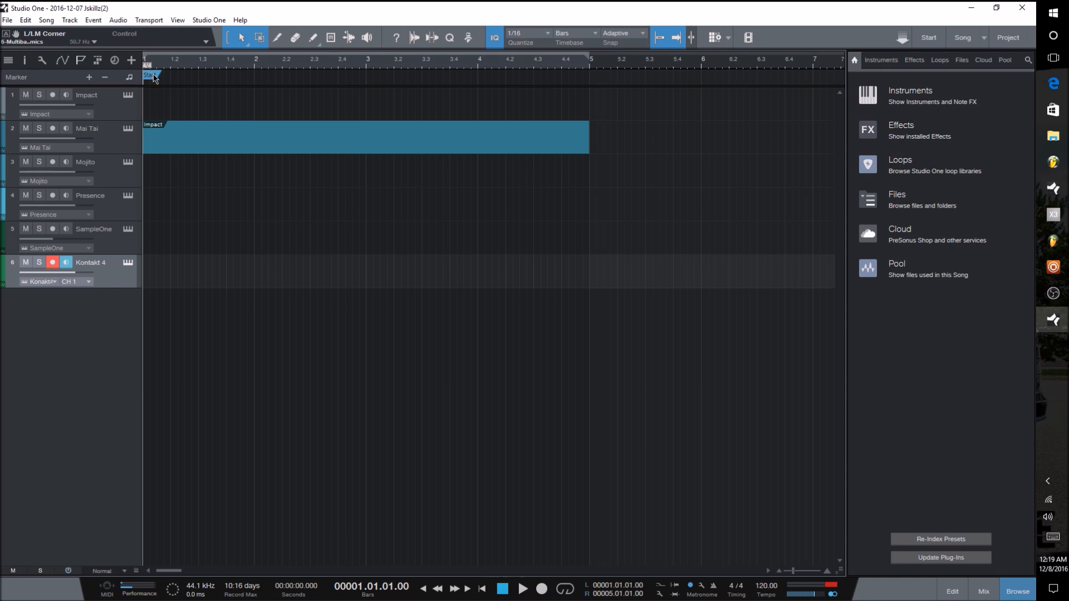
double_click(255, 77)
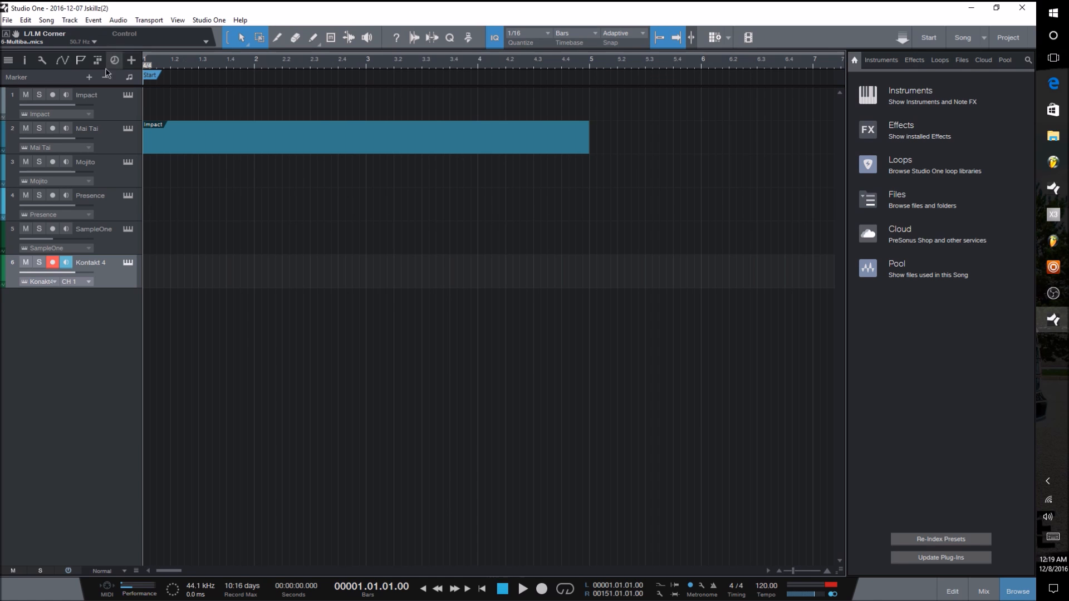
mouse_move(156, 76)
mouse_down()
mouse_move(276, 75)
mouse_move(265, 74)
mouse_up()
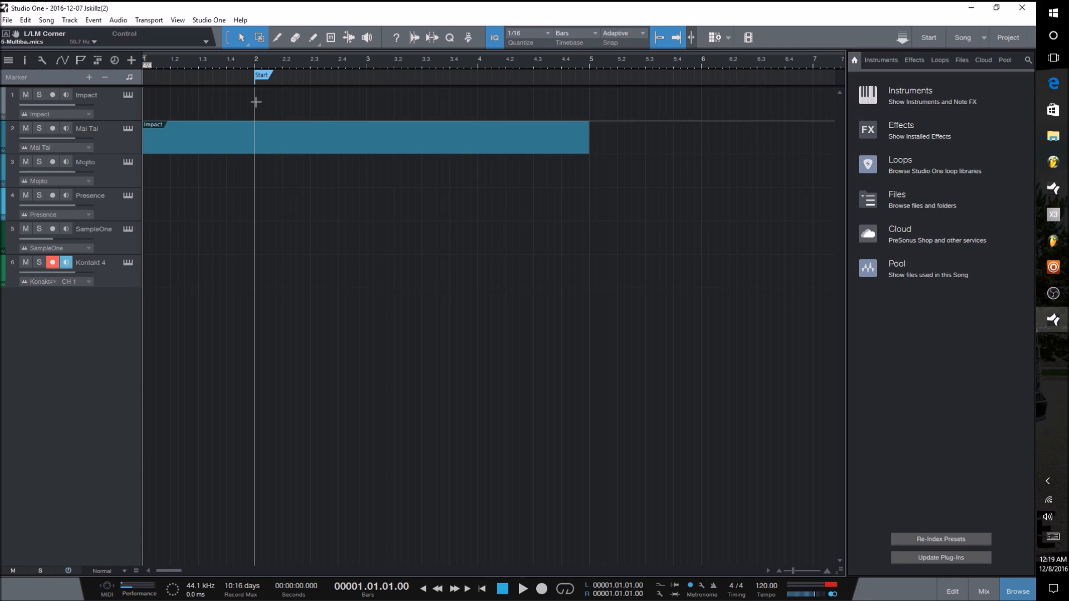
mouse_move(261, 76)
mouse_down()
mouse_move(106, 69)
mouse_move(181, 78)
mouse_move(137, 76)
mouse_move(148, 79)
mouse_up()
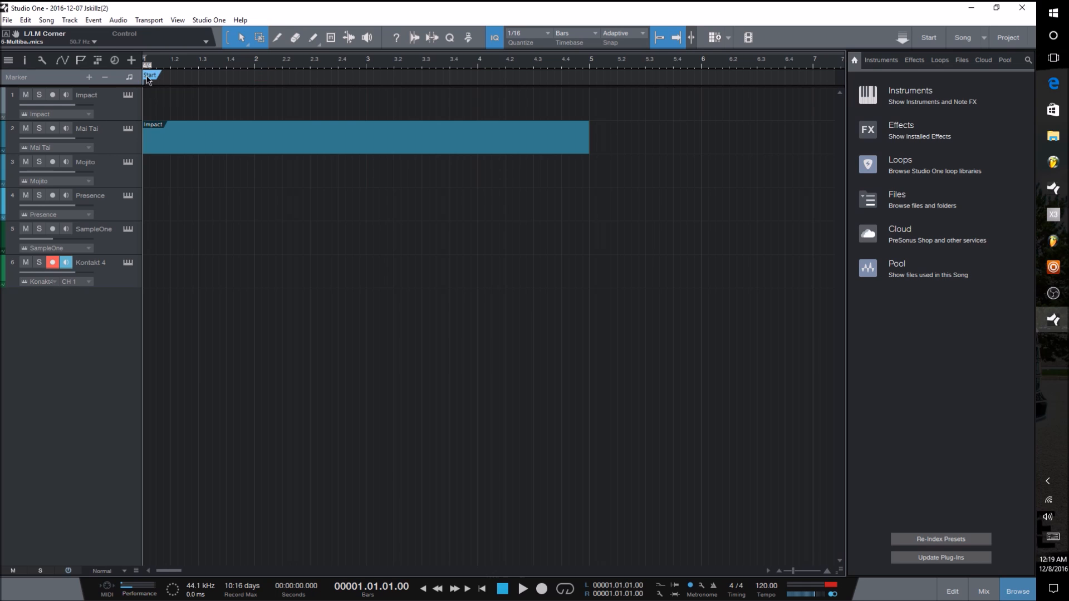
click(82, 62)
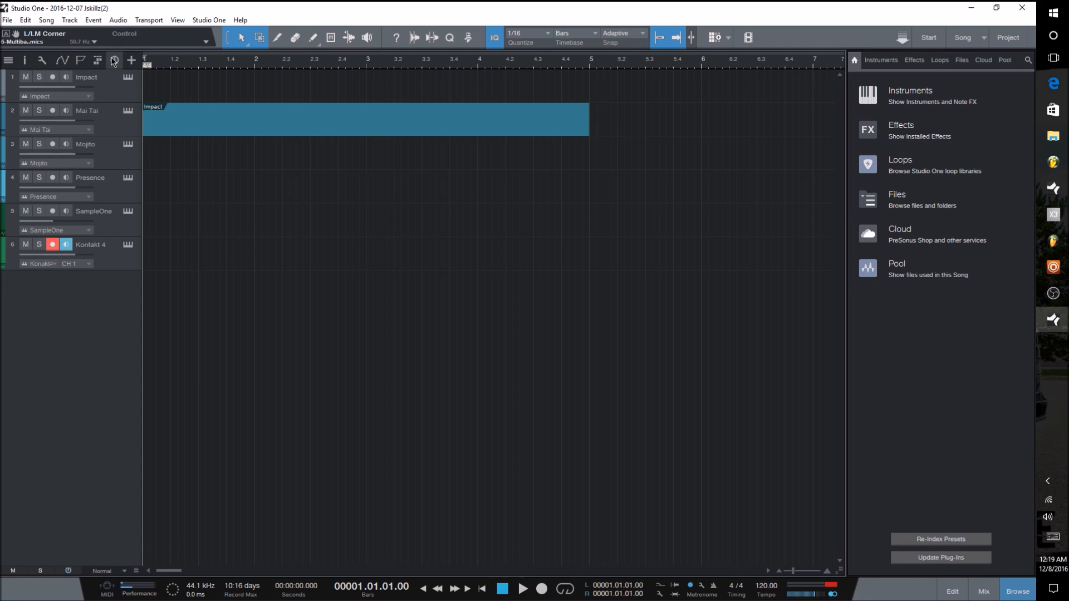
Step: Show the arranger track and add an Intro section at bar 1, shortened to one beat
click(98, 61)
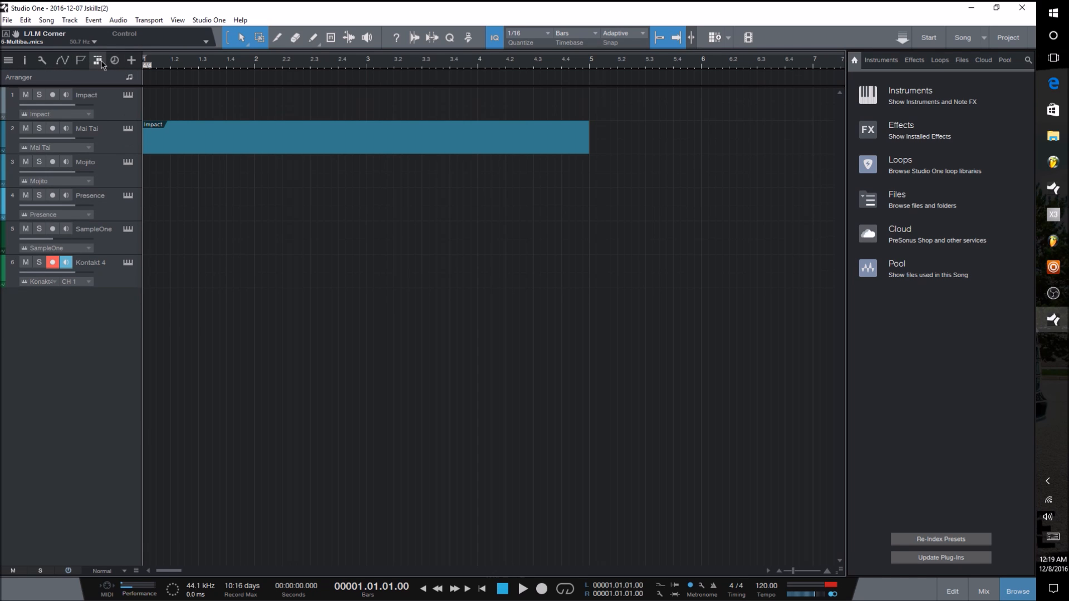
double_click(147, 82)
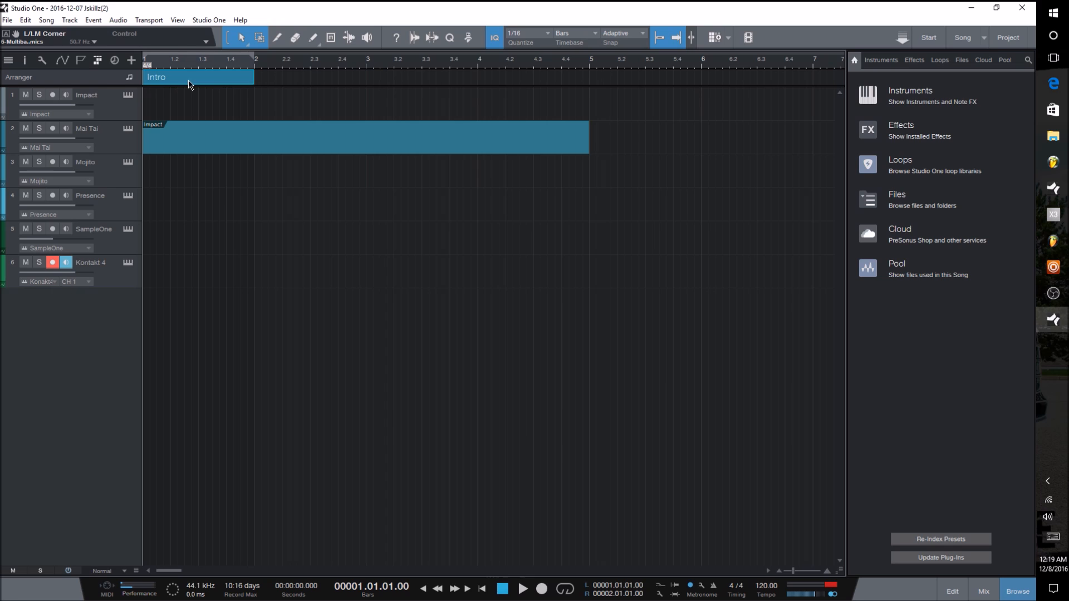
drag(257, 77, 170, 81)
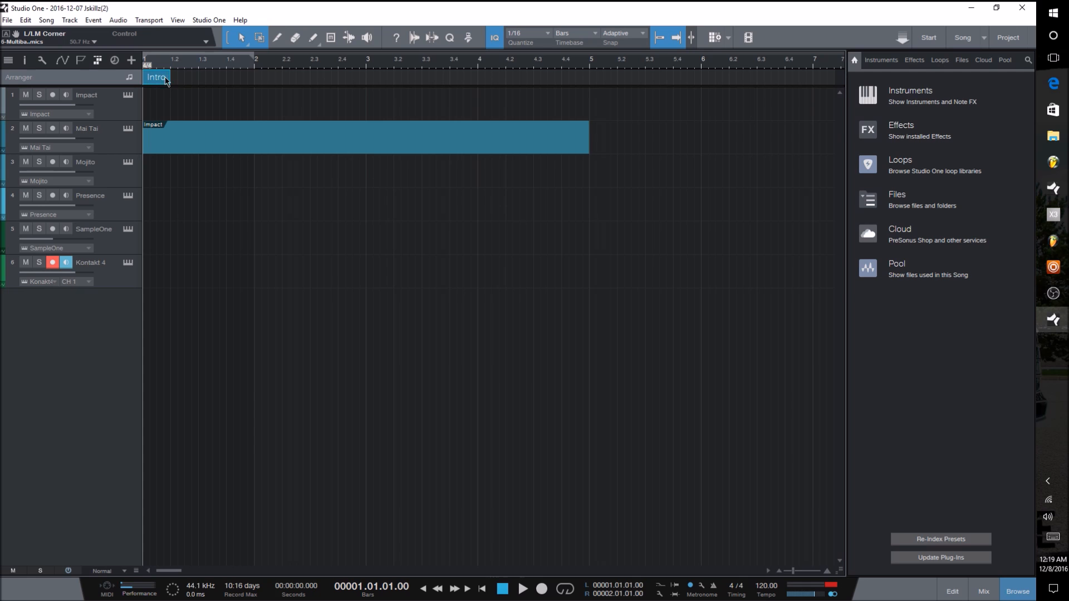
Step: Replace the Intro section on the arranger track with a one-bar Verse section at bar 1
right_click(158, 78)
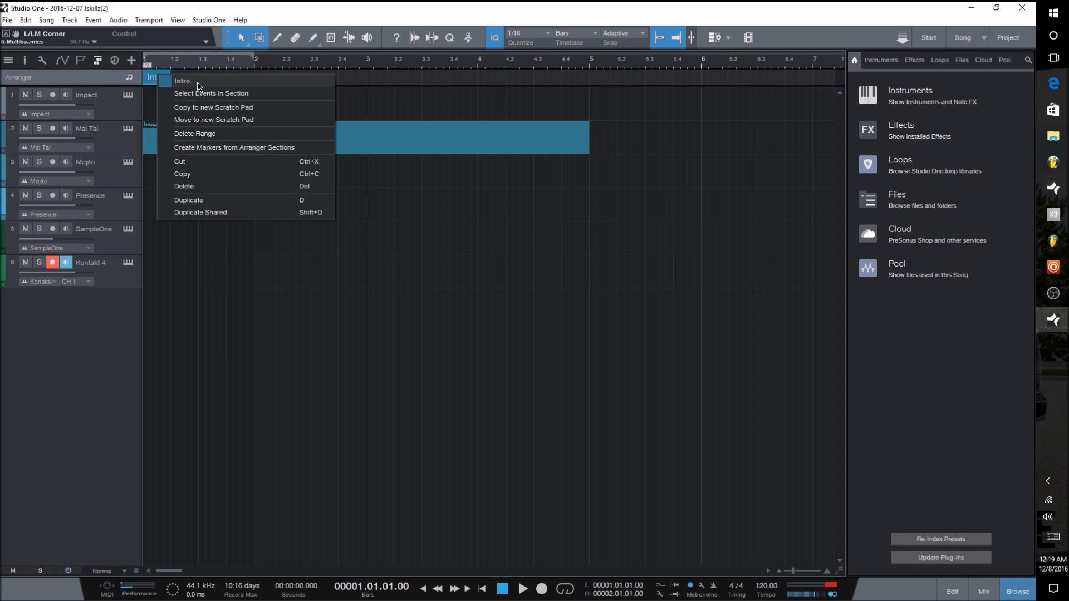
click(183, 81)
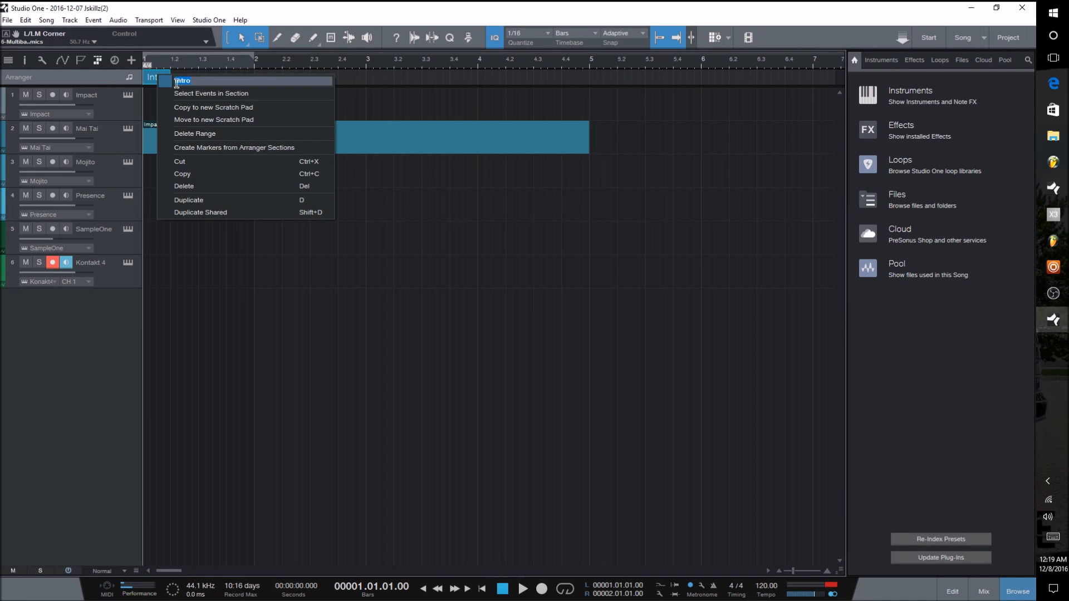
click(165, 83)
click(233, 102)
click(144, 78)
double_click(194, 79)
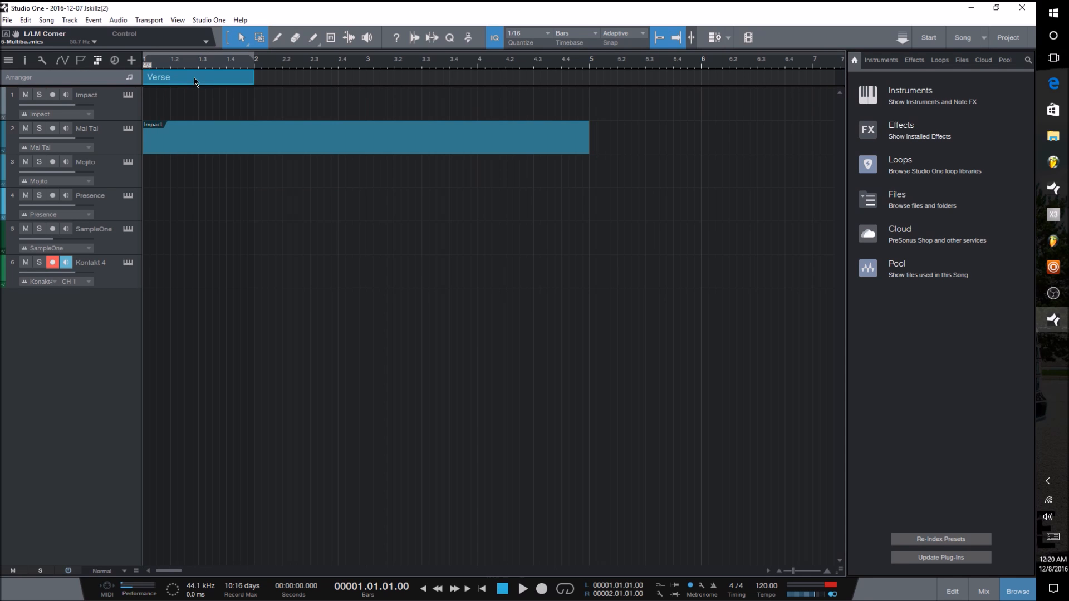
Step: Move the Verse section to beat 1.4 together with the Mai Tai content beneath it
drag(243, 83, 159, 78)
drag(199, 137, 268, 137)
drag(192, 78, 270, 78)
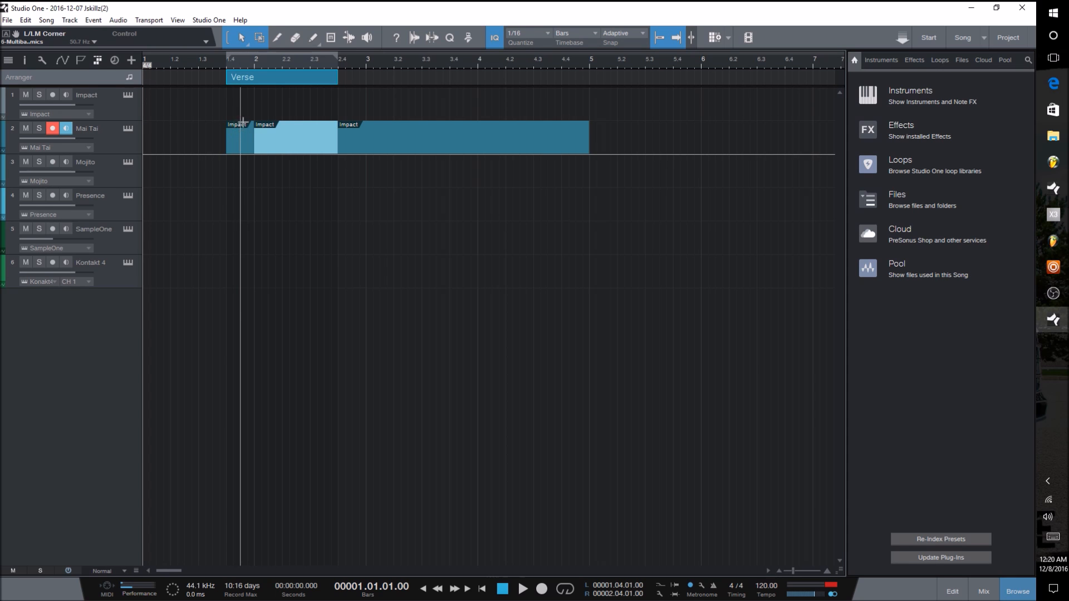
Step: Delete the Mai Tai part's content from its start to about beat 4.3.4, leaving only its final stretch before bar 5
drag(241, 127, 214, 129)
drag(543, 117, 177, 211)
key(Delete)
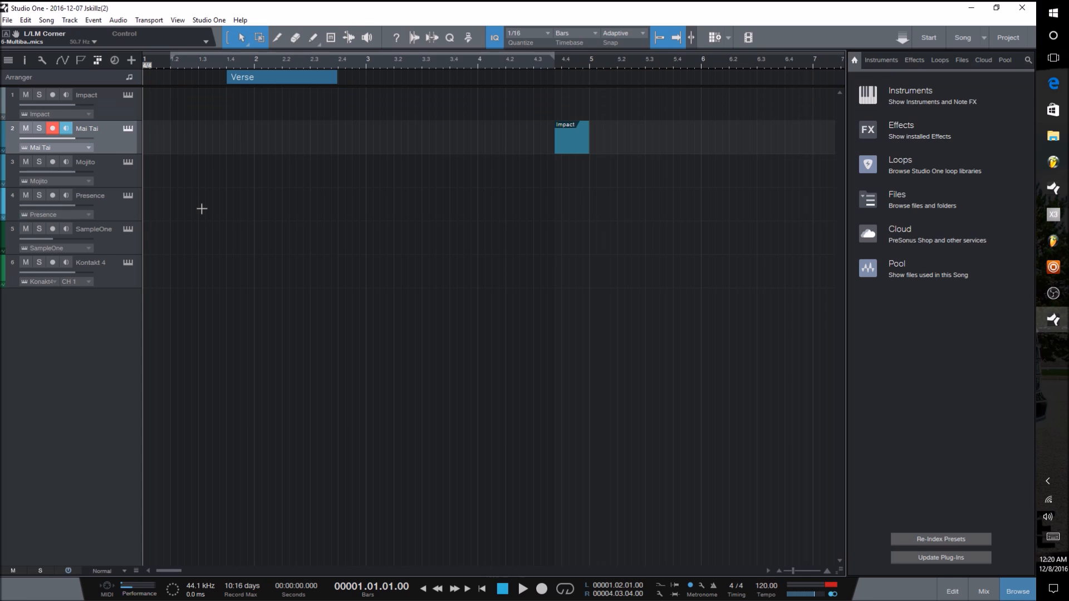
Step: Move the Verse section back to bar 1 and delete it from the arranger track
drag(255, 74, 146, 75)
right_click(239, 79)
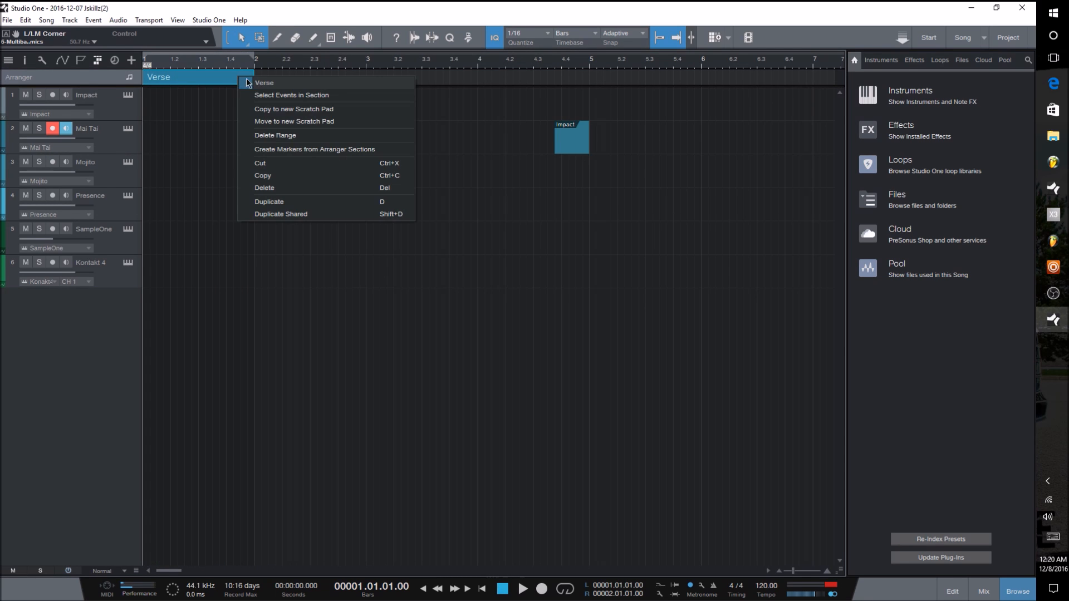
click(277, 188)
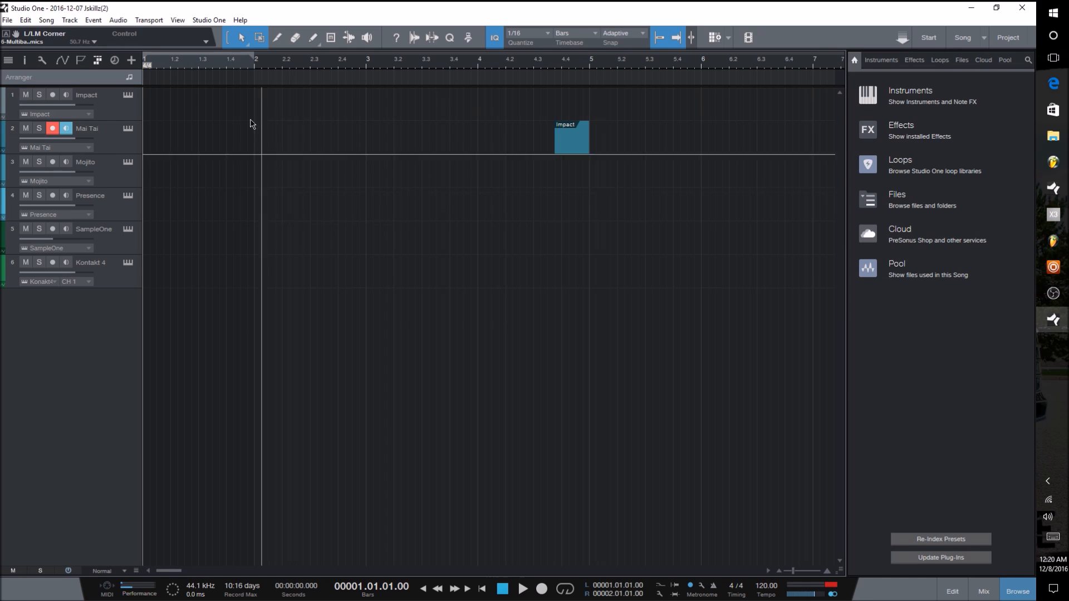
Step: Create one-bar arranger sections: Intro at bar 2, Verse at bar 4, Chorus at bar 1, Bridge at bar 3 and Outro at bar 5
double_click(258, 83)
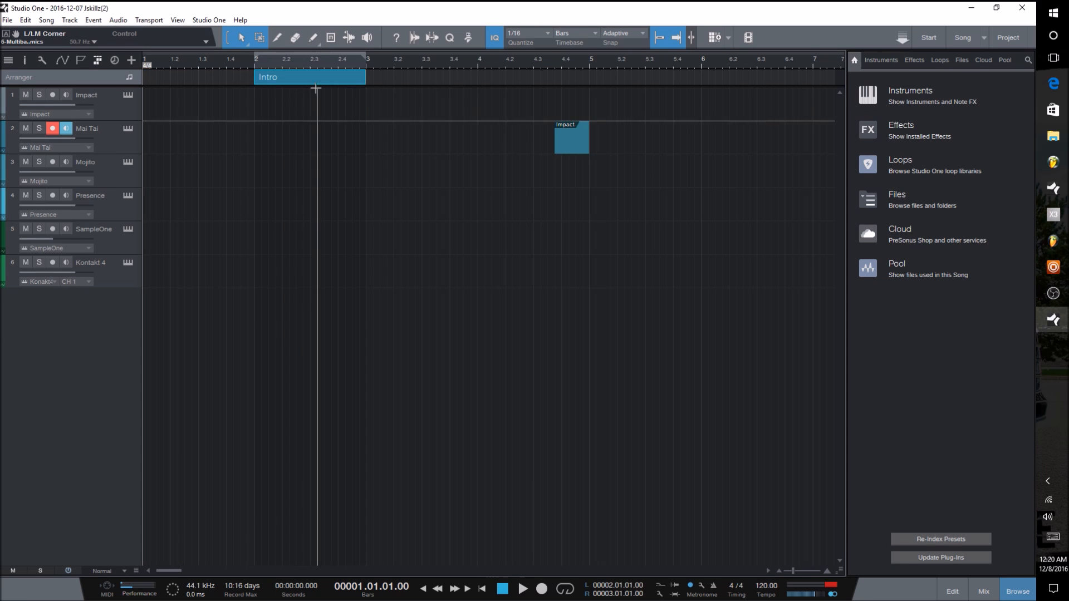
double_click(480, 82)
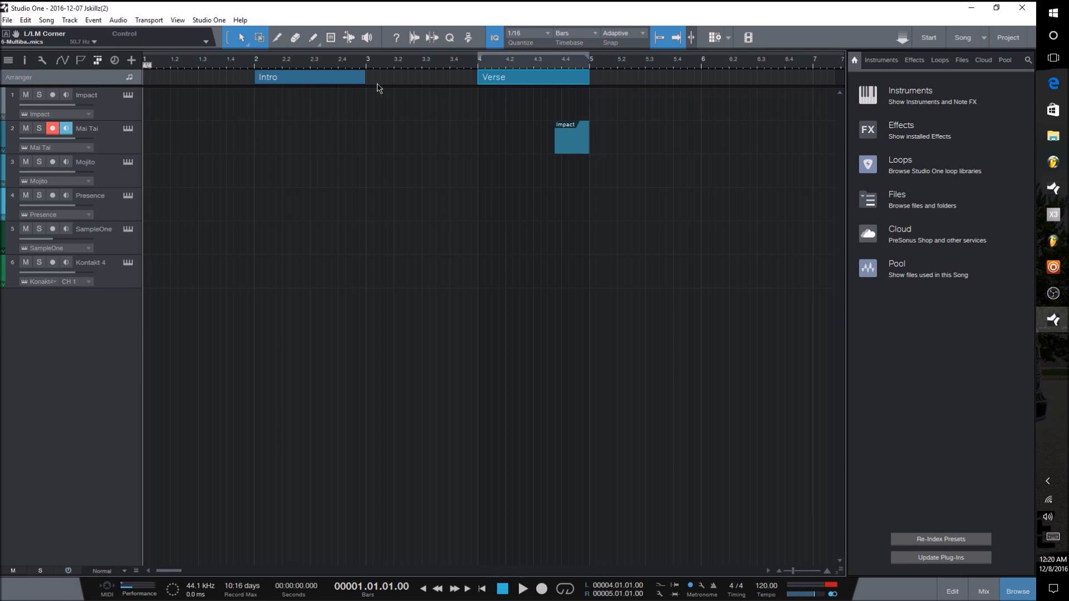
double_click(146, 82)
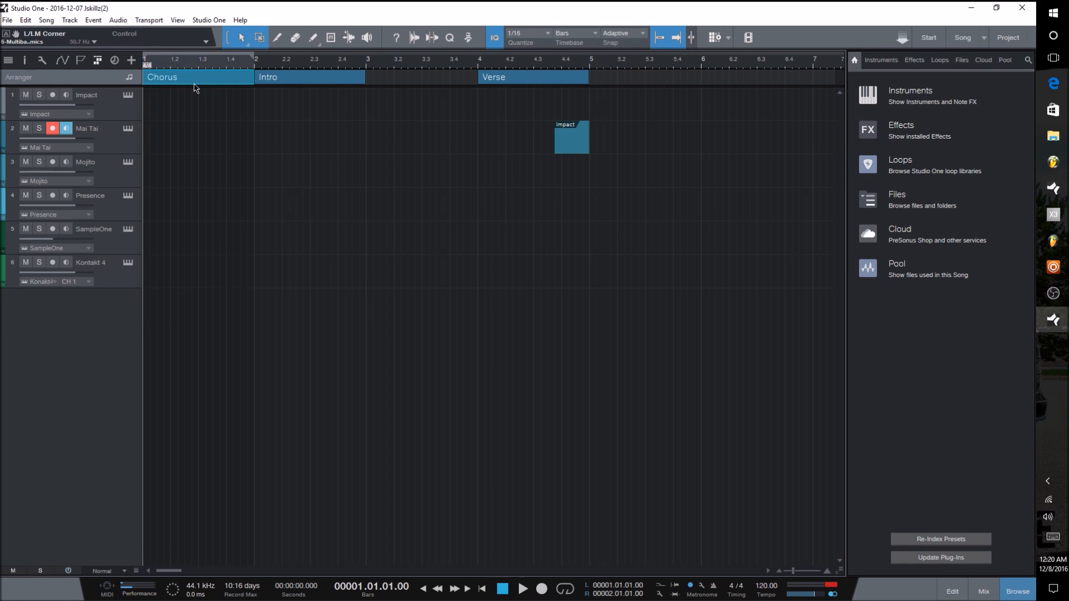
double_click(417, 83)
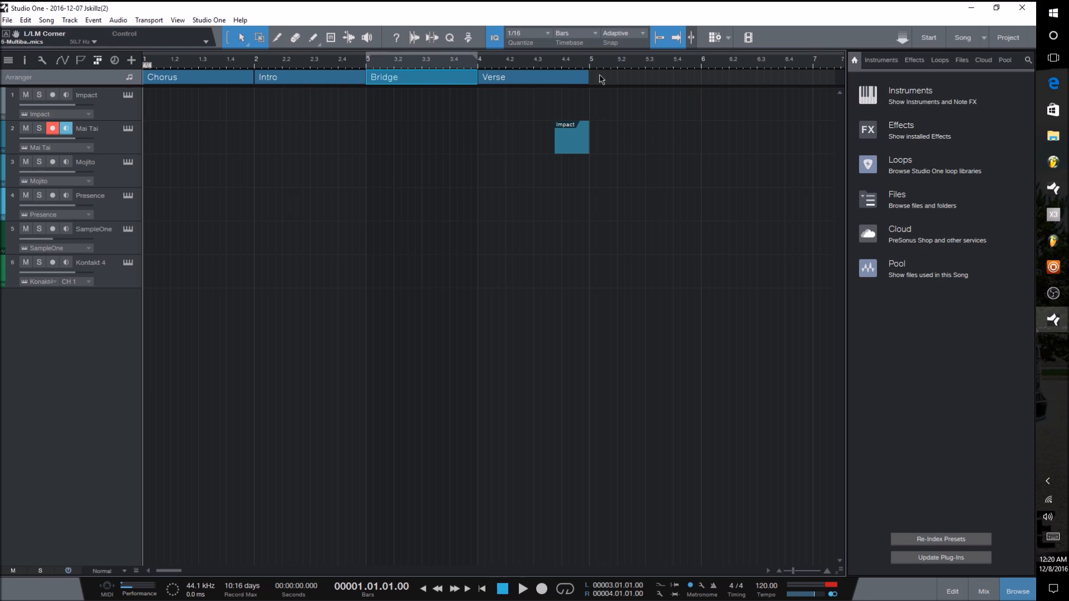
double_click(606, 79)
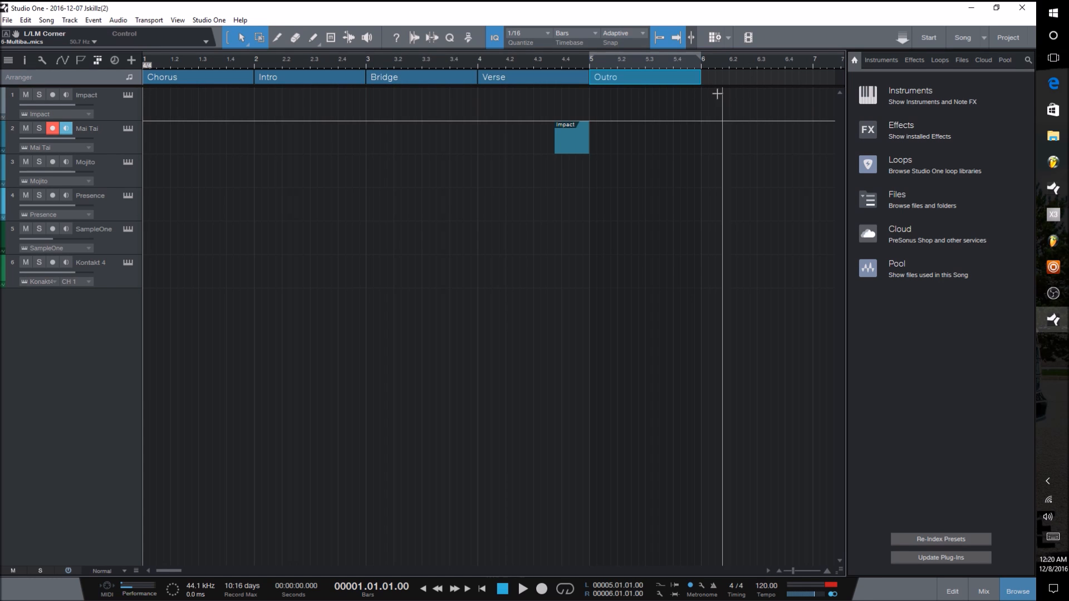
Step: Reorder the arranger sections to Intro, Chorus, Verse, Bridge, Outro, and stretch the Mai Tai part to span bar 1 to bar 6
drag(545, 84, 370, 86)
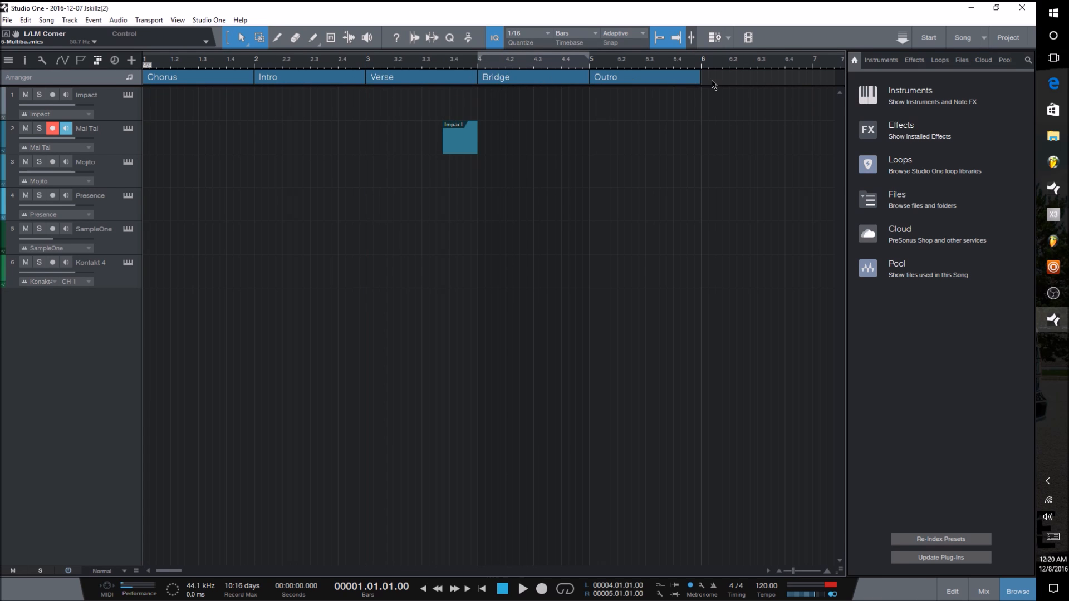
drag(312, 81, 148, 79)
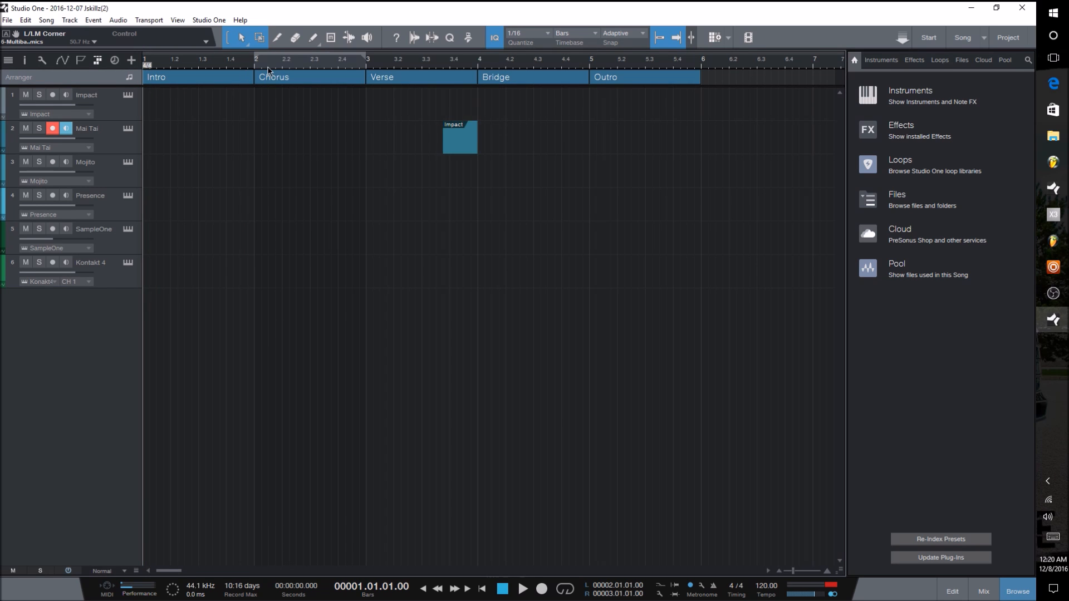
drag(441, 136, 146, 134)
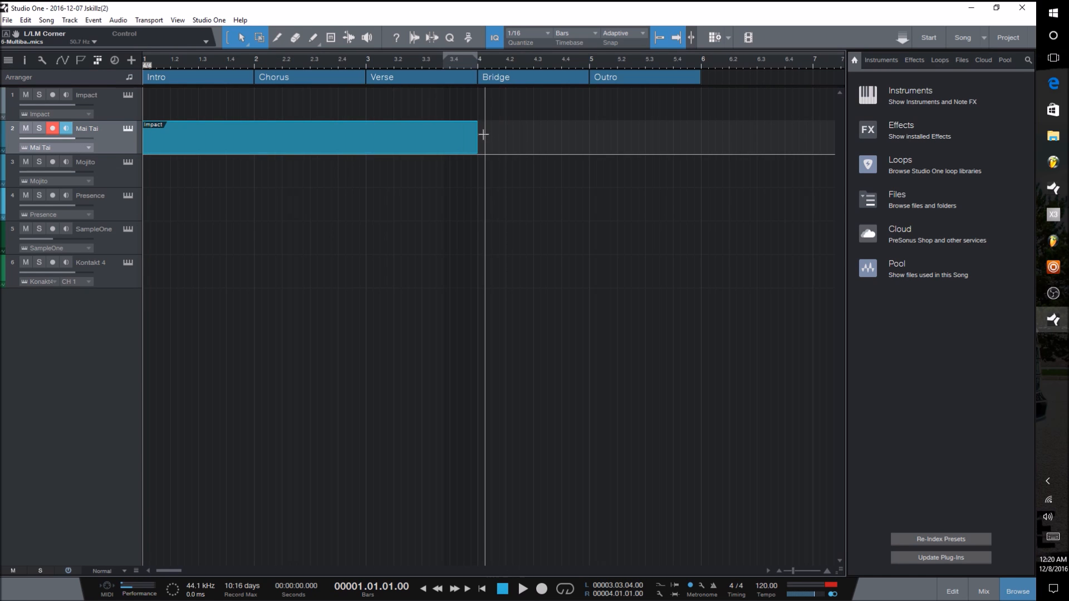
drag(477, 135, 701, 135)
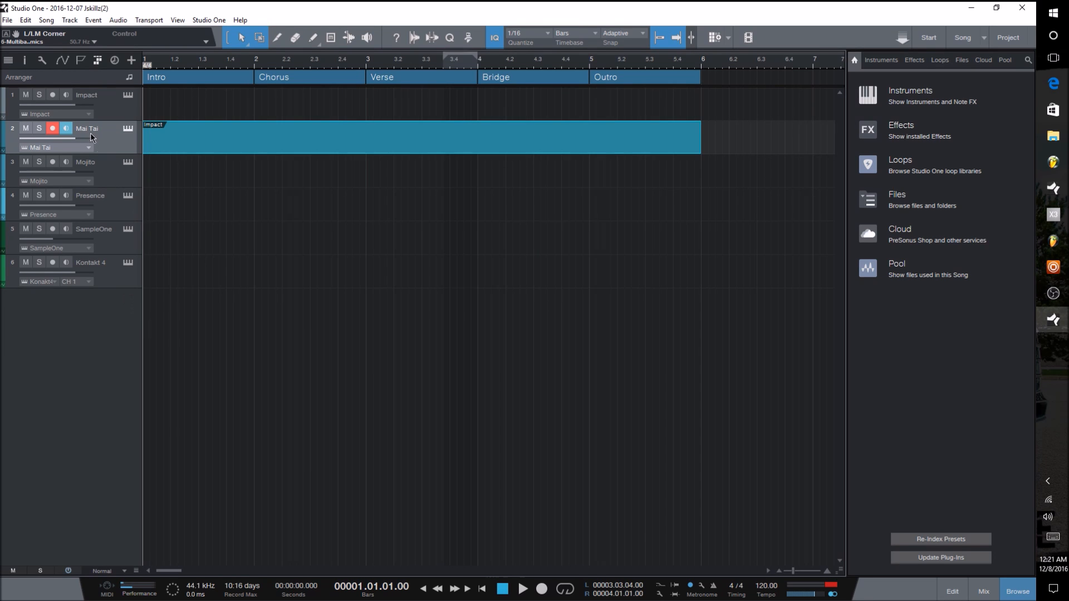
Step: Hide the arranger track, and show the tempo track briefly before hiding it again
click(99, 61)
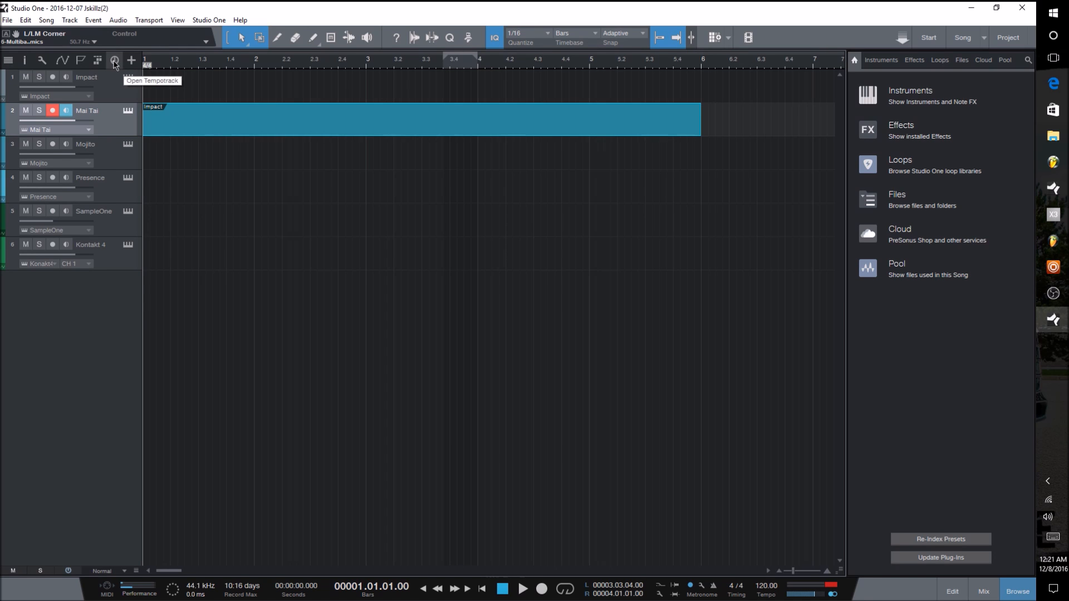
click(115, 61)
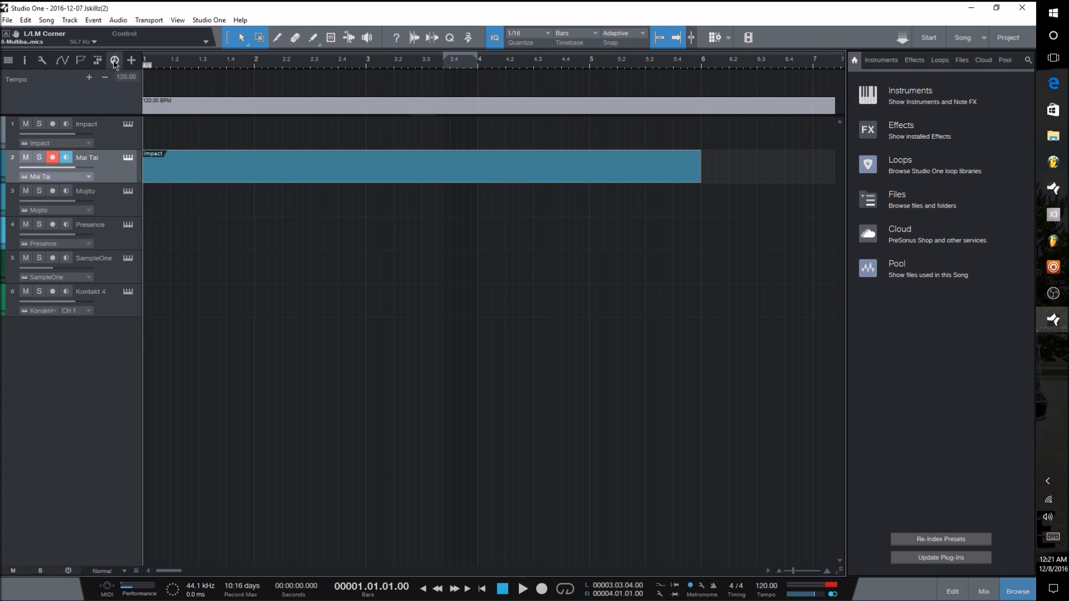
click(115, 62)
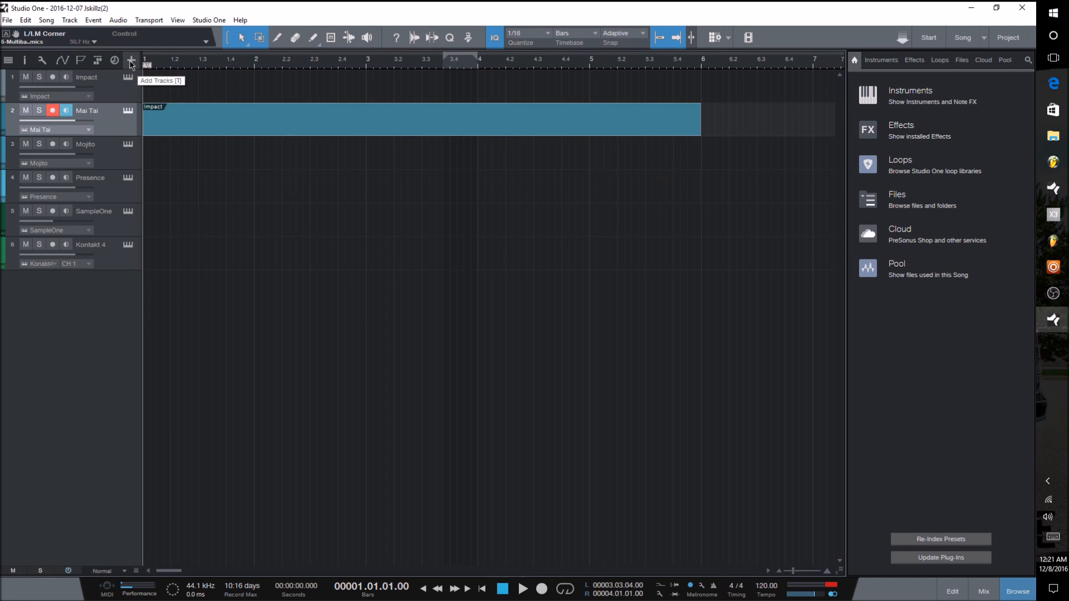
Step: View the options for adding new tracks and cancel without adding one
click(131, 61)
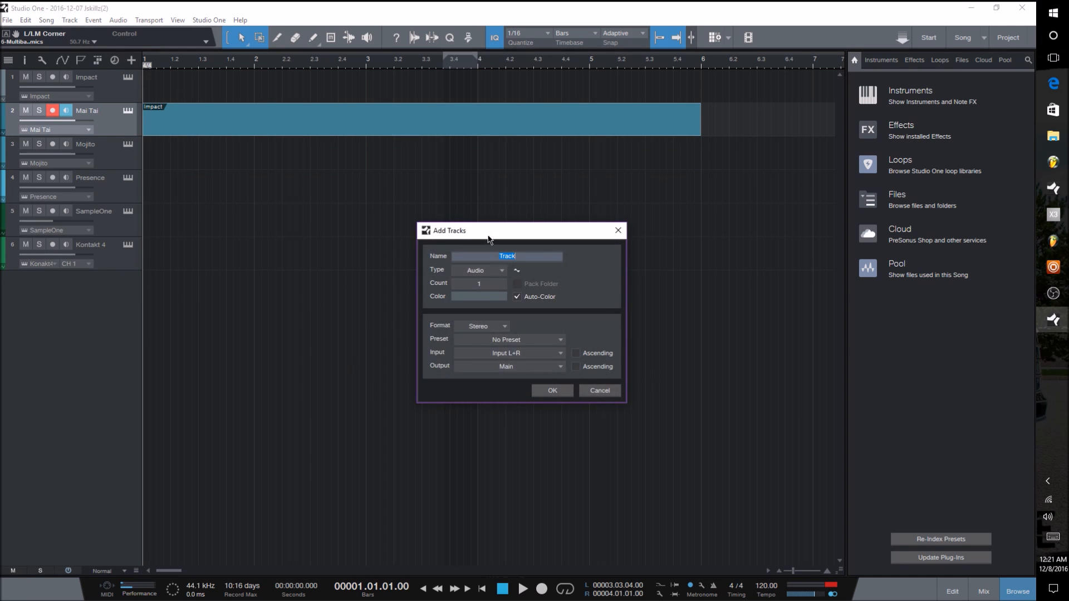
click(599, 391)
Step: Show the mixer and toggle the Impact instrument's St 2 output on and off, leaving its output list collapsed
click(984, 593)
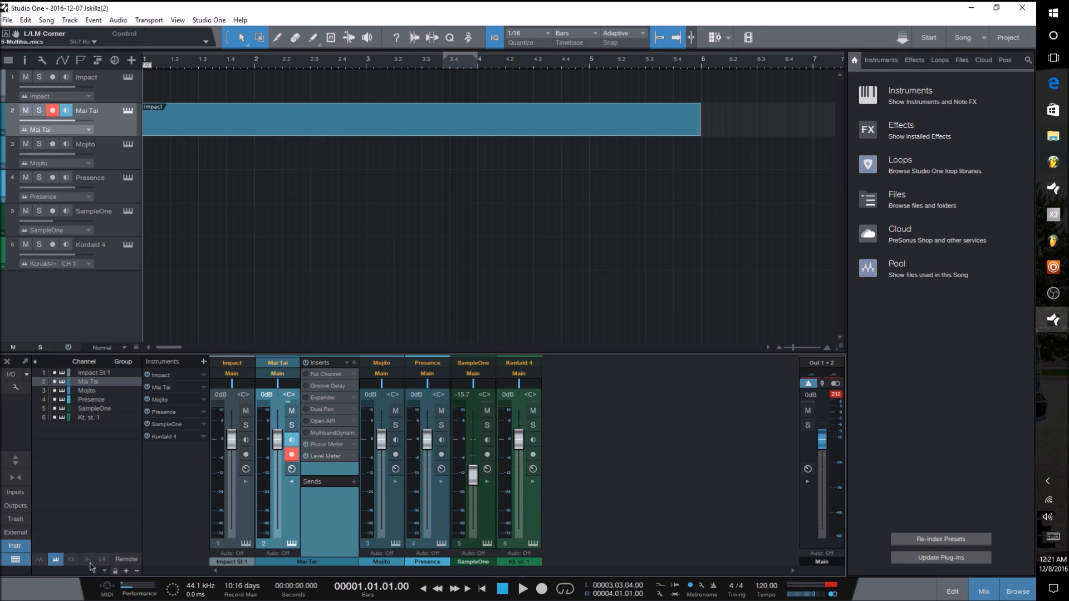
click(167, 378)
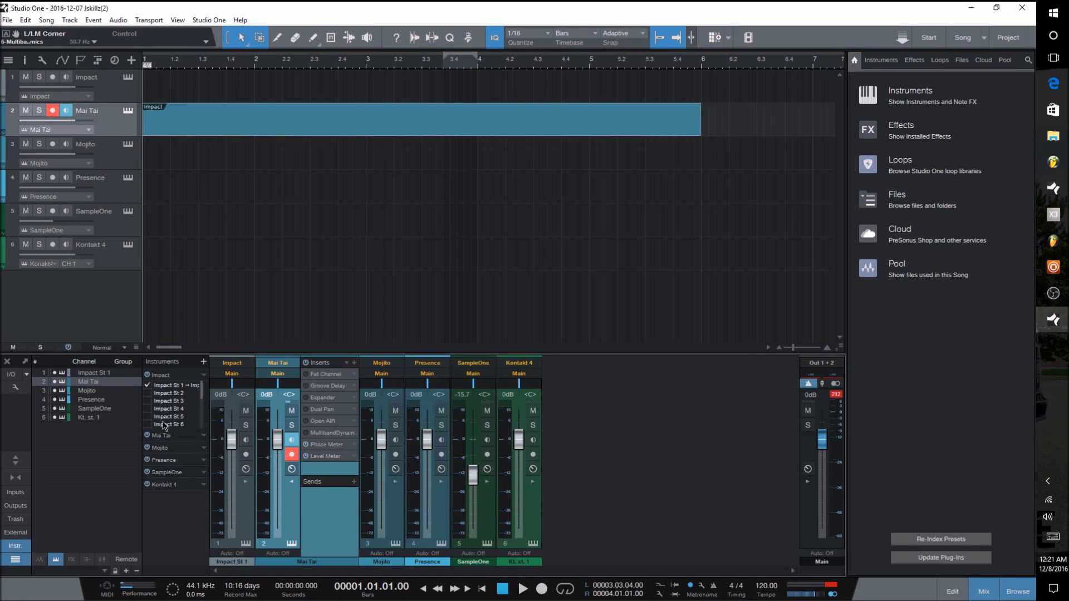
click(148, 393)
click(147, 393)
click(147, 393)
click(148, 393)
click(166, 378)
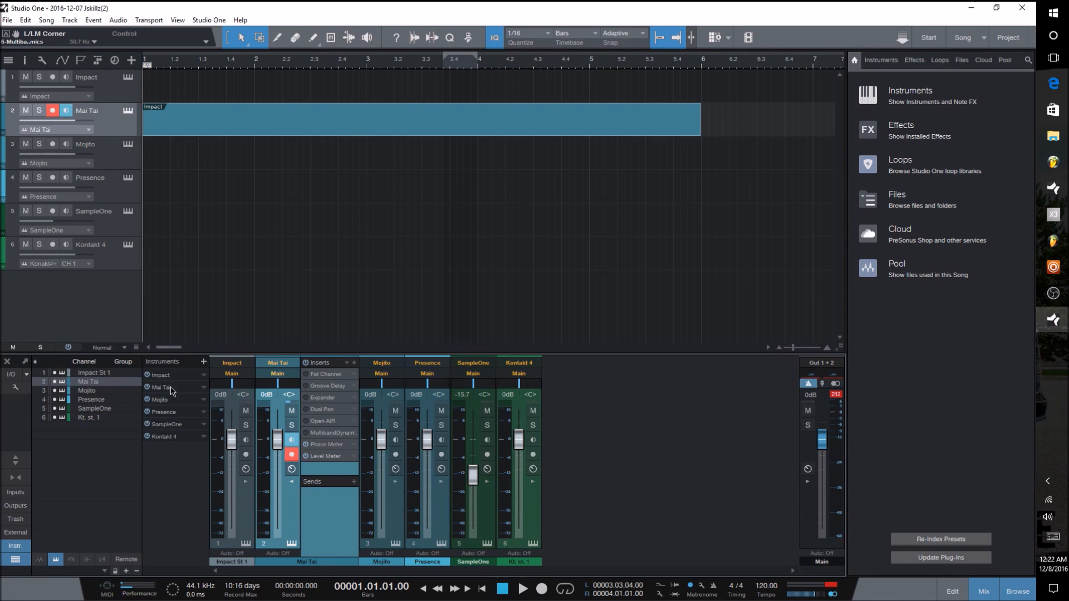
Step: Examine the available commands for the Mai Tai instrument in the mixer's instrument list without choosing one
click(204, 389)
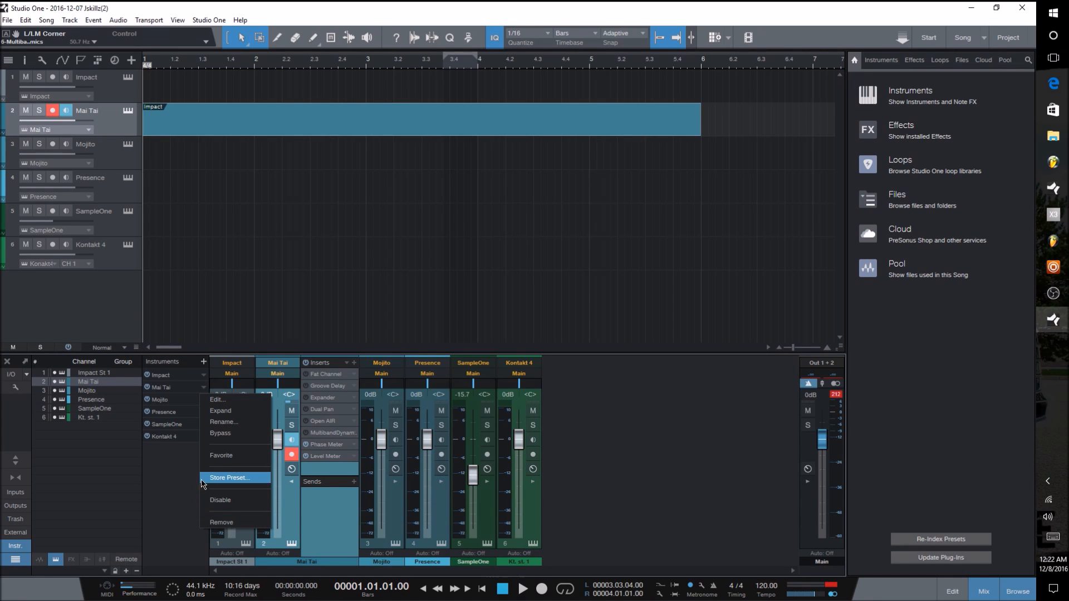
click(179, 494)
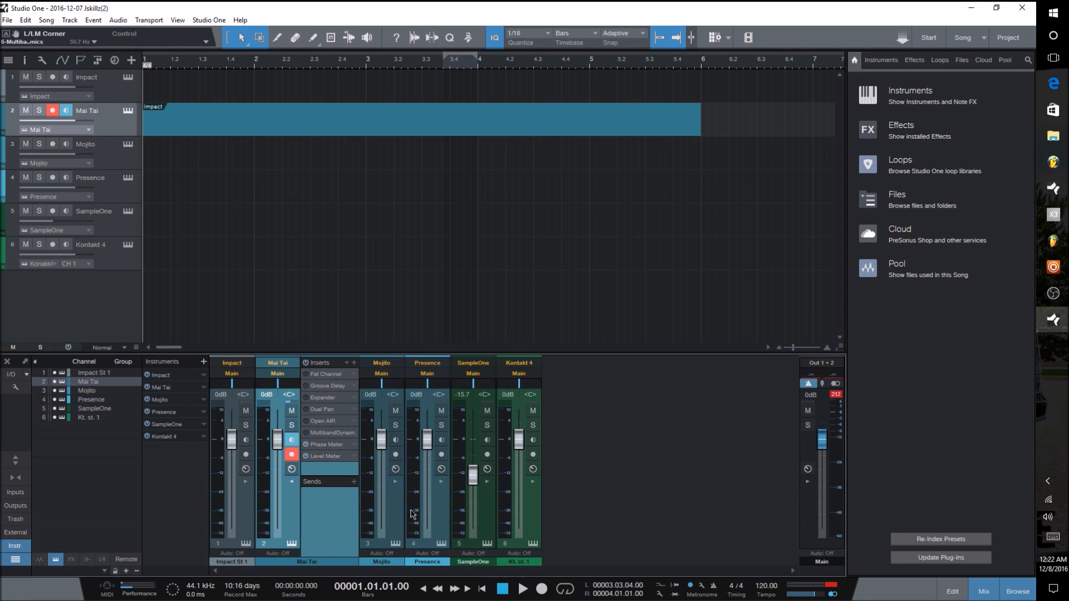
Step: Add a VCA for the selected Mai Tai channel in the mixer
right_click(575, 470)
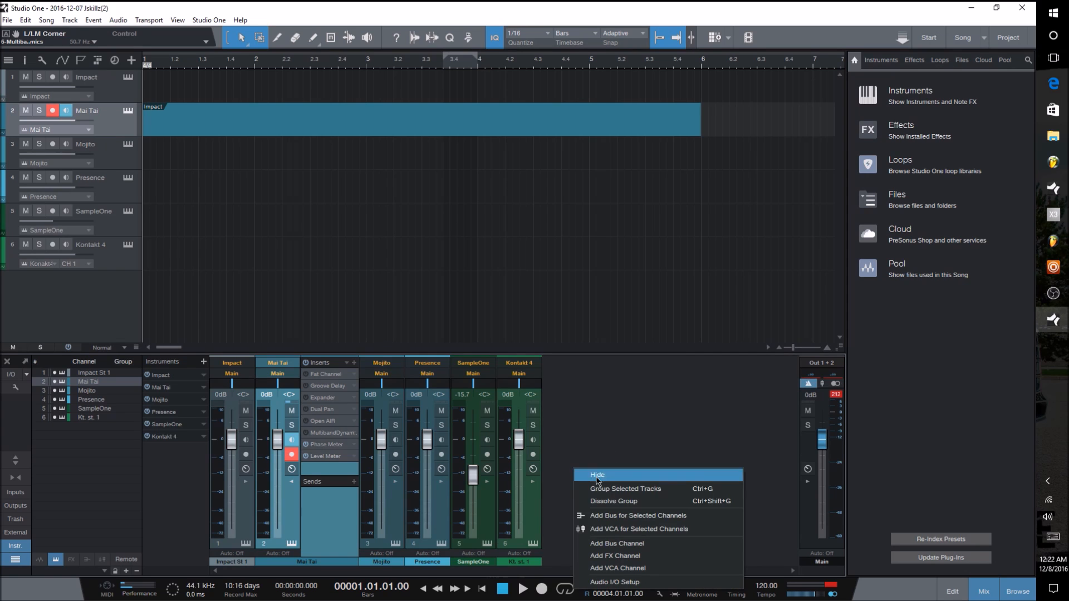
click(645, 530)
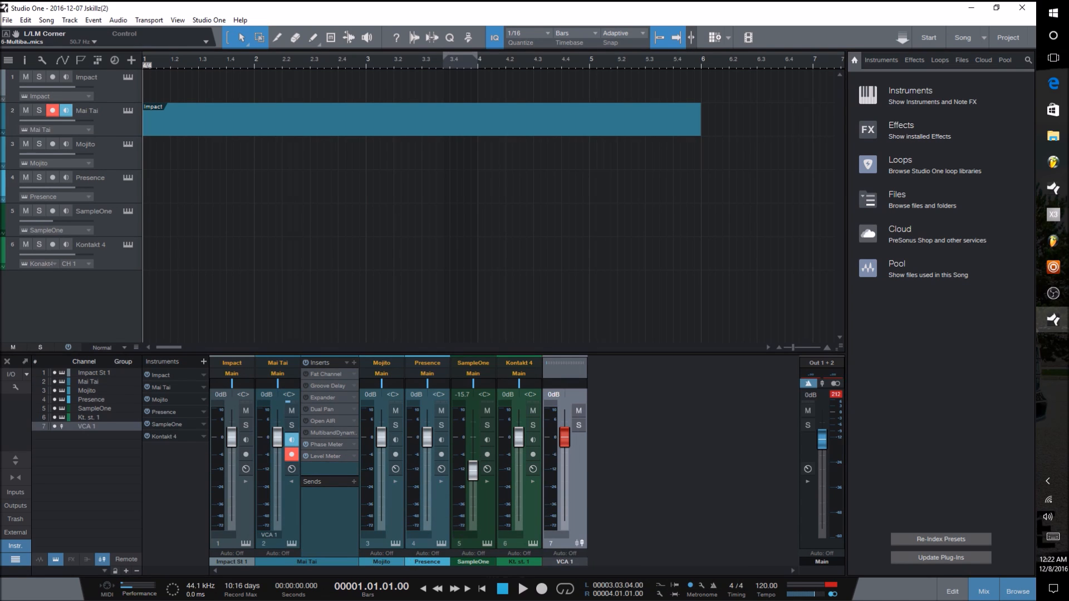
Step: Hide and restore the VCA channels, and do the same with the instrument channels, in the mixer
click(104, 562)
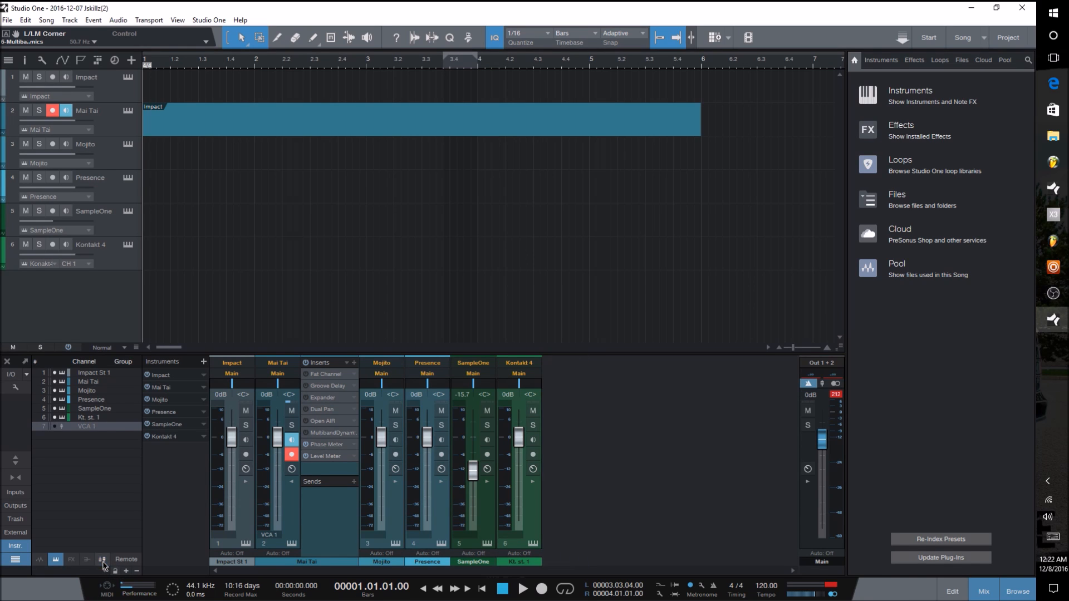
click(103, 562)
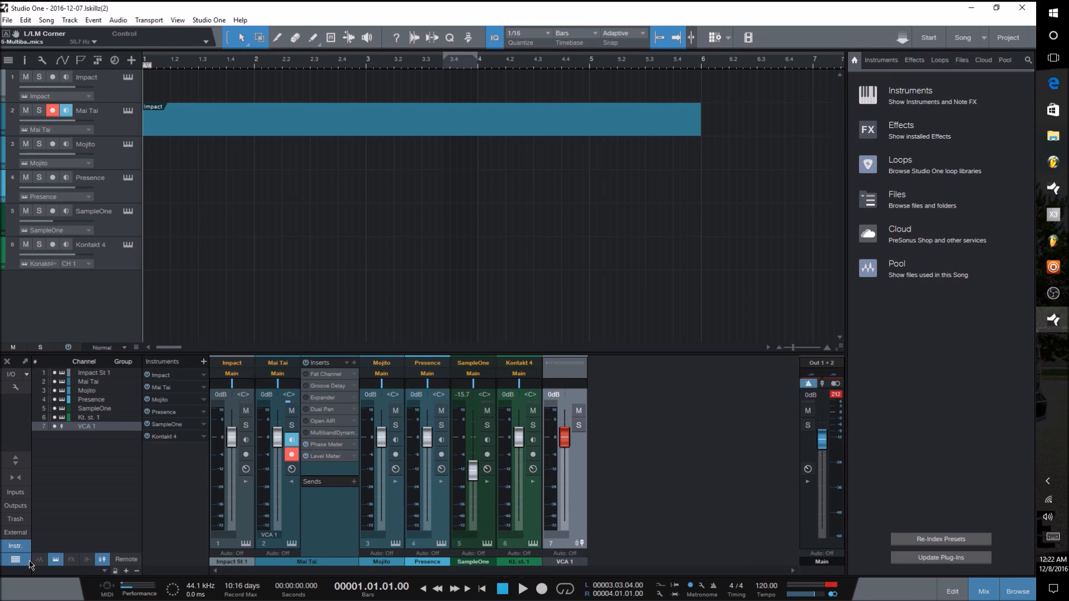
click(61, 559)
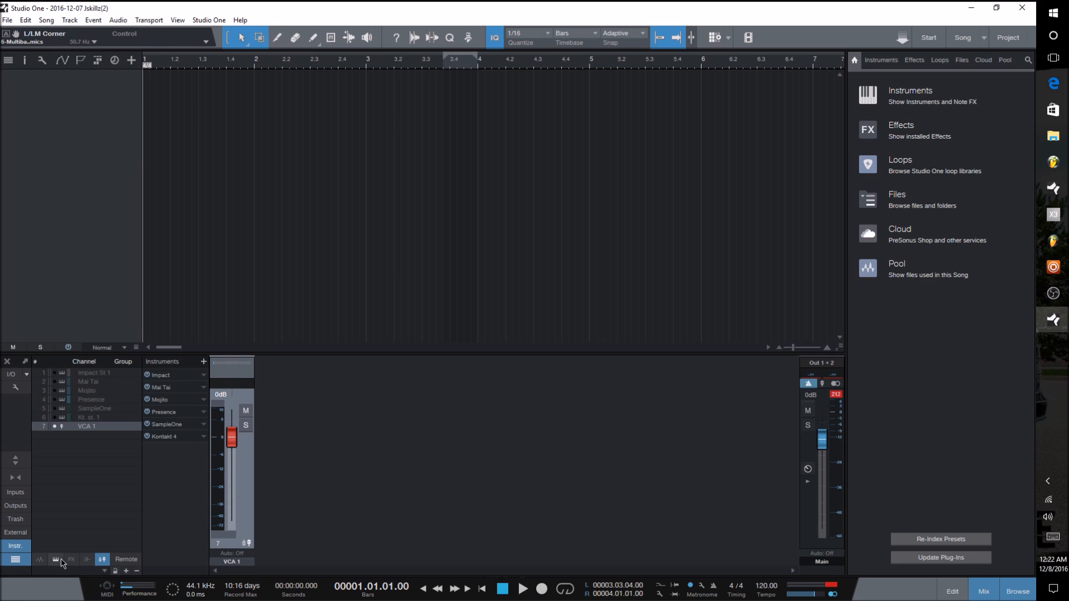
click(62, 559)
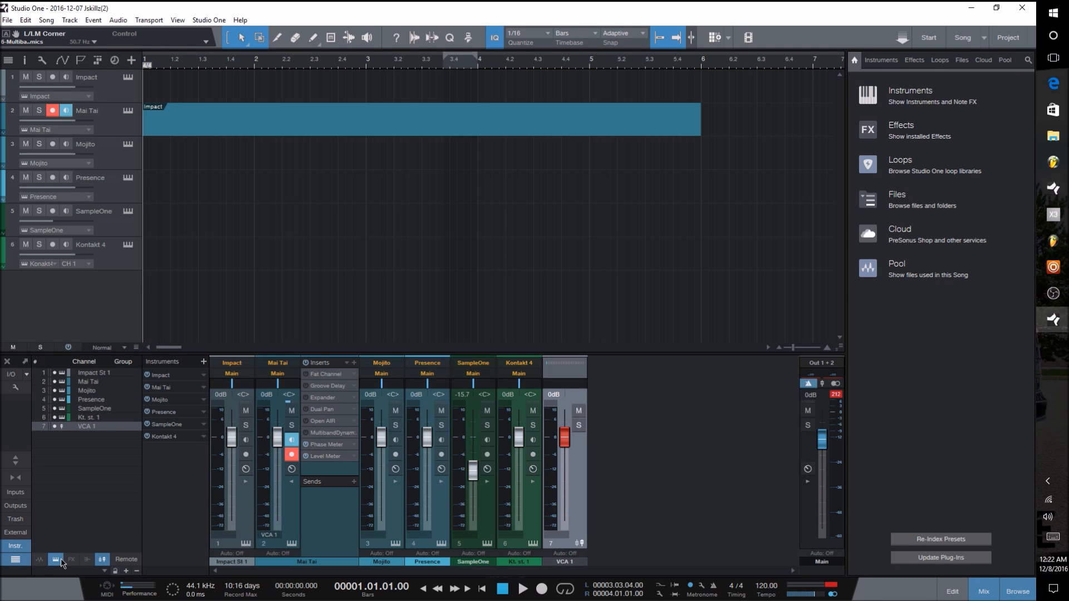
Step: Add an FX channel, a second VCA channel and a bus channel to the mixer
right_click(613, 487)
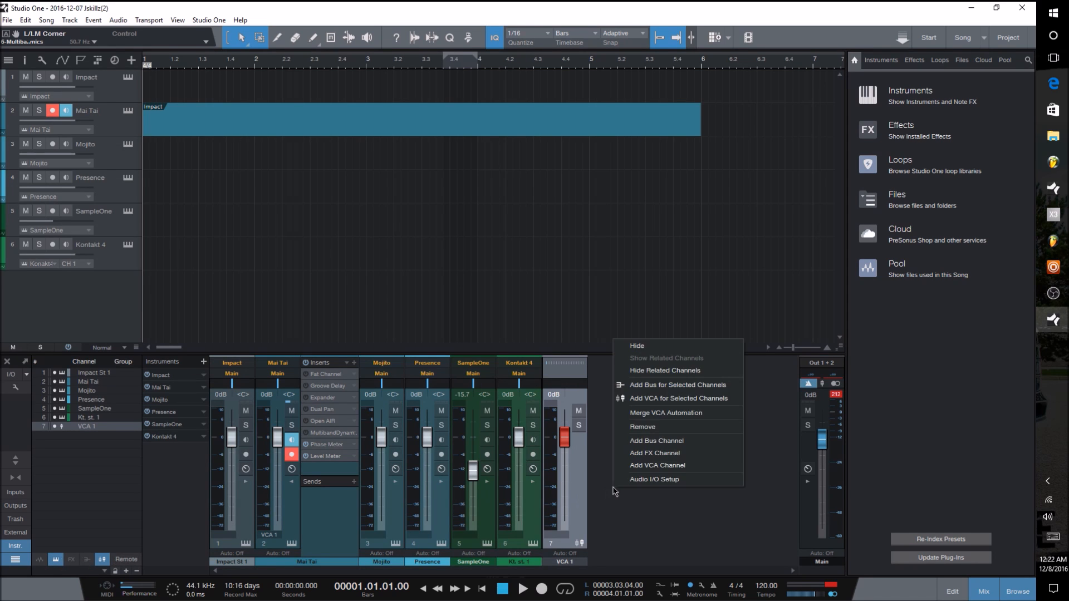
click(662, 453)
right_click(649, 465)
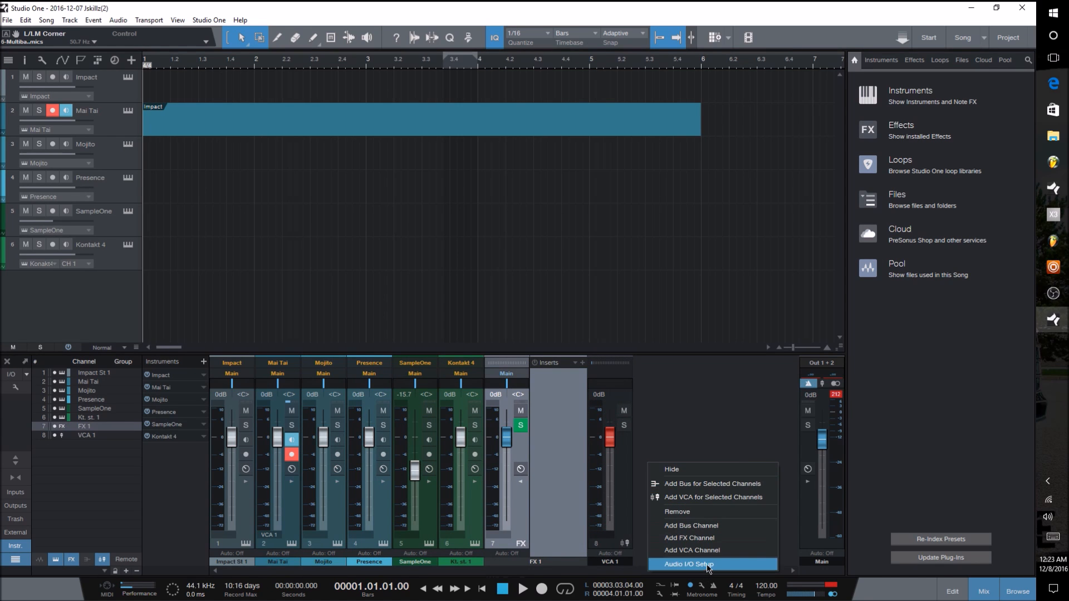
click(708, 552)
right_click(667, 479)
click(717, 432)
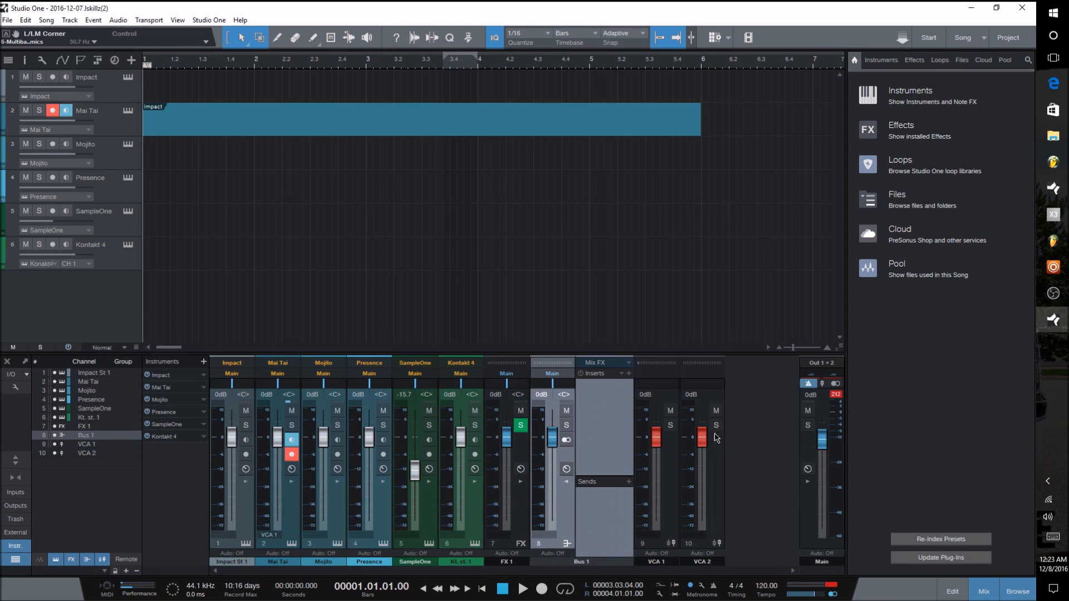
right_click(754, 479)
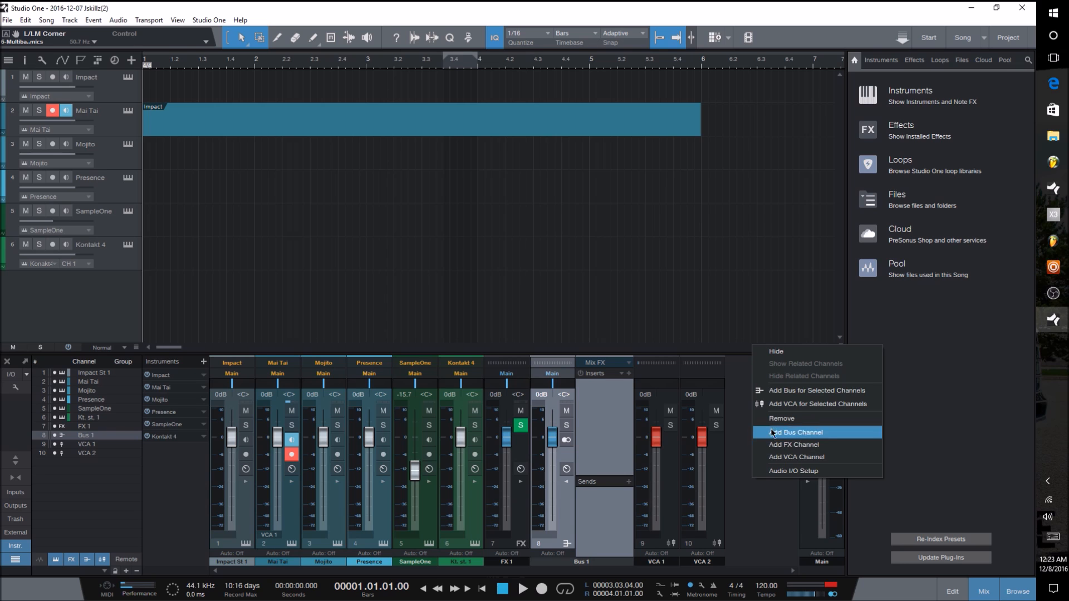
click(738, 413)
Step: Add a mono audio track below the Kontakt 4 track
right_click(54, 291)
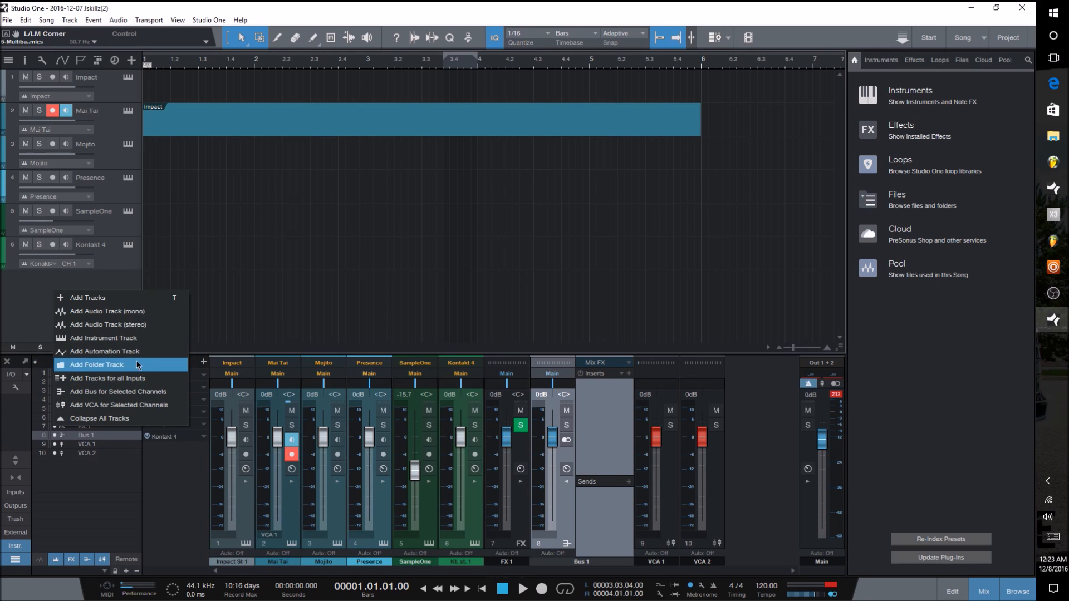
click(127, 316)
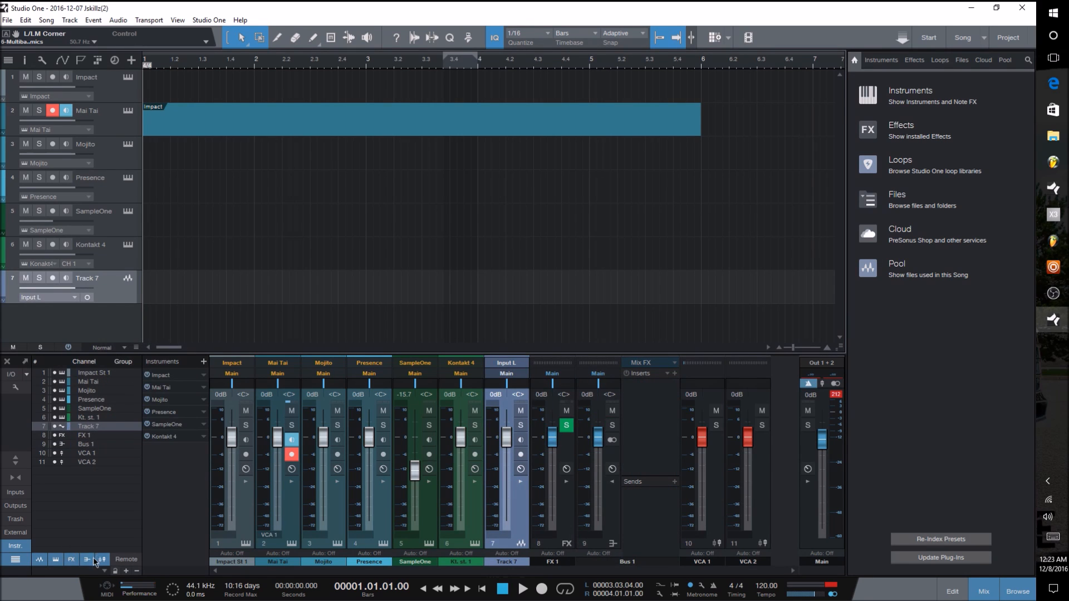
Step: Hide the audio, instrument, FX, bus and VCA channel types in the mixer and show them all again
click(44, 559)
click(44, 559)
click(72, 559)
click(55, 560)
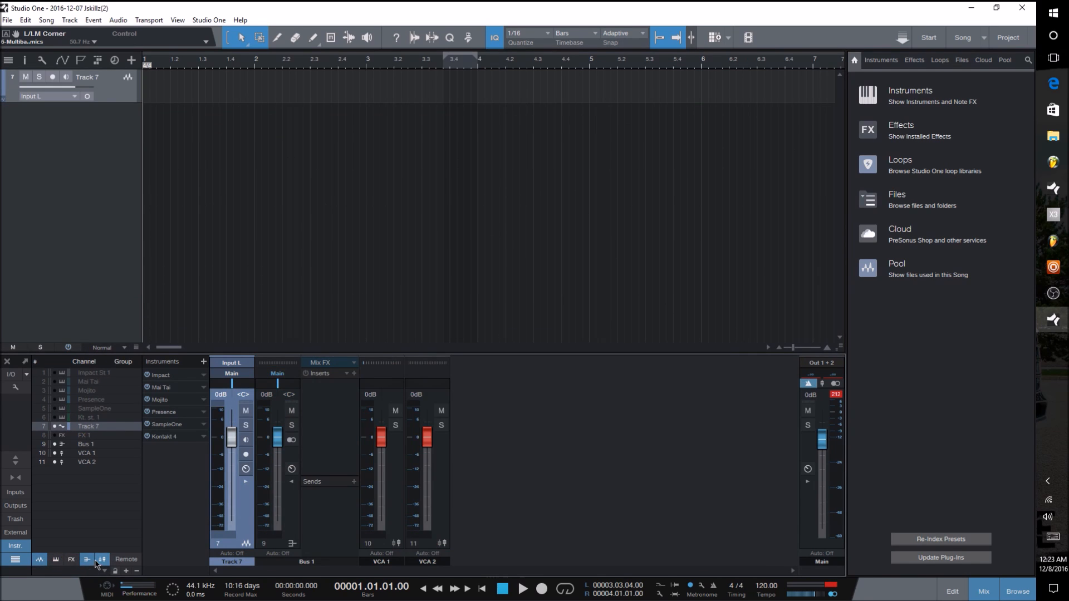
click(102, 559)
click(87, 559)
click(41, 561)
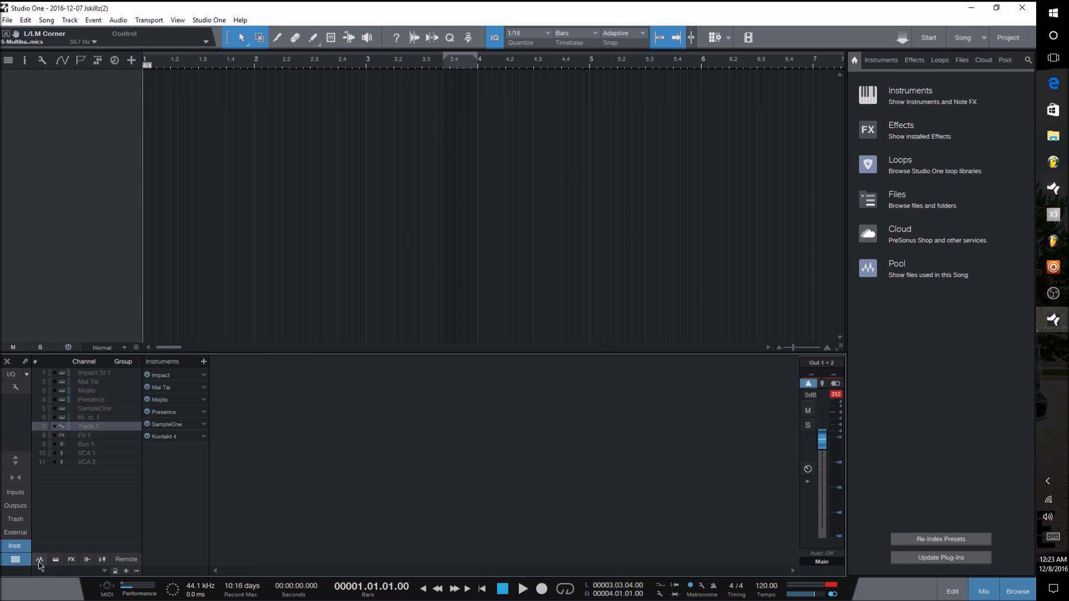
click(40, 559)
click(56, 559)
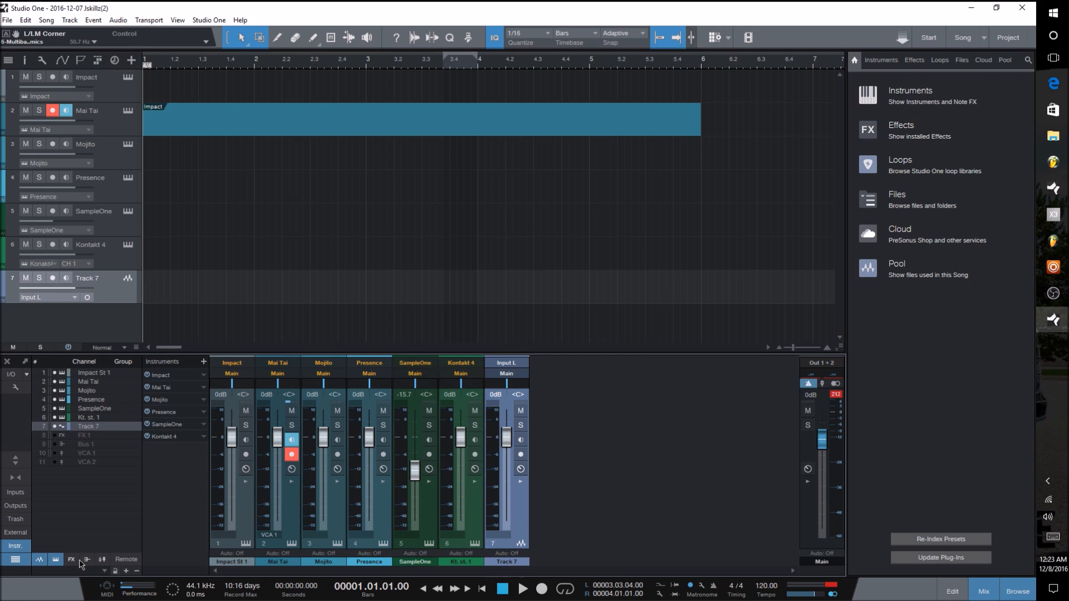
click(87, 559)
click(102, 559)
click(71, 559)
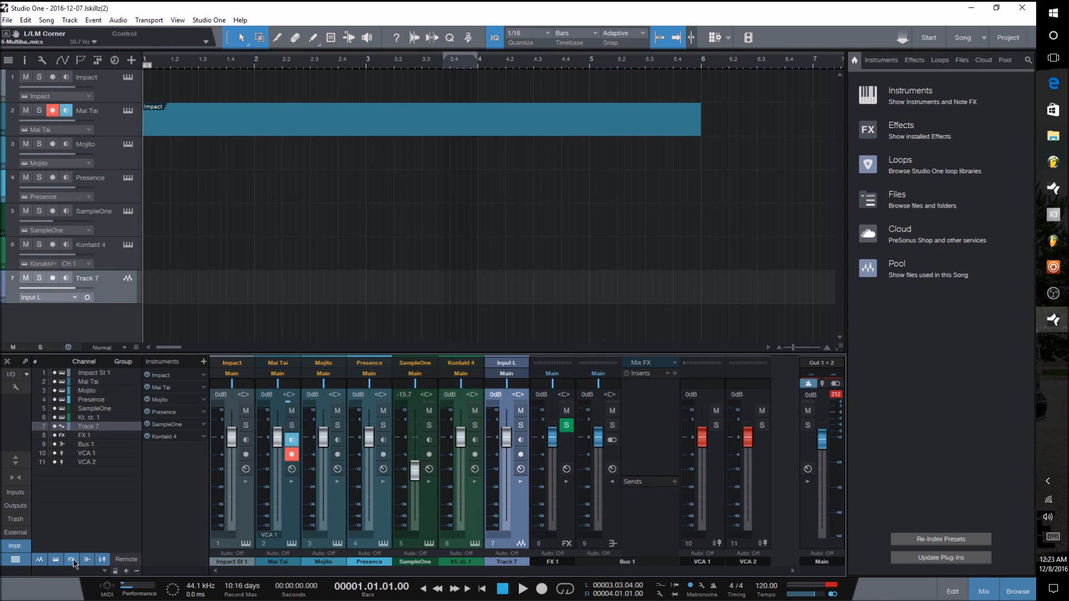
Step: Collapse the expanded inserts and sends of the Bus 1 channel
click(612, 483)
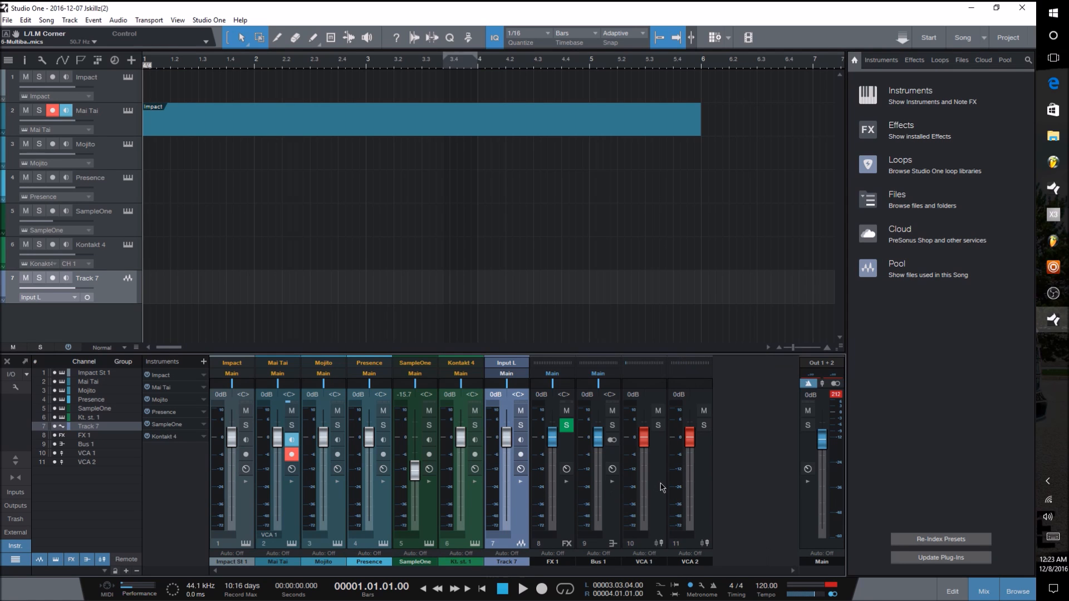
Step: Toggle the mixer's channel list off and on, leaving it shown
click(15, 560)
click(15, 560)
click(15, 561)
click(15, 560)
click(15, 560)
click(16, 560)
click(16, 560)
click(15, 560)
Step: Toggle the mixer's Instruments list off and on, leaving it shown
click(18, 546)
click(18, 546)
click(18, 547)
click(18, 548)
click(18, 547)
Step: View the mixer's External Devices list and its Trash Bin, hiding each one again
click(23, 533)
click(23, 537)
click(23, 537)
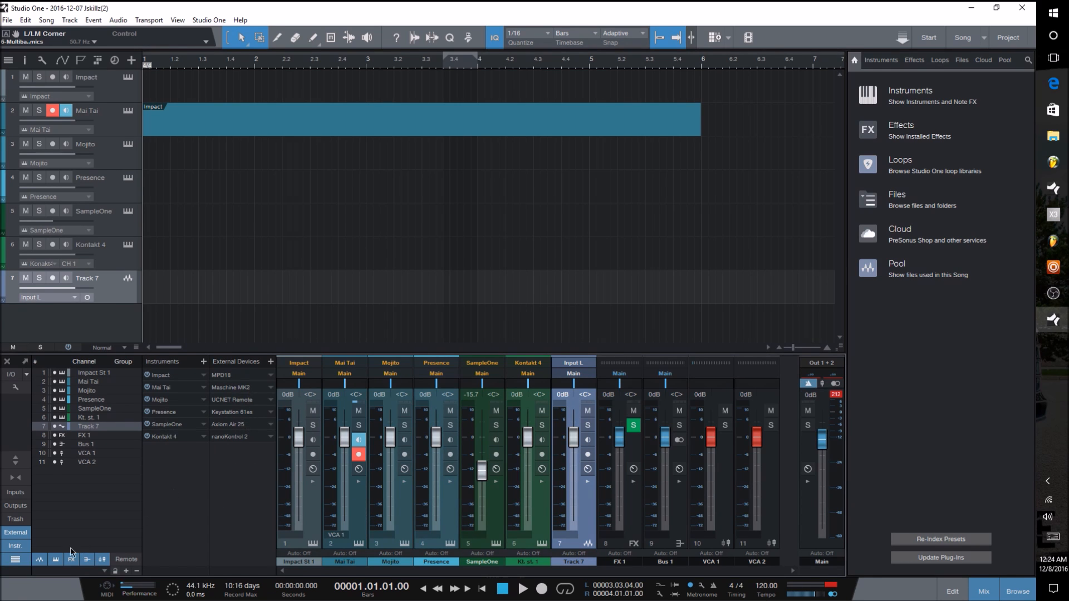
click(17, 536)
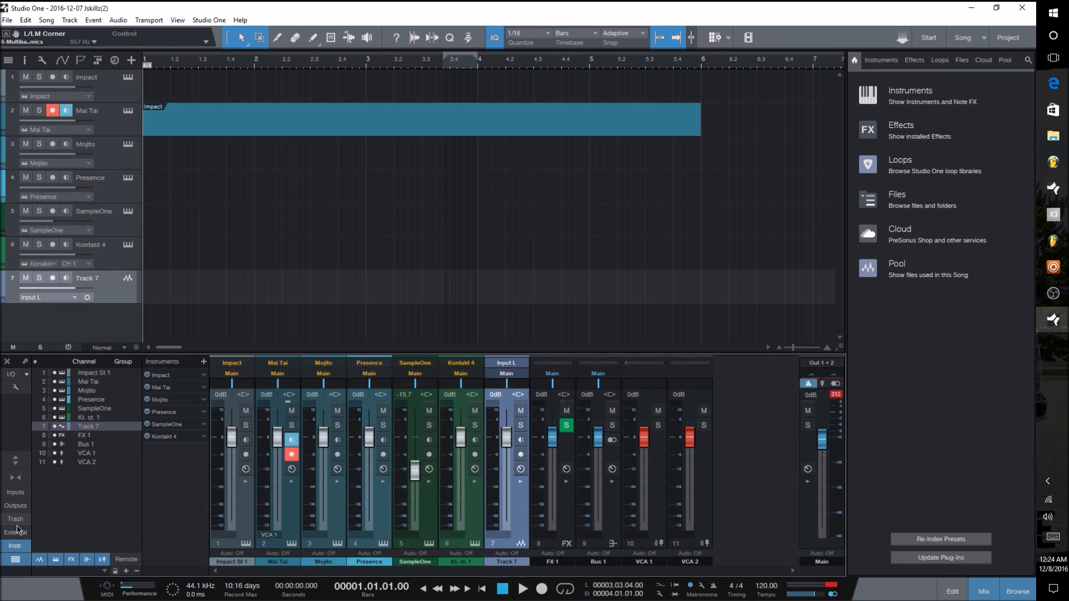
click(16, 520)
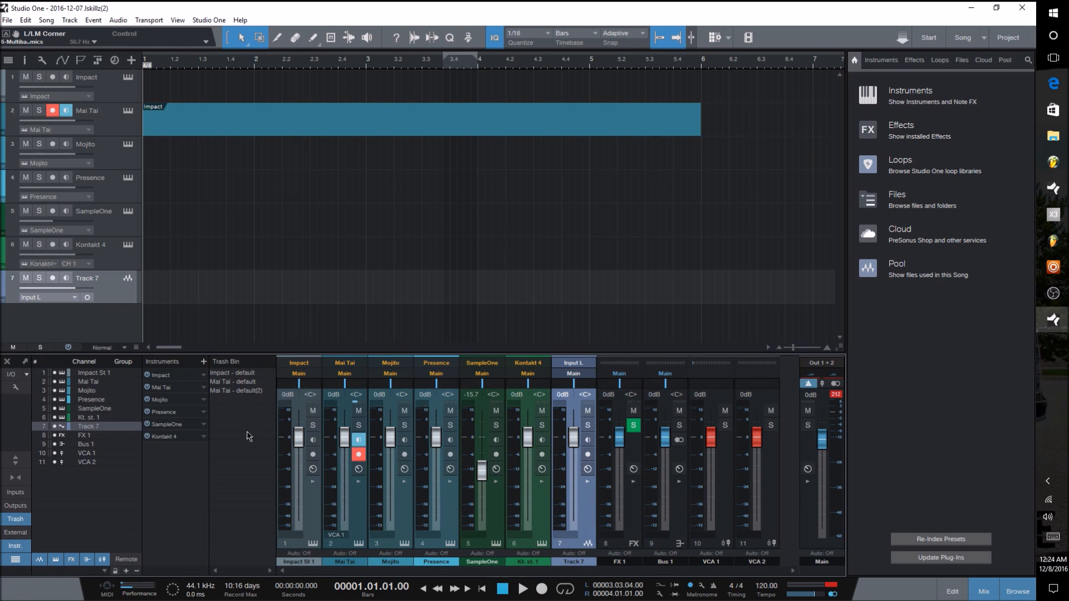
click(16, 519)
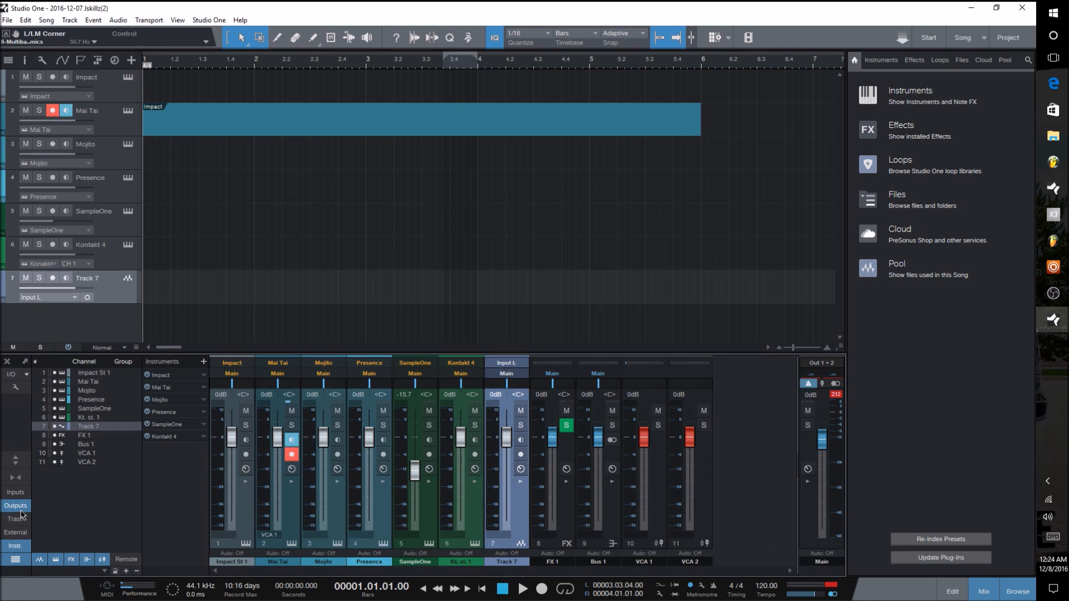
Step: Show the mixer's output channels and input channels, hiding each set again
click(21, 510)
click(21, 511)
click(21, 510)
click(21, 514)
click(16, 492)
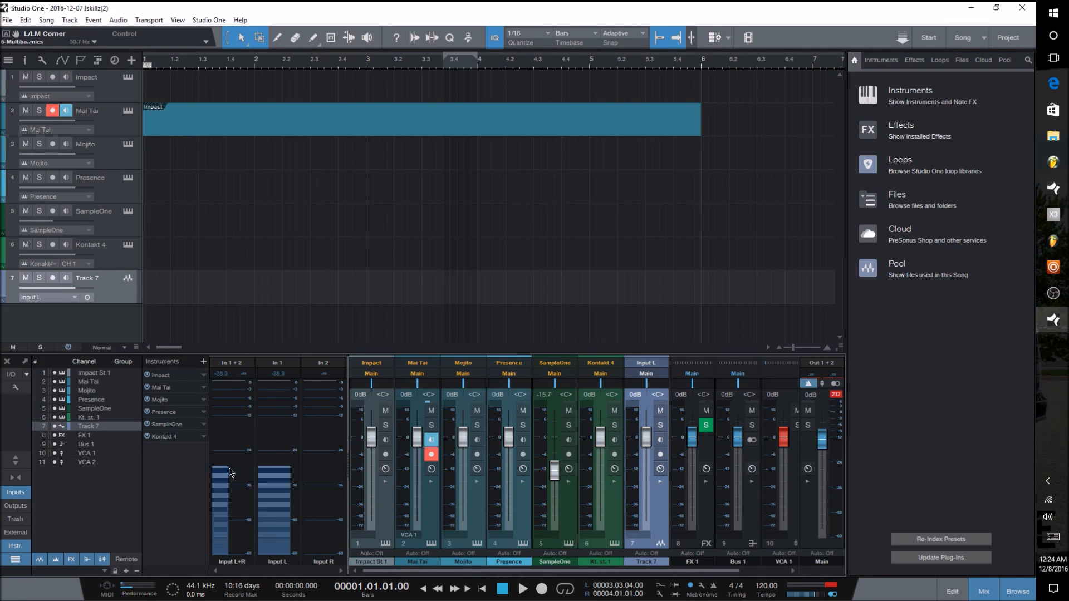
click(16, 492)
Step: Switch the mixer channels between narrow and normal width, leaving them at normal width
click(17, 478)
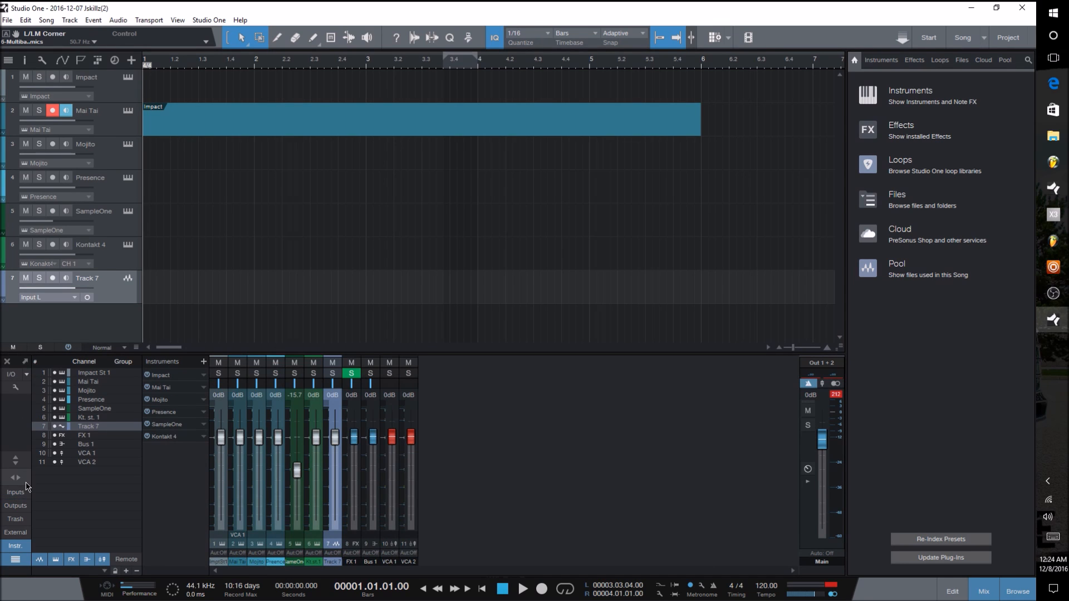
click(20, 486)
click(20, 486)
click(27, 485)
click(27, 486)
click(27, 485)
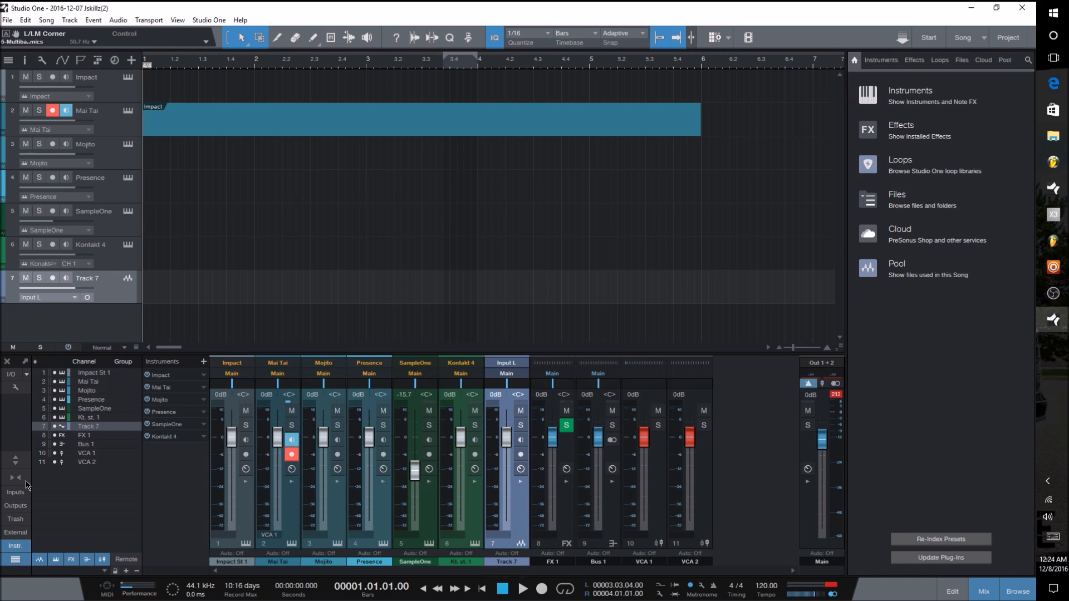
click(27, 486)
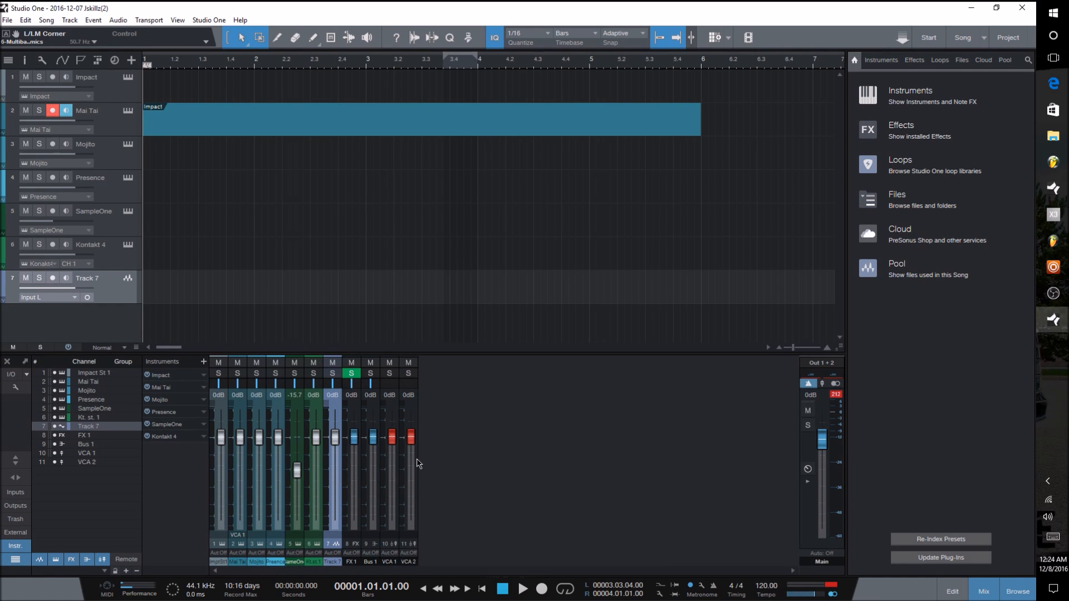
click(16, 477)
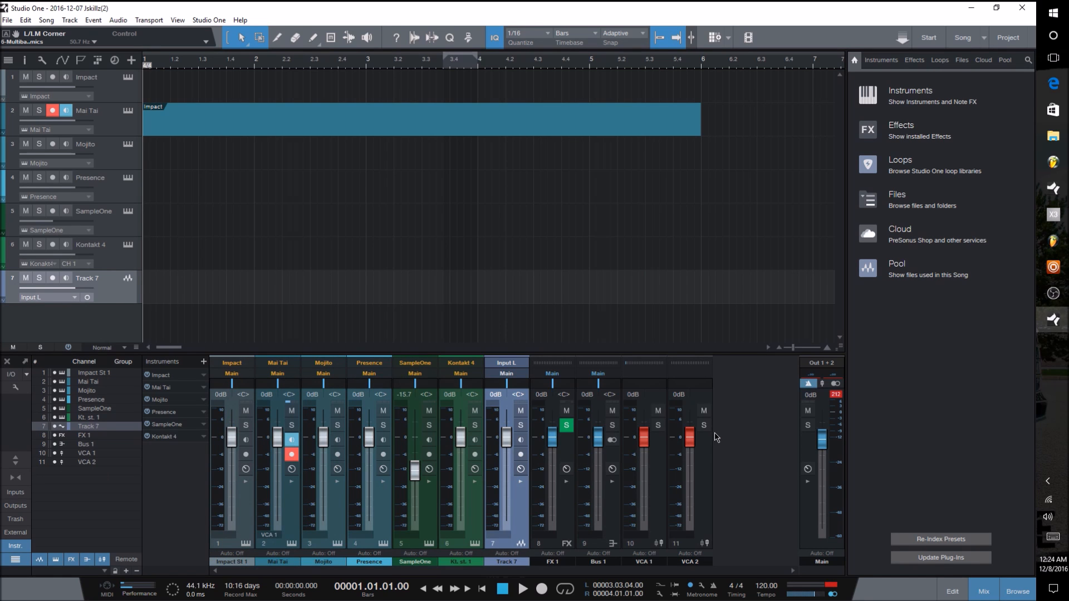
click(16, 478)
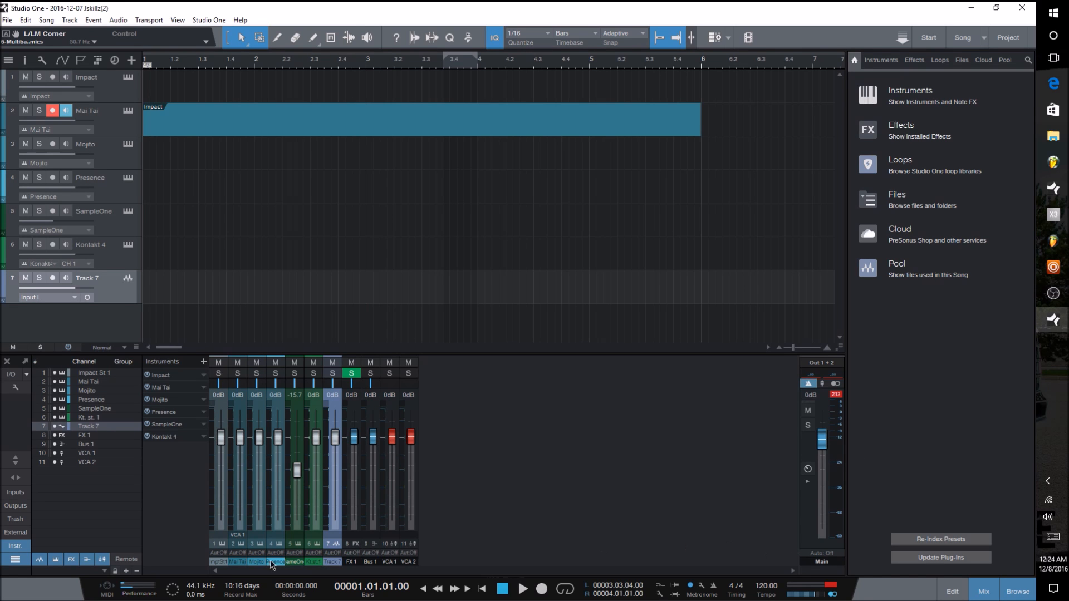
click(12, 478)
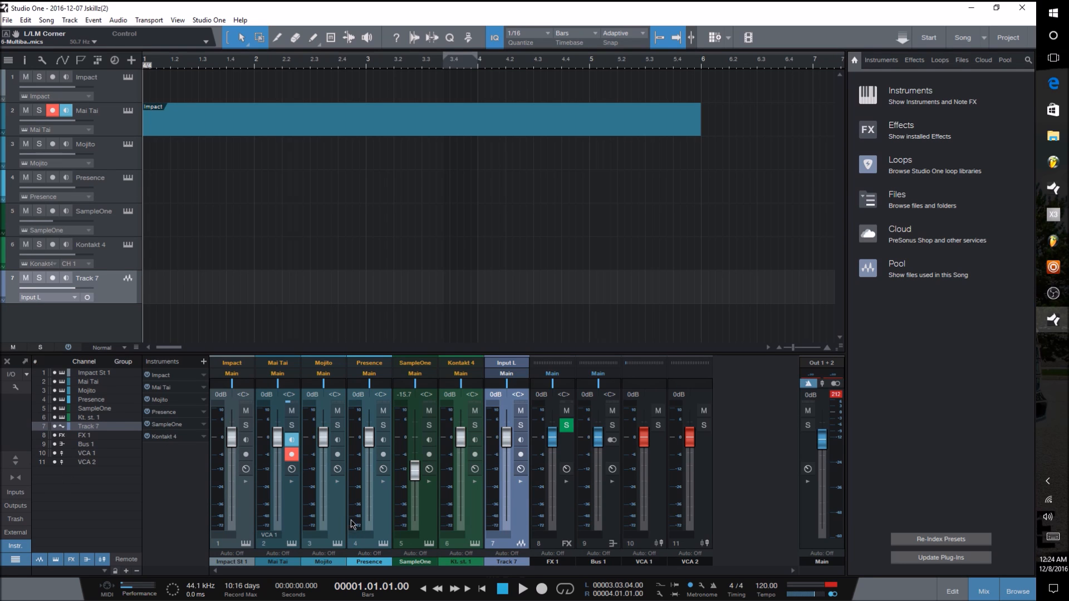
Step: Expand the Mai Tai channel to view its inserts and sends, and collapse it again
click(292, 484)
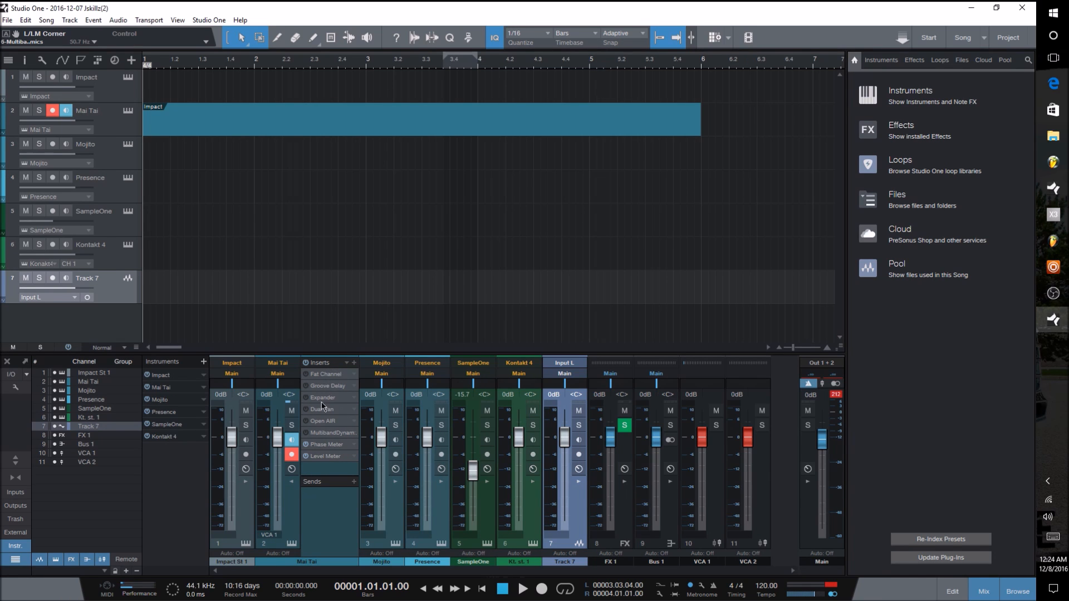
click(292, 481)
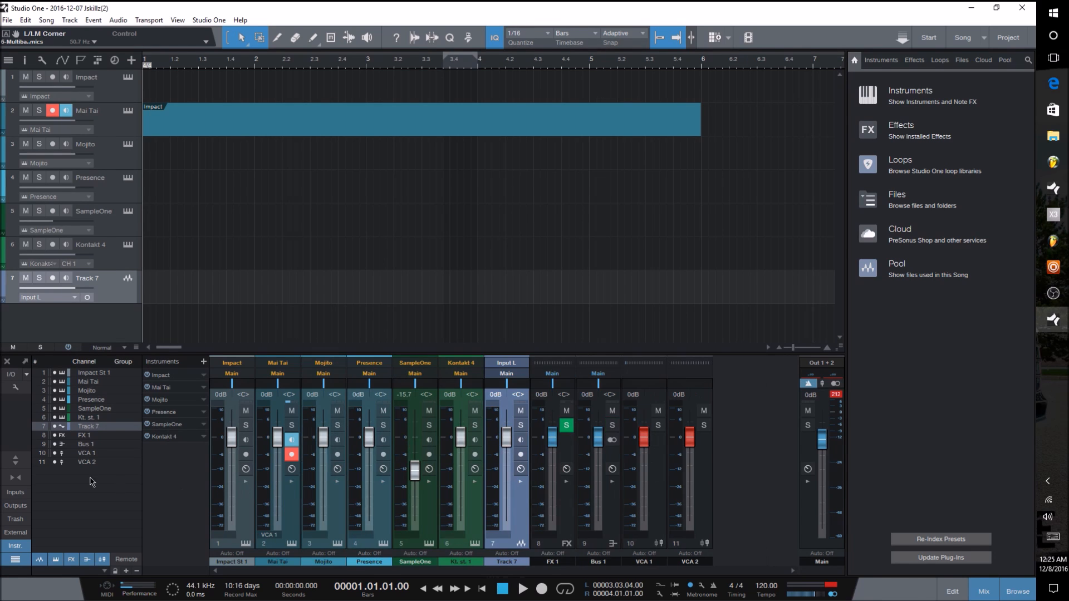
Step: Switch the mixer to its large view, enlarge it to show all Mai Tai inserts, and return it to the small view
click(15, 460)
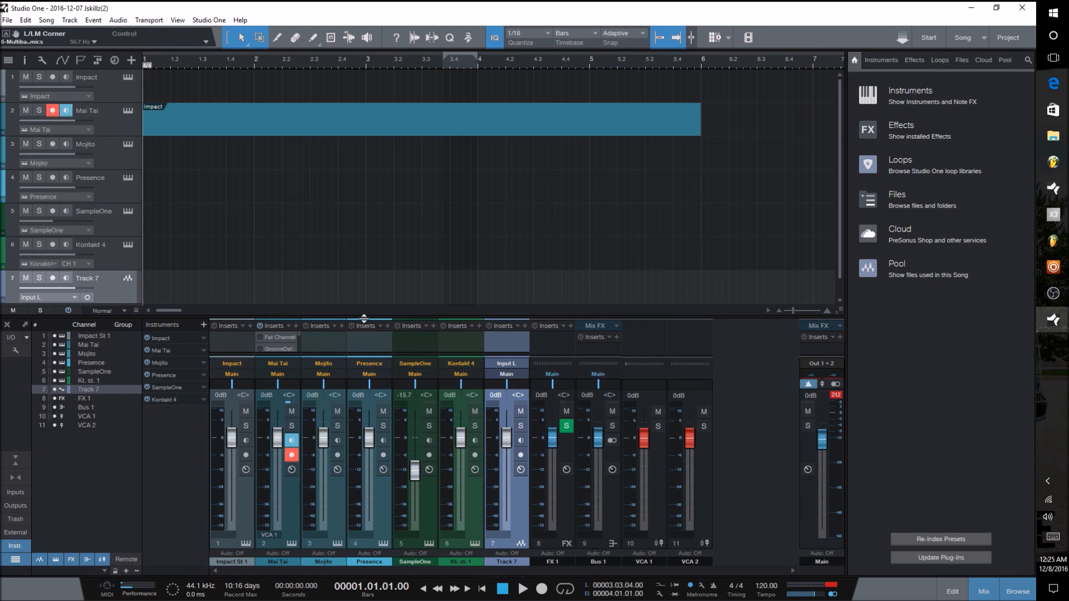
drag(365, 316, 379, 167)
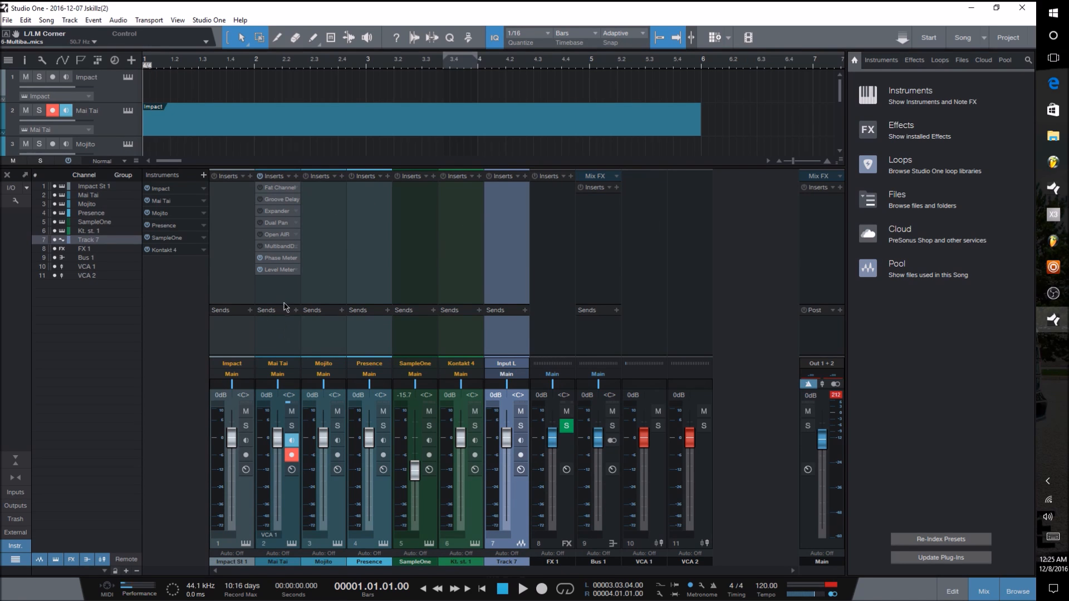
drag(289, 305, 313, 372)
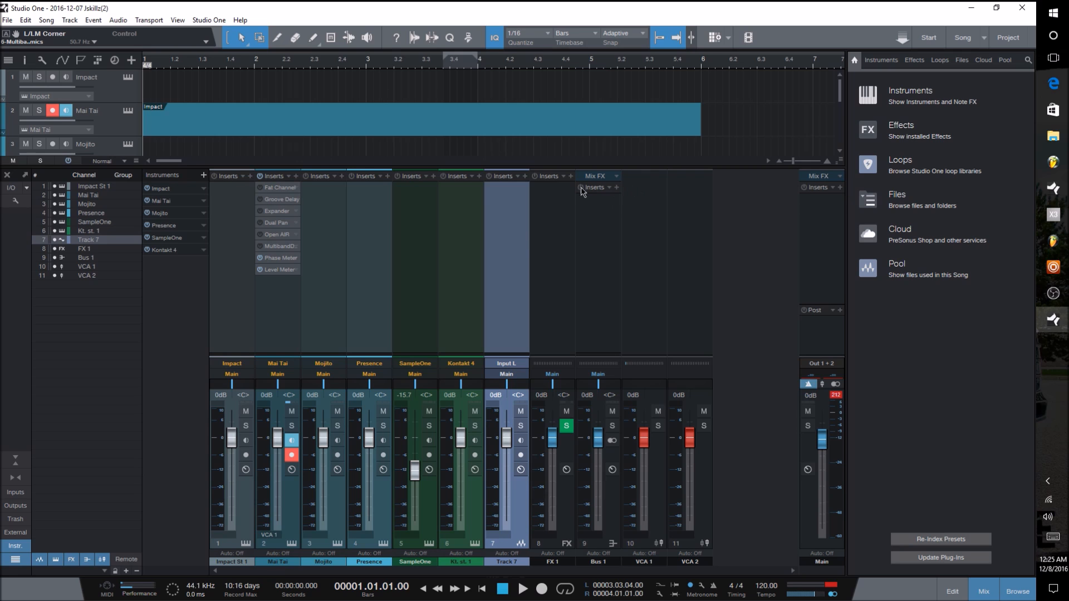
drag(266, 166, 266, 320)
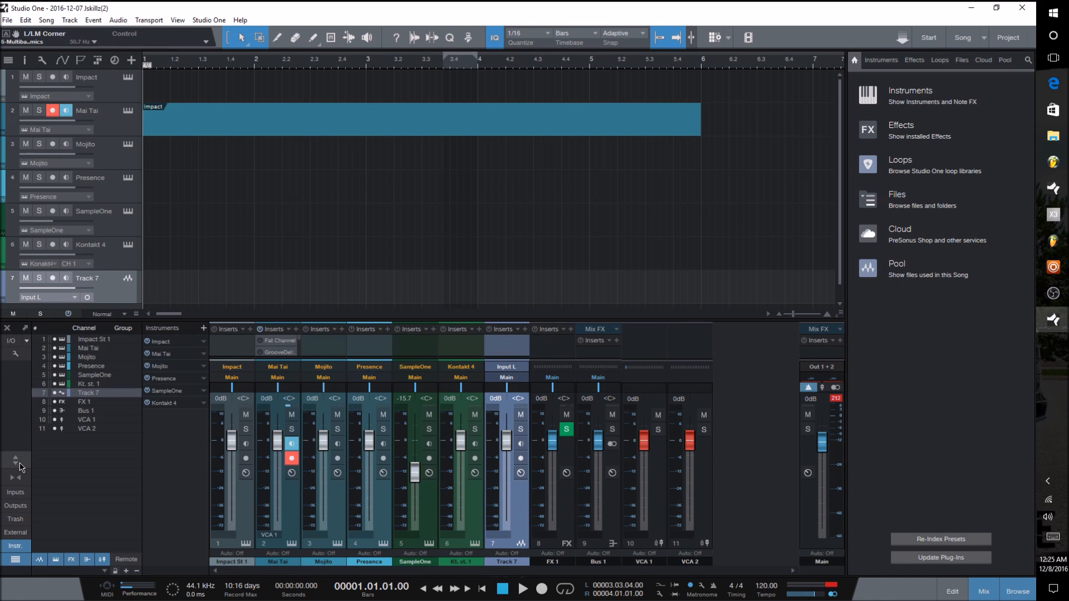
click(19, 466)
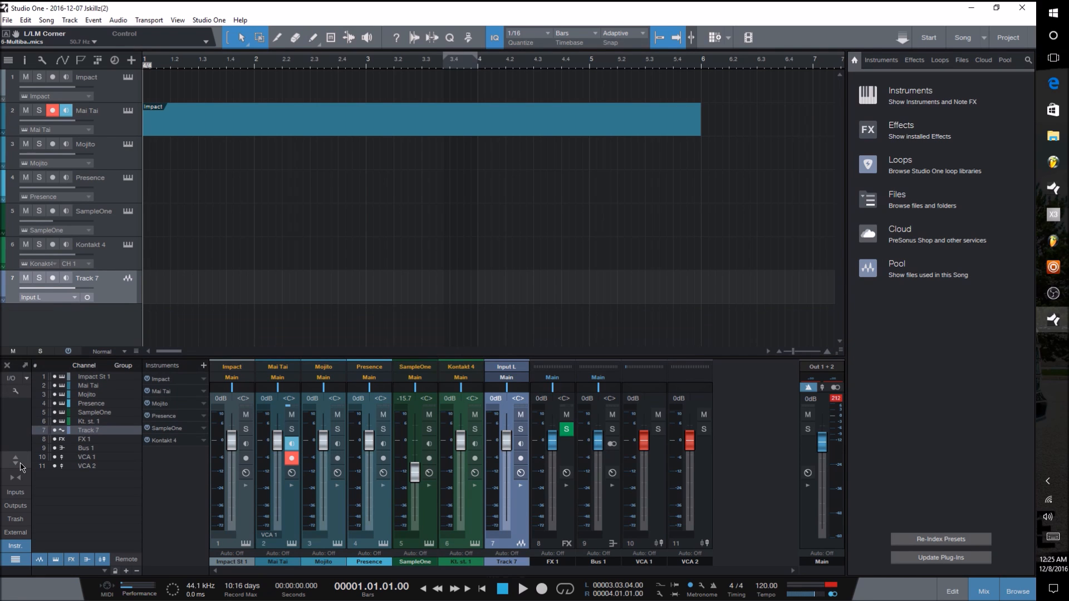
Step: View the mixer's grouping and visibility options and the Audio I/O Setup of the song, closing both unchanged
click(16, 392)
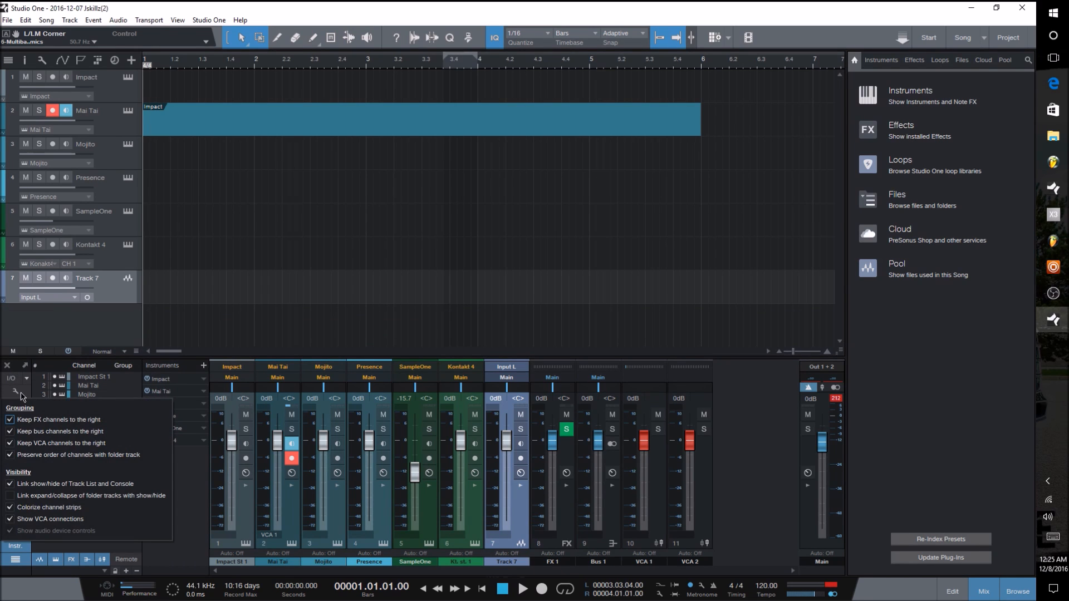
click(21, 395)
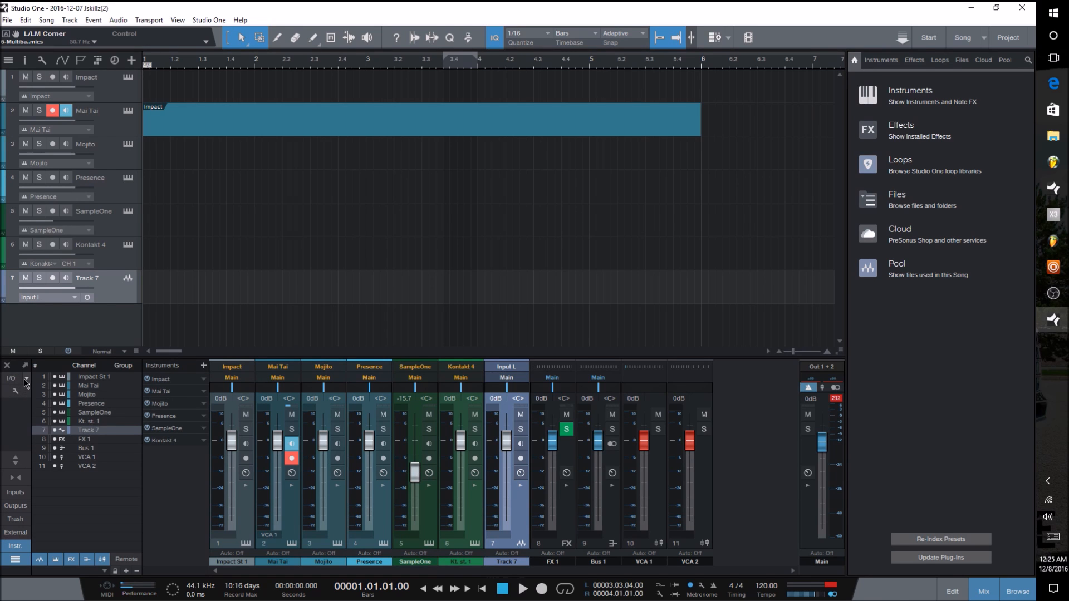
click(26, 380)
click(55, 435)
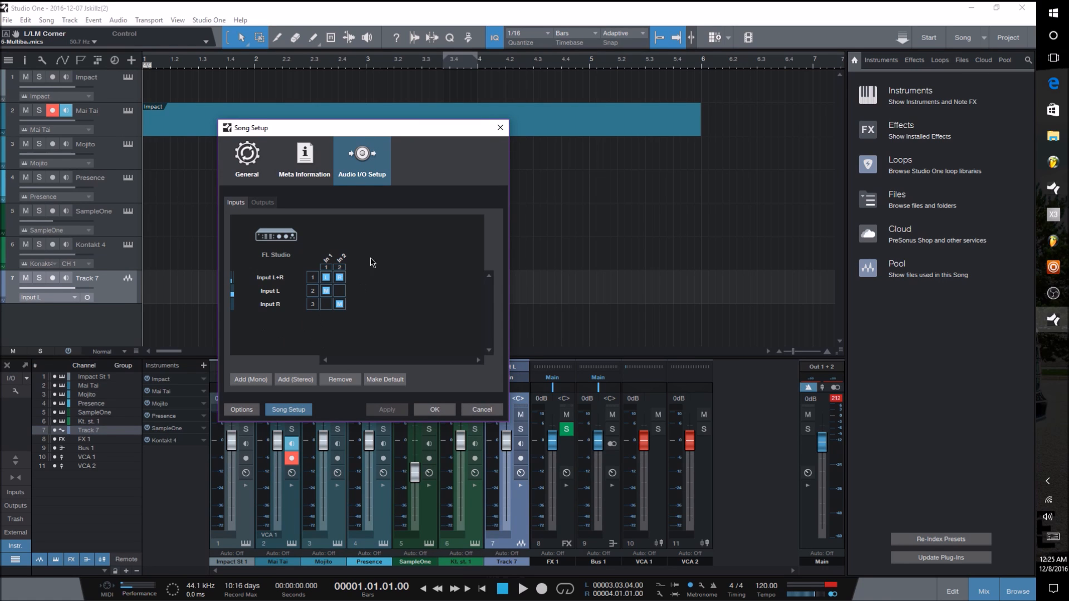
click(500, 129)
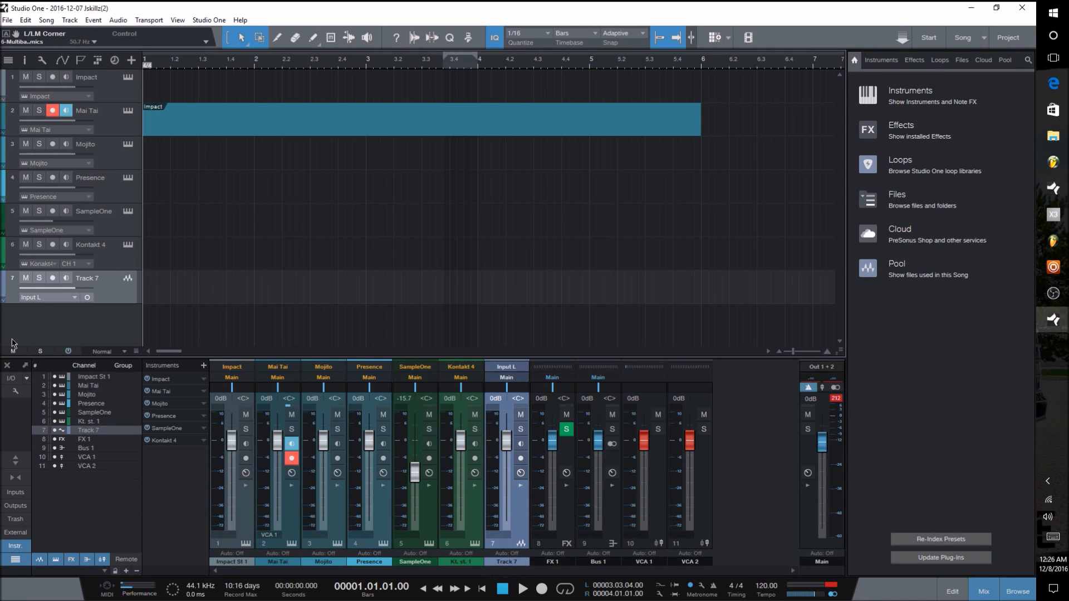
Step: Mute Track 7, Presence and Mai Tai, and clear all track mutes at once
click(26, 278)
click(25, 178)
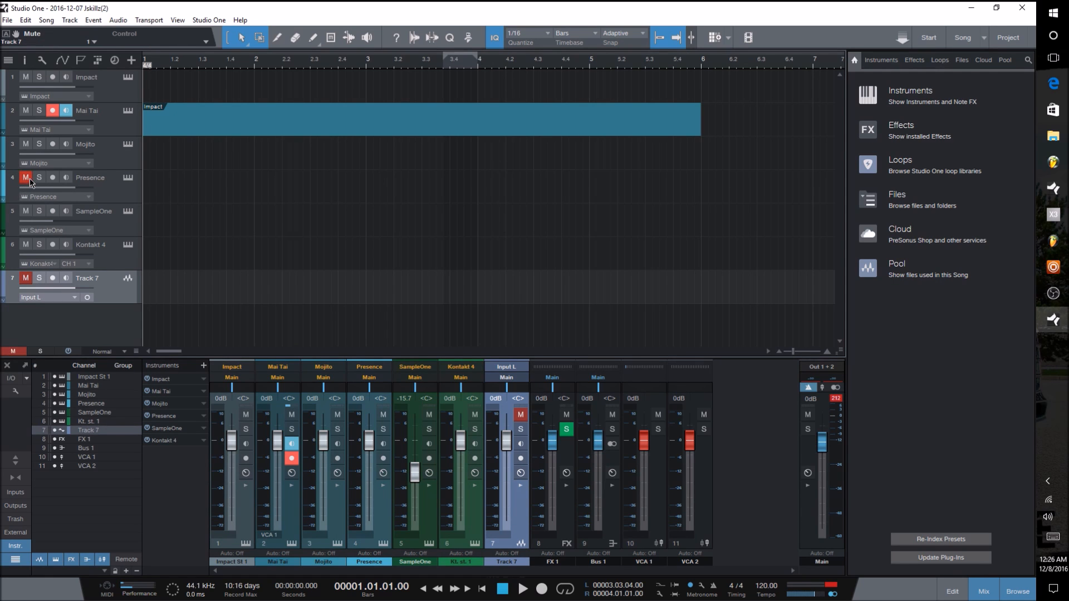
click(26, 111)
click(22, 353)
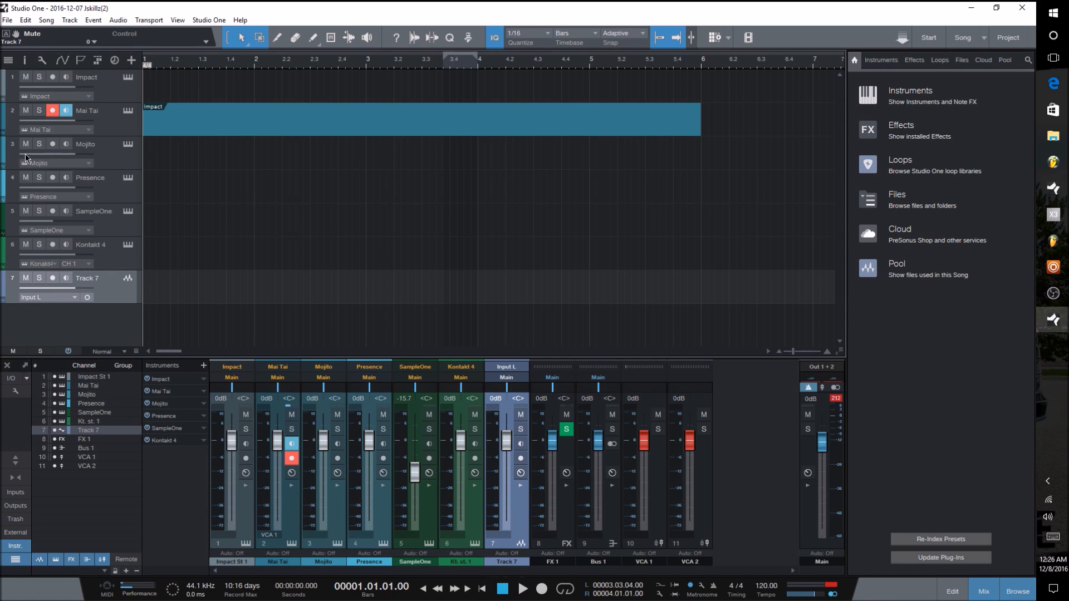
click(15, 352)
click(15, 352)
Step: Solo the Kontakt 4 and Presence tracks, and clear all solos at once
click(40, 246)
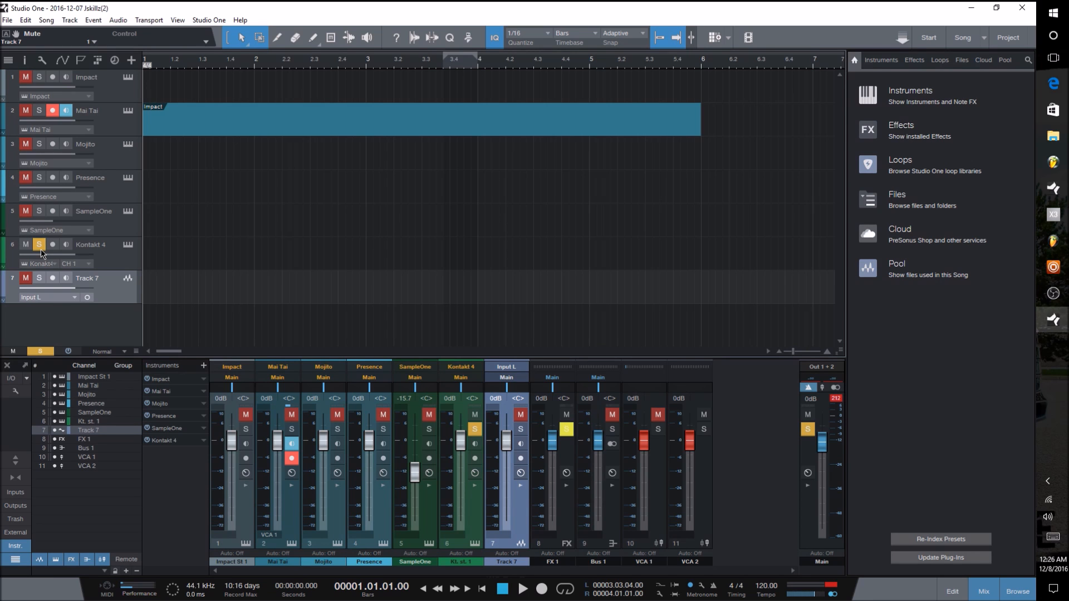
click(44, 179)
click(43, 352)
click(49, 352)
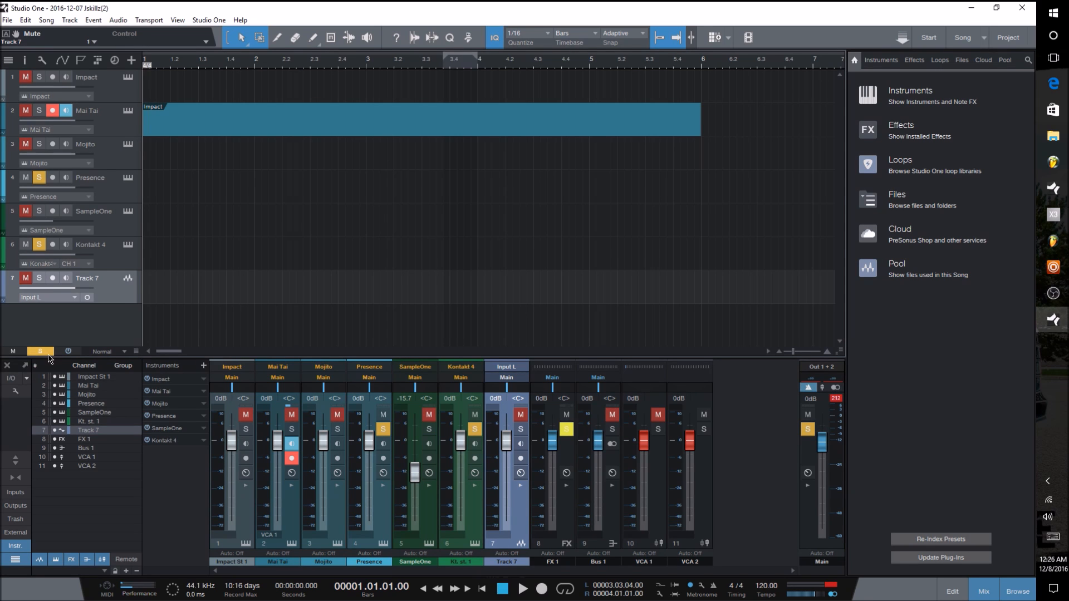
click(48, 353)
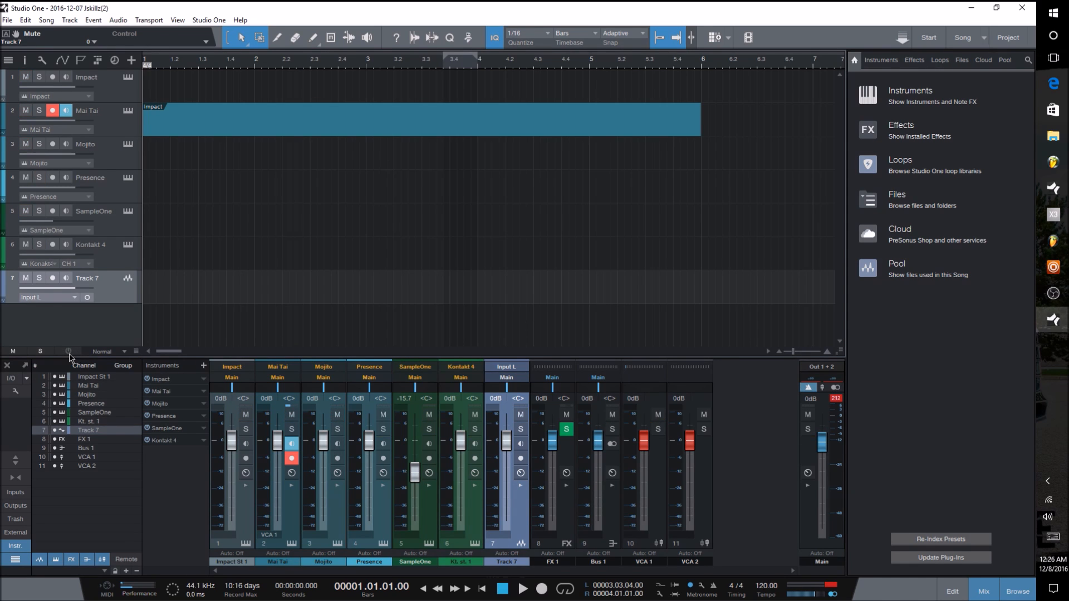
Step: Try the Large and X-Large track heights in the arrangement
click(117, 354)
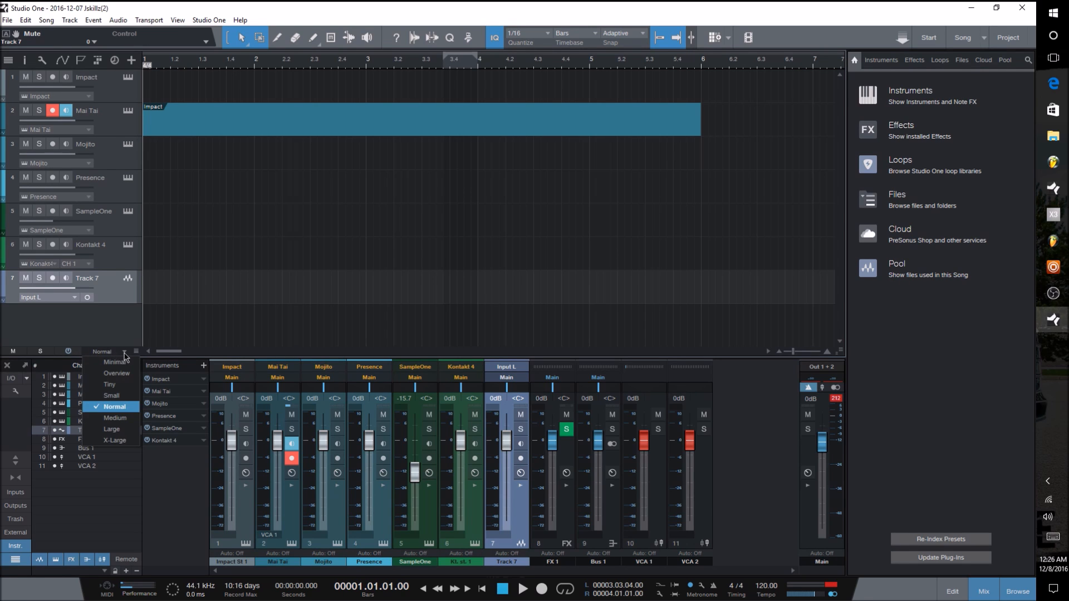
click(128, 433)
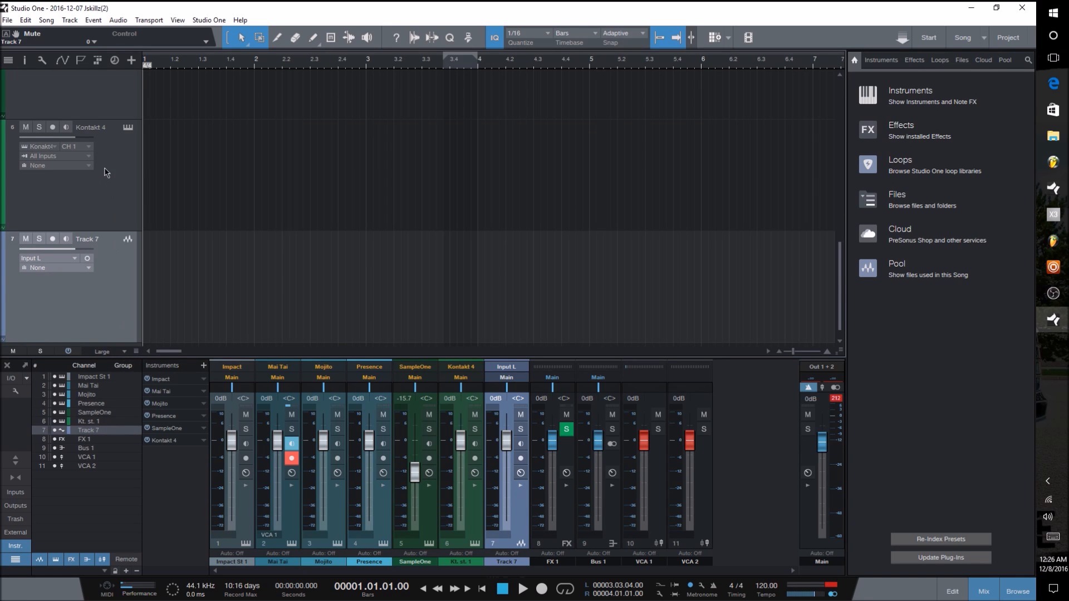
scroll(238, 310, up, 5)
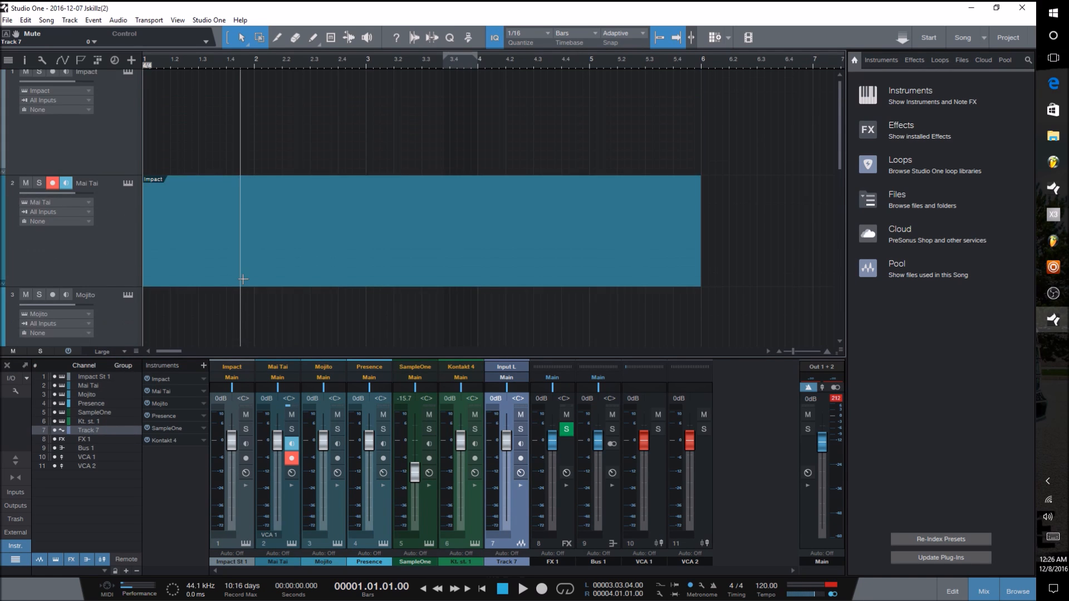
click(121, 353)
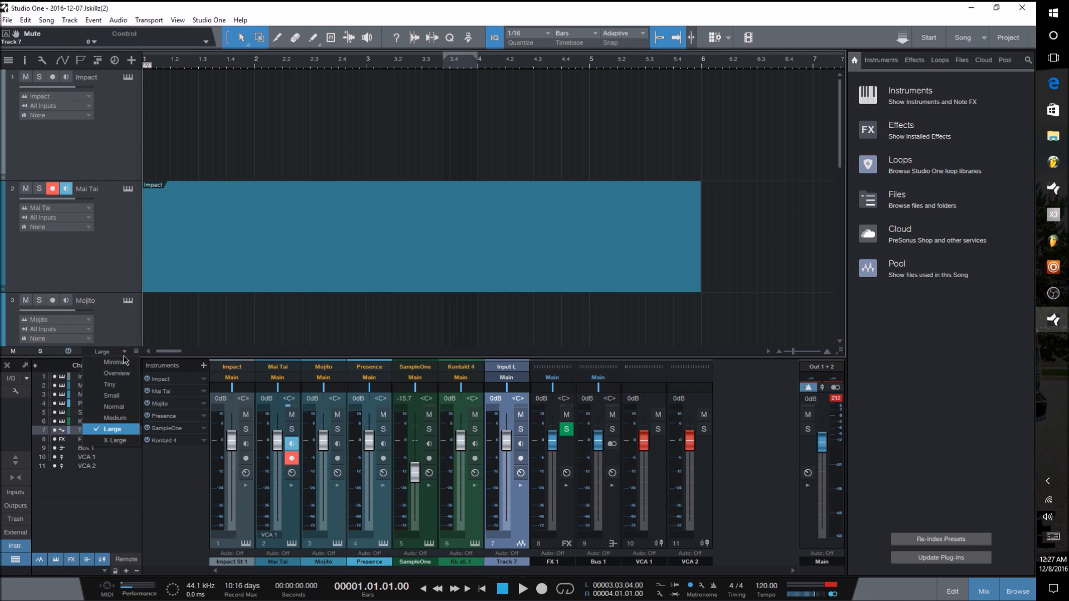
click(123, 441)
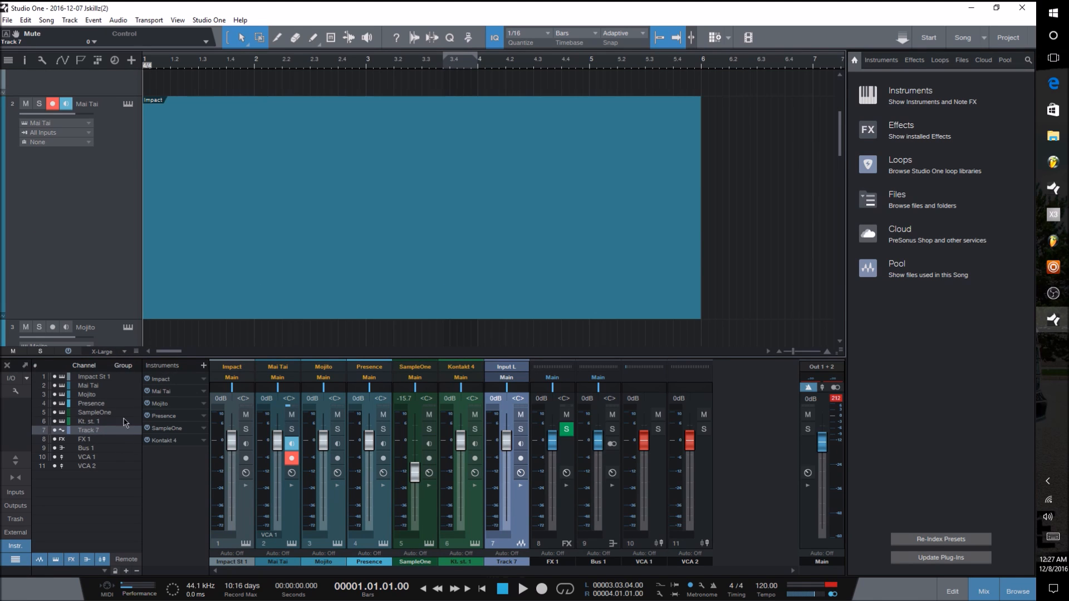
Step: Try the Minimal, Overview and Tiny track heights in the arrangement, and set the tracks to Normal height
click(124, 353)
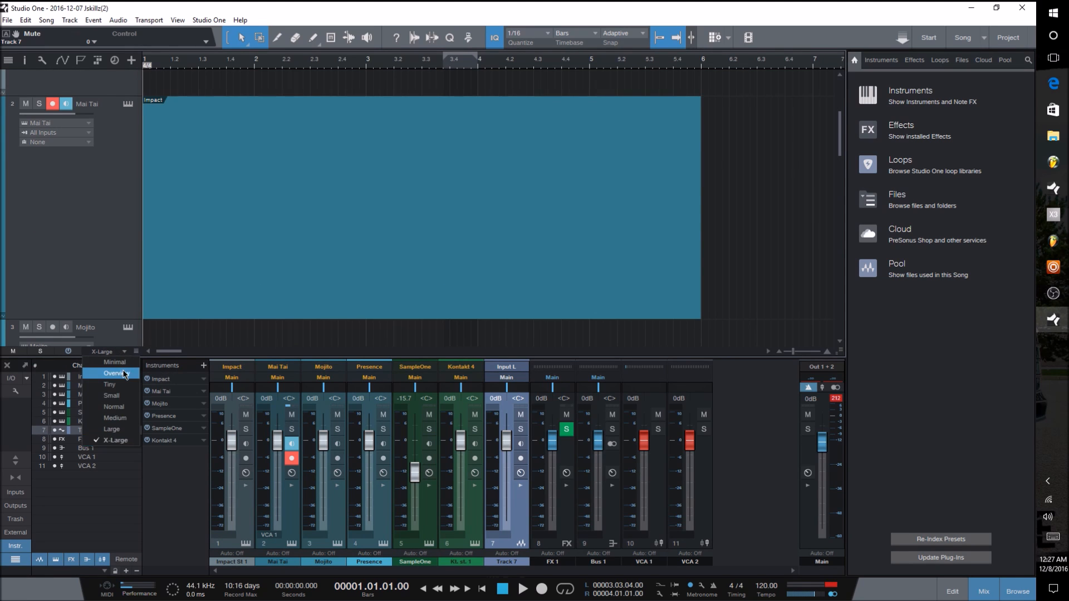
click(124, 367)
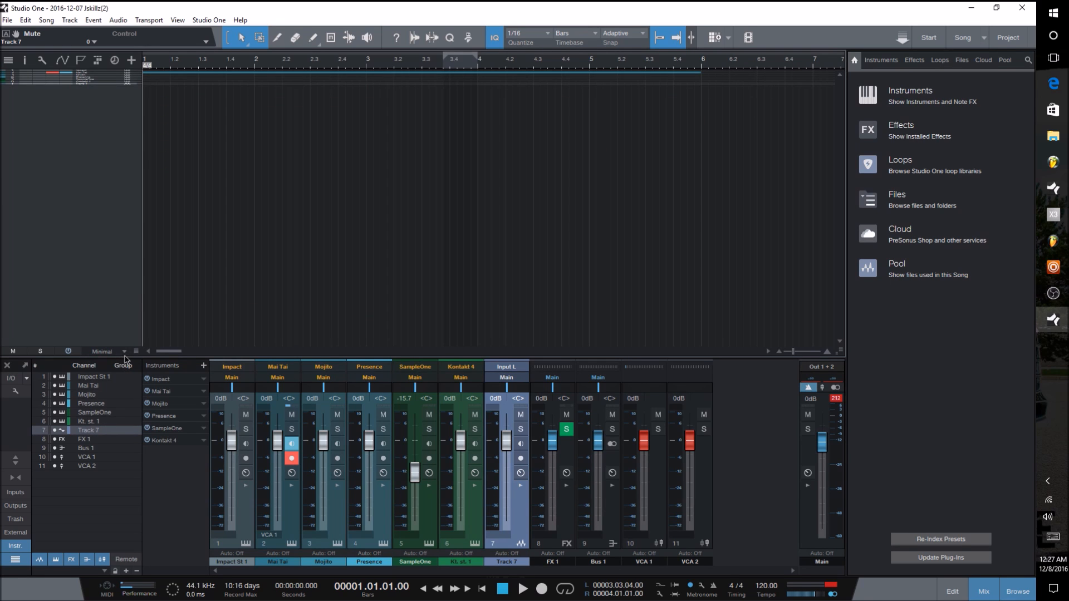
click(125, 353)
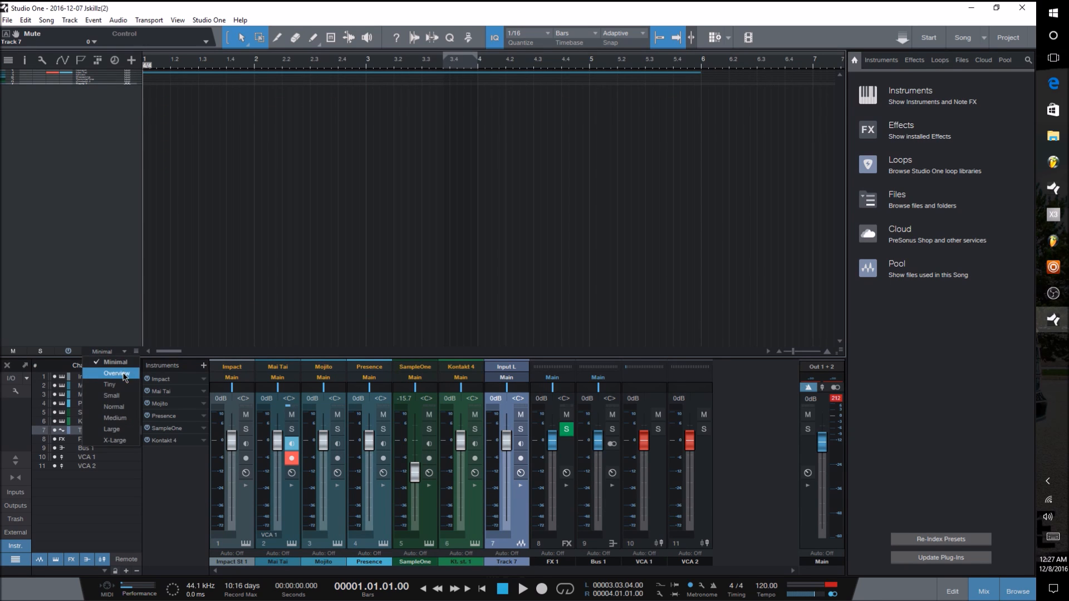
click(124, 363)
click(125, 353)
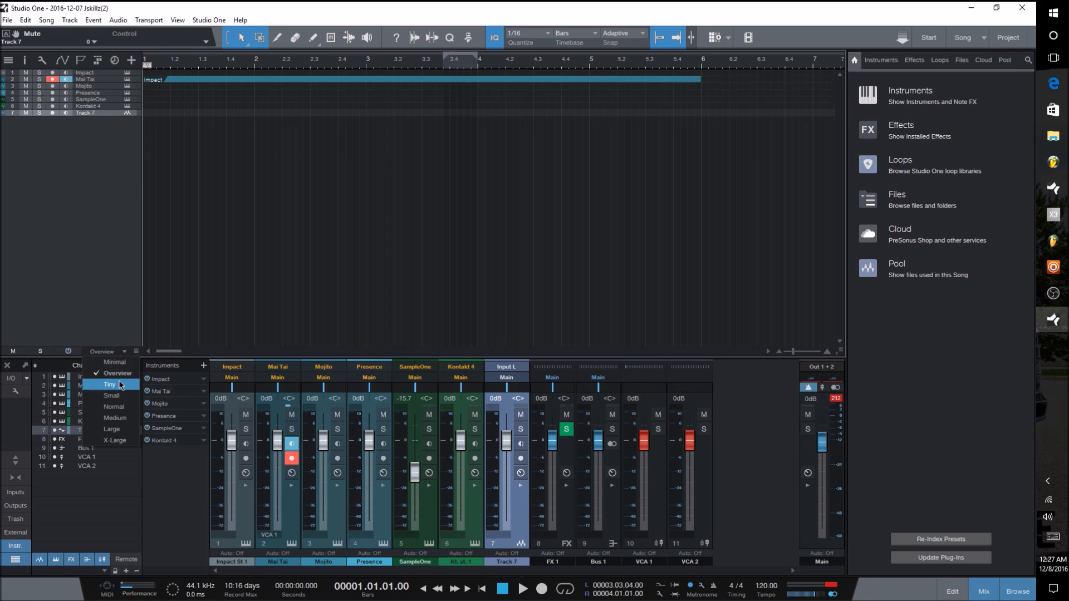
click(120, 383)
click(124, 353)
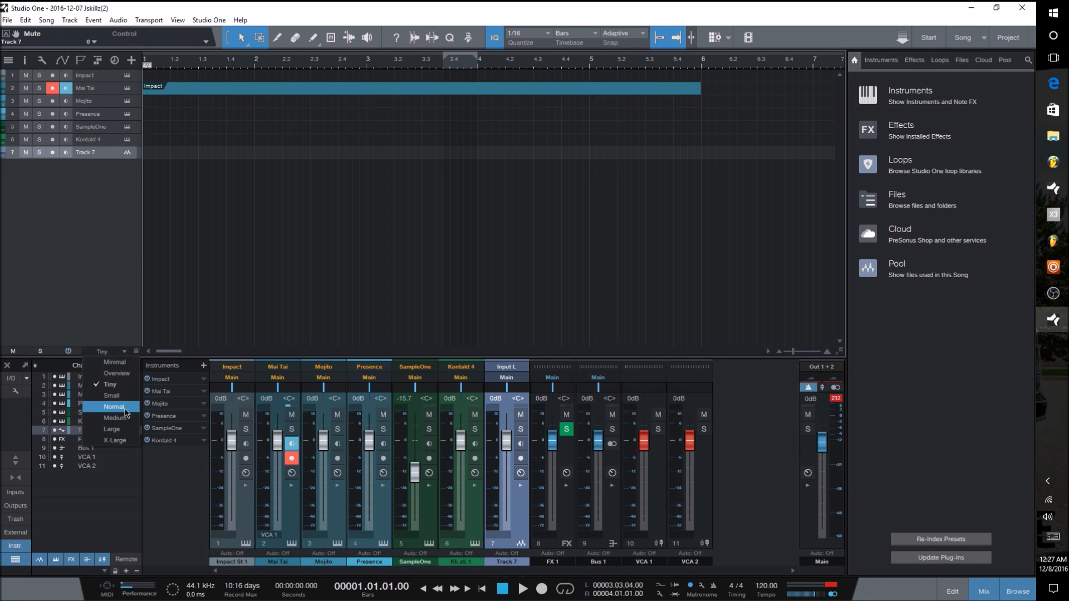
click(124, 407)
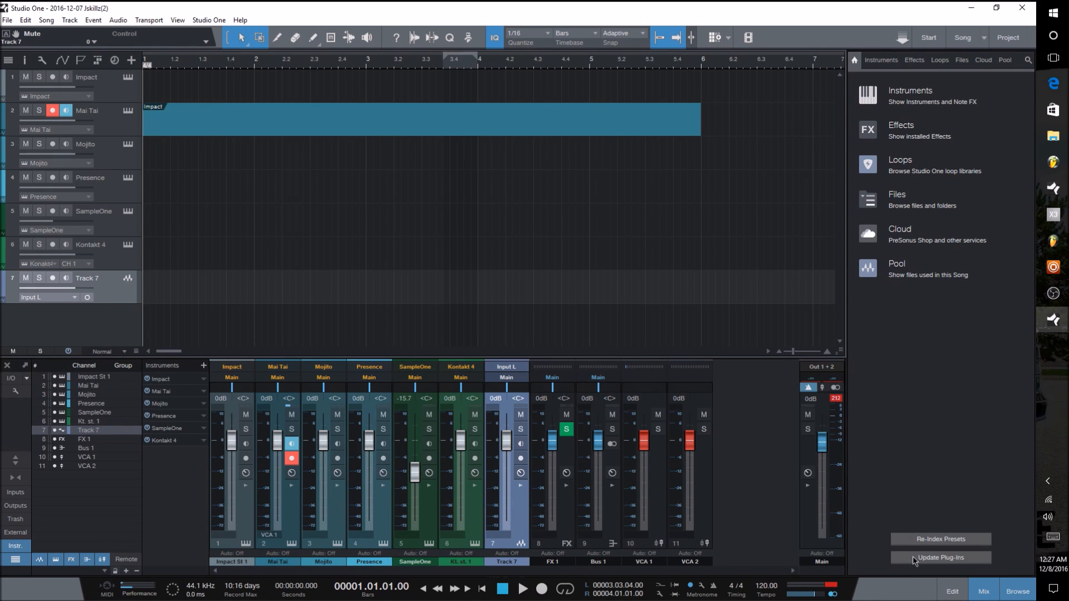
Step: Expand and collapse the Main output channel, and toggle its metronome and mono options on and off
click(808, 486)
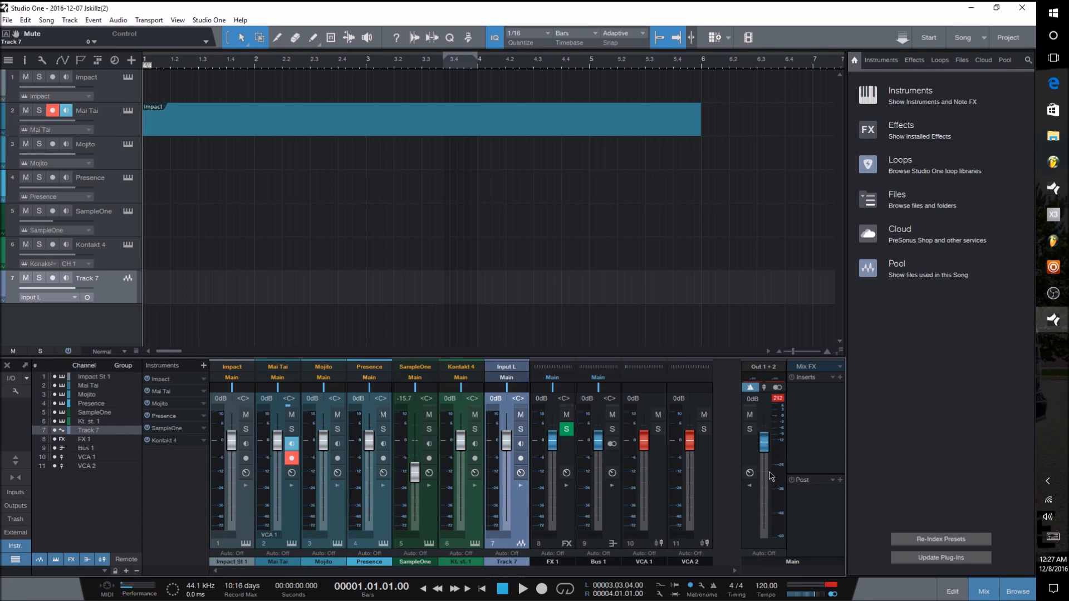
click(751, 488)
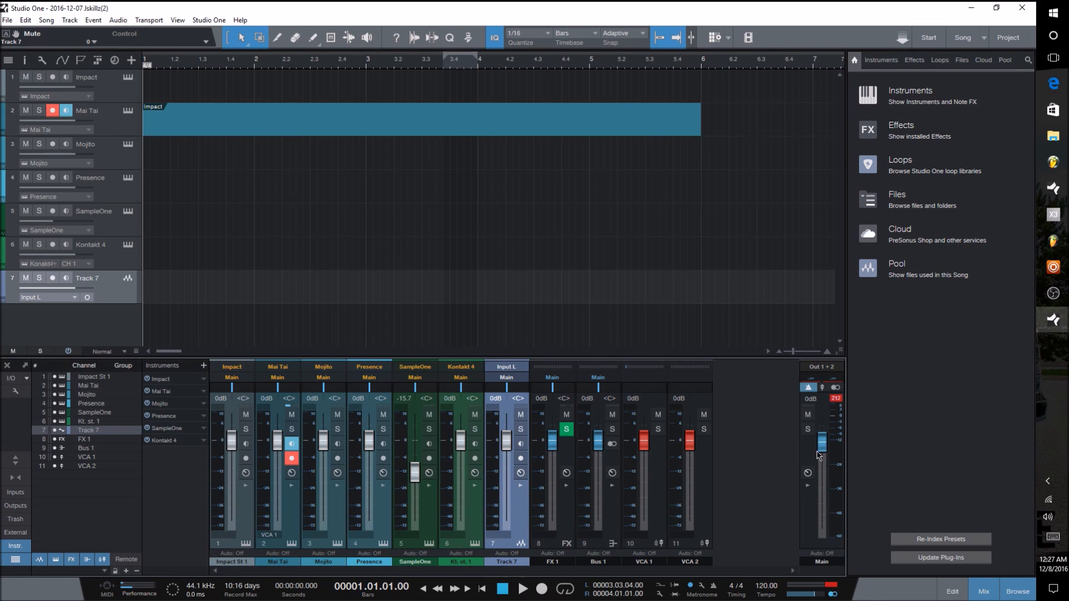
click(809, 388)
click(810, 389)
click(833, 595)
click(833, 595)
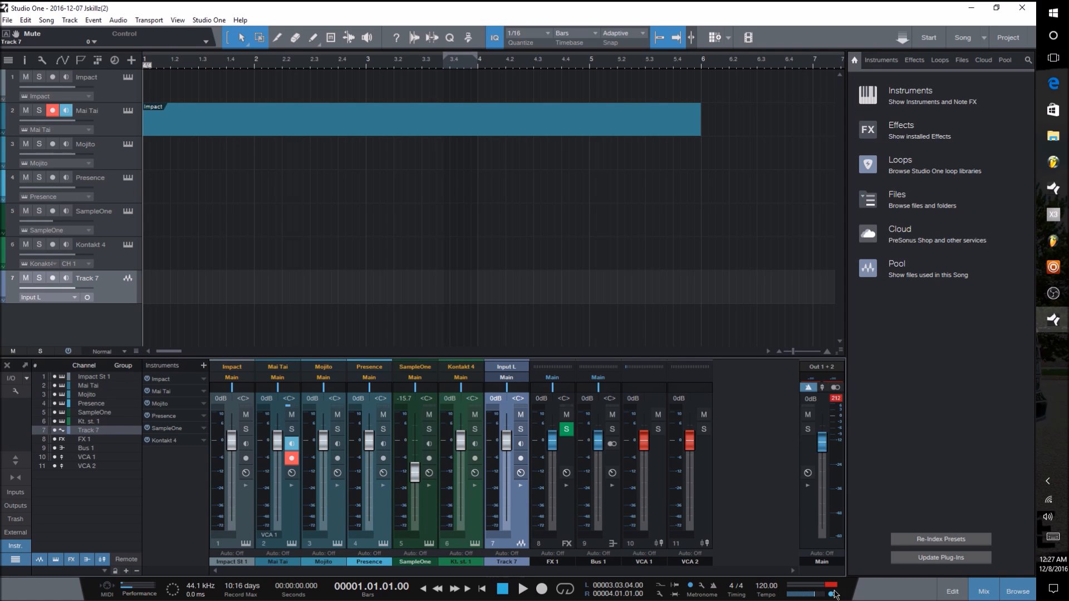
click(837, 388)
click(839, 389)
Step: Set the song tempo to 122
click(772, 587)
text(150)
key(Return)
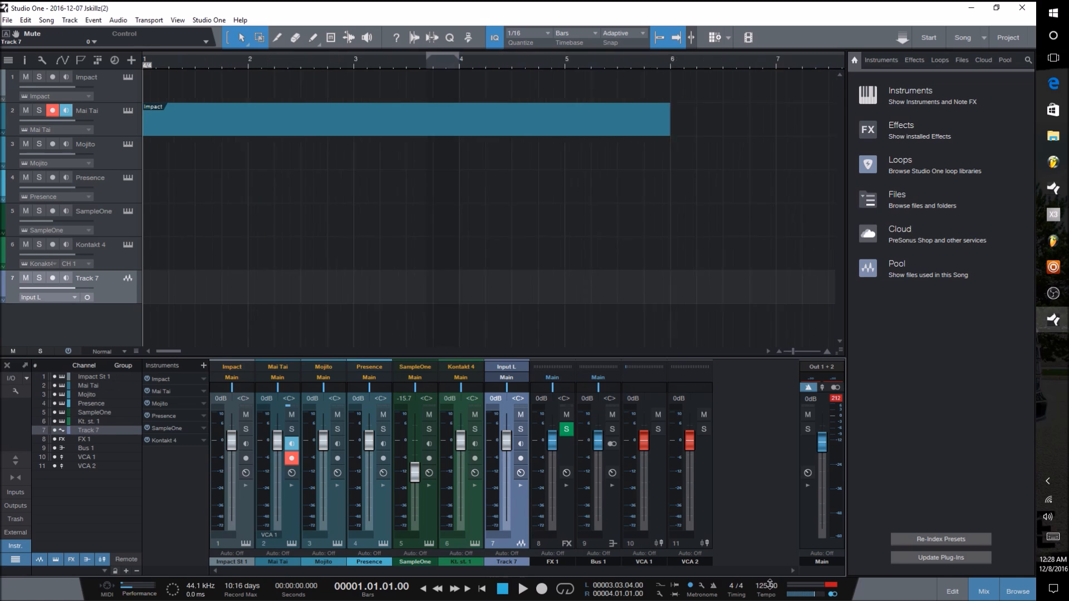
drag(770, 571, 778, 585)
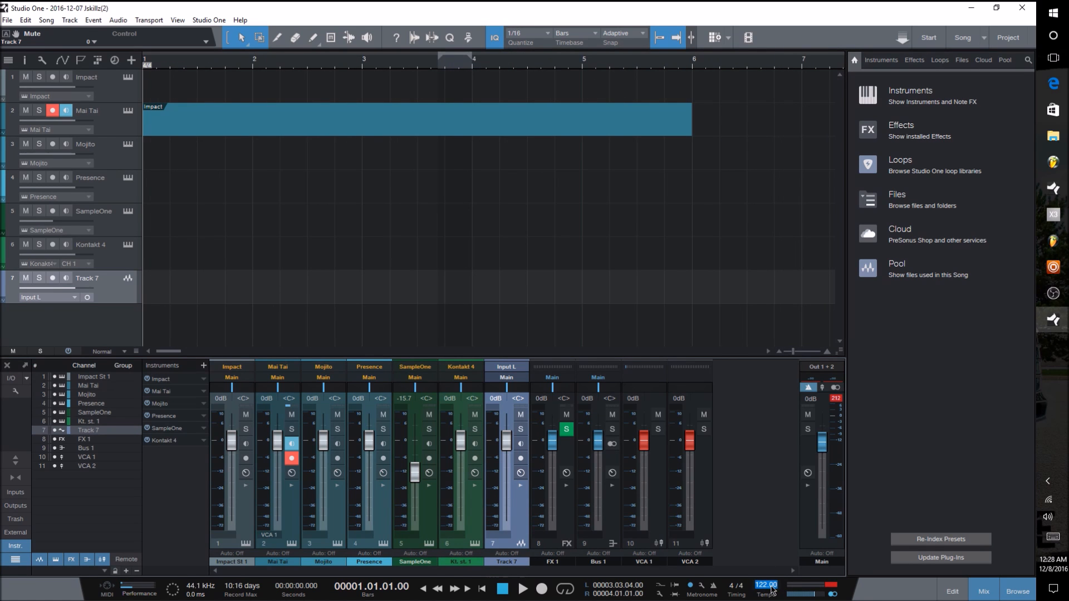
Step: View the time signature's denominator options and the Metronome Setup, closing both unchanged
click(740, 591)
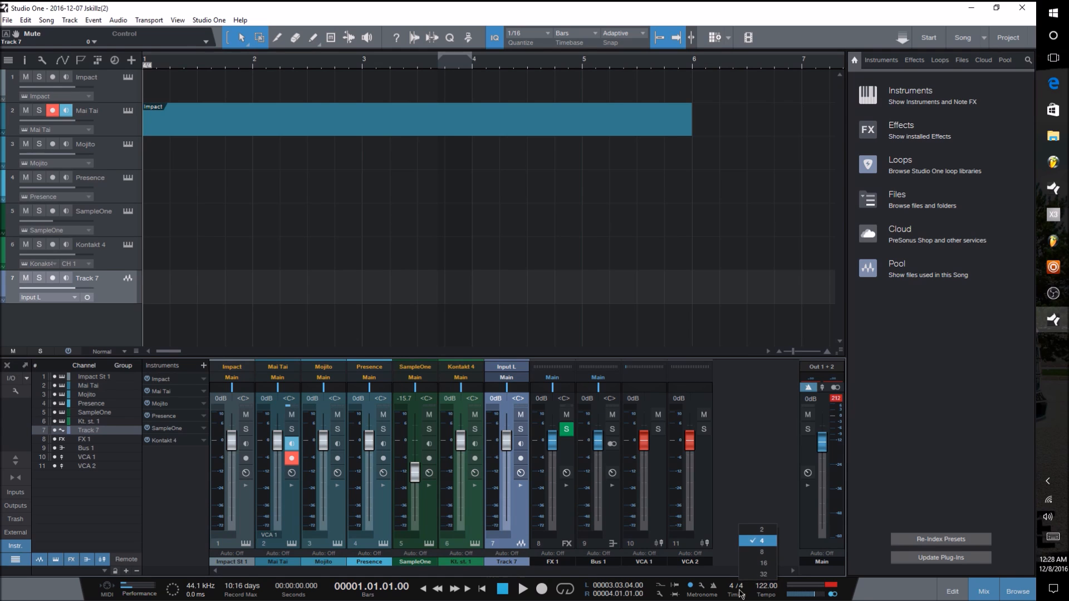
click(740, 594)
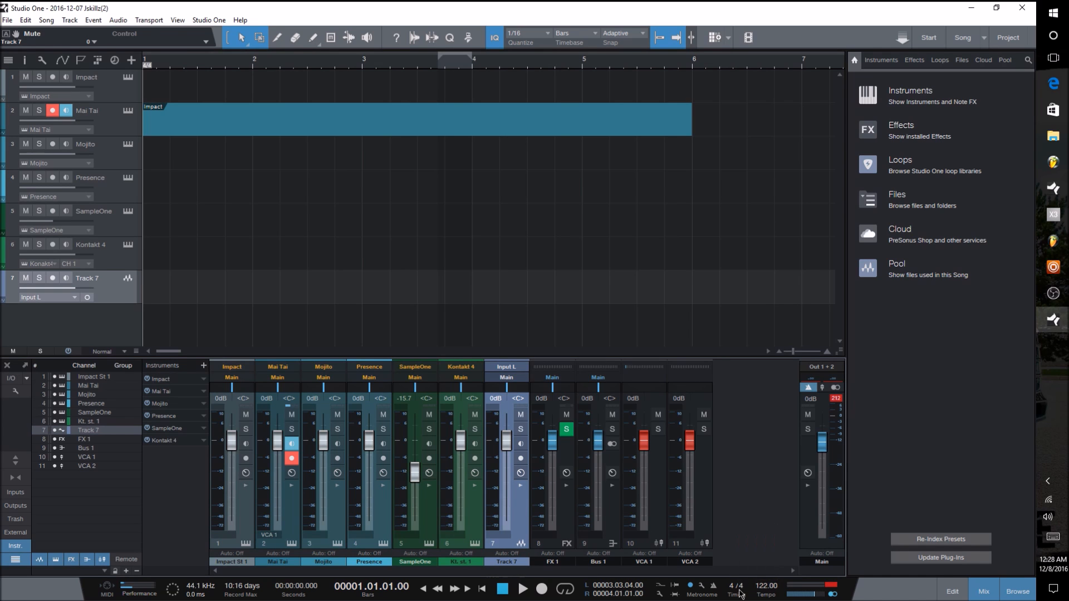
click(703, 588)
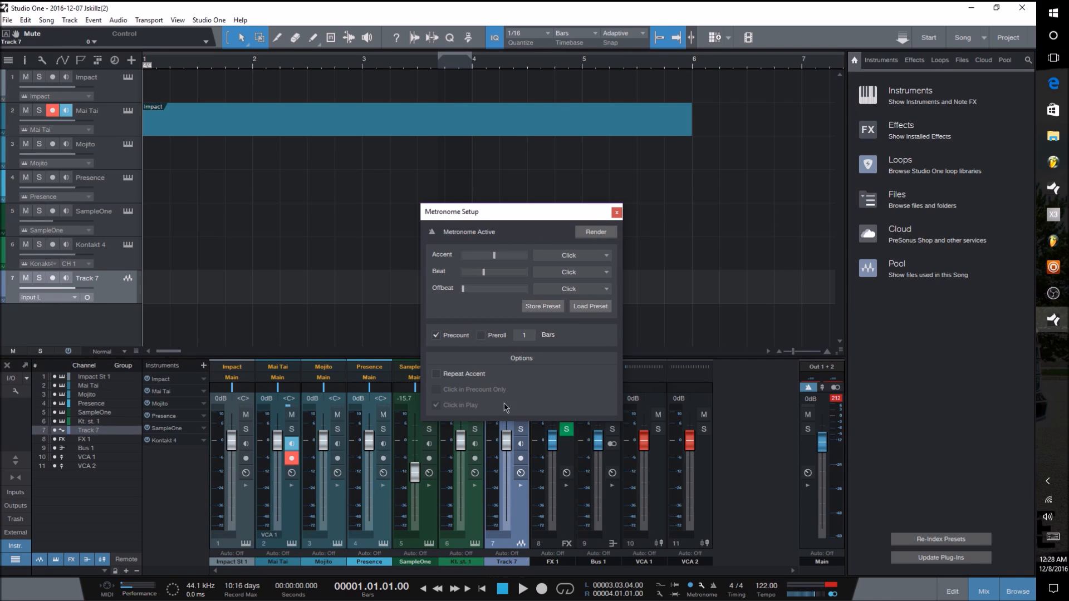
click(617, 213)
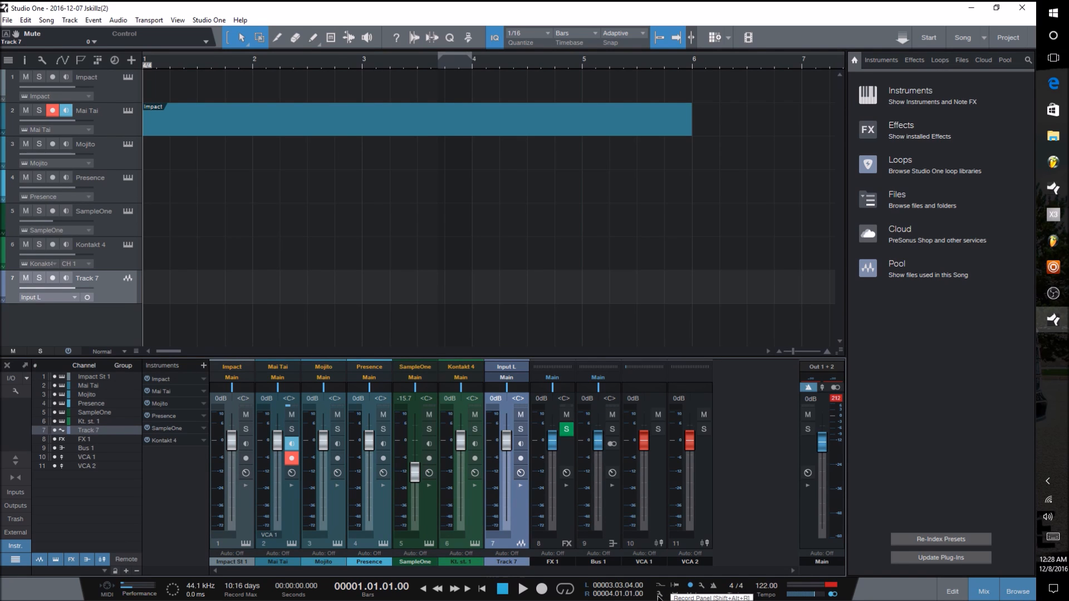
Step: Enable looping and extend the loop range from the start of bar 1 to the start of bar 6
click(564, 594)
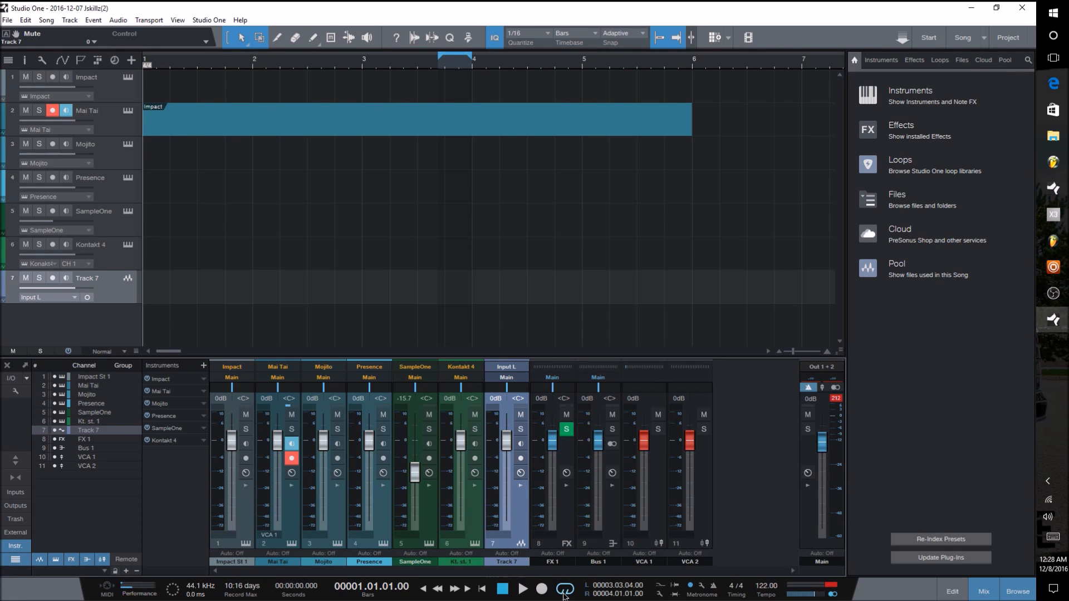
drag(439, 55, 145, 55)
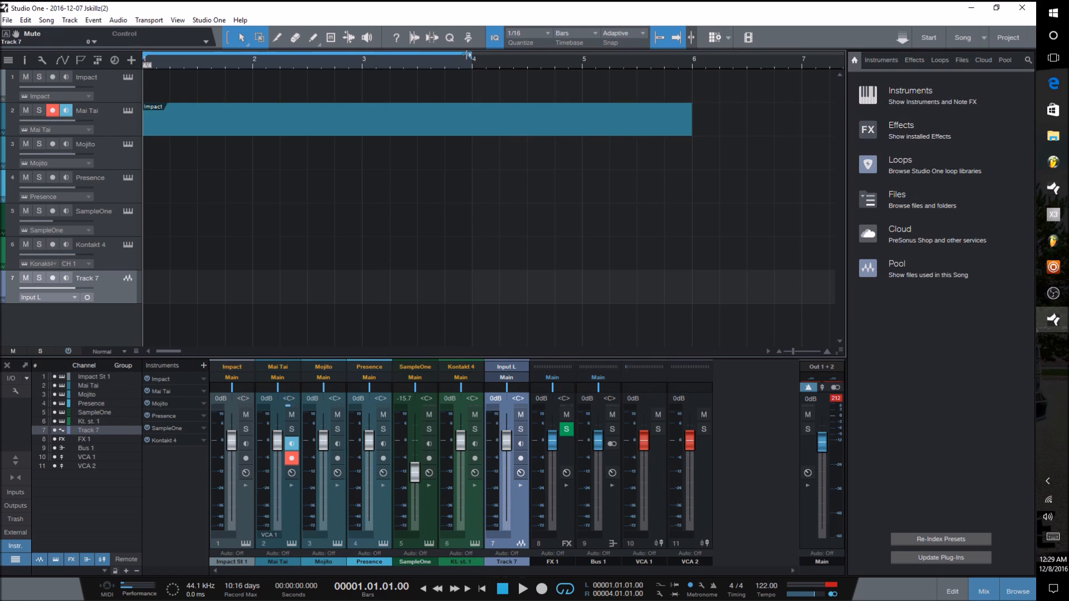
drag(472, 56, 693, 79)
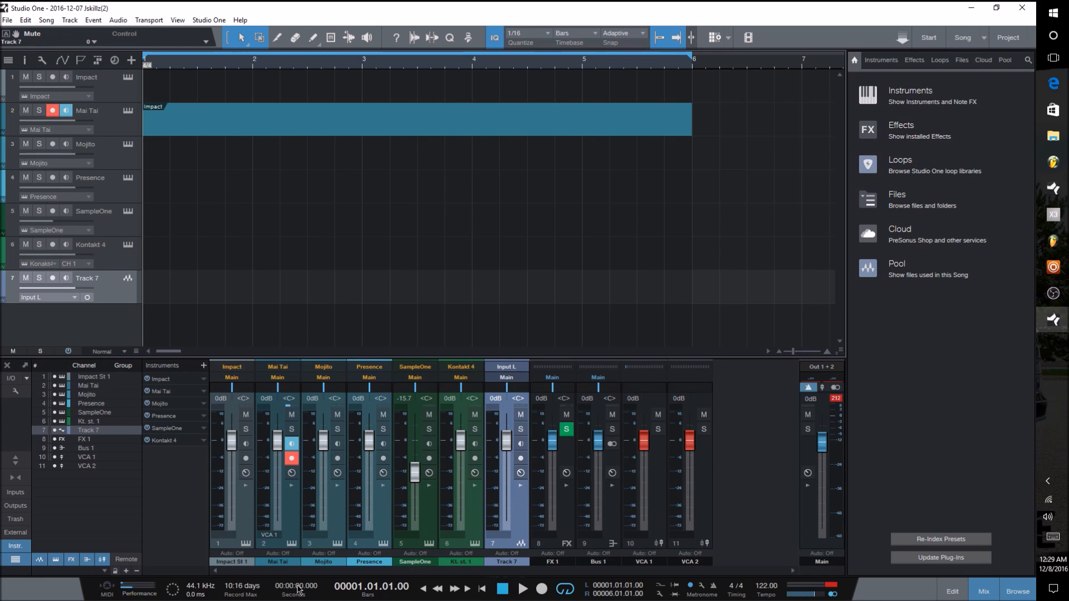
Step: View the time format options for the secondary time display, closing them unchanged
click(353, 597)
click(345, 599)
click(299, 596)
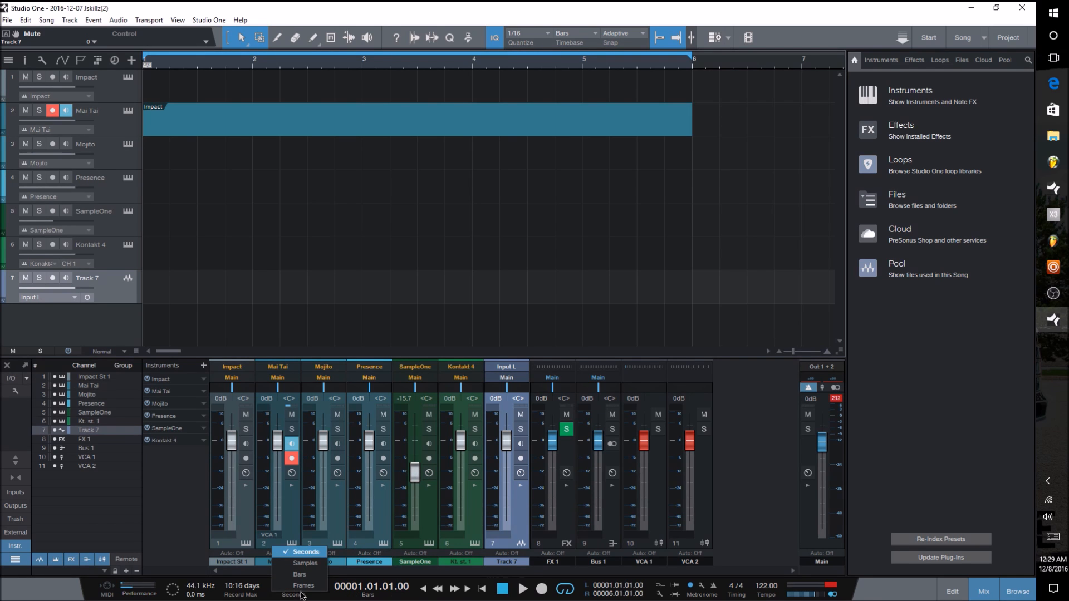
click(314, 598)
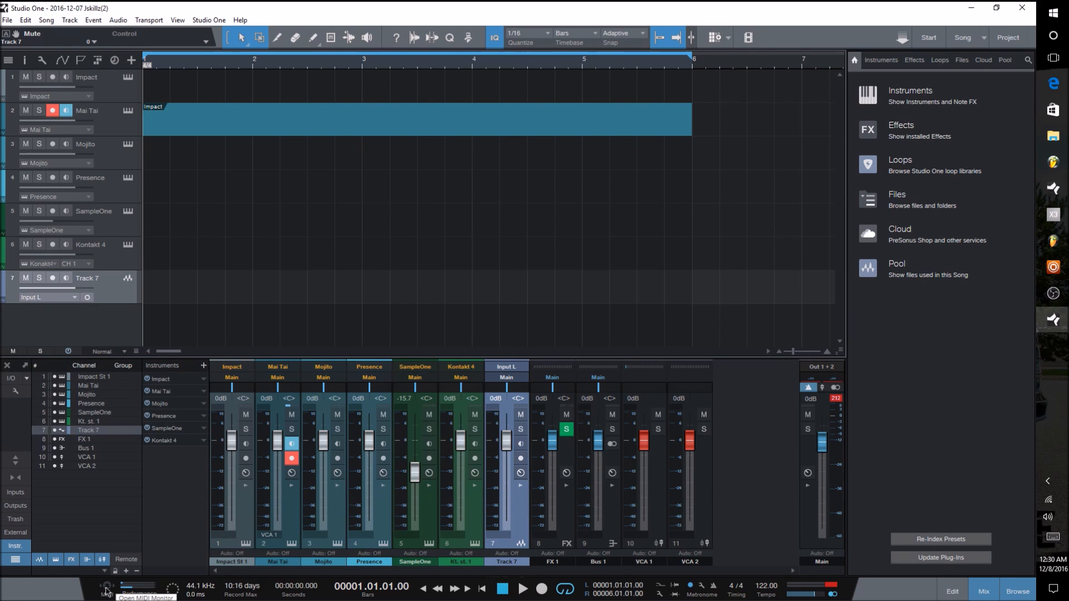
Step: Hide the mixer, and view the list of controller devices available for parameter control without choosing one
click(973, 597)
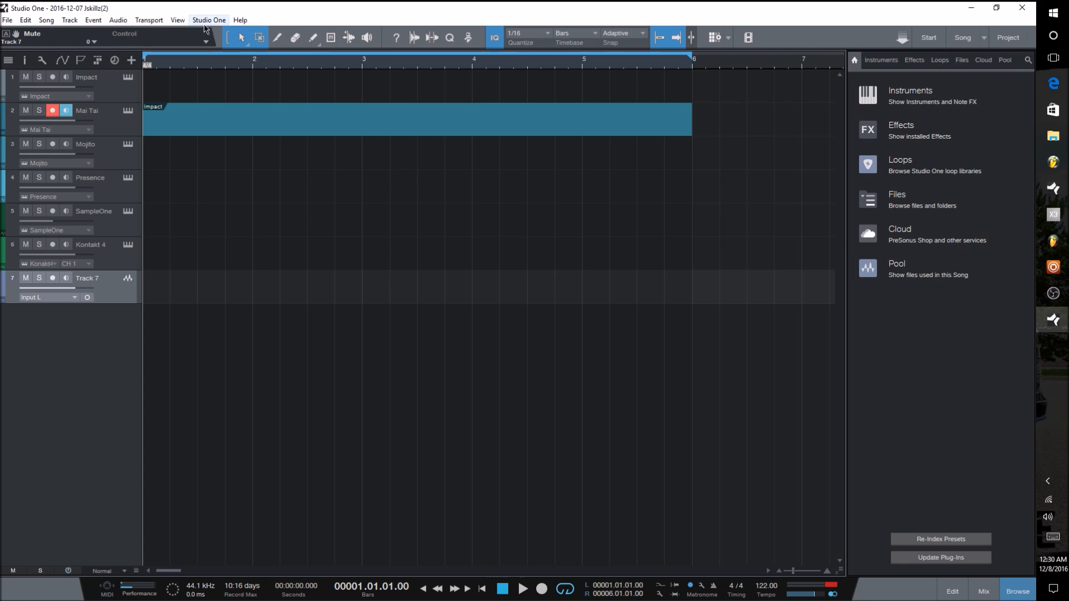
click(206, 42)
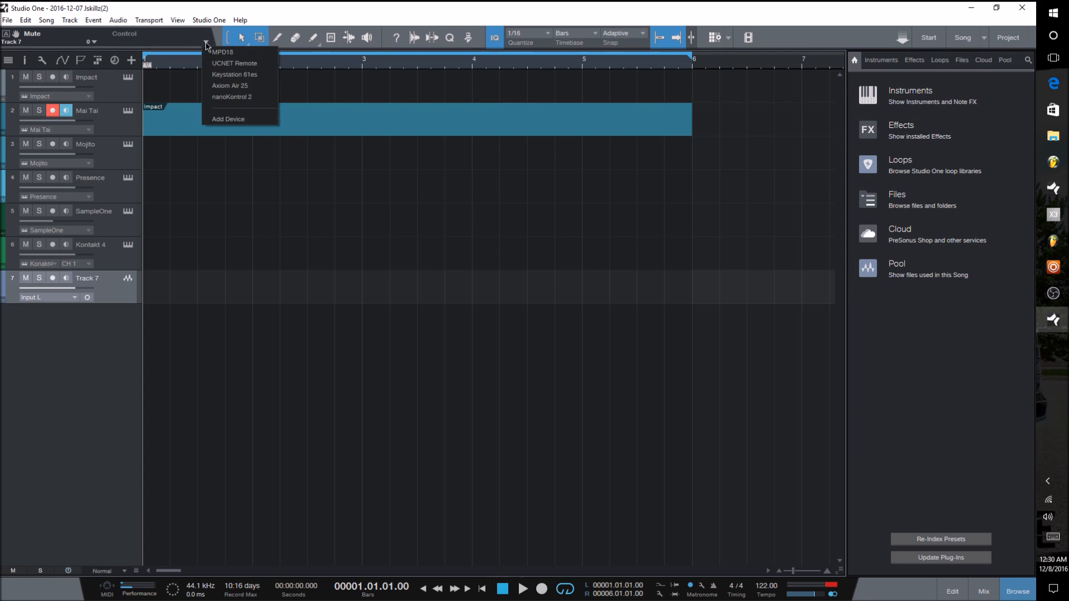
click(203, 39)
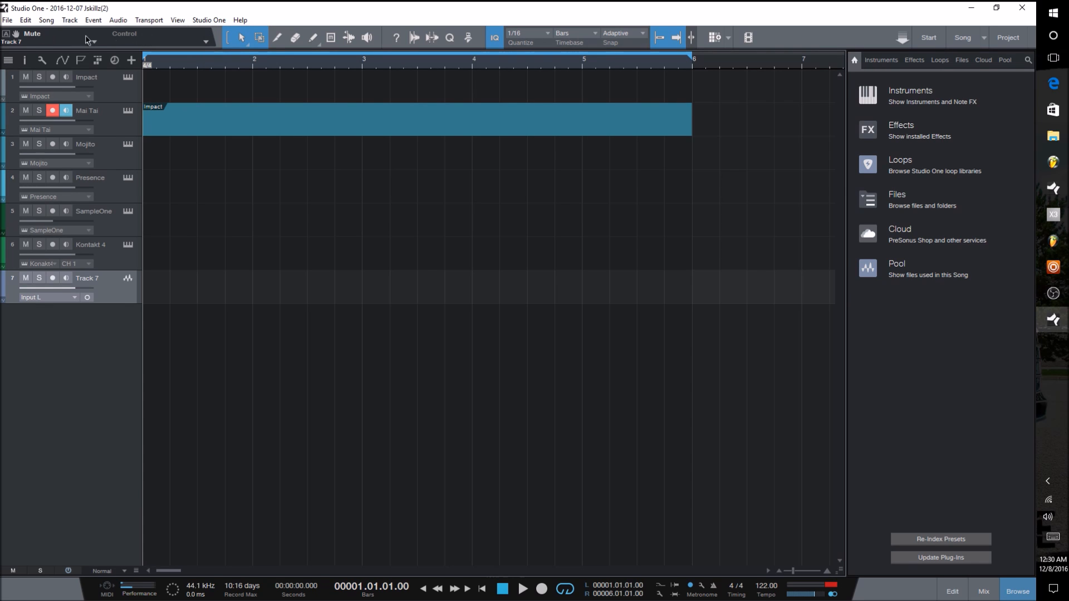
click(205, 41)
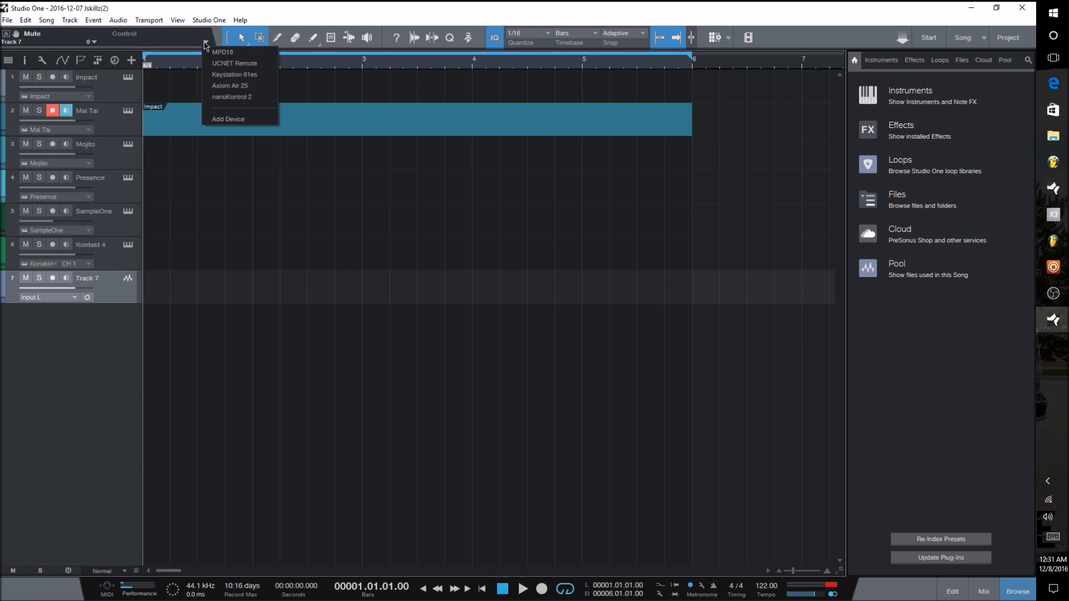
click(205, 42)
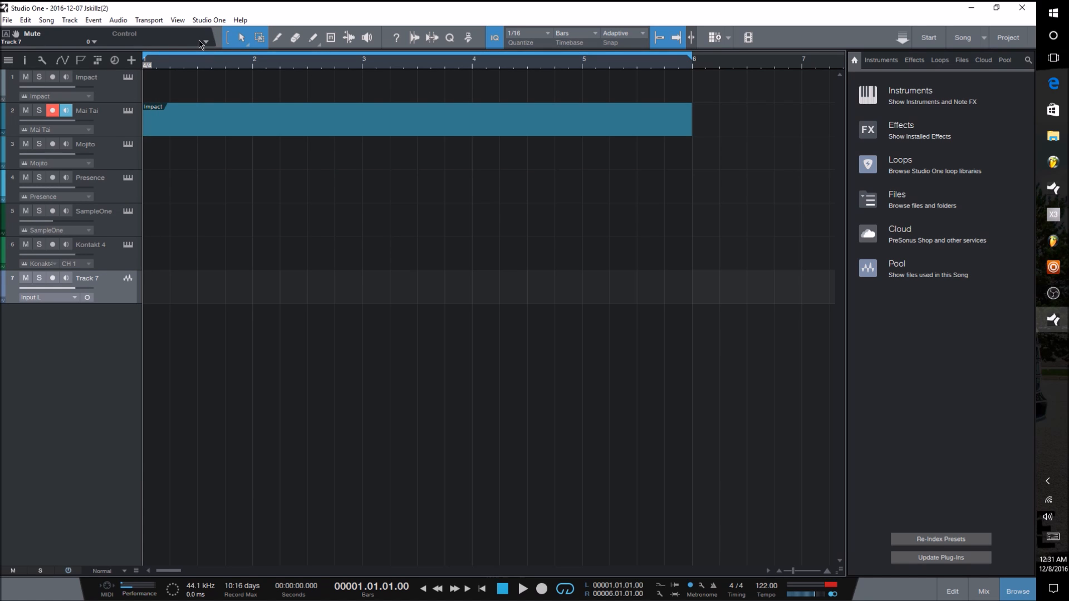
click(206, 42)
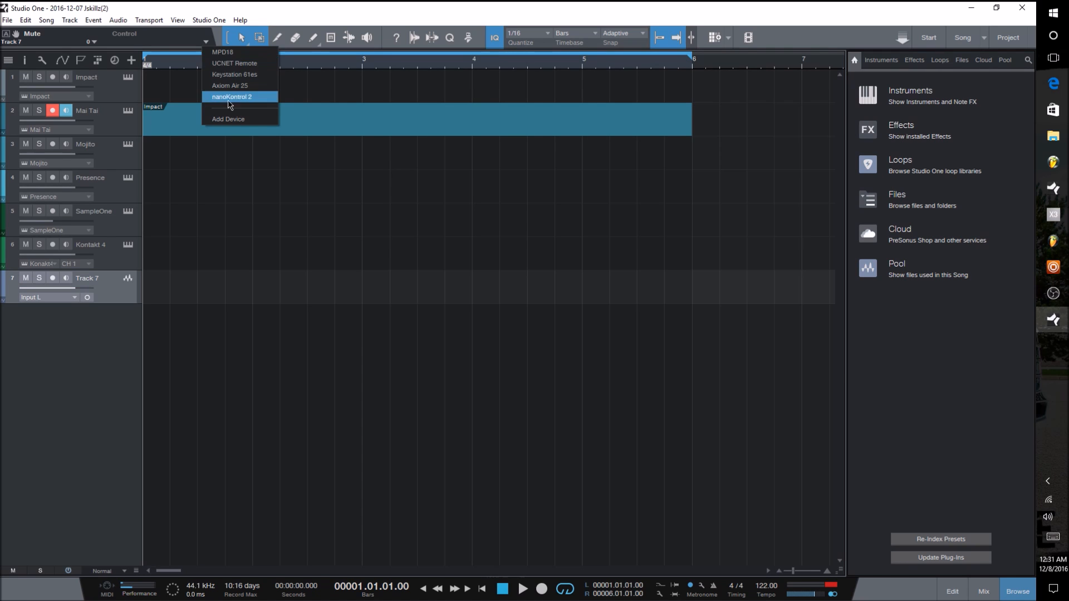
click(178, 37)
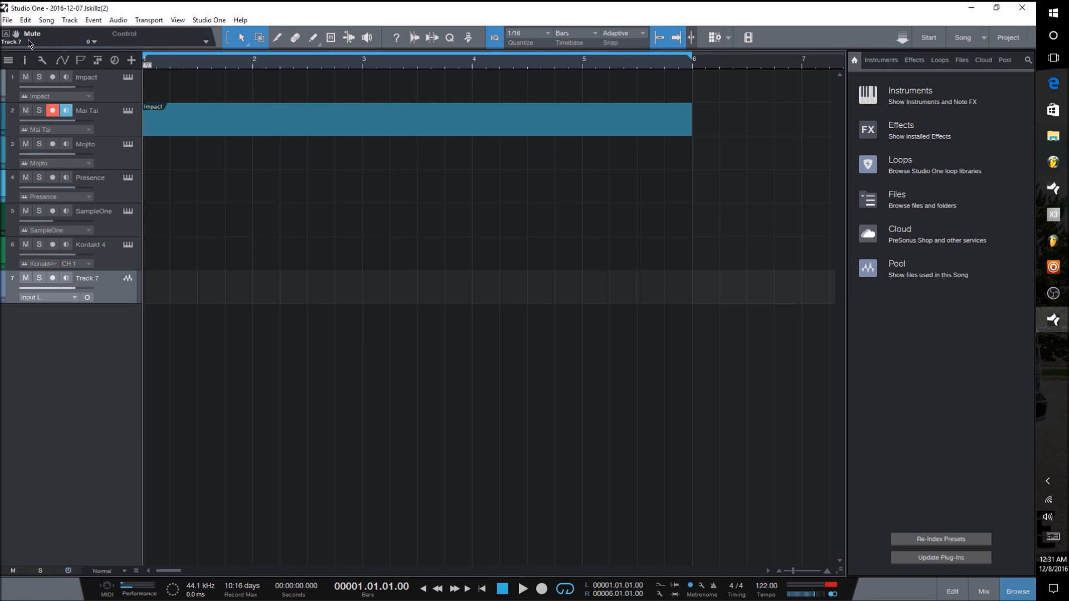